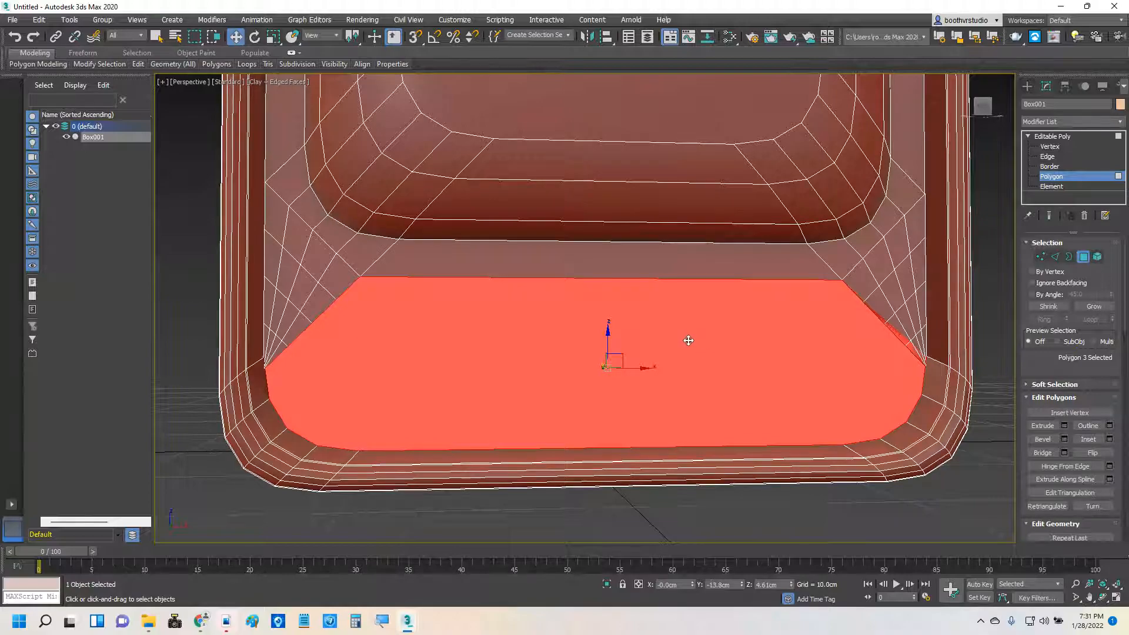
- Examine the stray vertices where the edges converge at both ends of the large lower front polygon, in vertex mode and wireframe
mouse_move(680, 323)
middle_mouse_down("alt")
mouse_move(663, 360)
mouse_move(720, 349)
mouse_move(704, 308)
mouse_move(672, 306)
middle_mouse_up("alt")
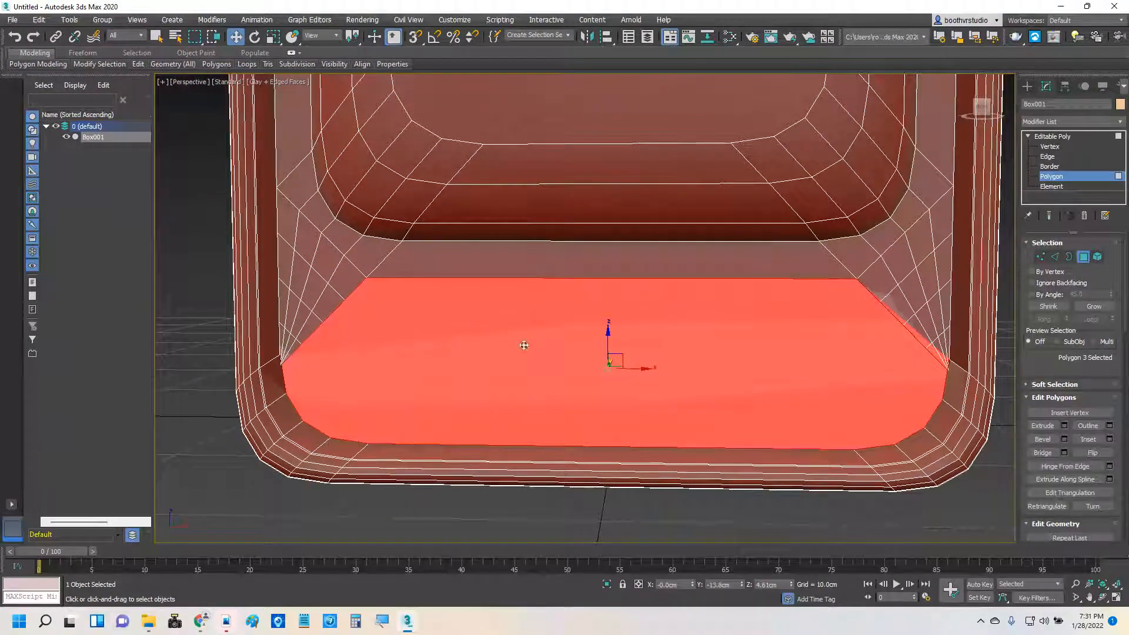
scroll(901, 361, "up", 3)
middle_click_drag(905, 373, 733, 351)
left_click(1050, 147)
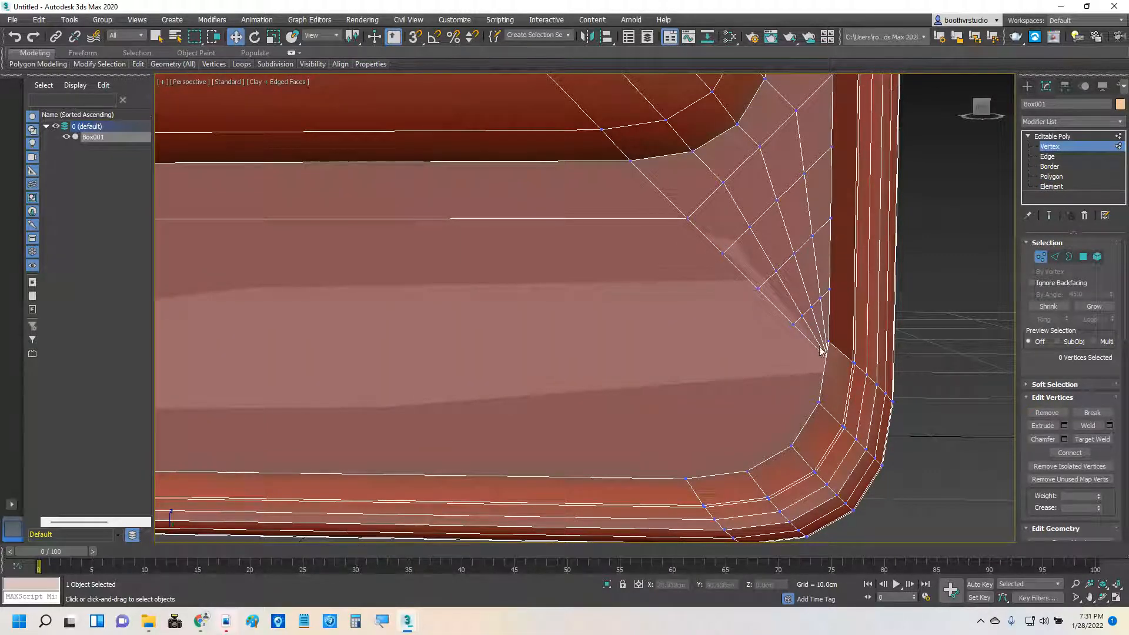
middle_click_drag(331, 323, 749, 342)
middle_click_drag(375, 309, 424, 320)
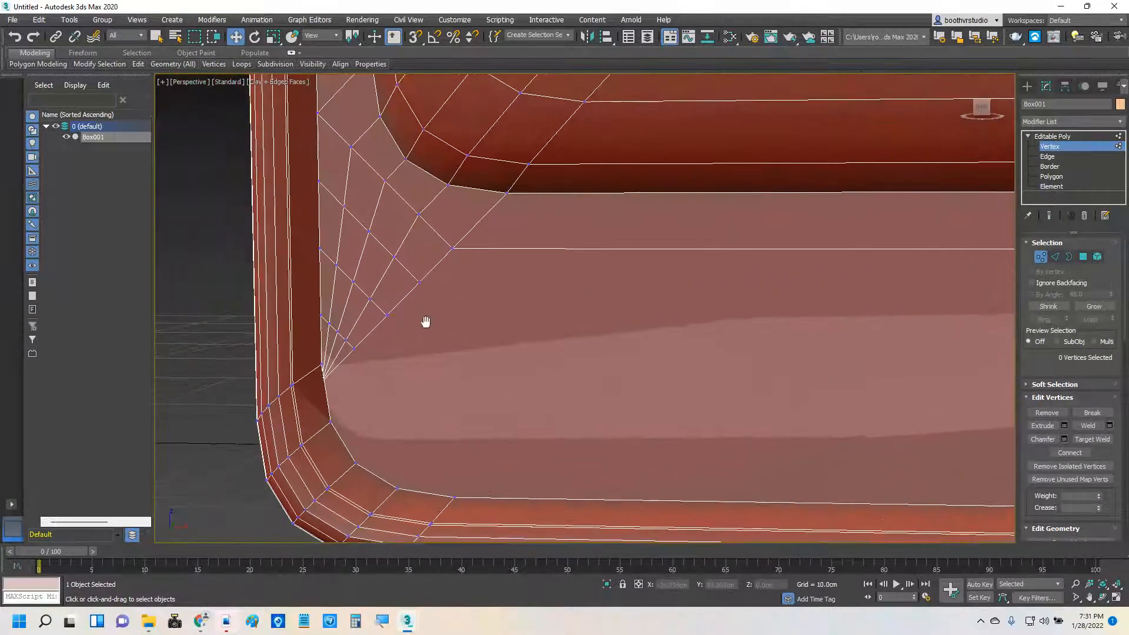
scroll(327, 385, "up", 3)
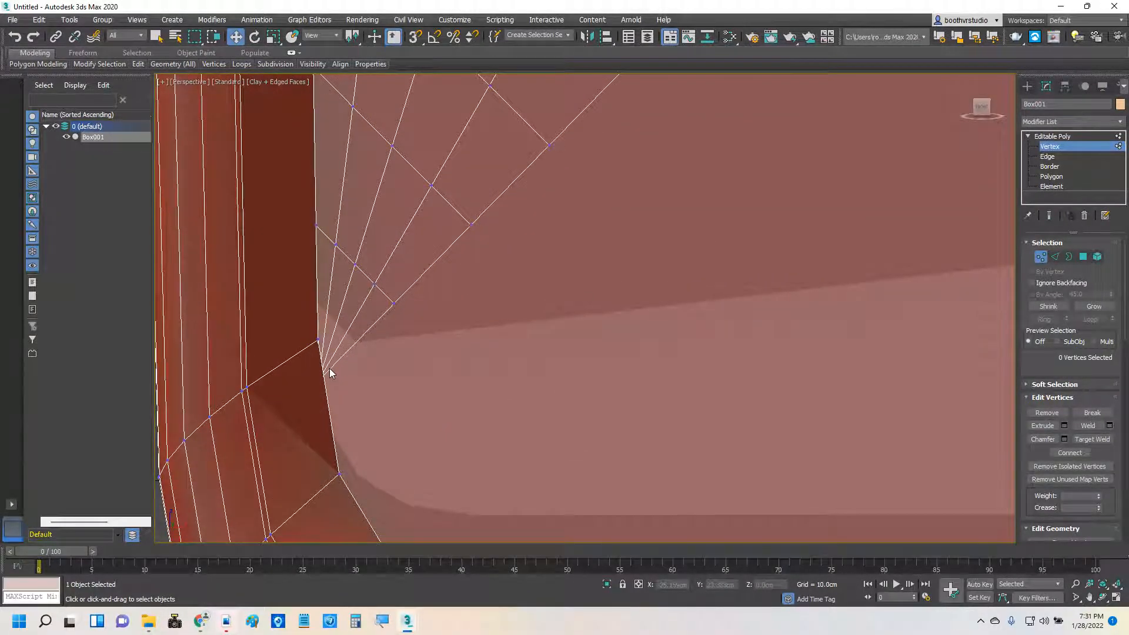
key("F3")
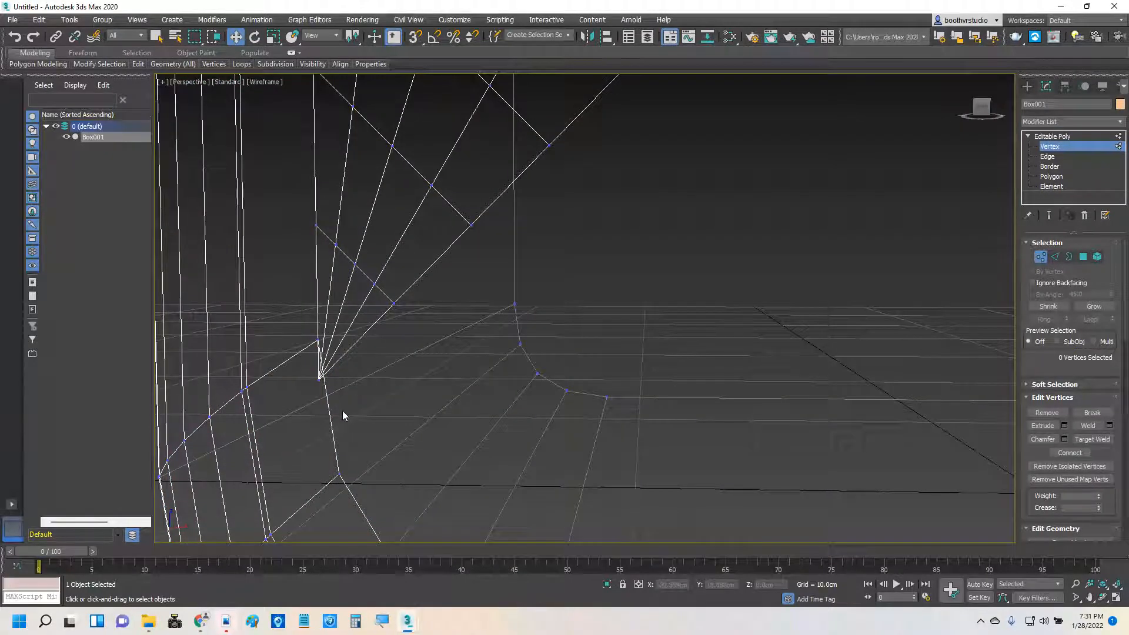
left_click(319, 380)
middle_click_drag(433, 418, 412, 390)
left_click_drag(330, 356, 341, 305)
right_click(340, 304)
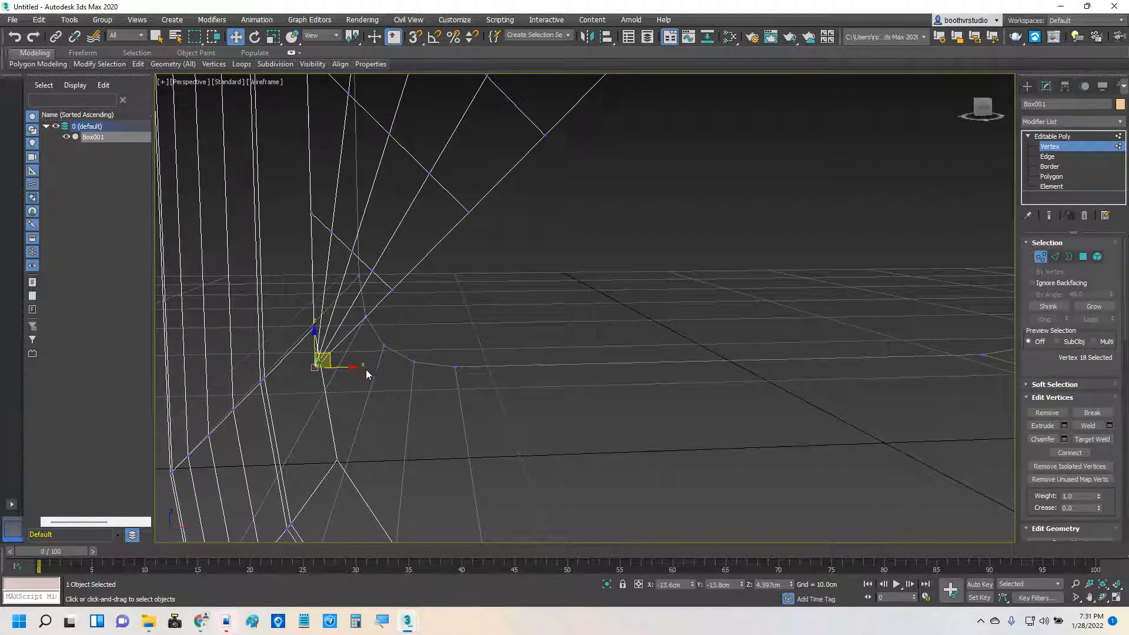
- Target Weld the stray vertex at the lower polygon's left end to the frame corner vertex just above it
middle_click_drag(460, 370, 443, 378)
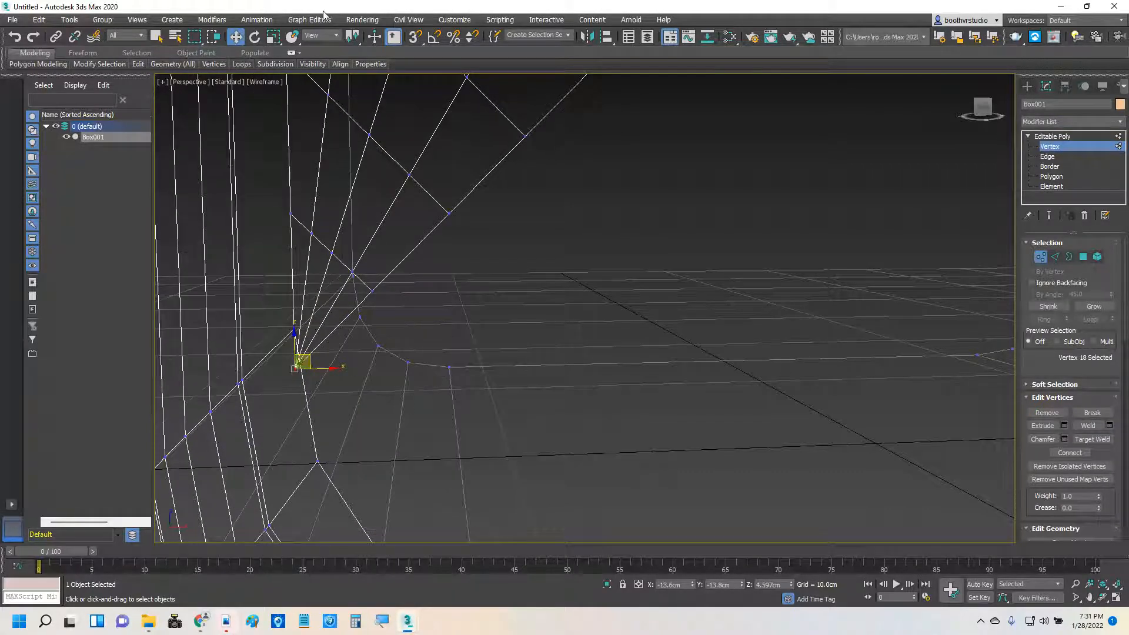
left_click(157, 36)
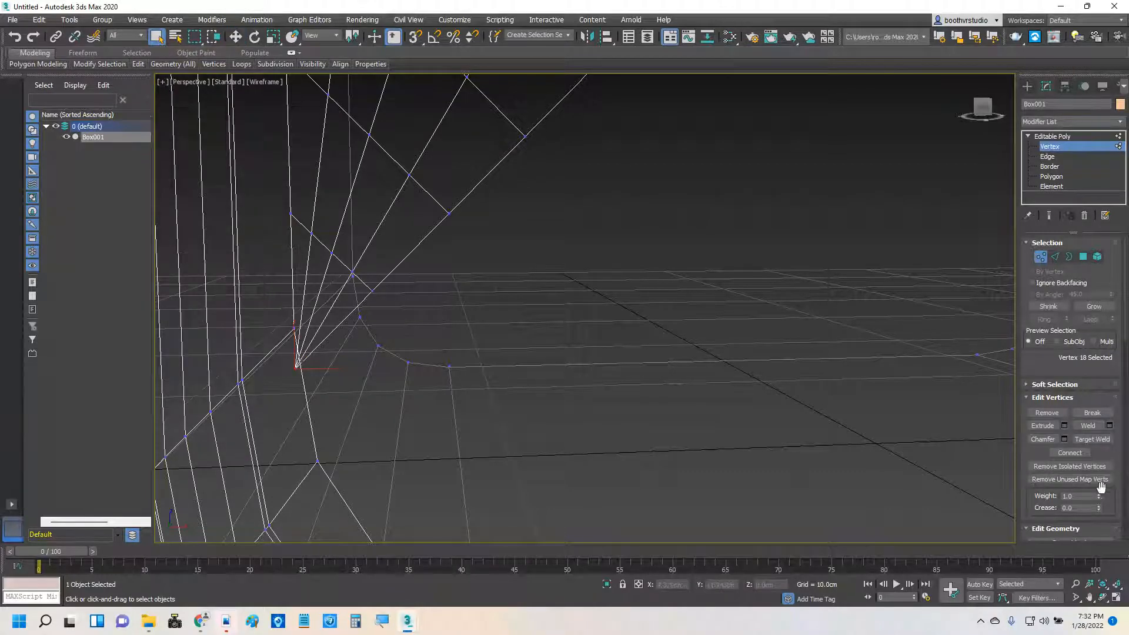
left_click(1093, 440)
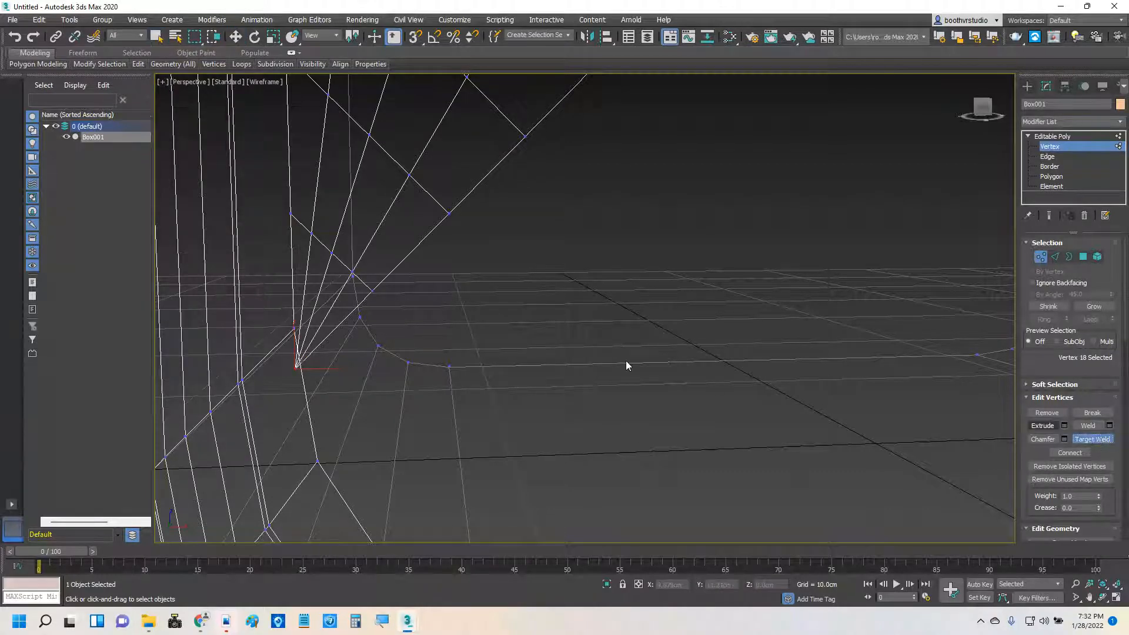
left_click(296, 365)
left_click(294, 328)
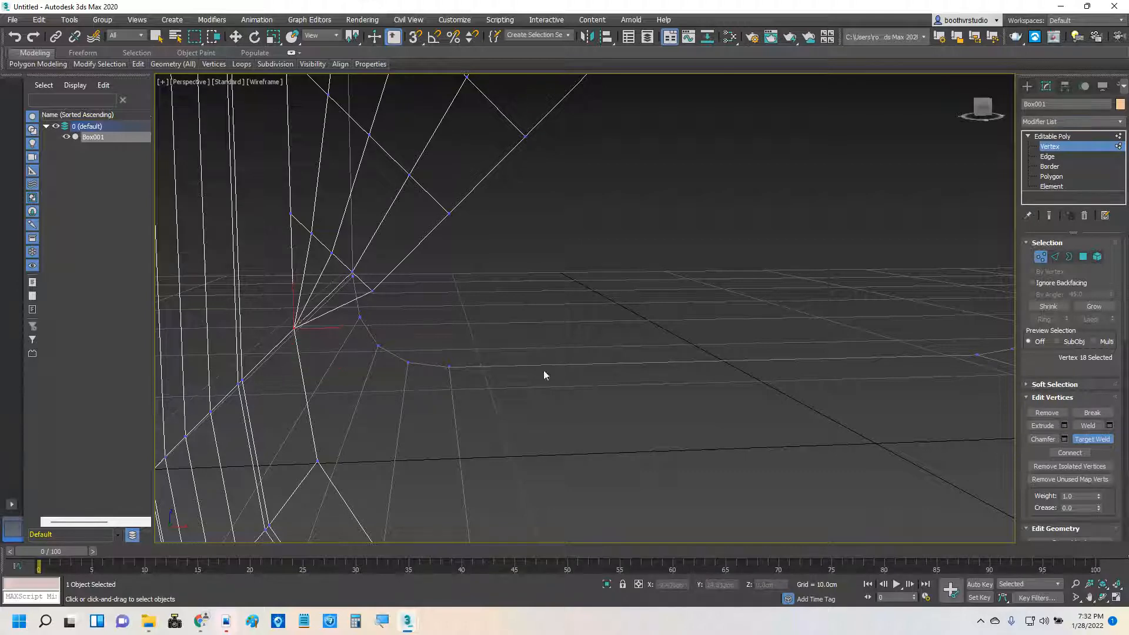
- Target Weld the matching stray vertex at the lower polygon's right end to the frame corner vertex just above it
middle_click_drag(760, 345, 547, 353)
middle_click_drag(841, 347, 571, 375)
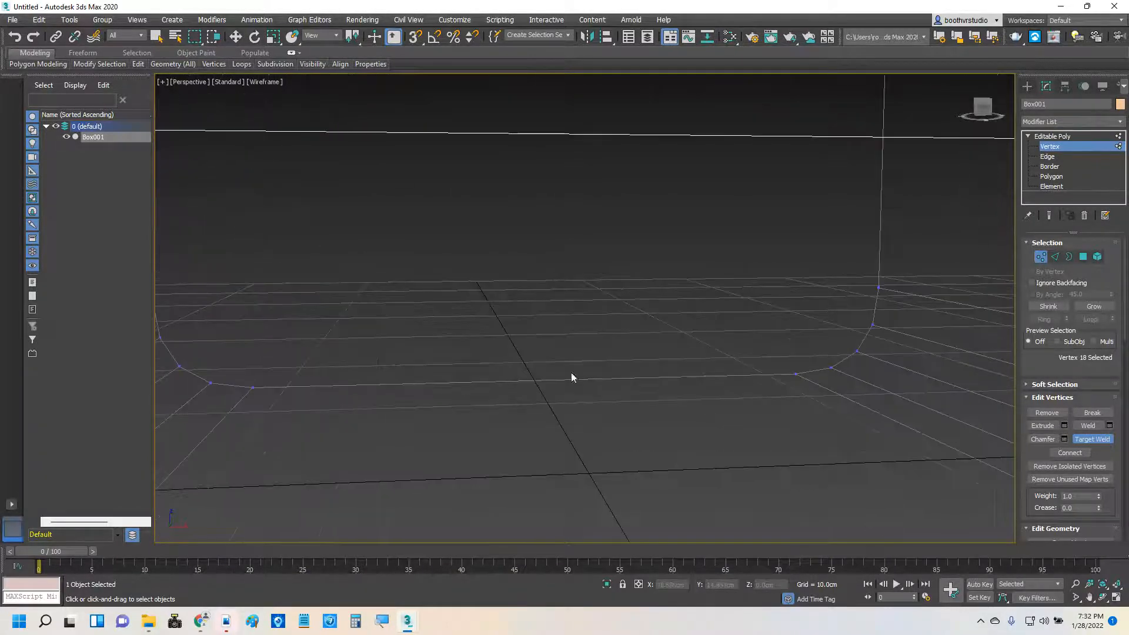
middle_click_drag(1052, 381, 706, 374)
middle_click_drag(852, 368, 294, 353)
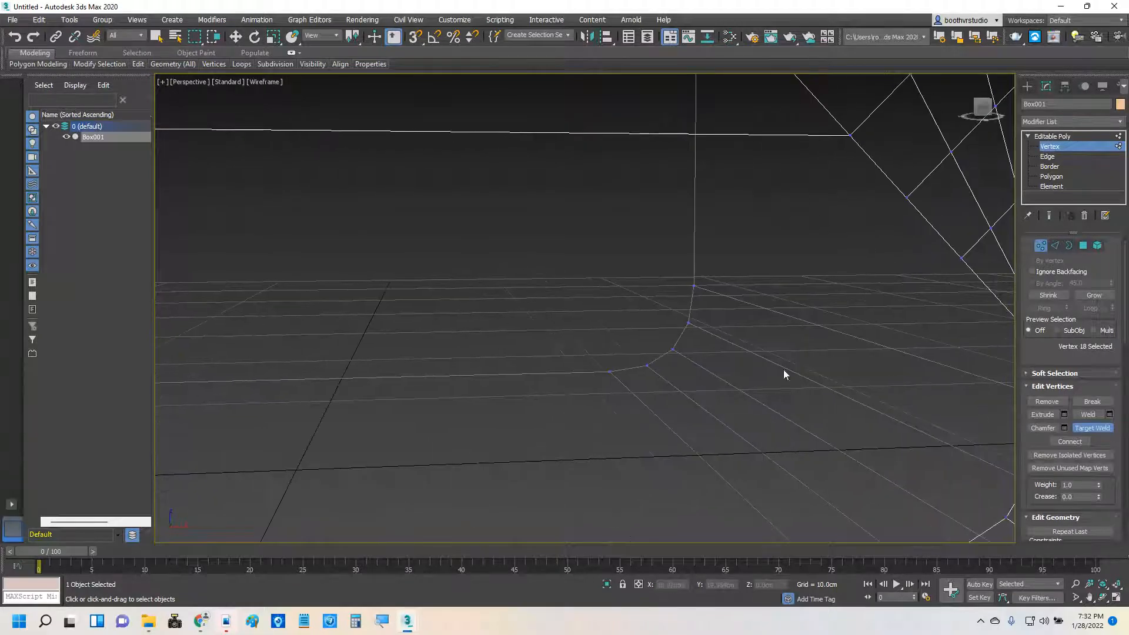
middle_click_drag(784, 373, 701, 298)
scroll(702, 323, "up", 3)
scroll(700, 301, "down", 3)
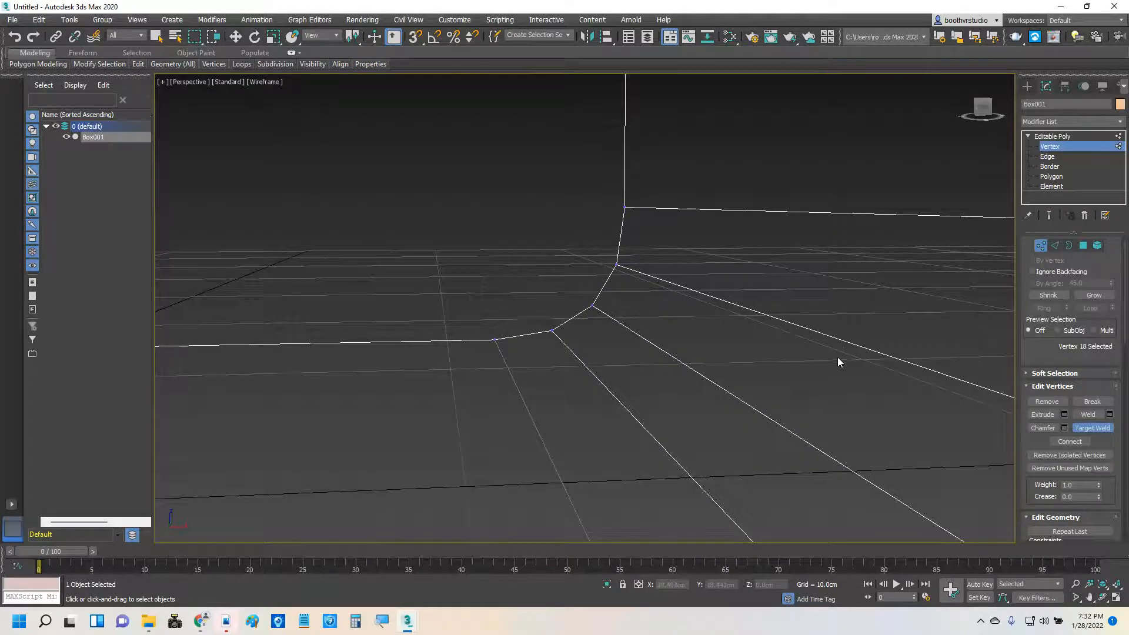
scroll(859, 373, "down", 3)
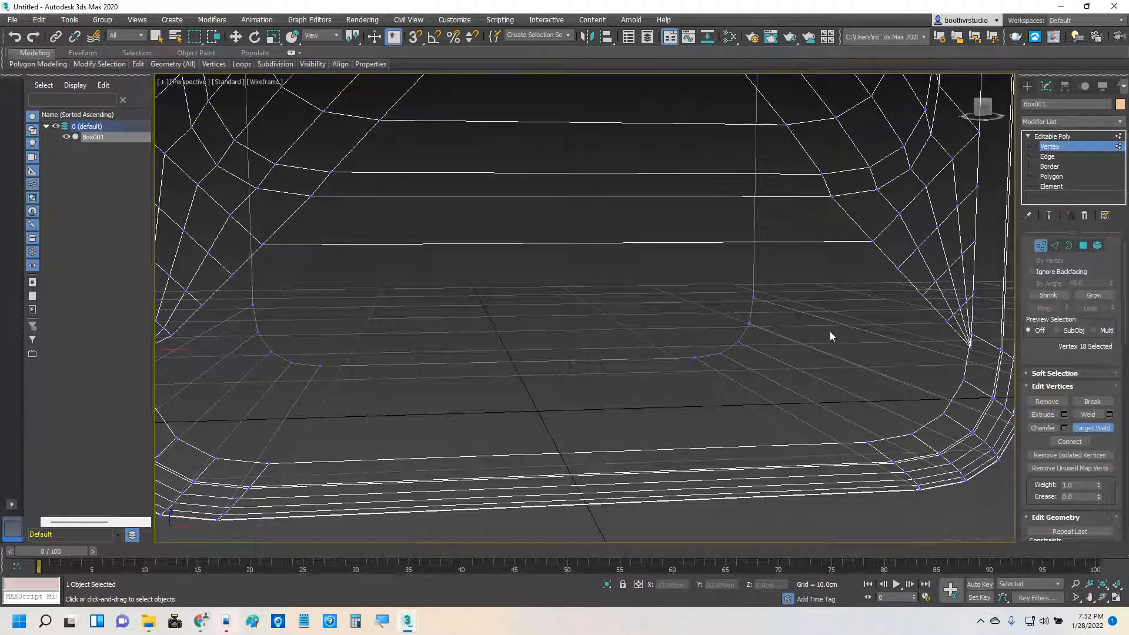
middle_click_drag(830, 336, 865, 349, "alt")
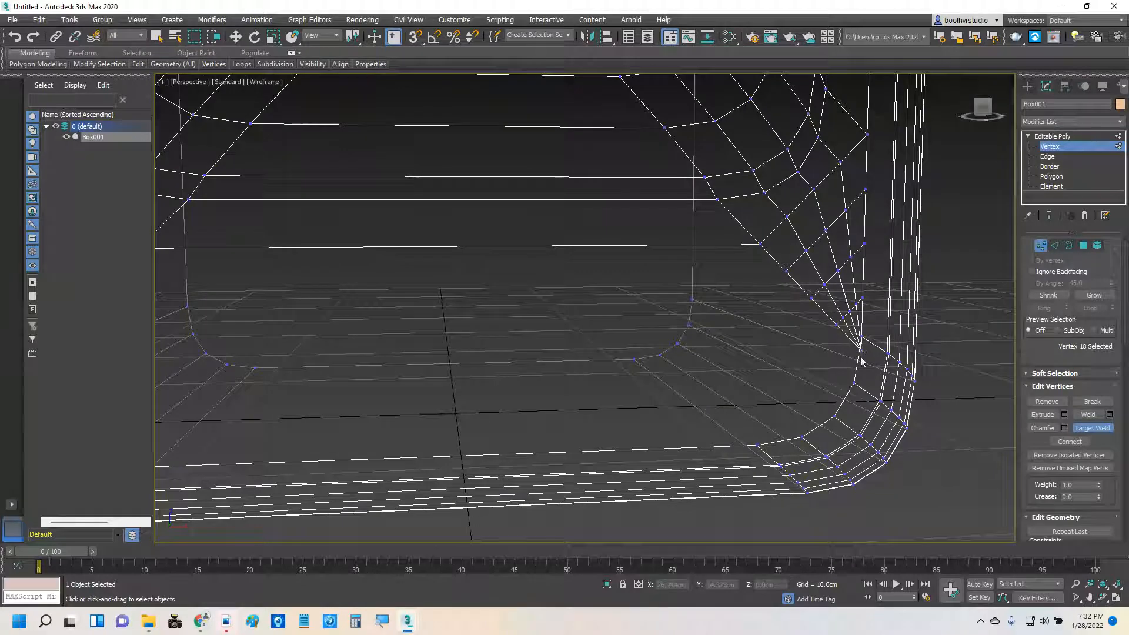
scroll(863, 353, "up", 5)
scroll(865, 353, "up", 2)
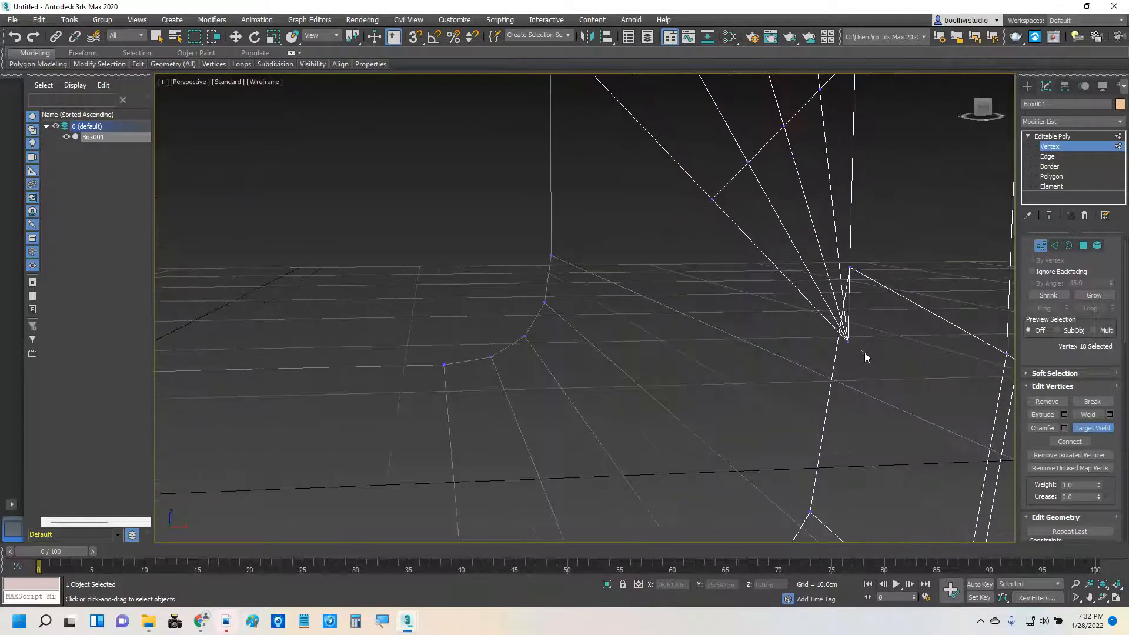
left_click(861, 349)
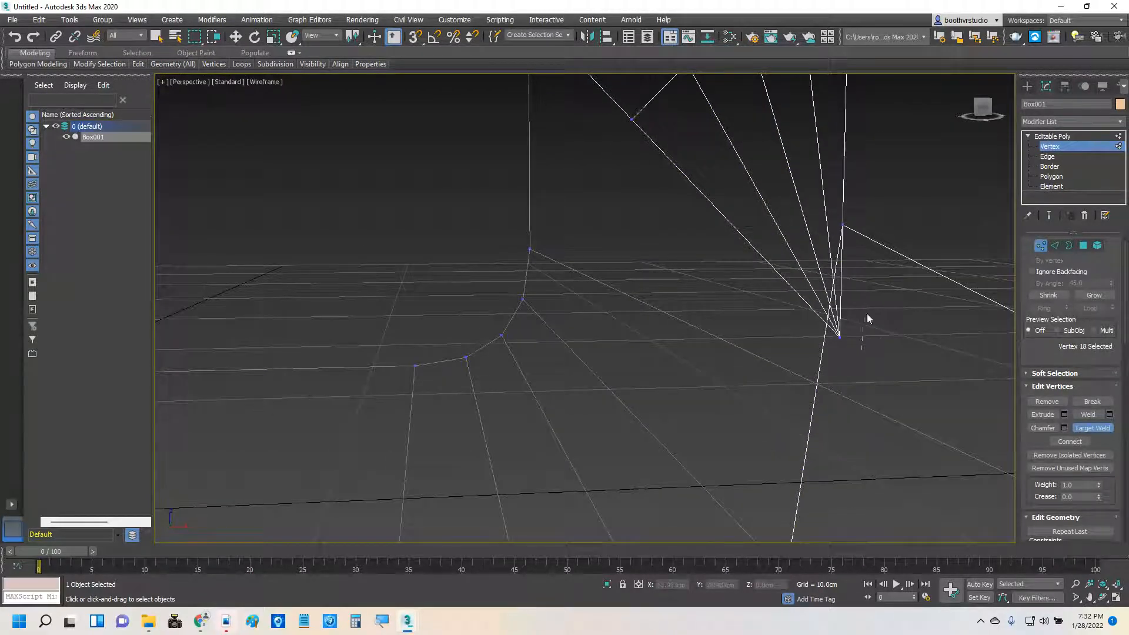
left_click(849, 230)
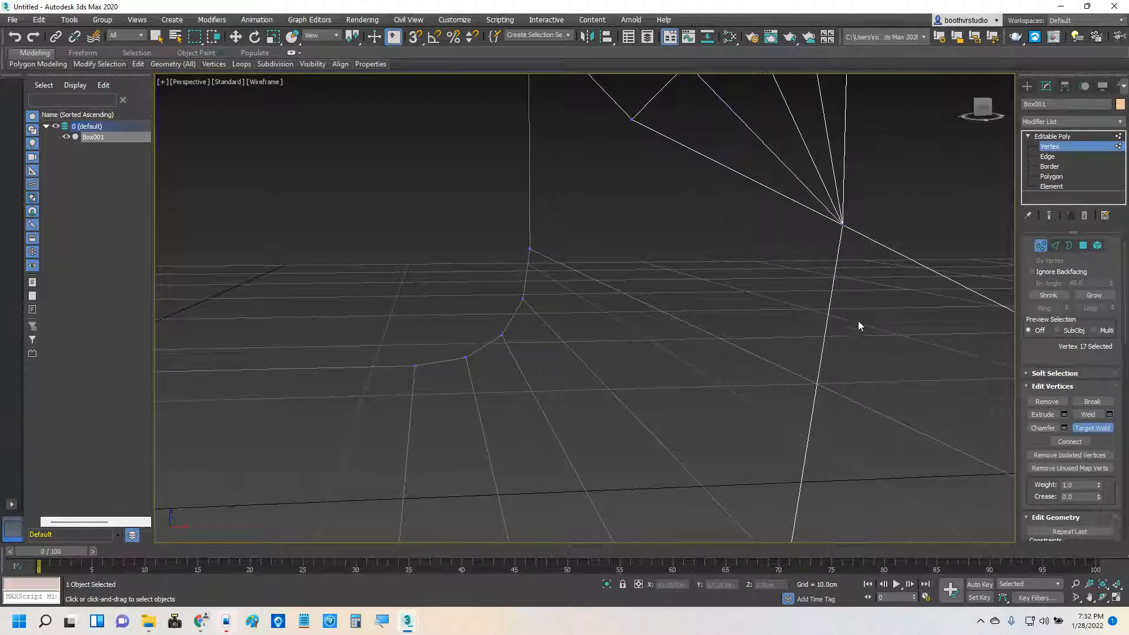
- Check the large lower front polygon in shaded display, then examine the folded faces and vertices at its right corner
middle_click_drag(875, 297, 865, 351)
scroll(859, 358, "down", 4)
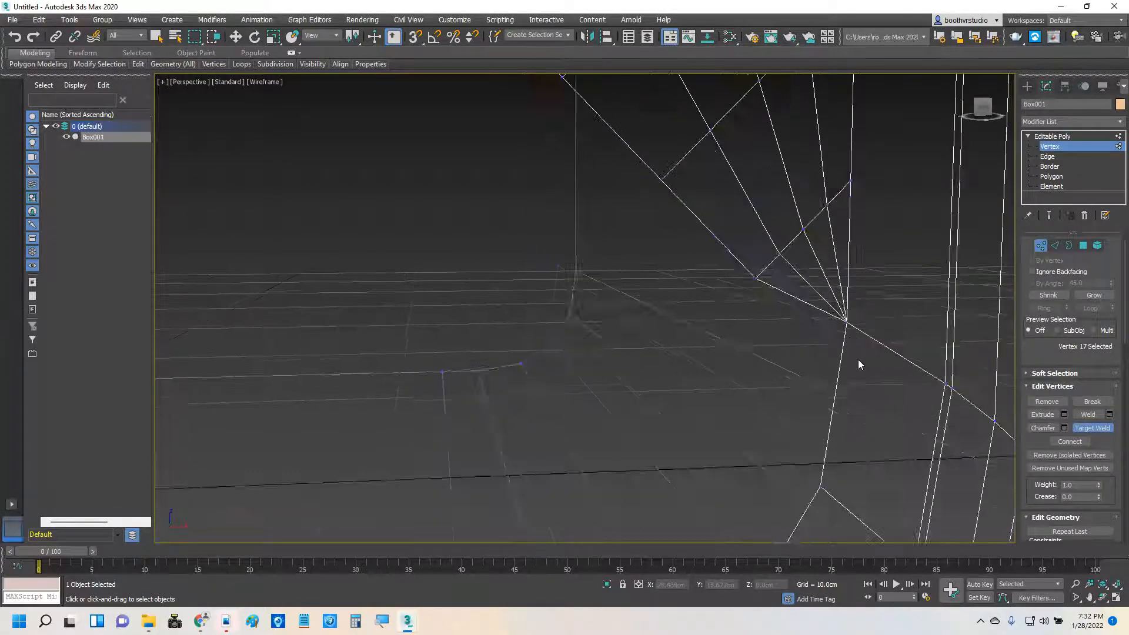
scroll(859, 365, "down", 5)
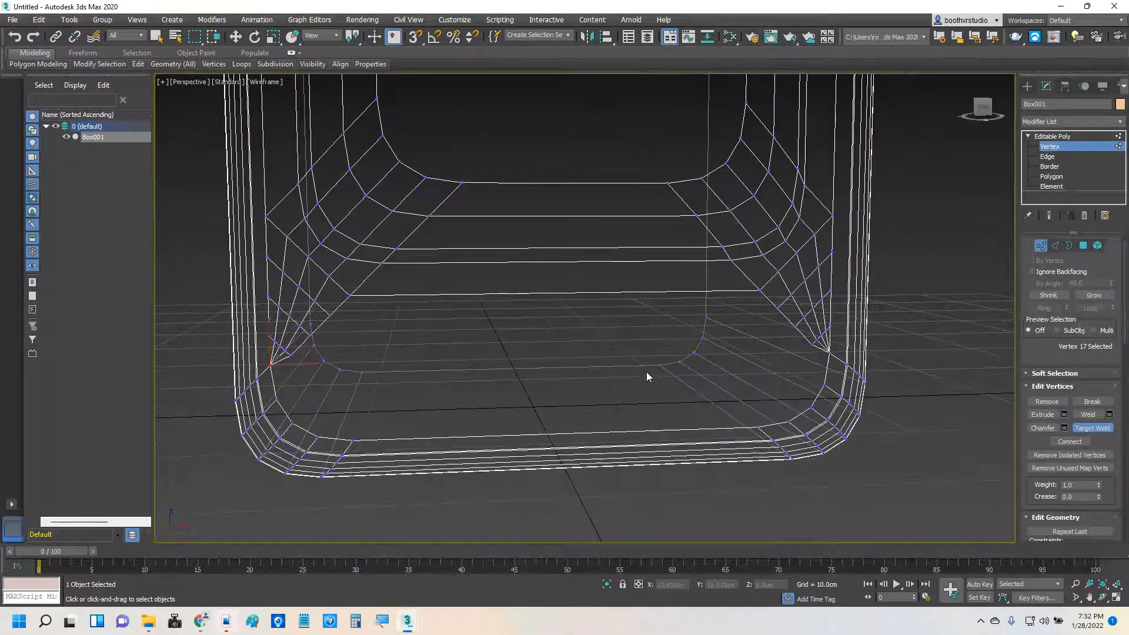
key("F3")
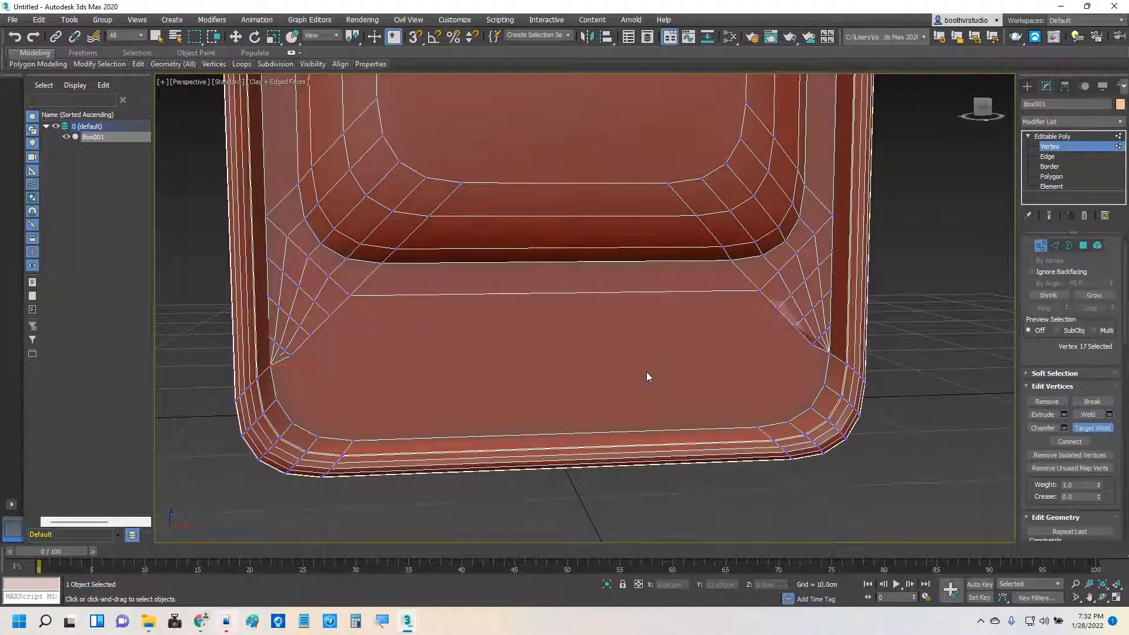
left_click(1051, 177)
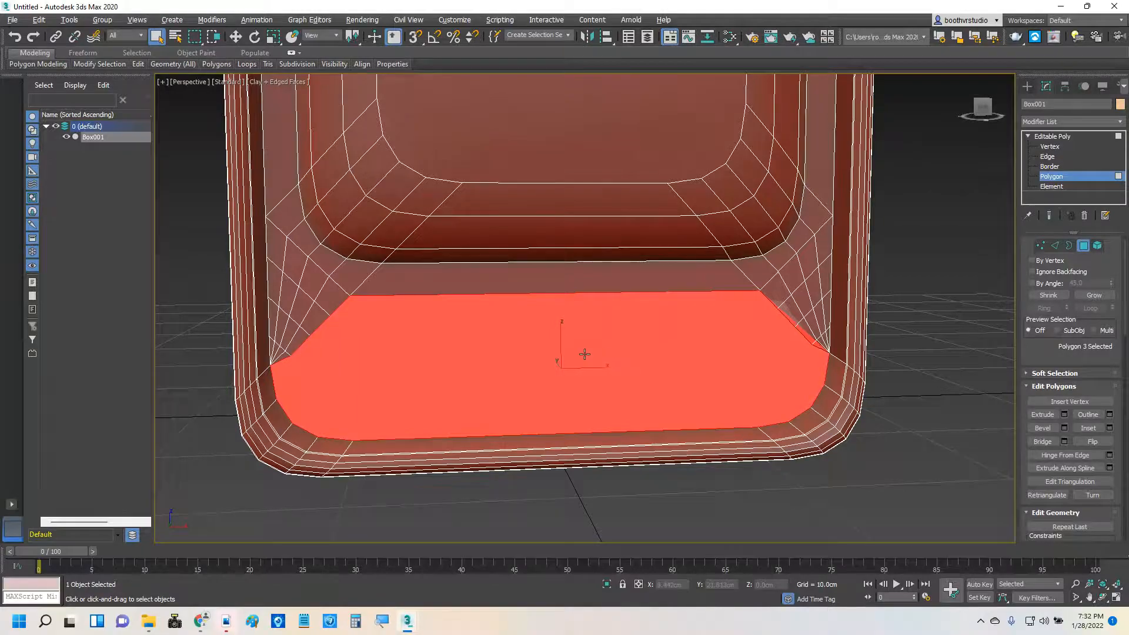
mouse_move(585, 353)
middle_mouse_down("alt")
mouse_move(626, 364)
mouse_move(596, 359)
middle_mouse_up("alt")
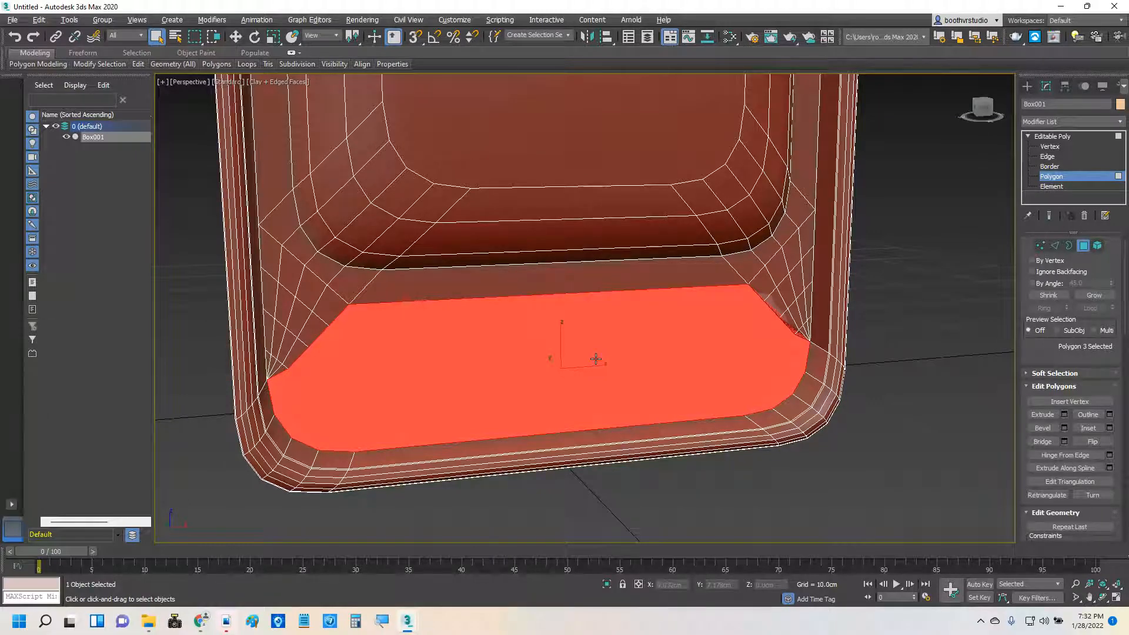
middle_click_drag(634, 343, 605, 335, "alt")
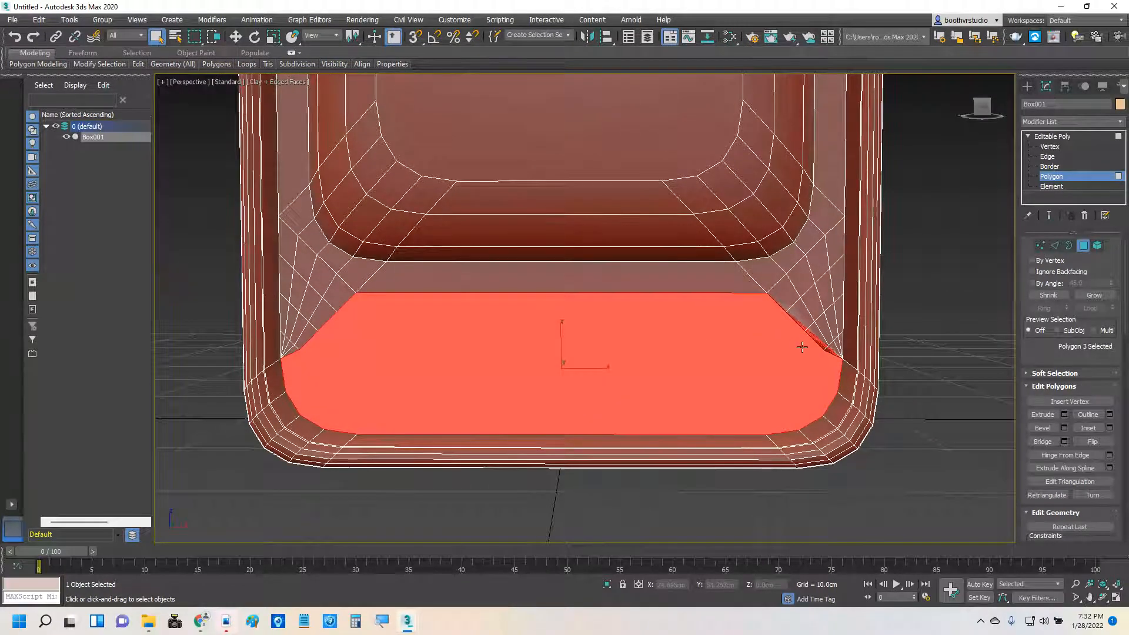
scroll(849, 362, "up", 5)
scroll(852, 363, "up", 2)
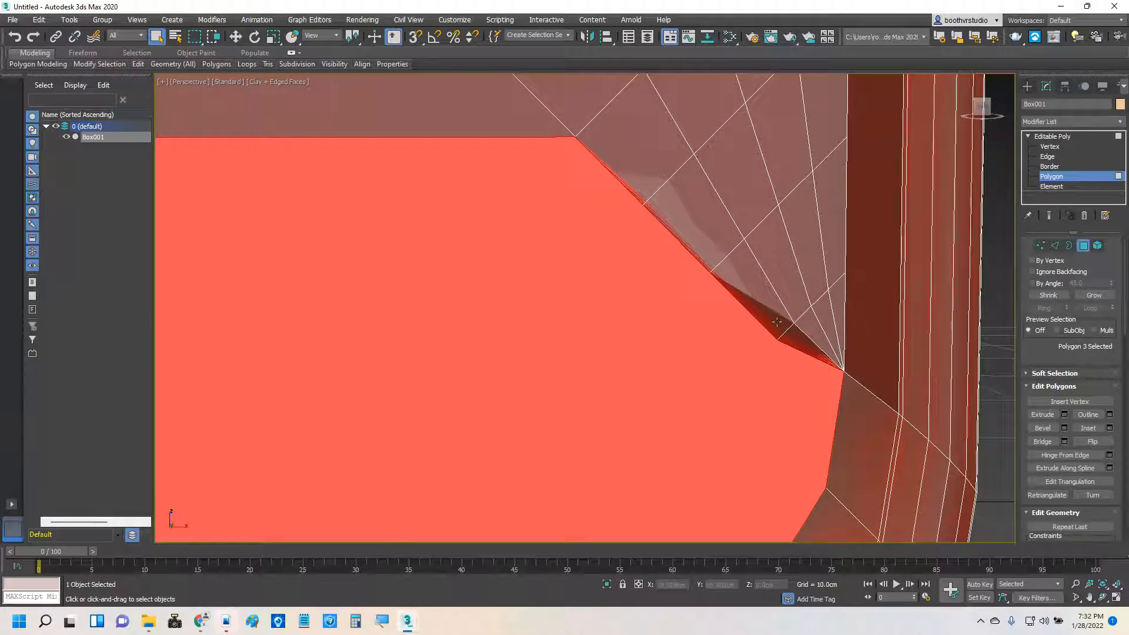
left_click(1049, 147)
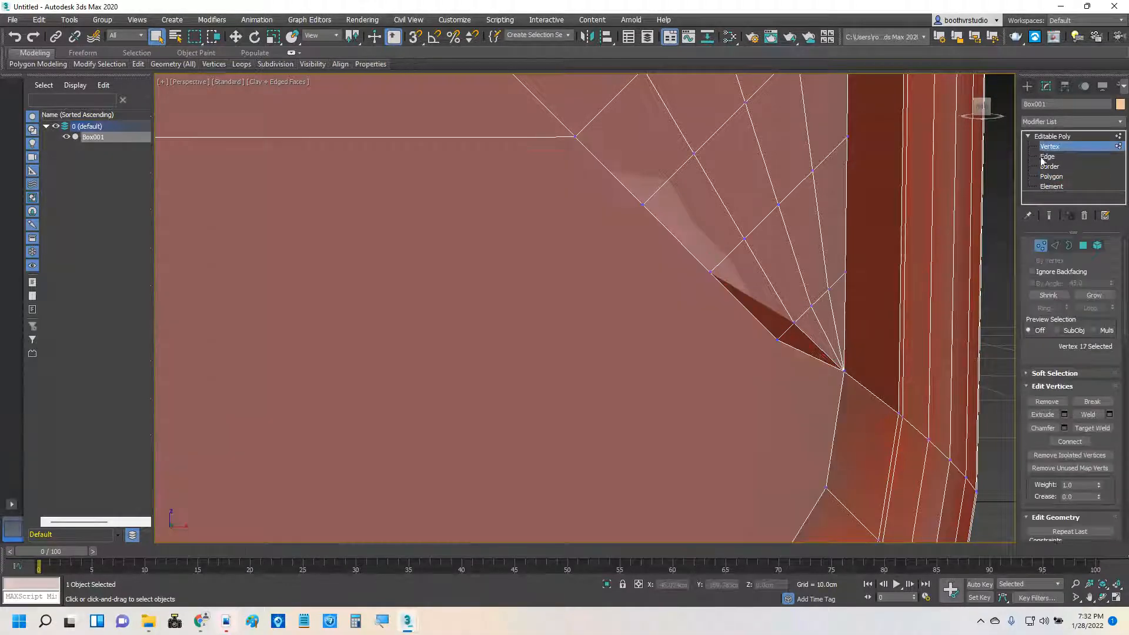
mouse_move(784, 346)
middle_mouse_down("alt")
mouse_move(806, 328)
mouse_move(785, 347)
middle_mouse_up("alt")
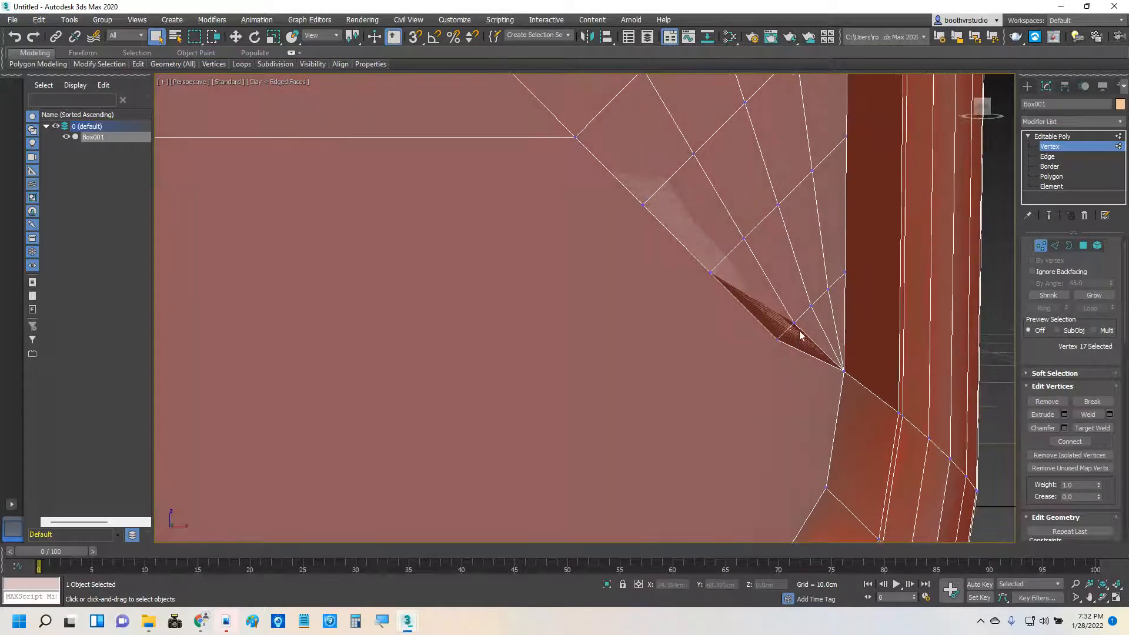
key("F3")
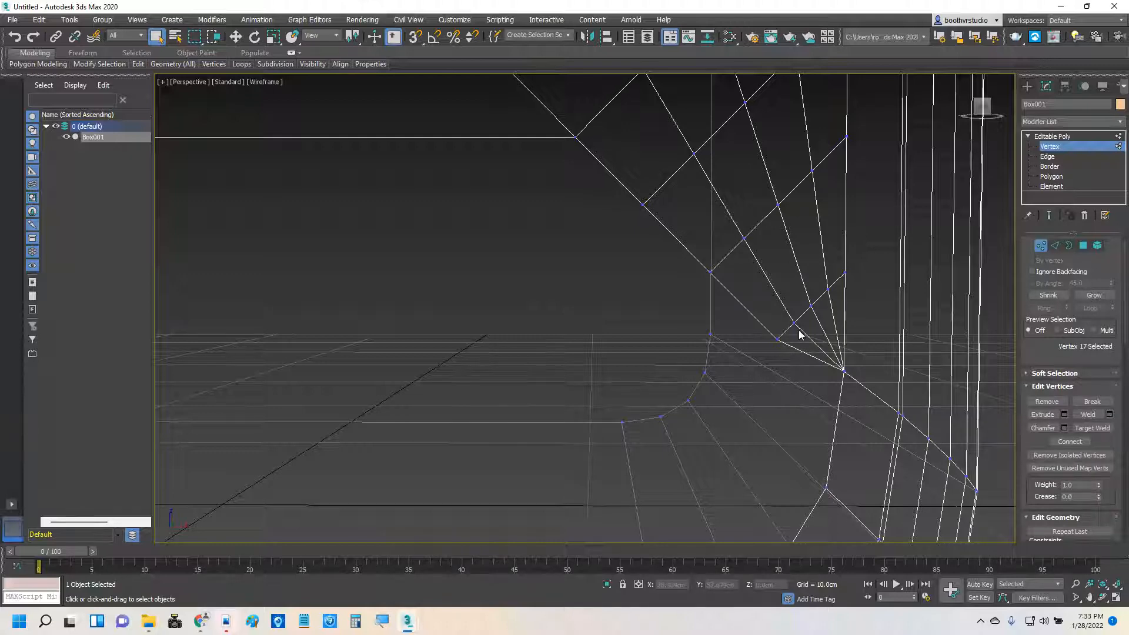
key("F3")
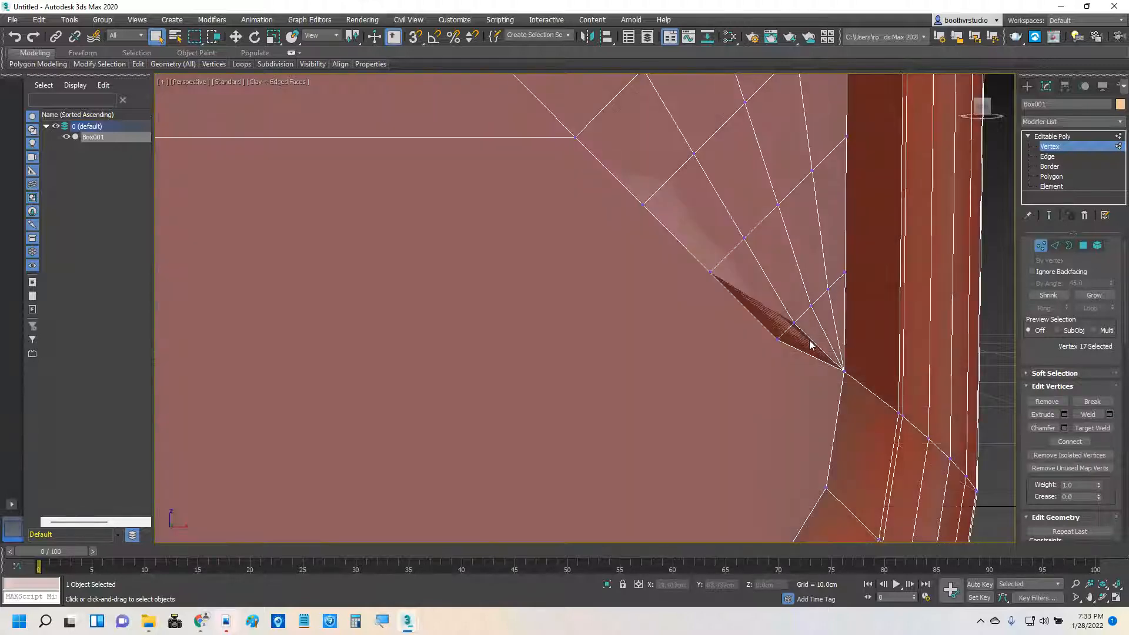
mouse_move(812, 347)
middle_mouse_down()
mouse_move(751, 335)
mouse_move(736, 319)
middle_mouse_up()
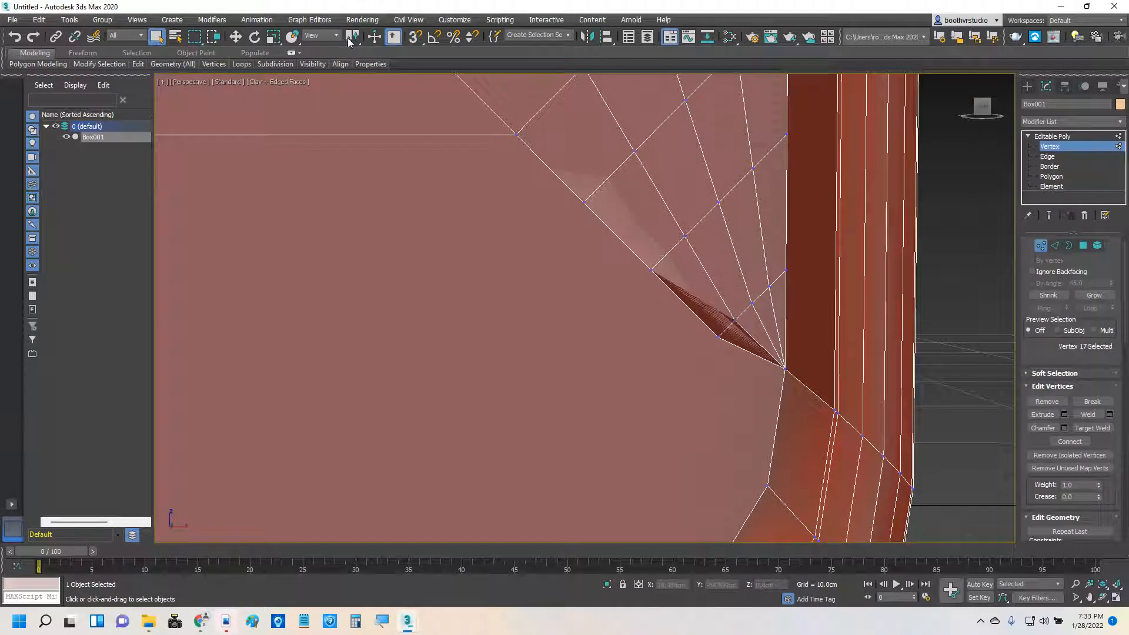
left_click(235, 36)
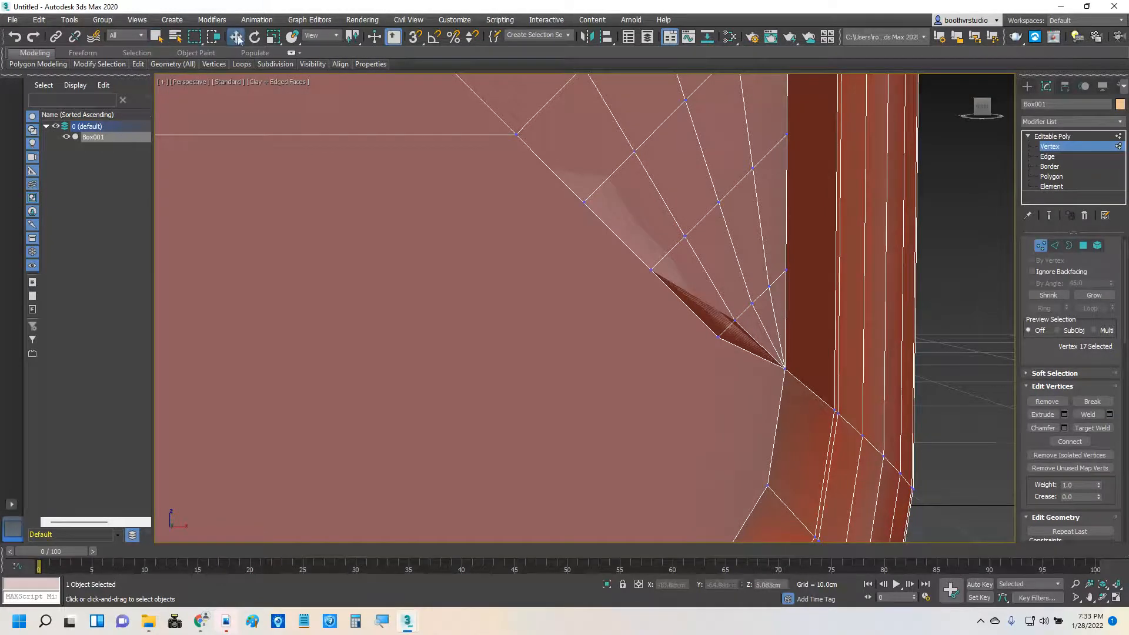
left_click(735, 320)
left_click_drag(749, 305, 754, 304)
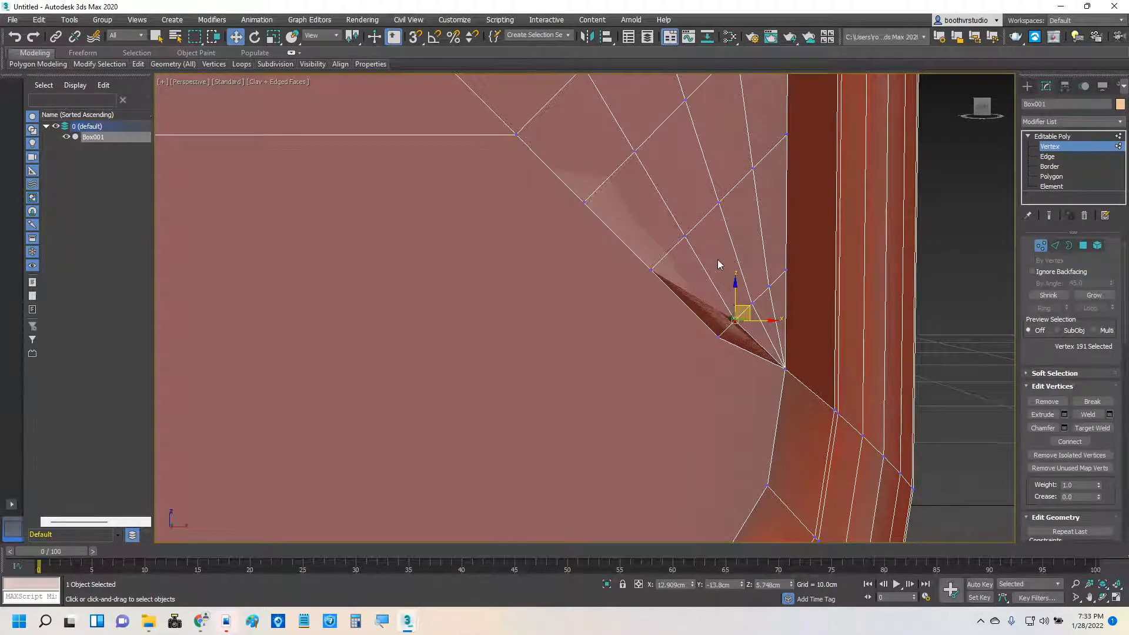
scroll(683, 267, "down", 3)
scroll(681, 269, "down", 2)
middle_click_drag(703, 250, 644, 246)
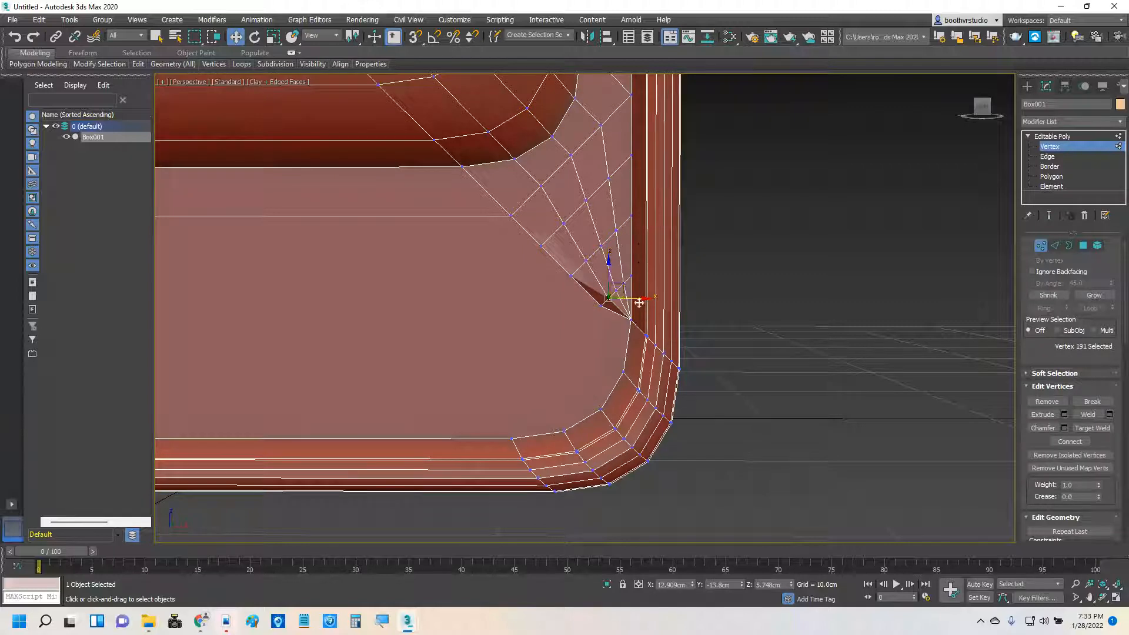
- Target Weld the first diagonal row of stray vertices at the lower polygon's right corner, one into the next, up to the frame edge vertex
left_click(157, 37)
scroll(648, 287, "up", 2)
middle_click_drag(648, 287, 642, 395)
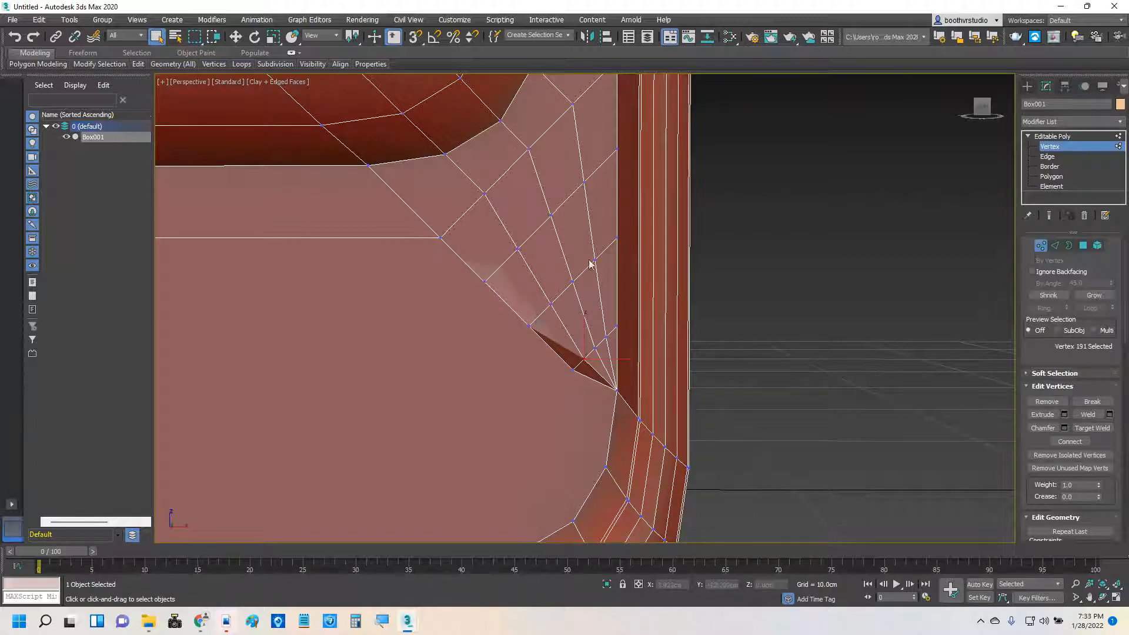
left_click(1092, 428)
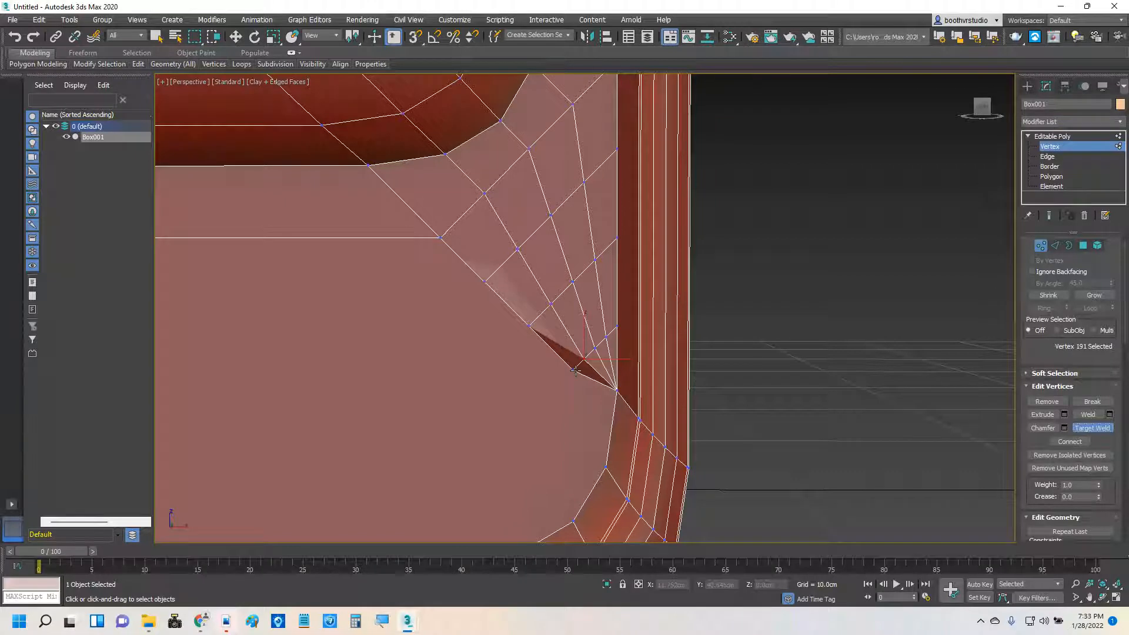
left_click(583, 360)
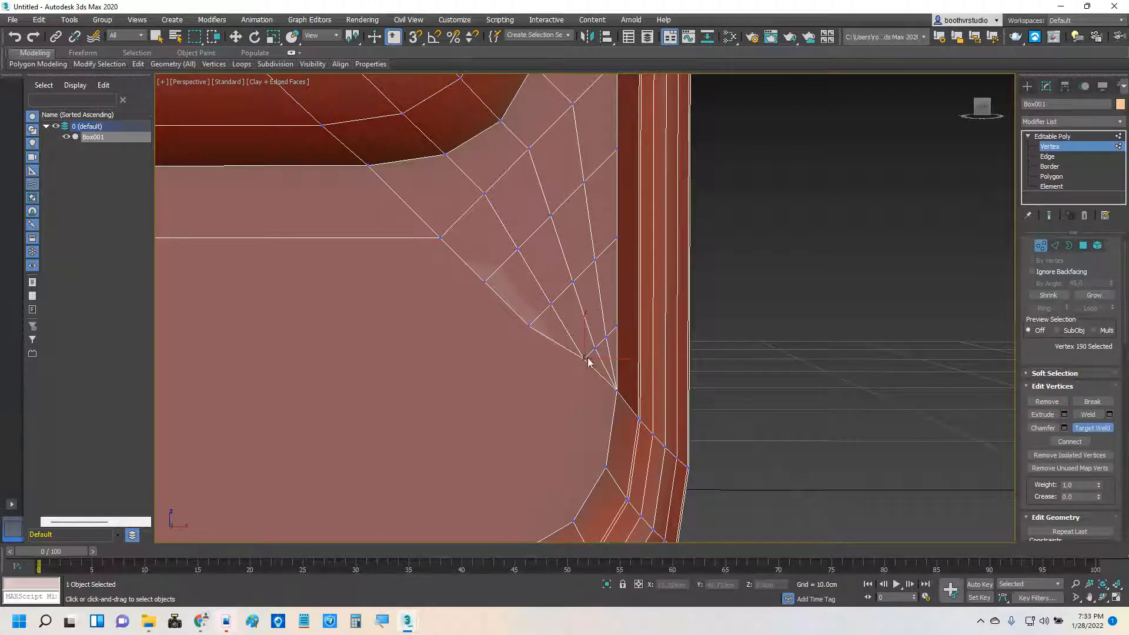
left_click(585, 358)
left_click(595, 348)
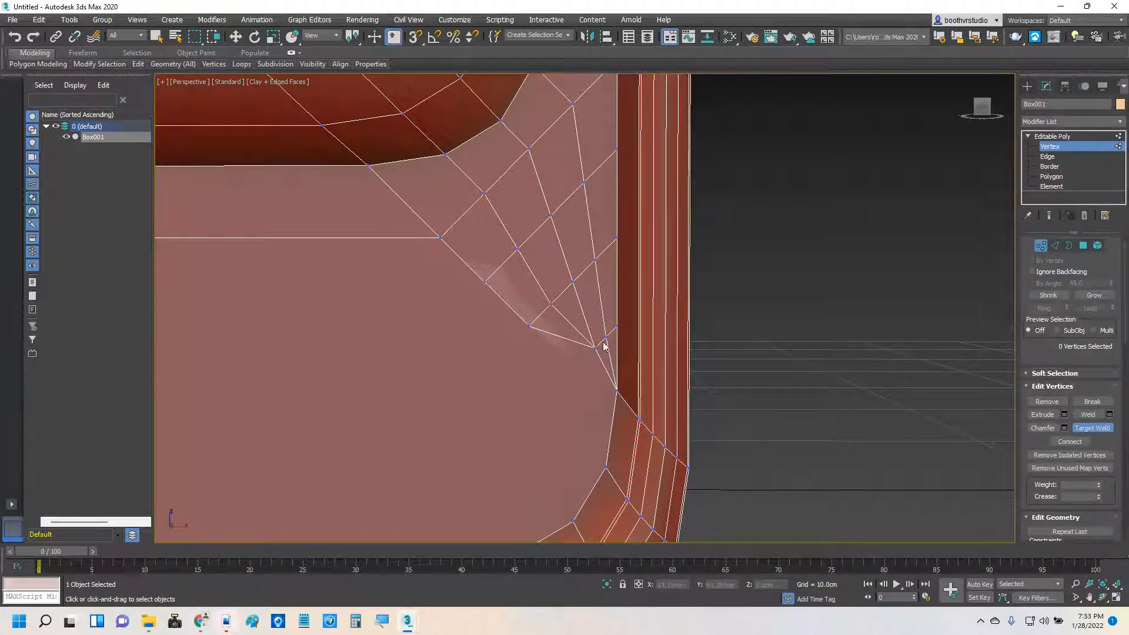
left_click(606, 338)
left_click(606, 337)
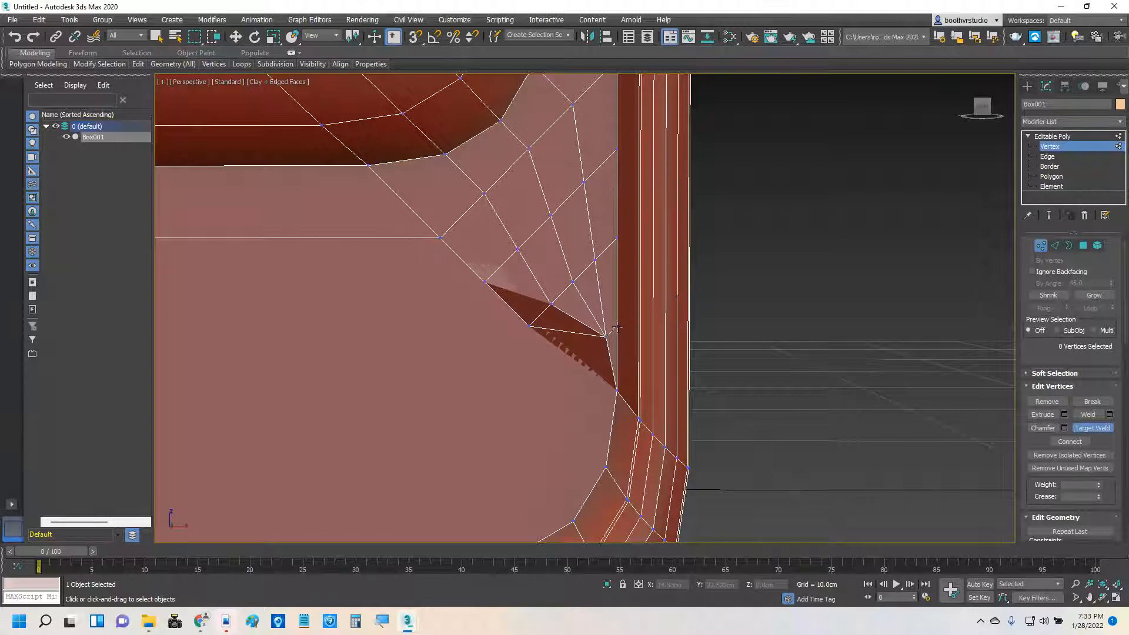
left_click(616, 325)
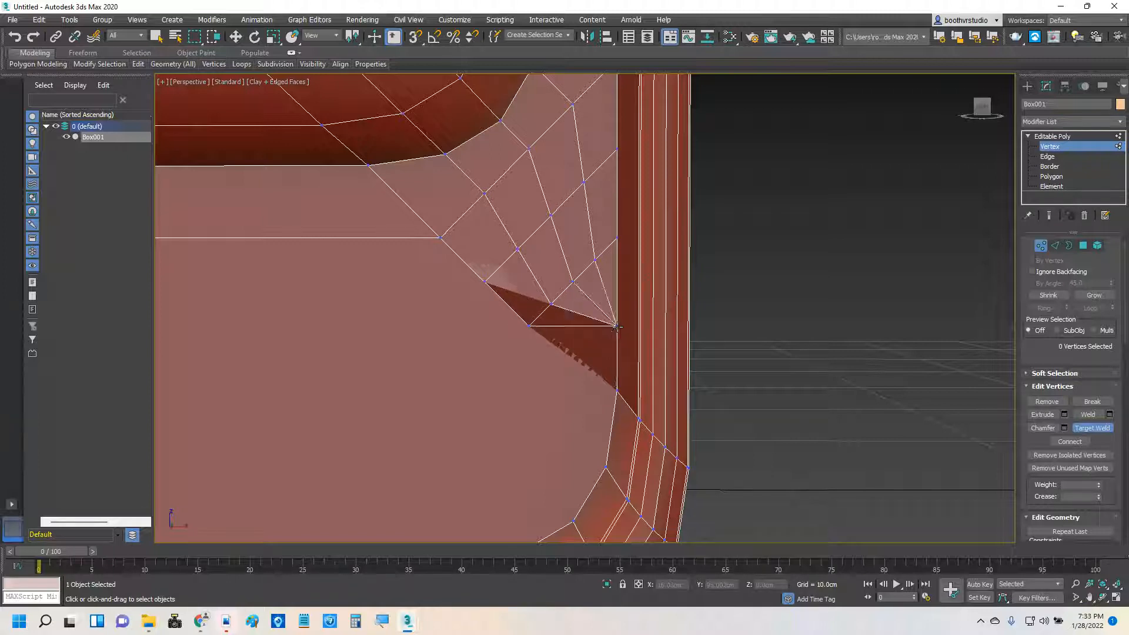
- Target Weld the second diagonal row of vertices at the right corner, one into the next, ending at the next higher frame edge vertex
left_click(529, 326)
left_click(551, 303)
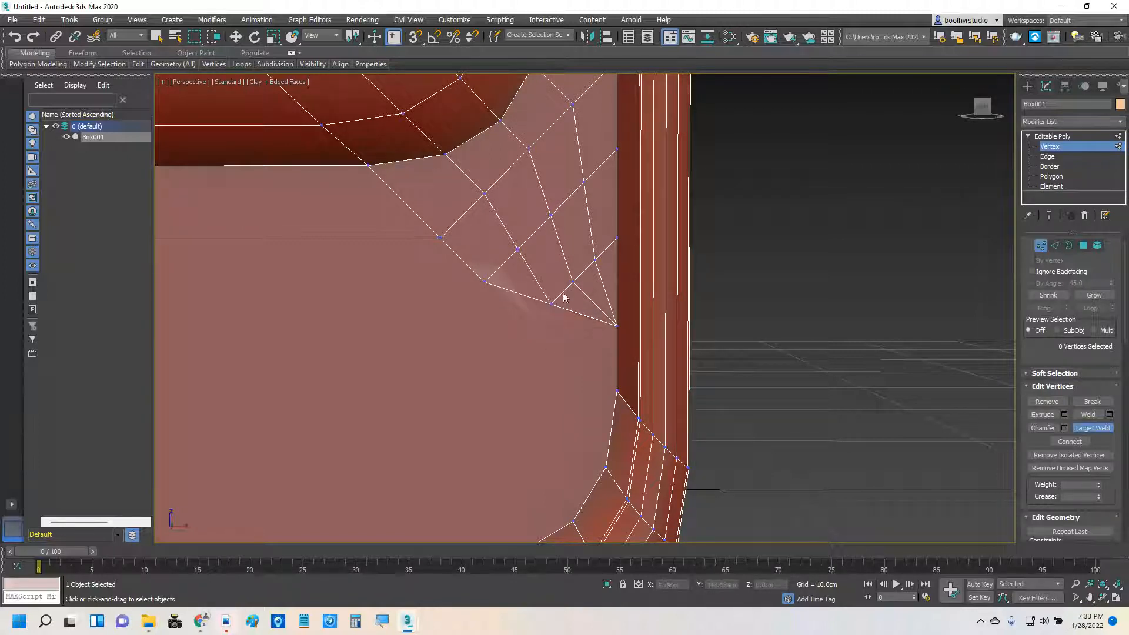
left_click(551, 303)
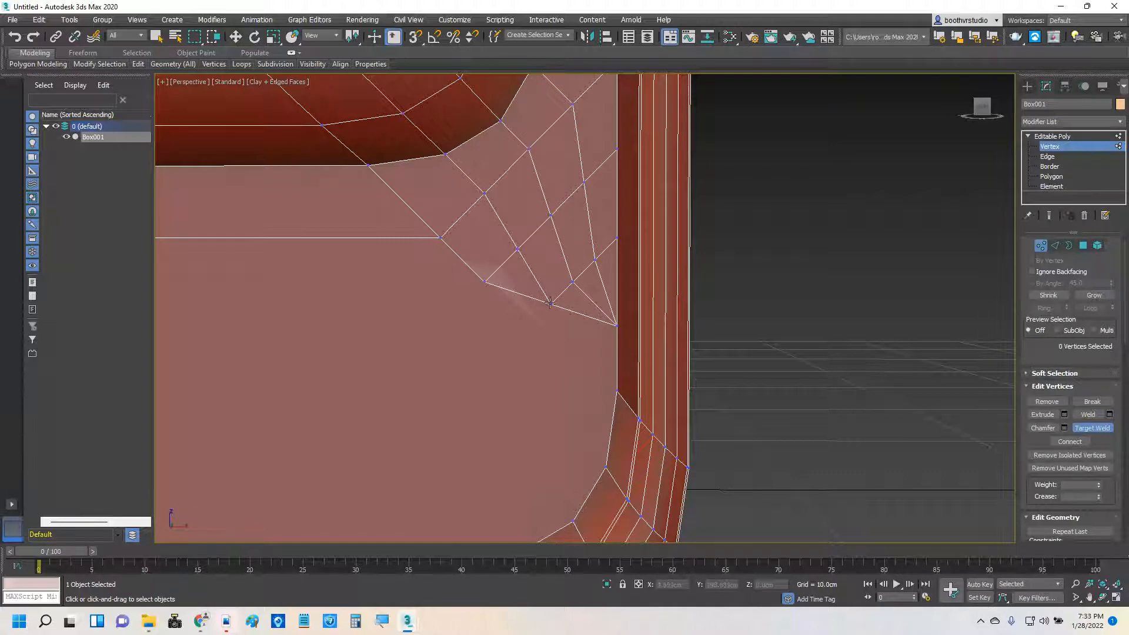
left_click(573, 284)
left_click(574, 284)
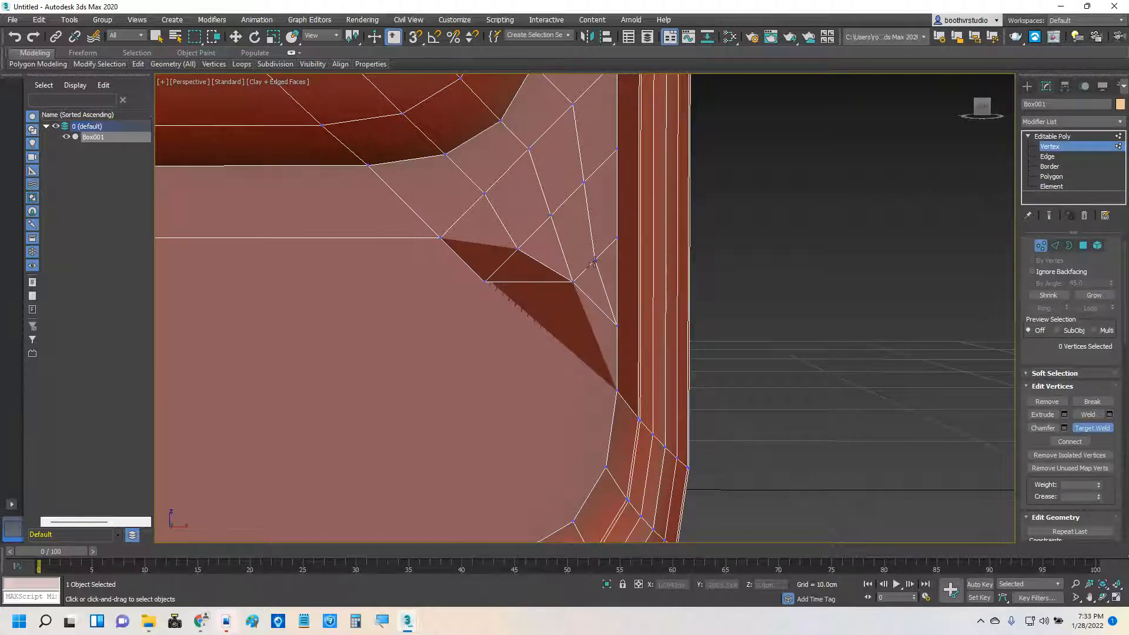
left_click(595, 259)
left_click(596, 259)
left_click(617, 237)
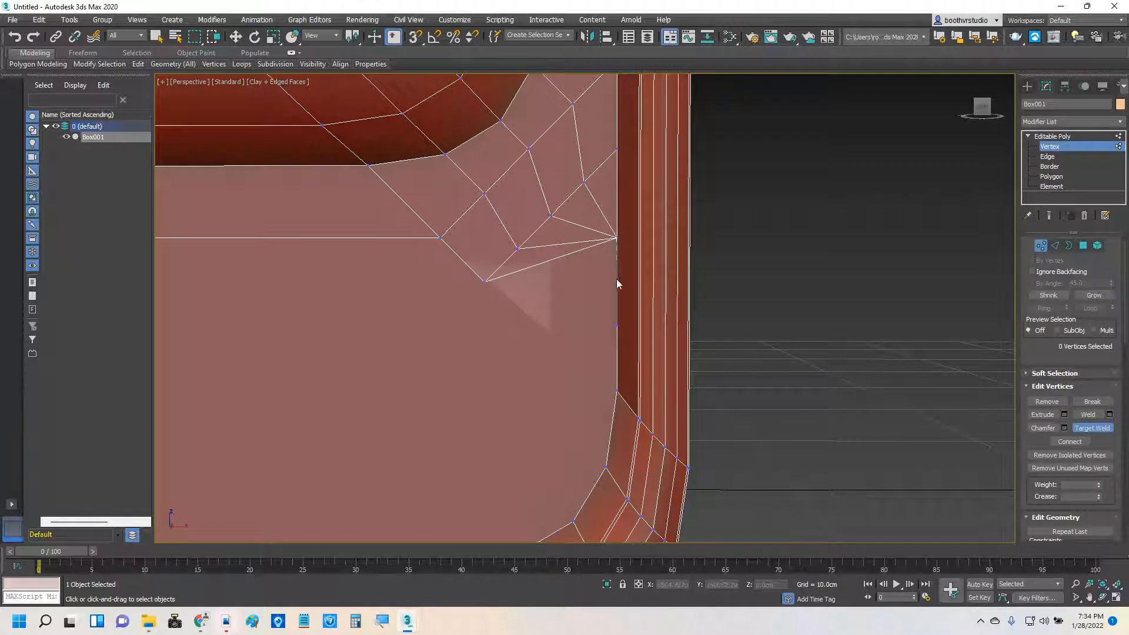
- Weld that frame edge vertex into the one below it, and move the merged vertex up level with the polygon's upper horizontal edge
left_click(617, 325)
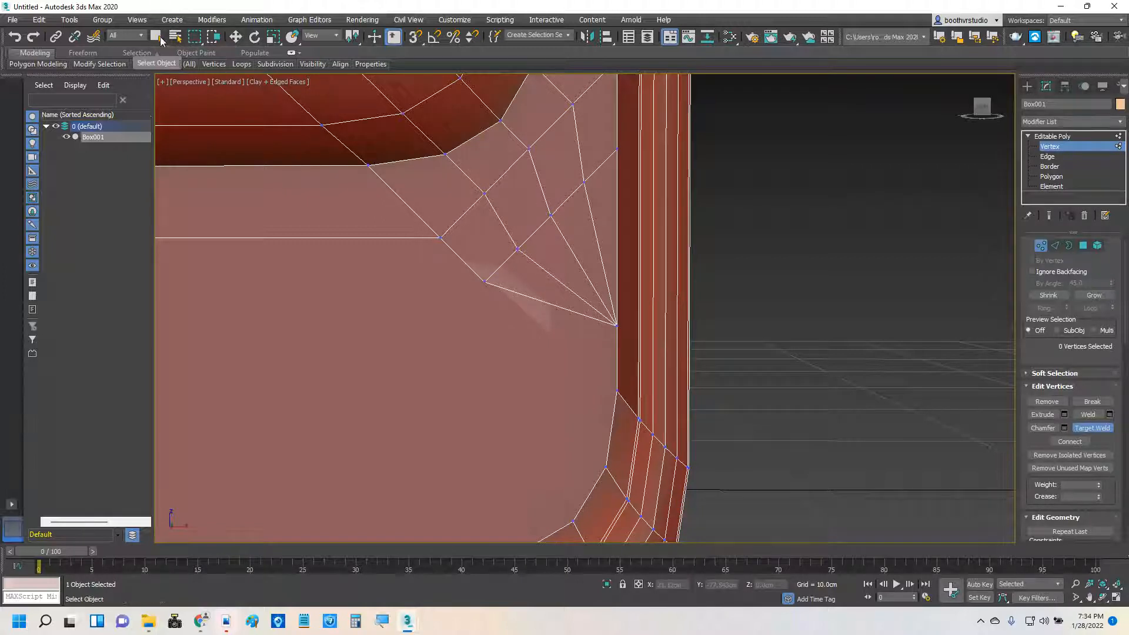
left_click(235, 38)
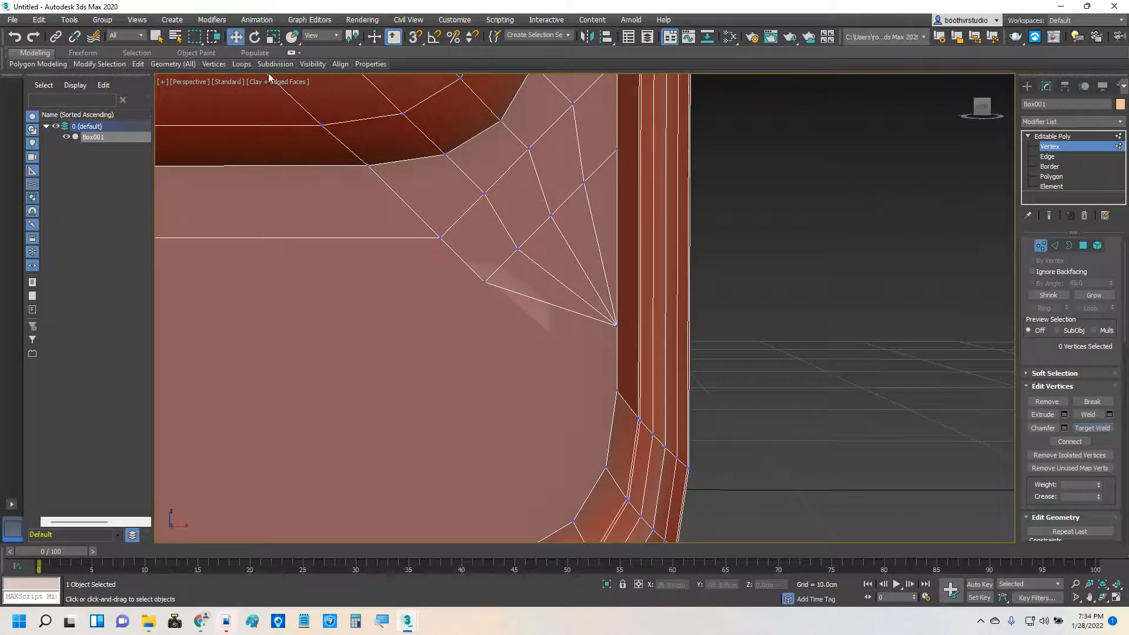
left_click_drag(617, 324, 623, 209)
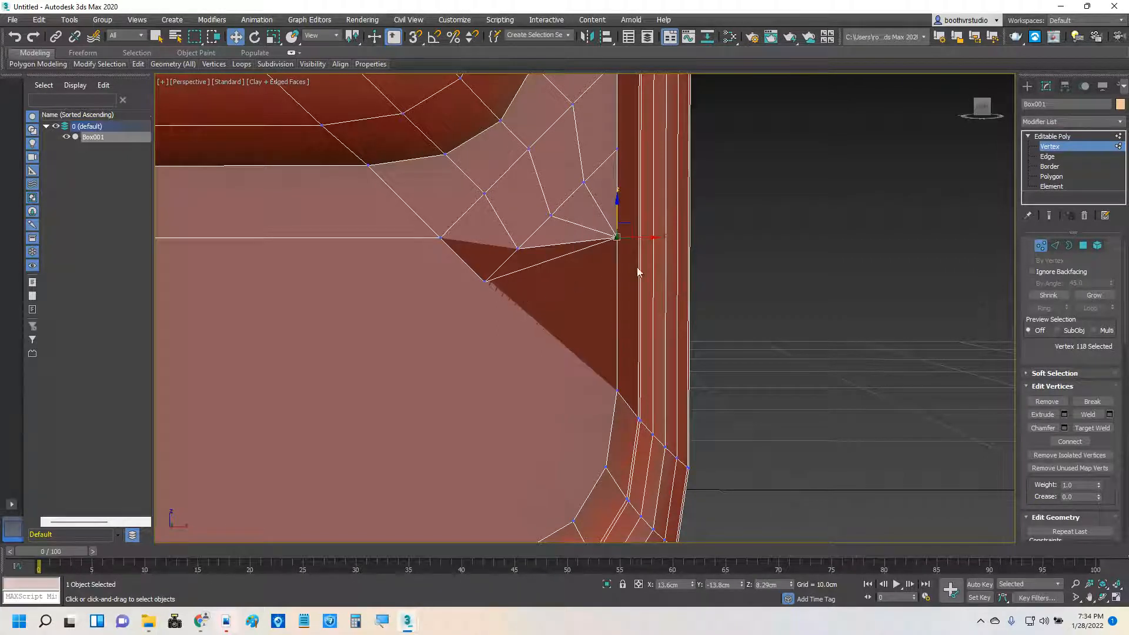
key("q")
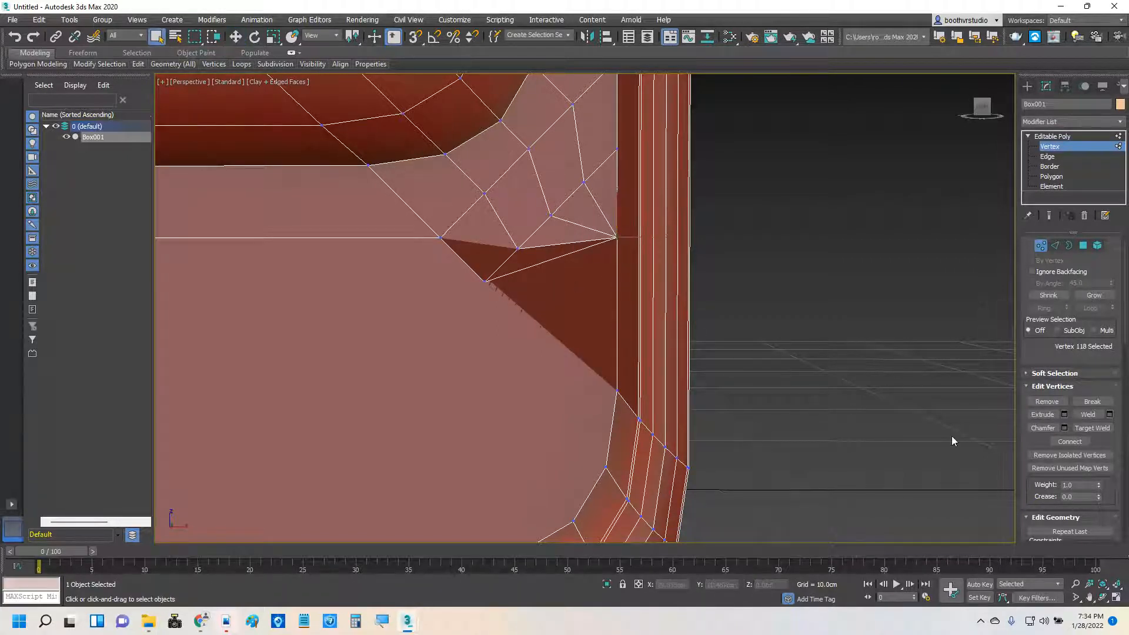
- Target Weld the third diagonal row into the level frame edge vertex, and the remaining inner vertex into the frame edge vertex above
left_click(1094, 428)
left_click(488, 278)
left_click(518, 248)
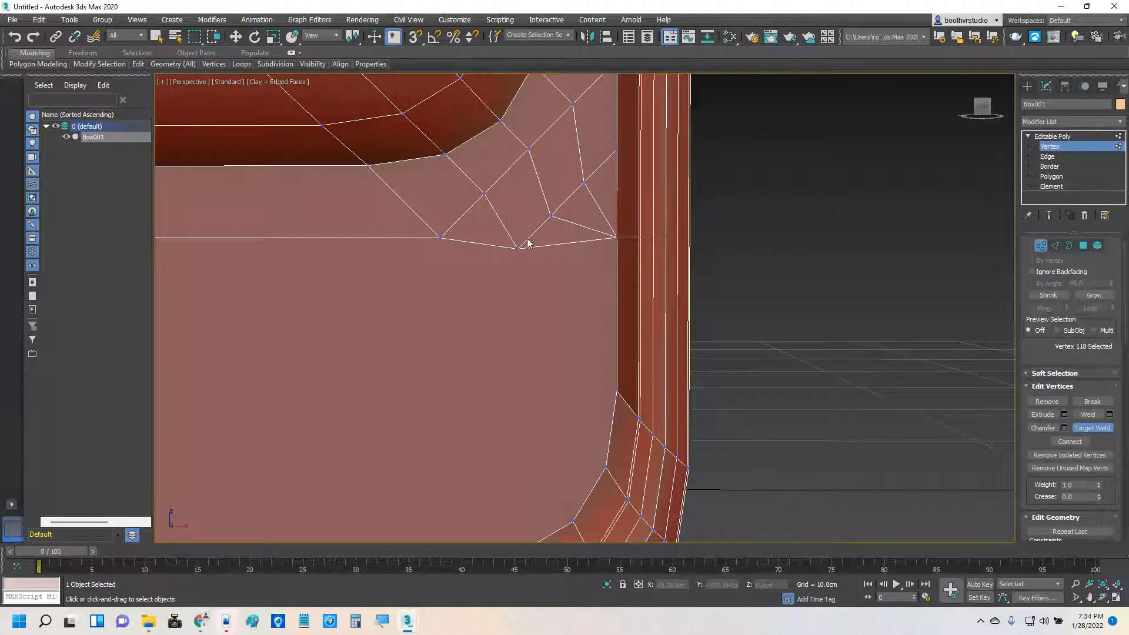
left_click(550, 217)
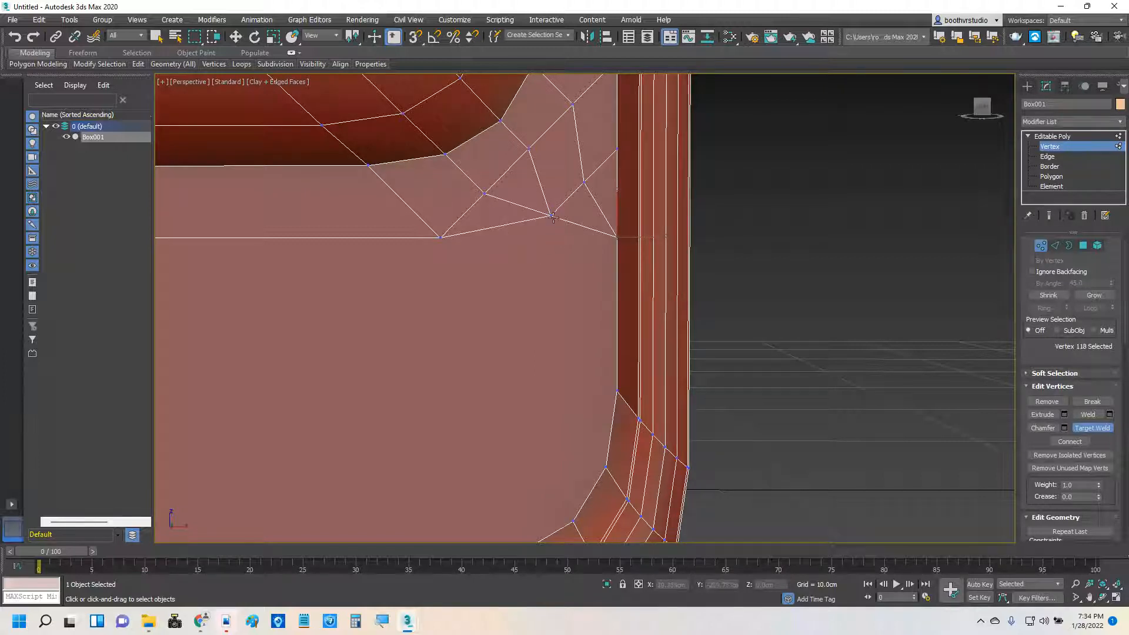
left_click(550, 217)
left_click(616, 237)
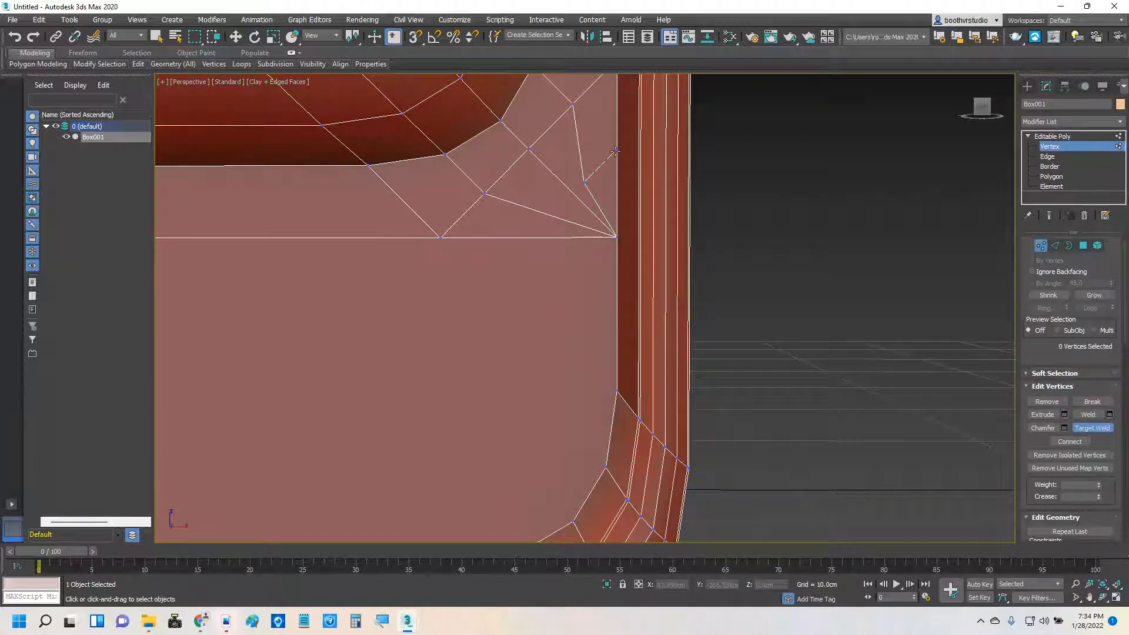
left_click(615, 150)
- Examine the large lower front polygon in polygon mode, comparing the outline of its right corner with its left corner
middle_click_drag(599, 179, 696, 214)
scroll(518, 276, "down", 2)
scroll(449, 294, "down", 2)
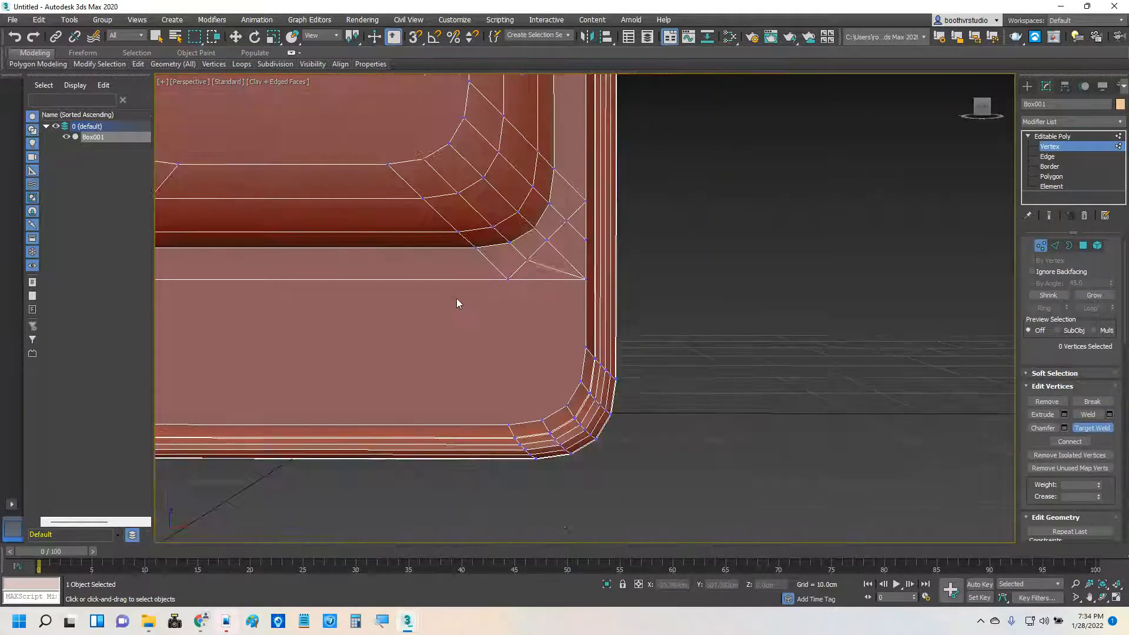
scroll(447, 308, "down", 2)
middle_click_drag(434, 307, 596, 299)
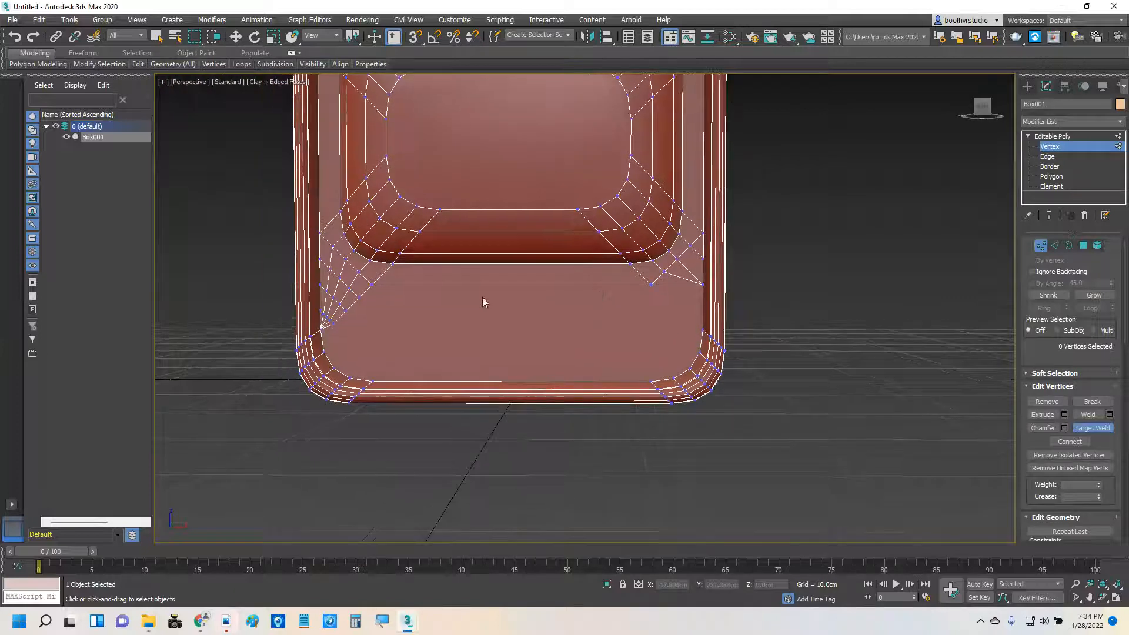
middle_click_drag(482, 298, 507, 304)
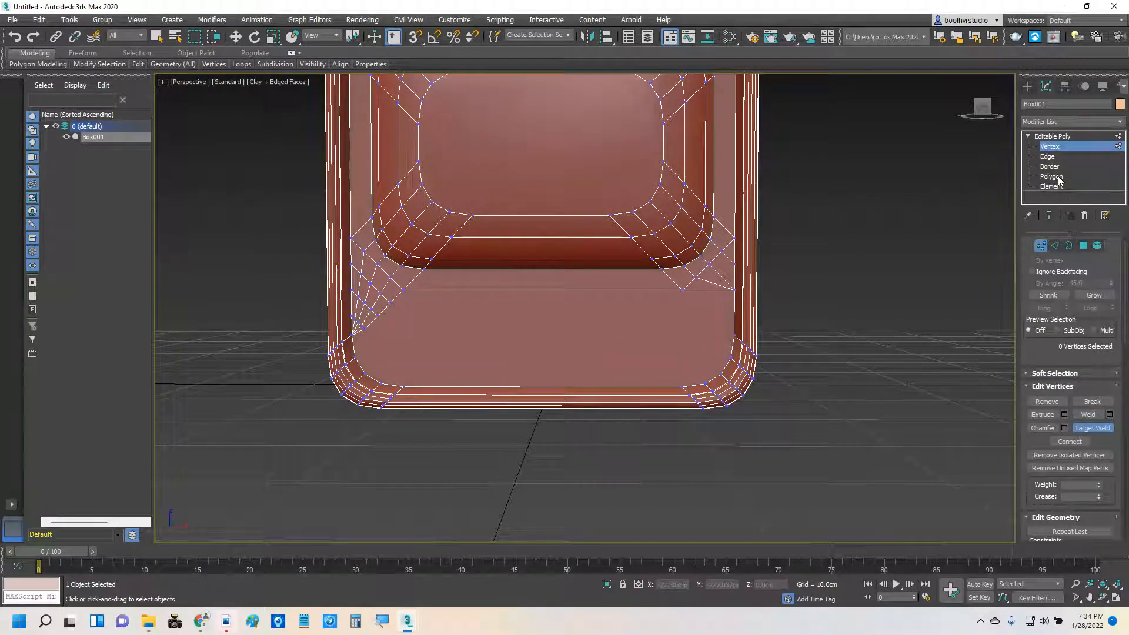
left_click(1051, 177)
scroll(673, 321, "up", 4)
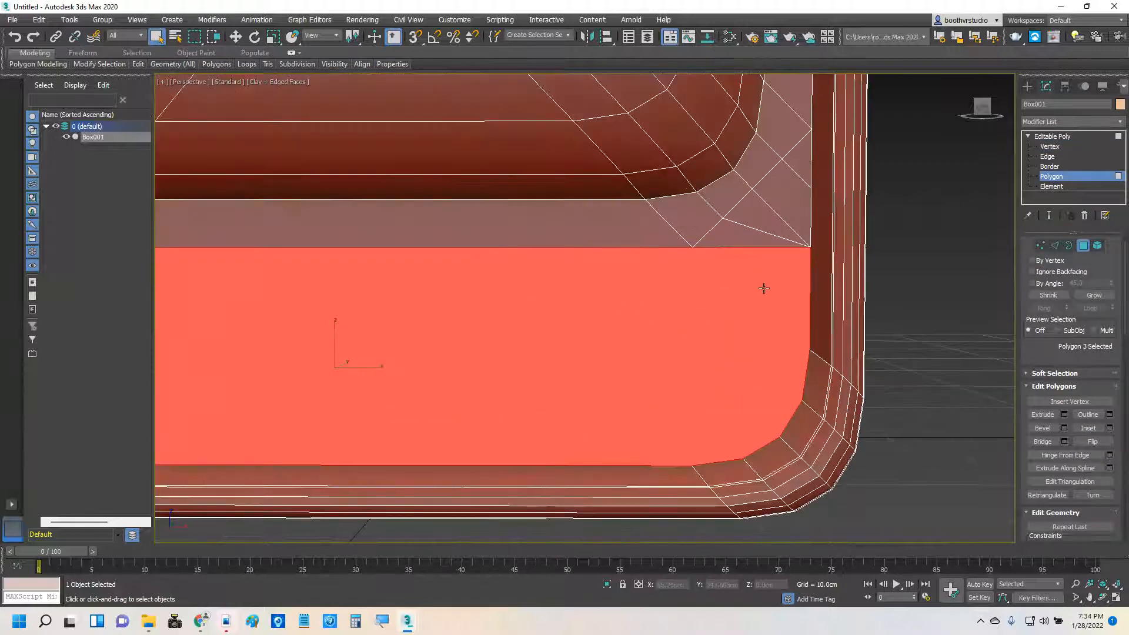
scroll(764, 288, "down", 4)
scroll(763, 290, "up", 4)
middle_click_drag(735, 290, 365, 341)
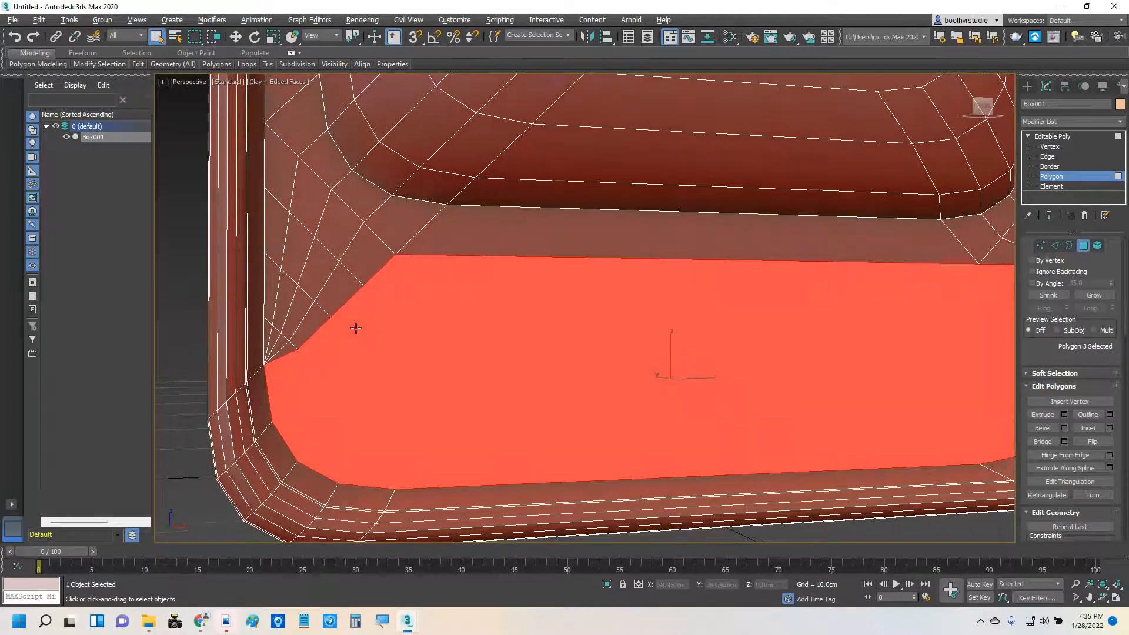
middle_click_drag(616, 315, 456, 319)
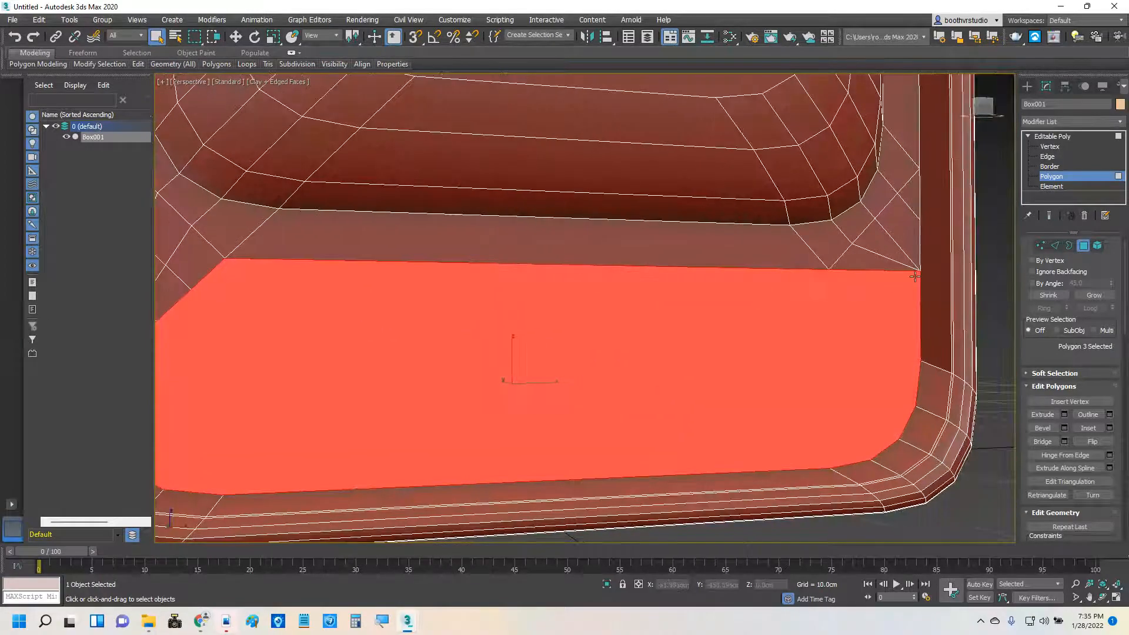
middle_click_drag(291, 279, 460, 303)
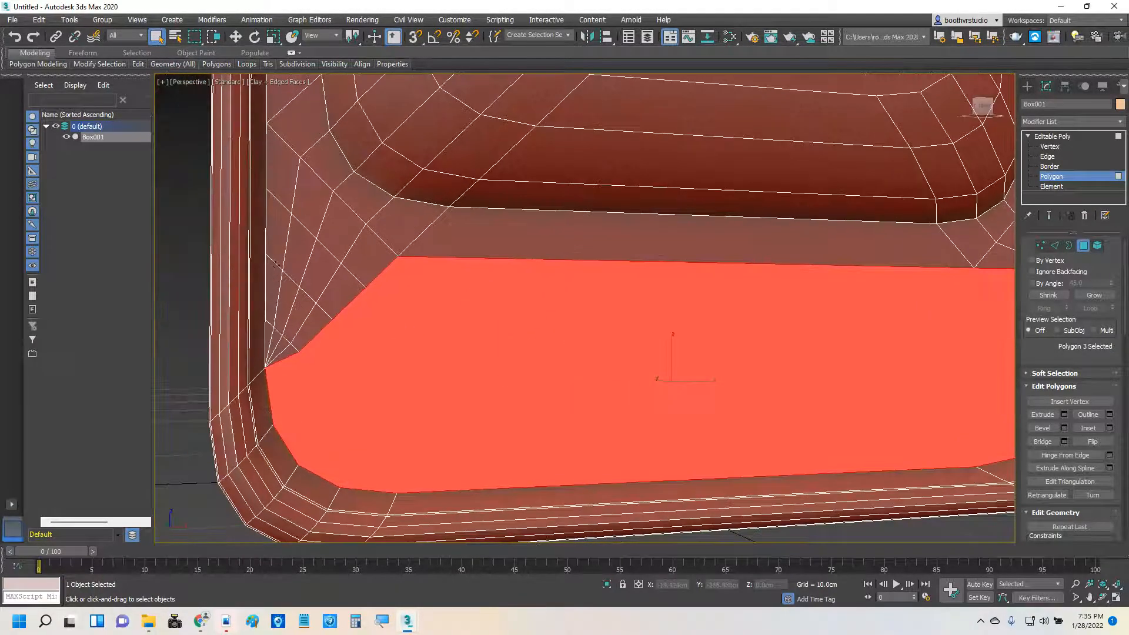
- Target Weld the first diagonal row of stray vertices at the lower polygon's left corner, one into the next, up to the frame edge vertex
left_click(1050, 146)
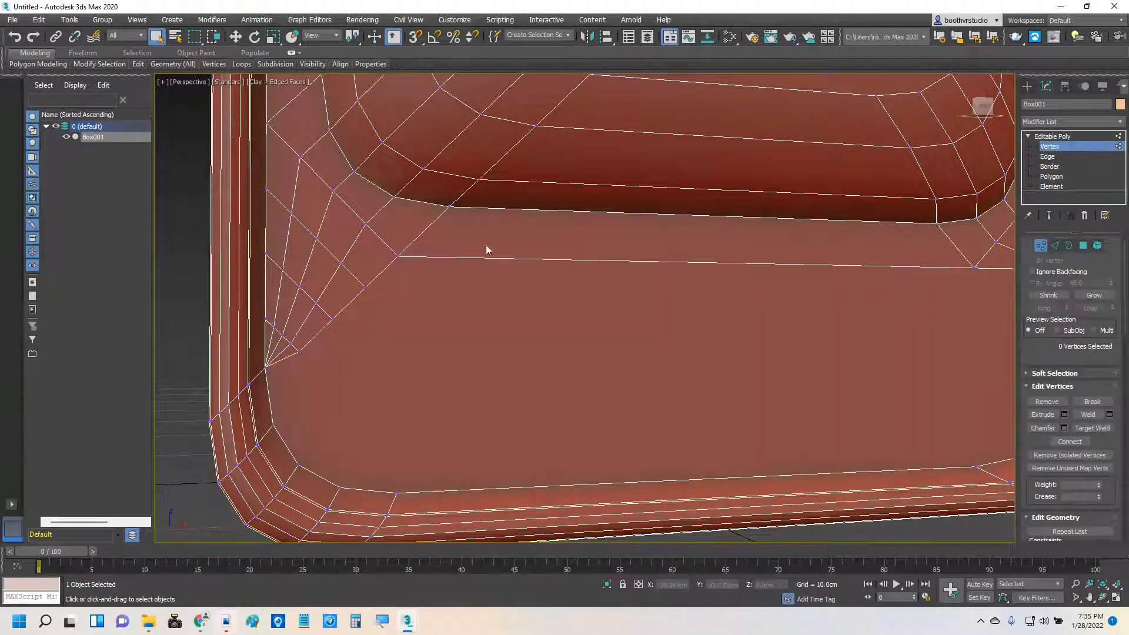
left_click(297, 351)
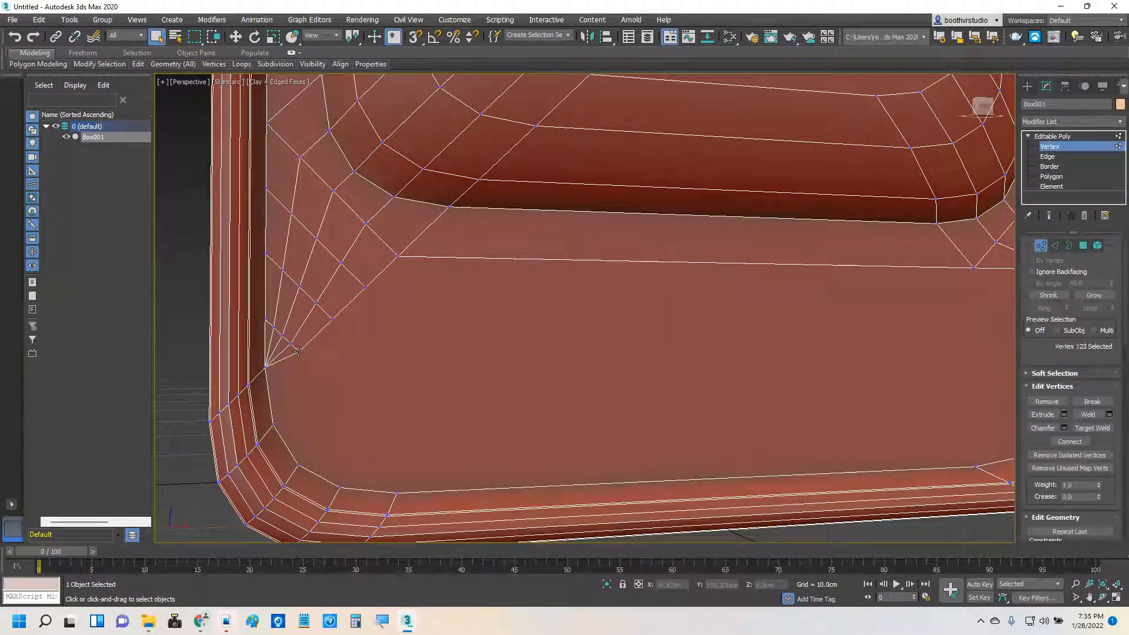
left_click(1092, 429)
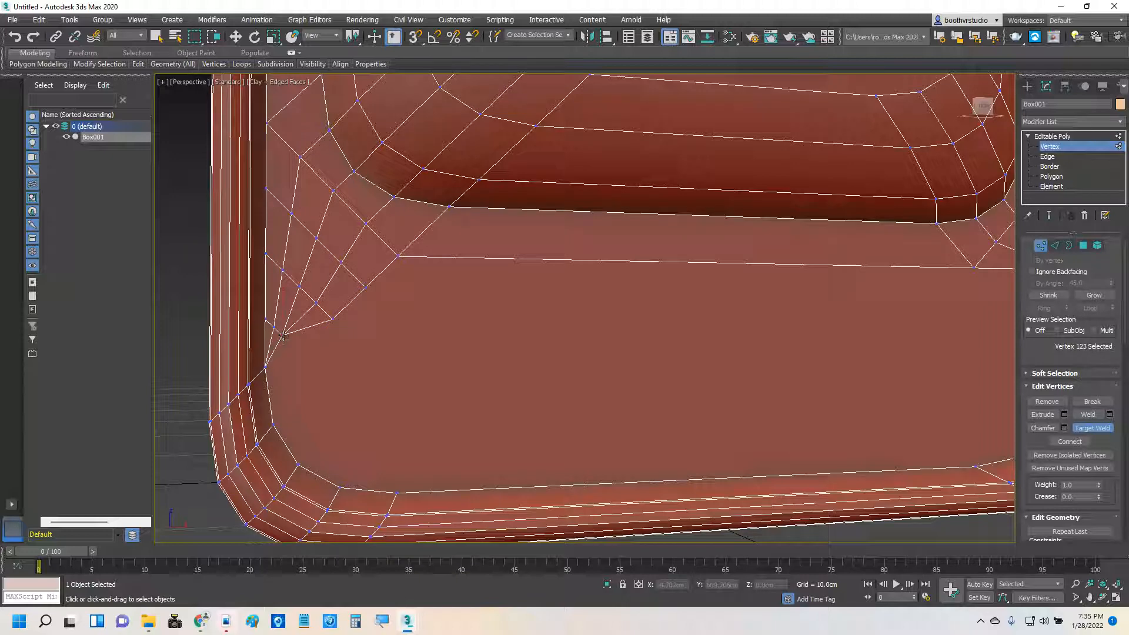
left_click(275, 327)
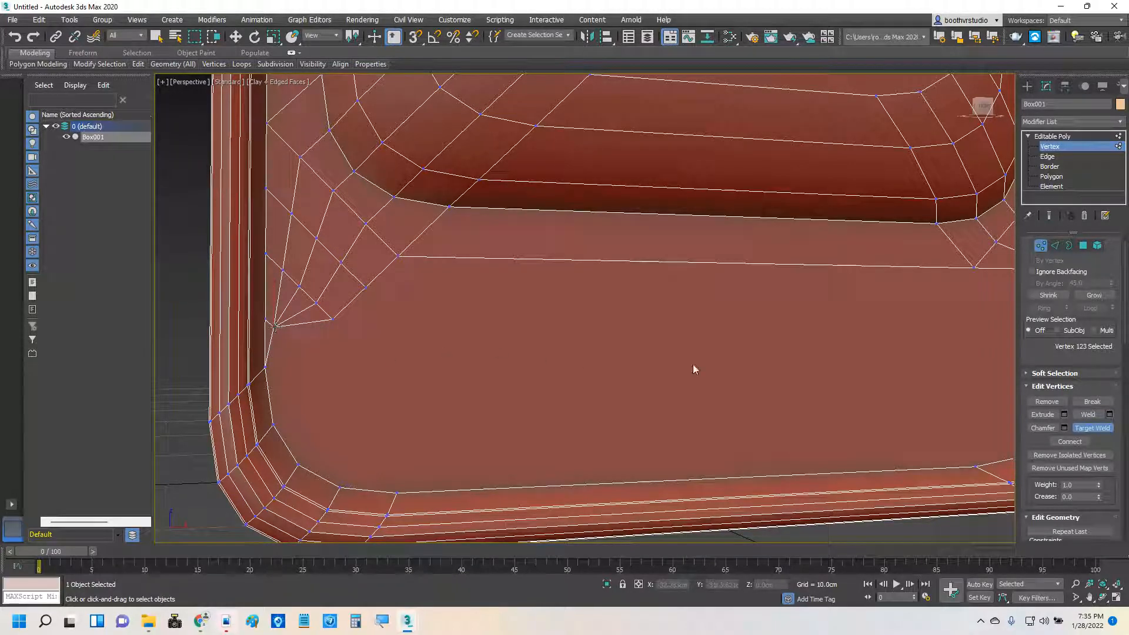
mouse_move(934, 342)
middle_mouse_down()
mouse_move(775, 345)
mouse_move(933, 330)
mouse_move(829, 341)
mouse_move(952, 342)
middle_mouse_up()
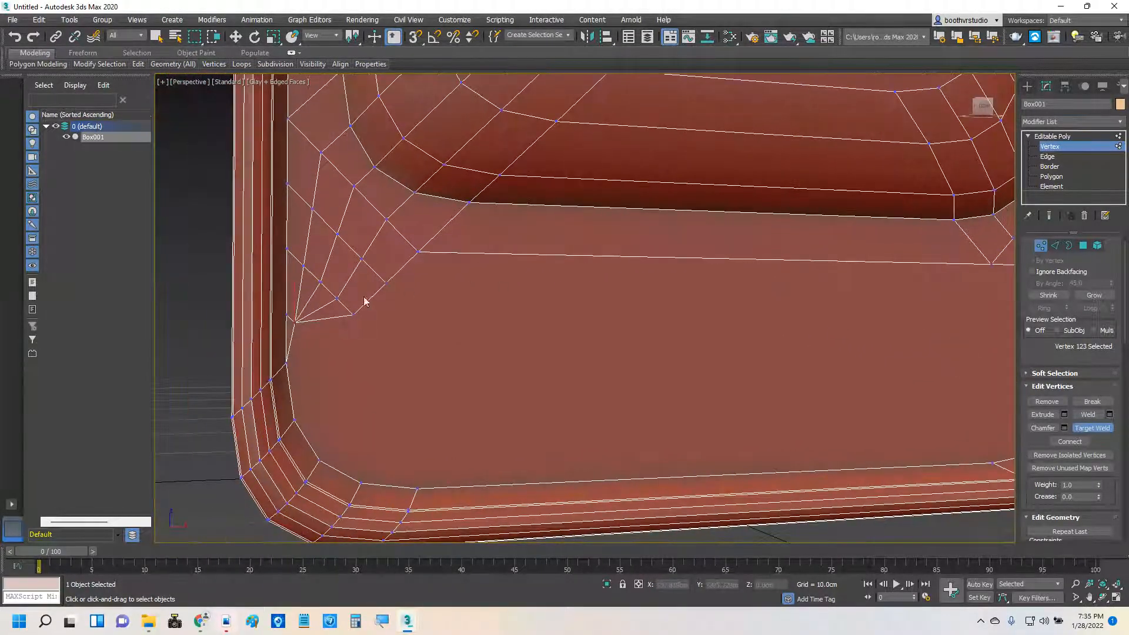
left_click(293, 320)
left_click(287, 313)
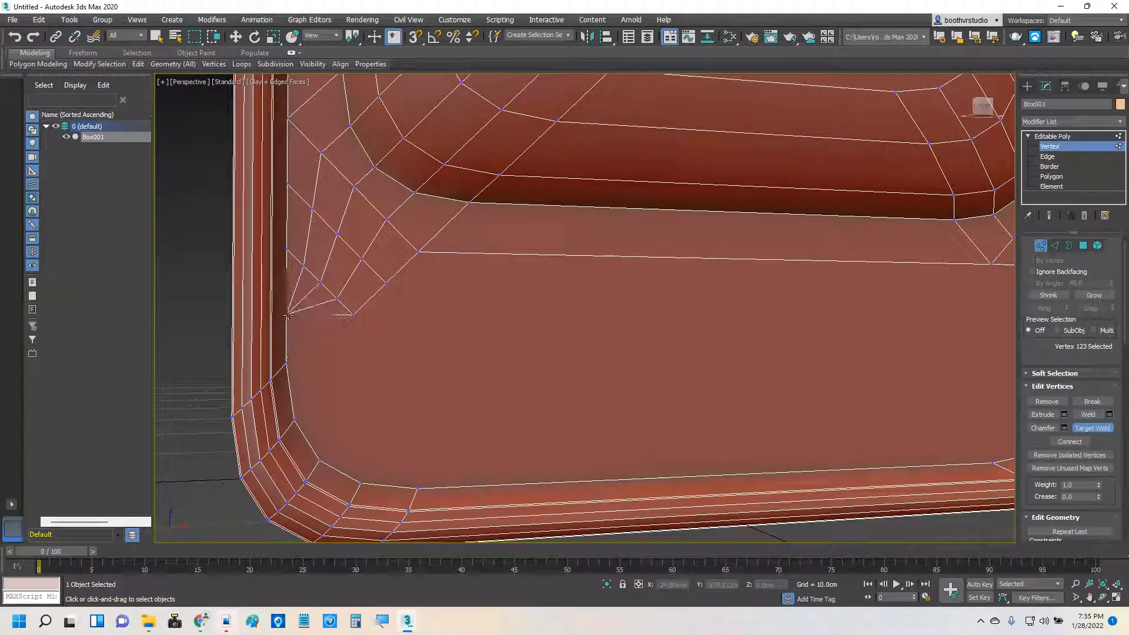
- Target Weld the second diagonal row at the left corner, one into the next, up to the row's innermost vertex beside the frame edge
left_click(350, 313)
left_click(338, 297)
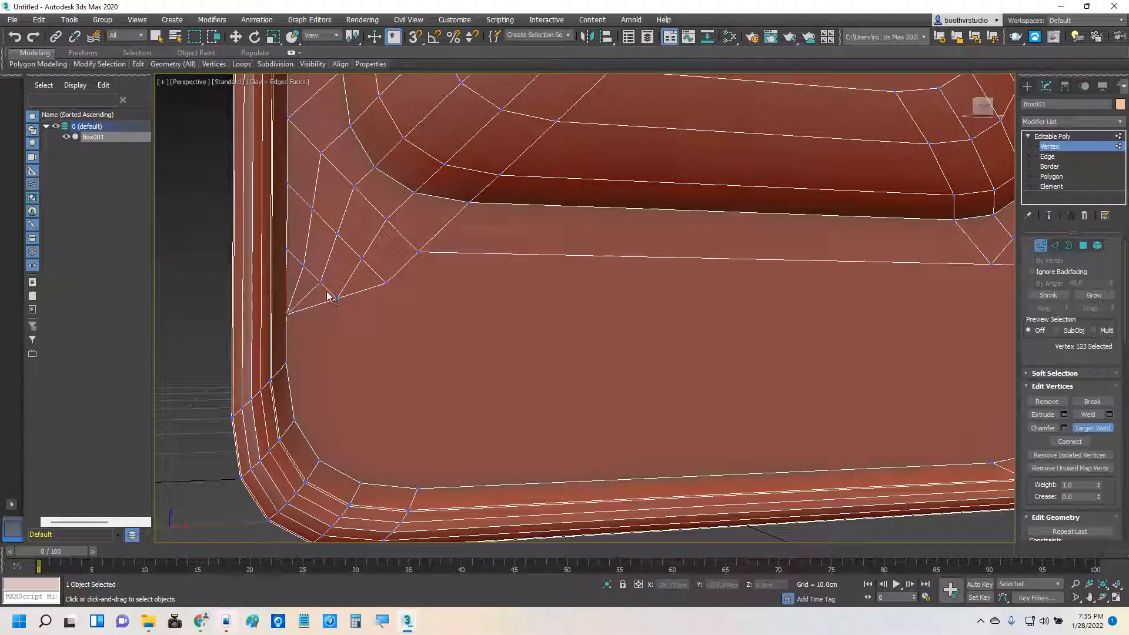
left_click(338, 297)
left_click(322, 282)
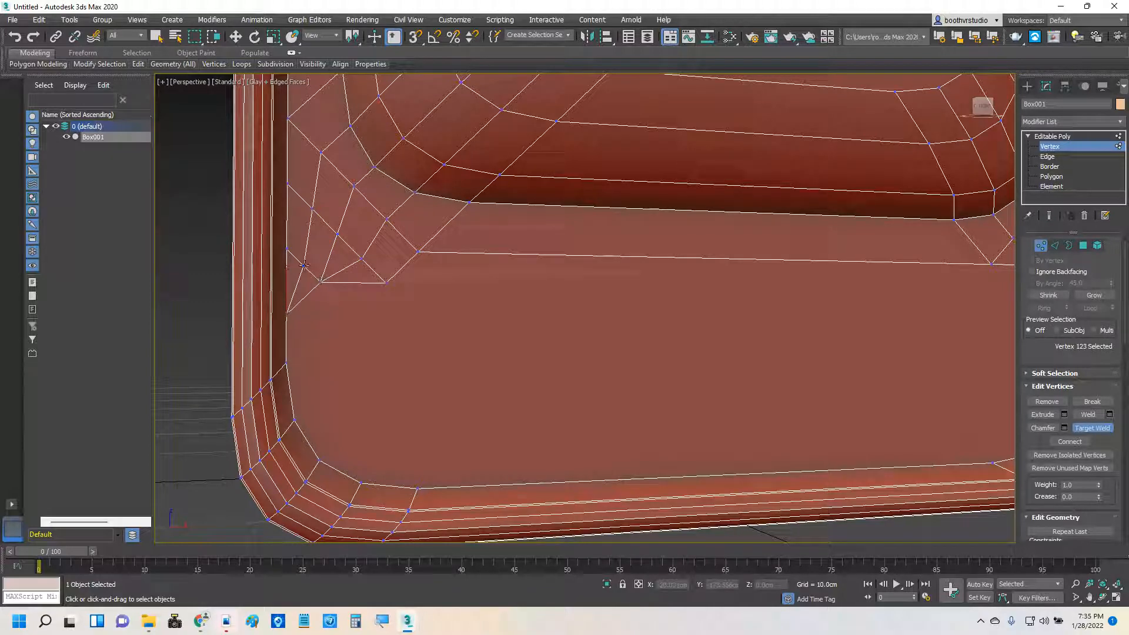
left_click(304, 266)
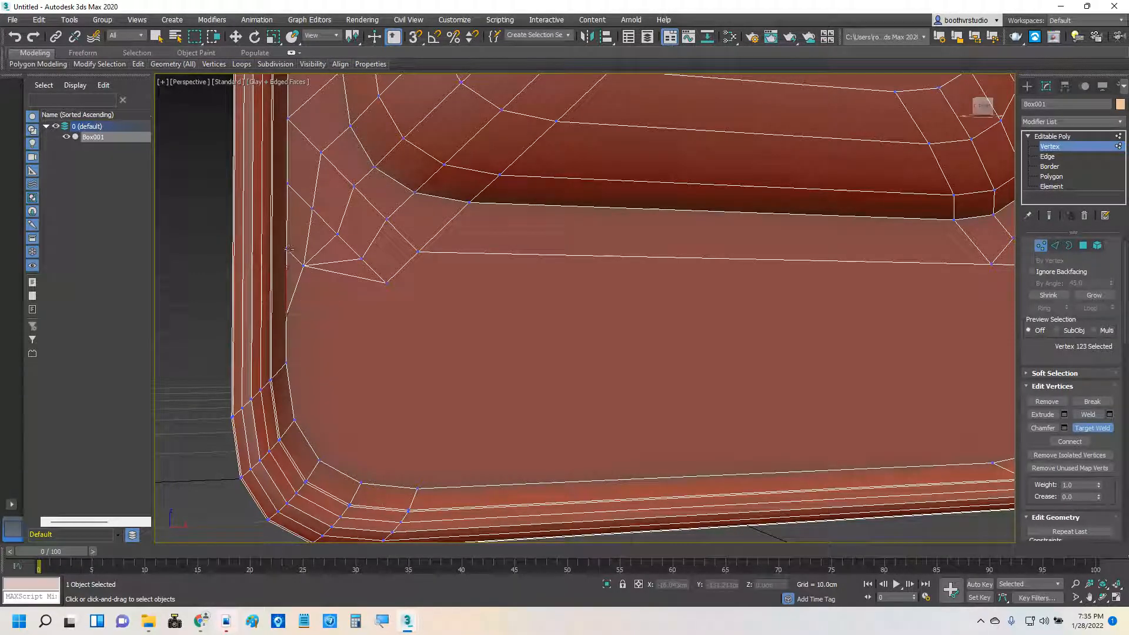
- Try to Target Weld the row's merged vertex directly into the lower frame edge vertex at the left corner, and undo the weld
left_click(304, 265)
left_click(287, 314)
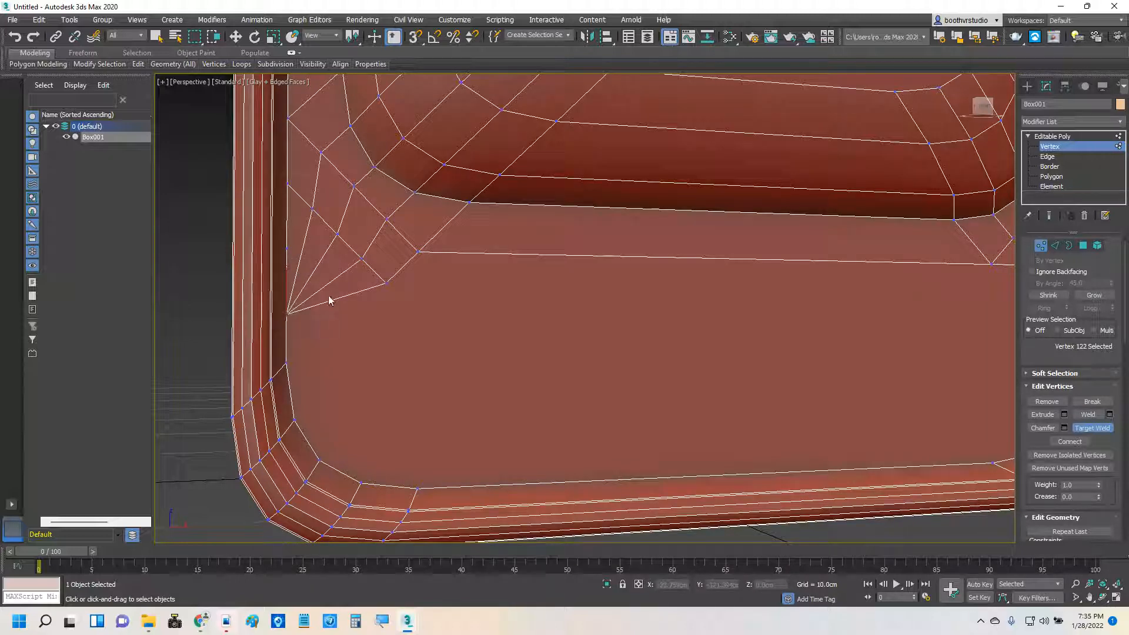
key("ctrl+z")
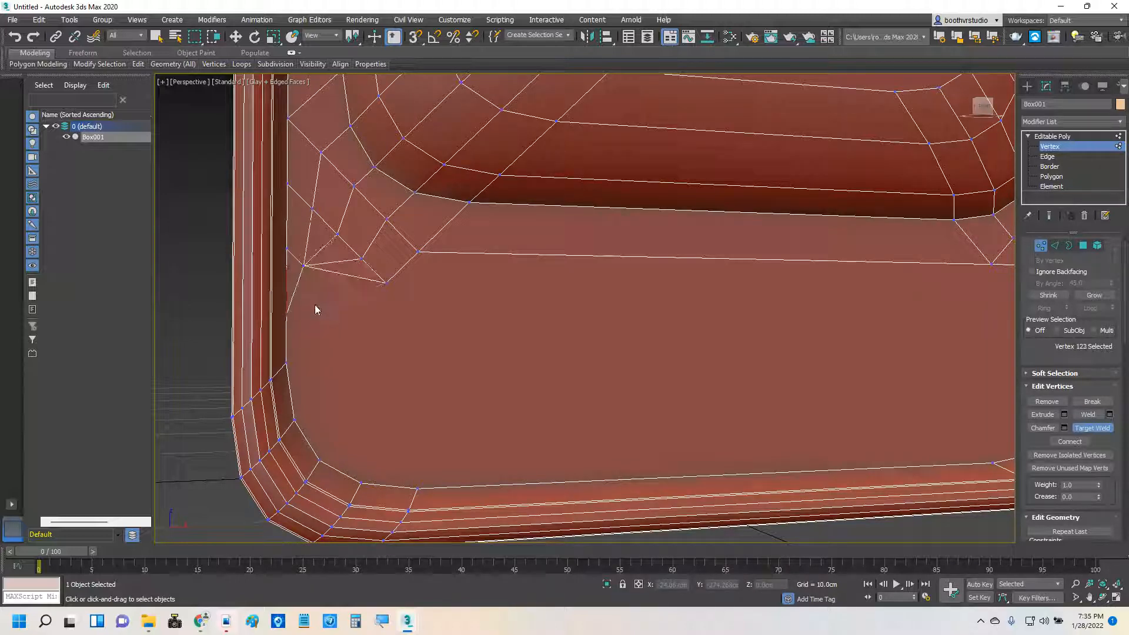
- At the left corner, Target Weld the low frame edge vertex into the one above, the lowest stray vertex into its neighbour, and the inner vertex into the frame edge
left_click(287, 312)
left_click(287, 250)
left_click(384, 281)
left_click(361, 258)
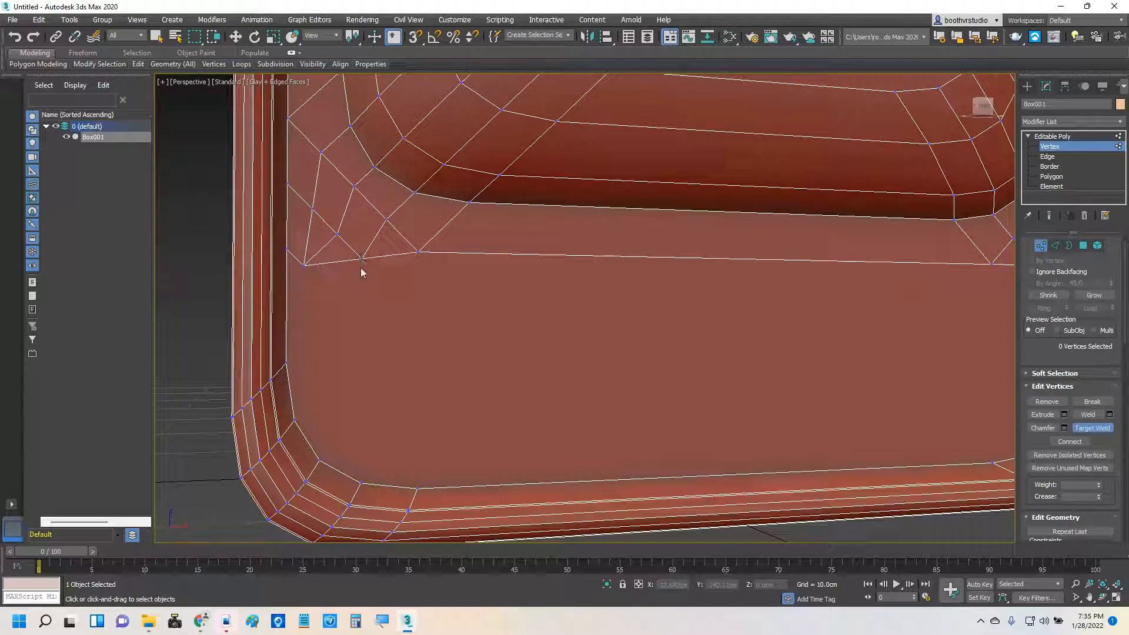
left_click(304, 264)
left_click(287, 249)
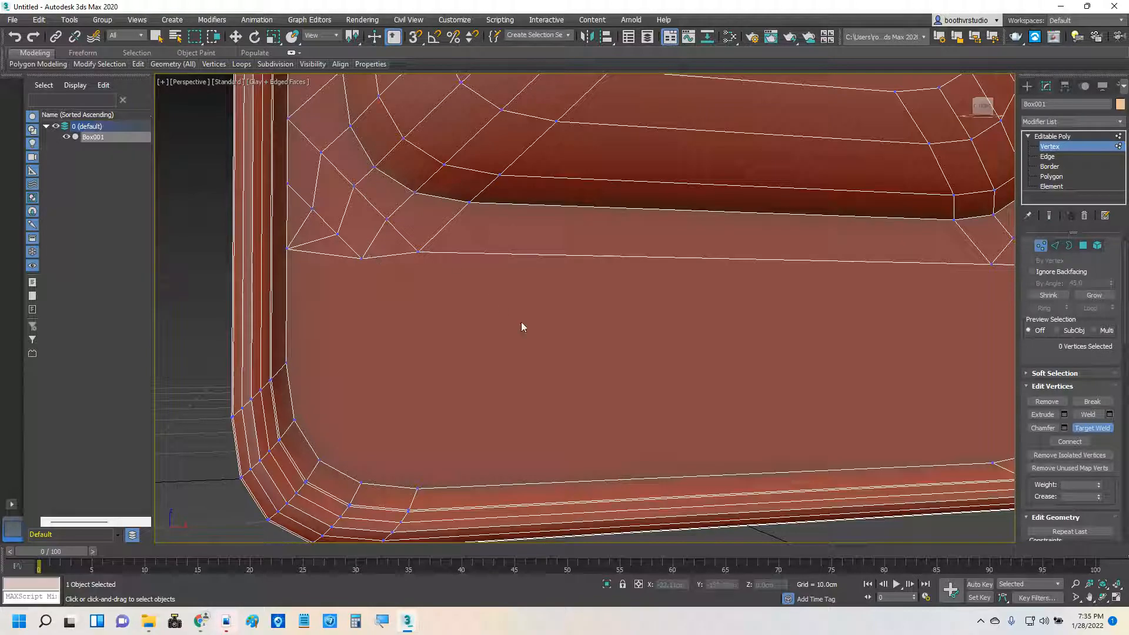
- Move the stray vertex beside the left corner up along Z to about 8.3 cm, in line with the lower polygon's upper edge
mouse_move(702, 321)
middle_mouse_down("alt")
mouse_move(682, 305)
mouse_move(557, 303)
mouse_move(629, 305)
mouse_move(655, 321)
mouse_move(644, 321)
mouse_move(706, 315)
middle_mouse_up("alt")
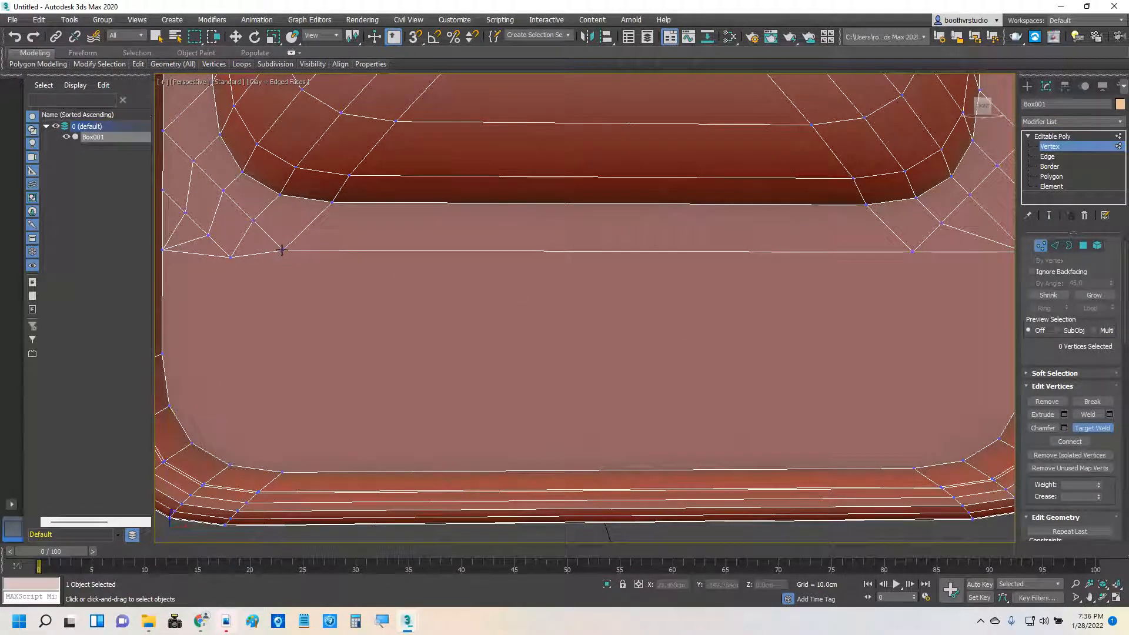
key("w")
middle_click_drag(283, 250, 353, 253)
left_click(350, 251)
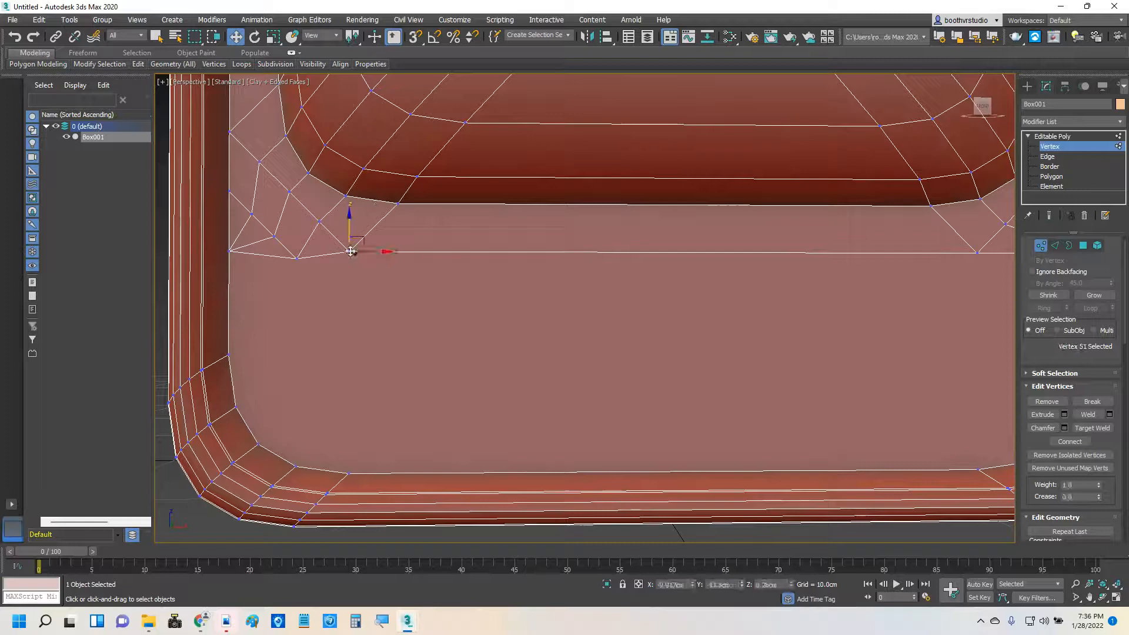
left_click(298, 257)
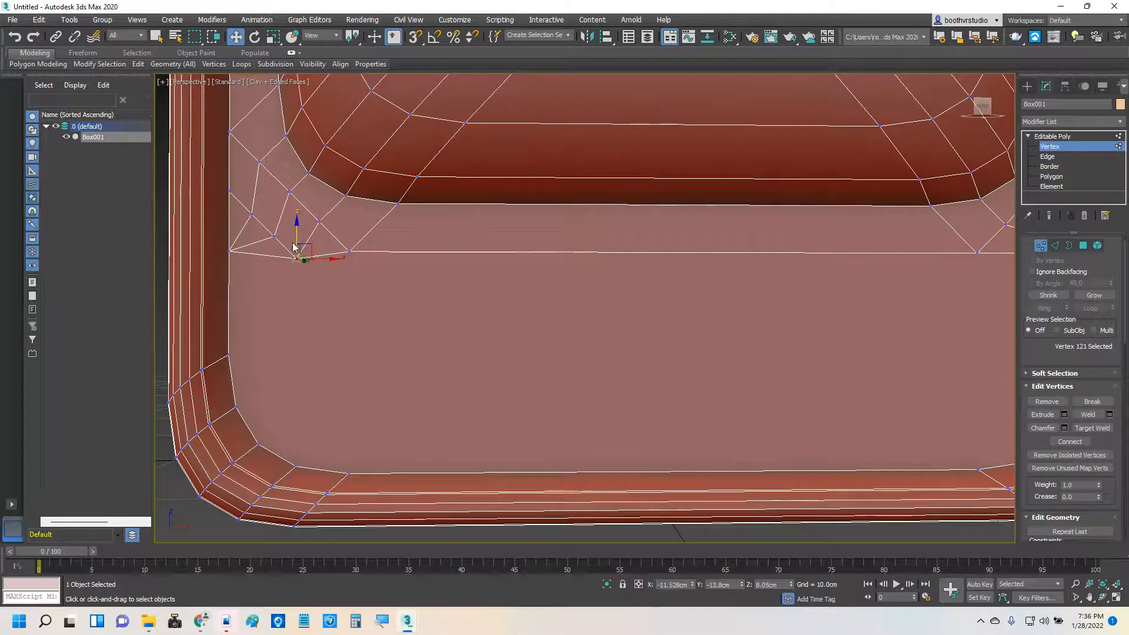
left_click_drag(297, 230, 303, 224)
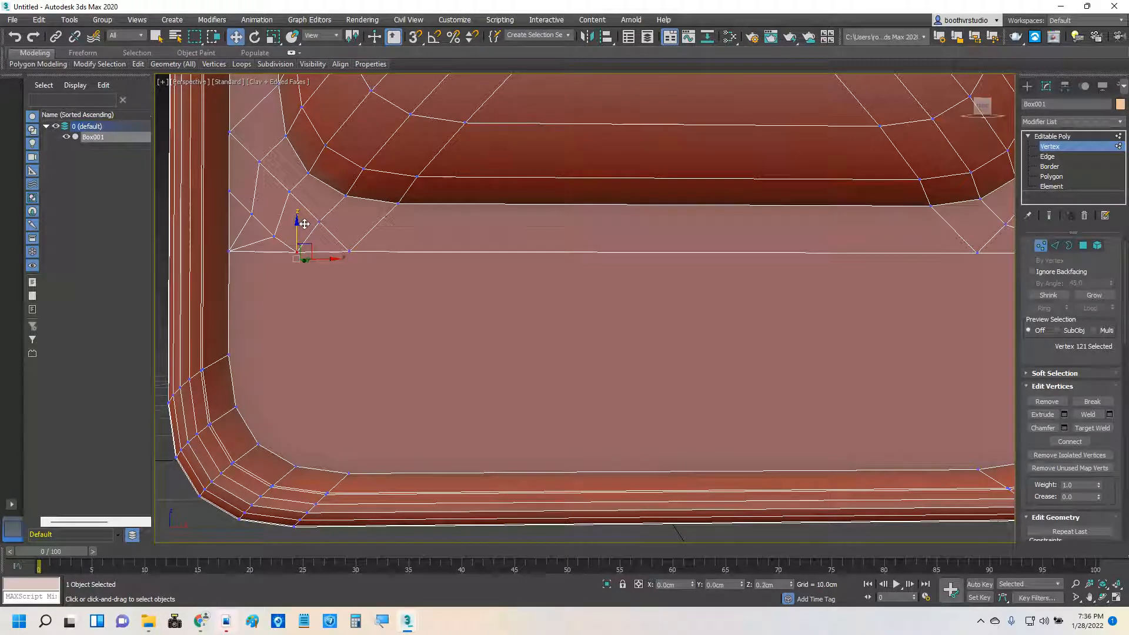
left_click_drag(304, 224, 305, 224)
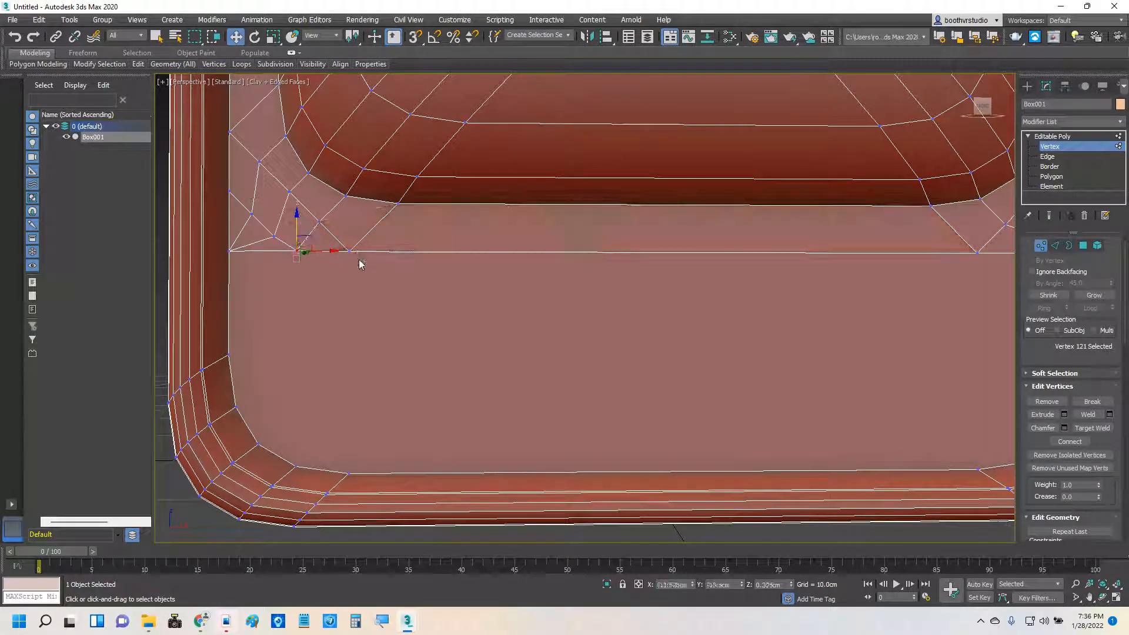
mouse_move(418, 273)
middle_mouse_down("alt")
mouse_move(420, 296)
mouse_move(434, 289)
mouse_move(427, 271)
middle_mouse_up("alt")
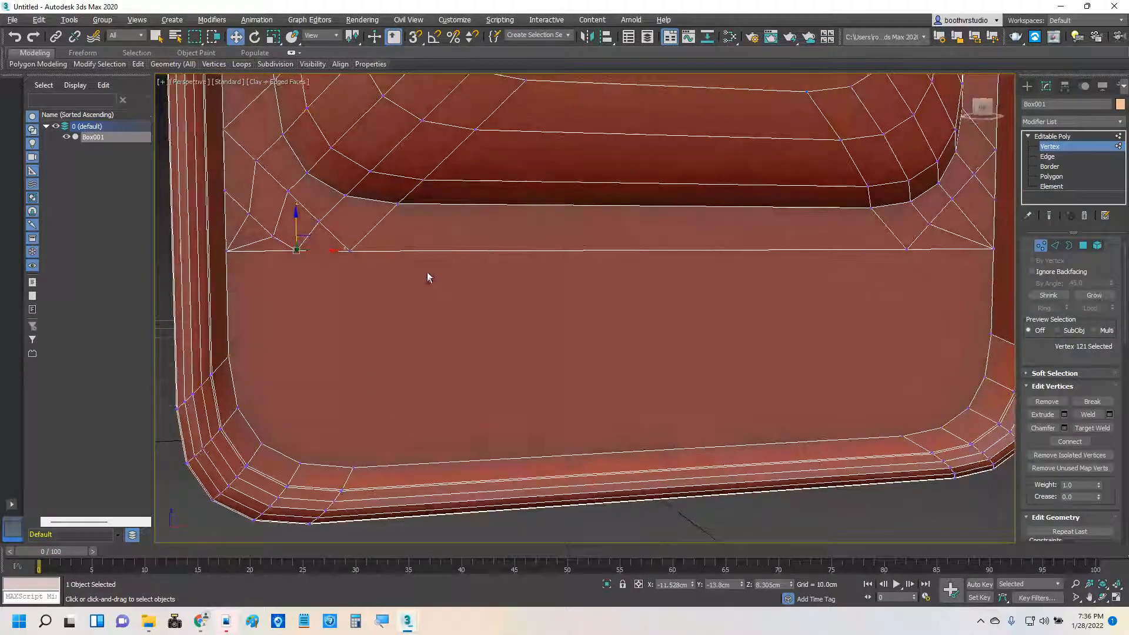
- Target Weld the stray vertex just inside the left corner into the frame edge vertex at the end of the lower polygon's upper edge
left_click(274, 236)
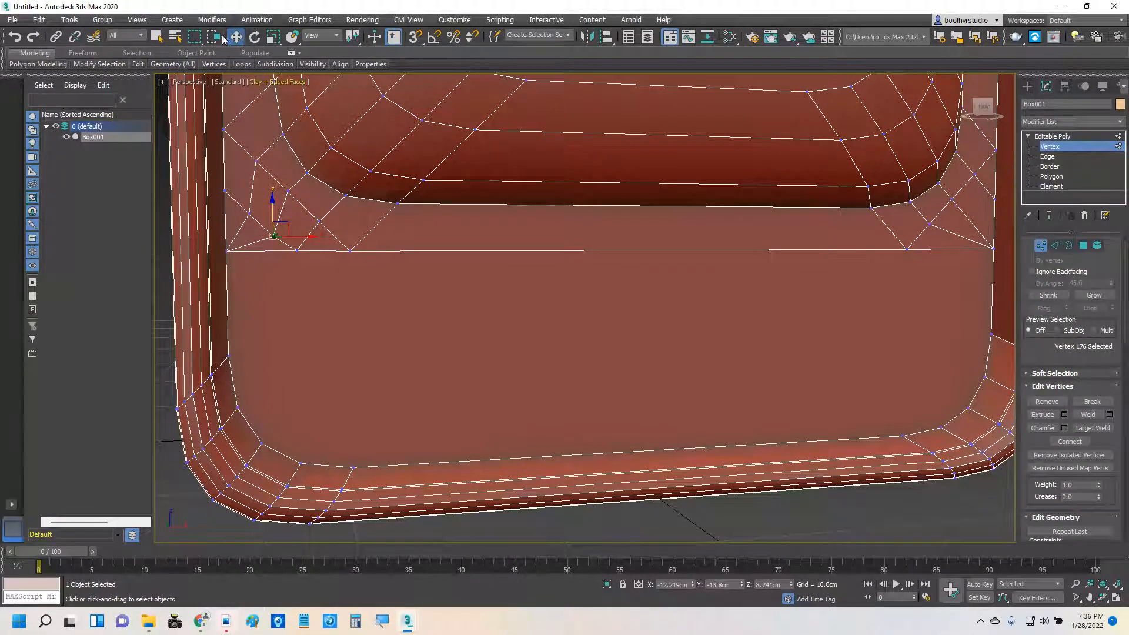
left_click(155, 36)
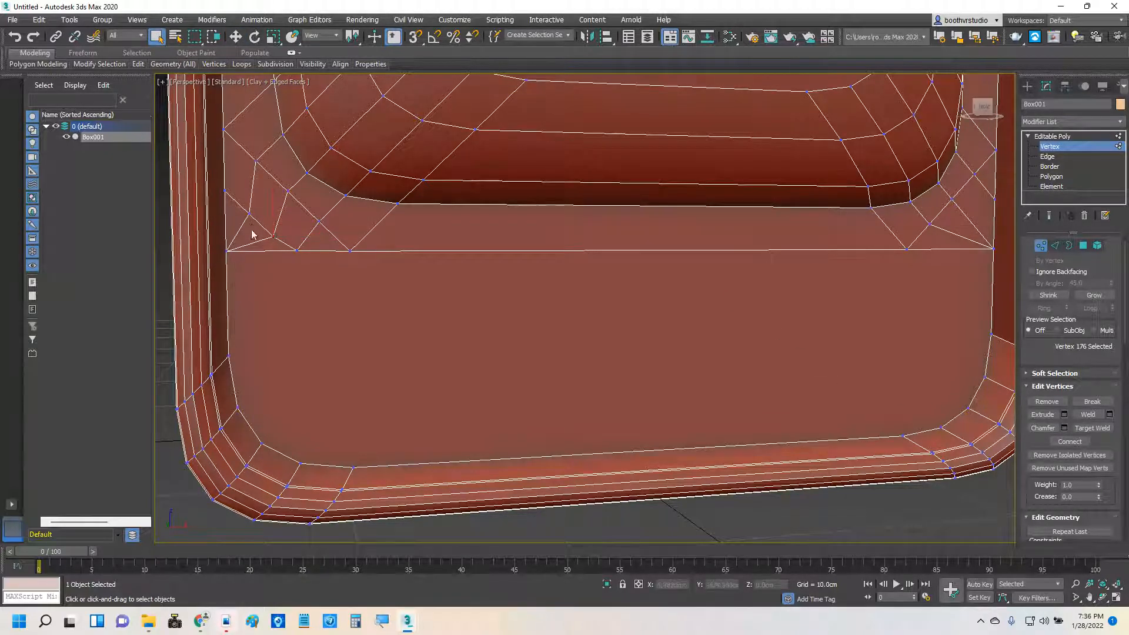
left_click(228, 249)
right_click(274, 260)
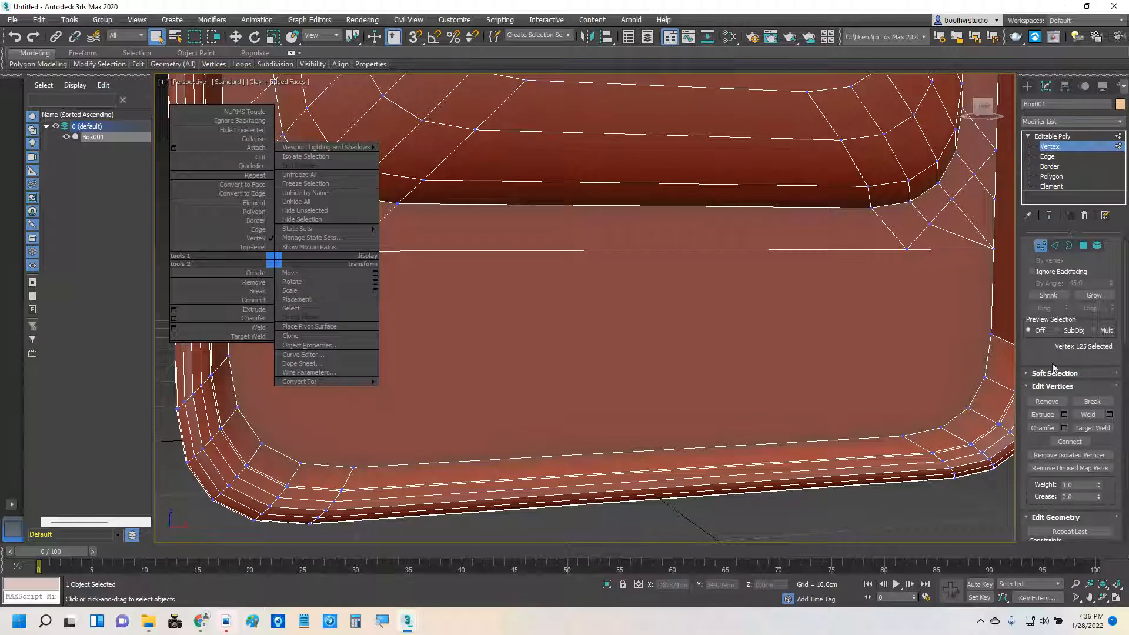
left_click(1098, 431)
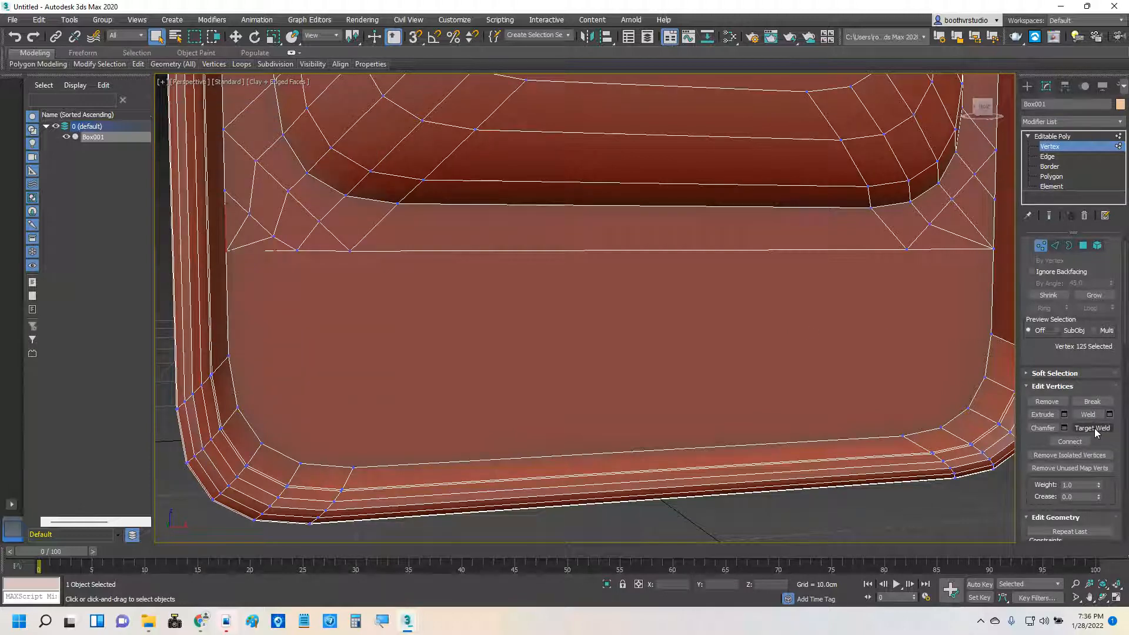
left_click(274, 237)
left_click(229, 251)
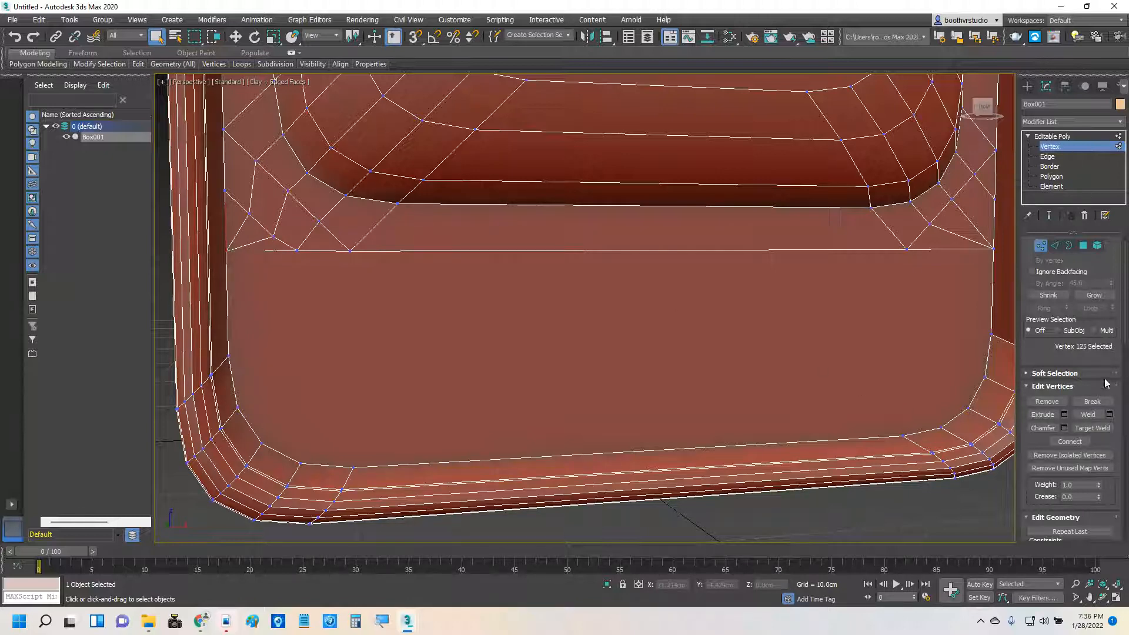
left_click(1101, 430)
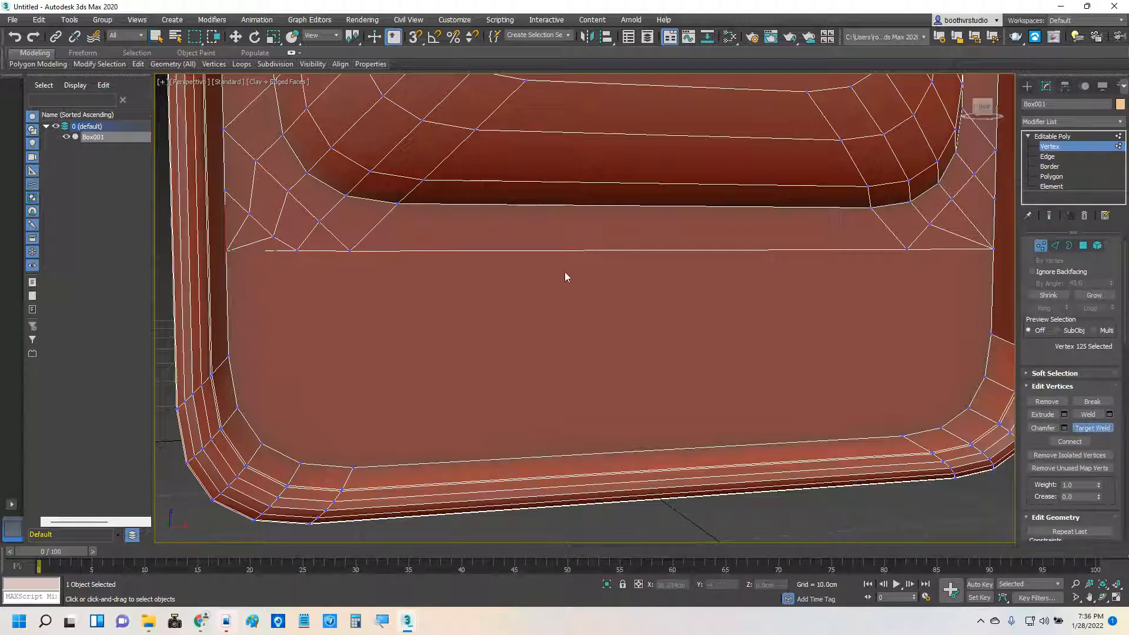
left_click(229, 250)
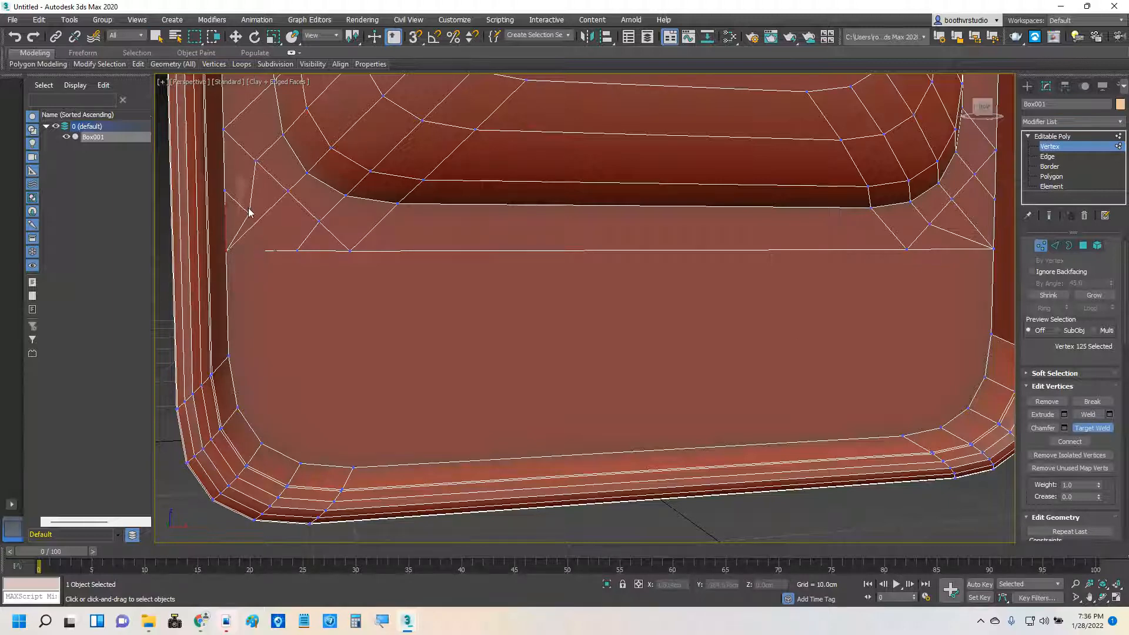
- Target Weld the upper stray vertex into the adjacent frame edge vertex and the remaining one on the lower polygon's upper edge into its left corner vertex
left_click(225, 192)
middle_click_drag(669, 296, 688, 312)
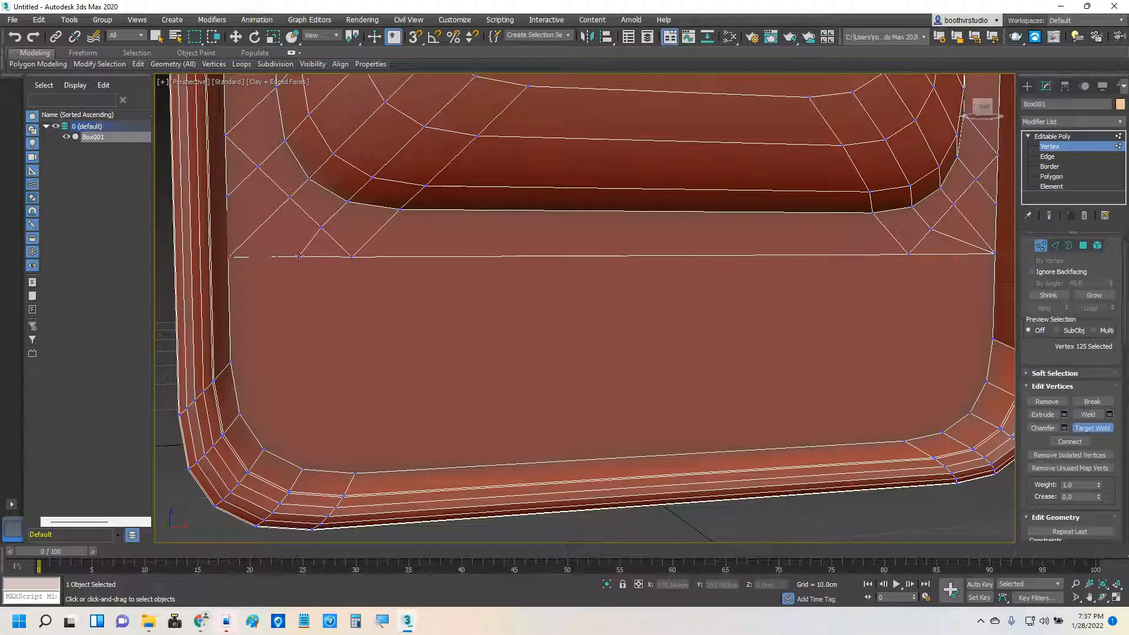
left_click(228, 257)
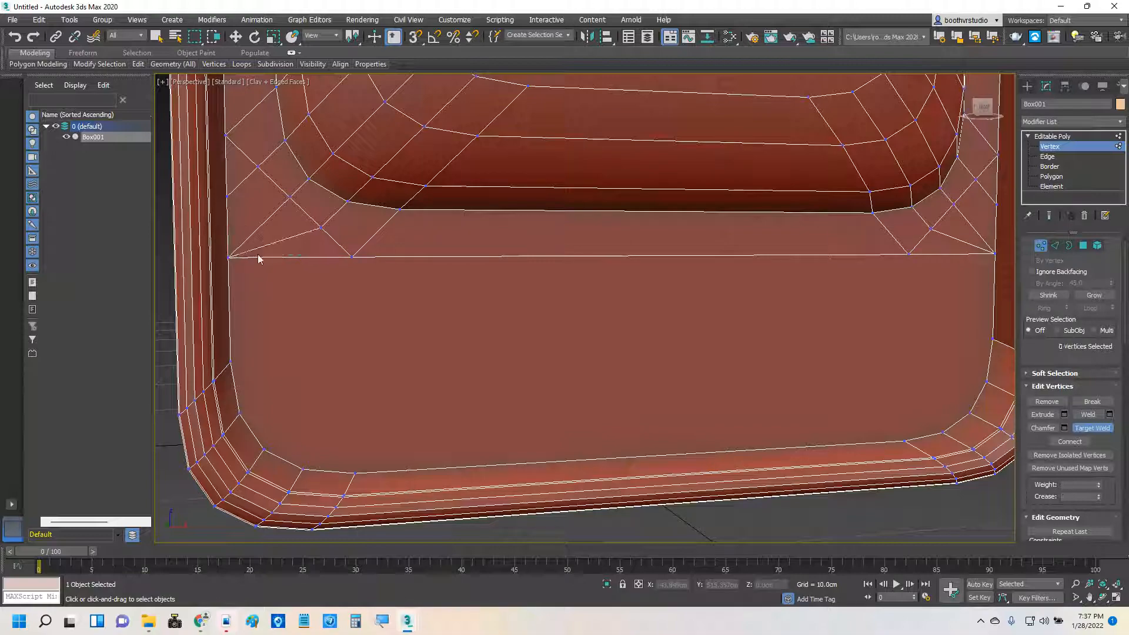
- Select the large lower front polygon in polygon mode and examine its outline from the front
mouse_move(552, 285)
middle_mouse_down()
mouse_move(471, 285)
mouse_move(568, 275)
mouse_move(539, 297)
middle_mouse_up()
mouse_move(414, 317)
middle_mouse_down("alt")
mouse_move(429, 318)
mouse_move(418, 318)
mouse_move(425, 307)
middle_mouse_up("alt")
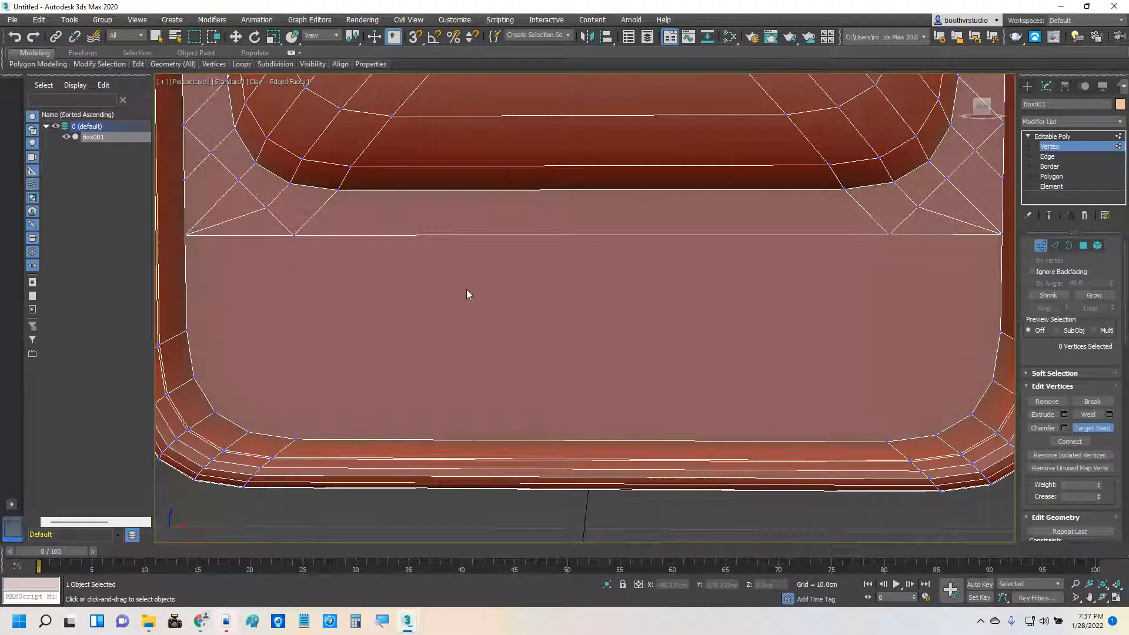
scroll(467, 294, "down", 2)
left_click(1032, 177)
left_click(603, 327)
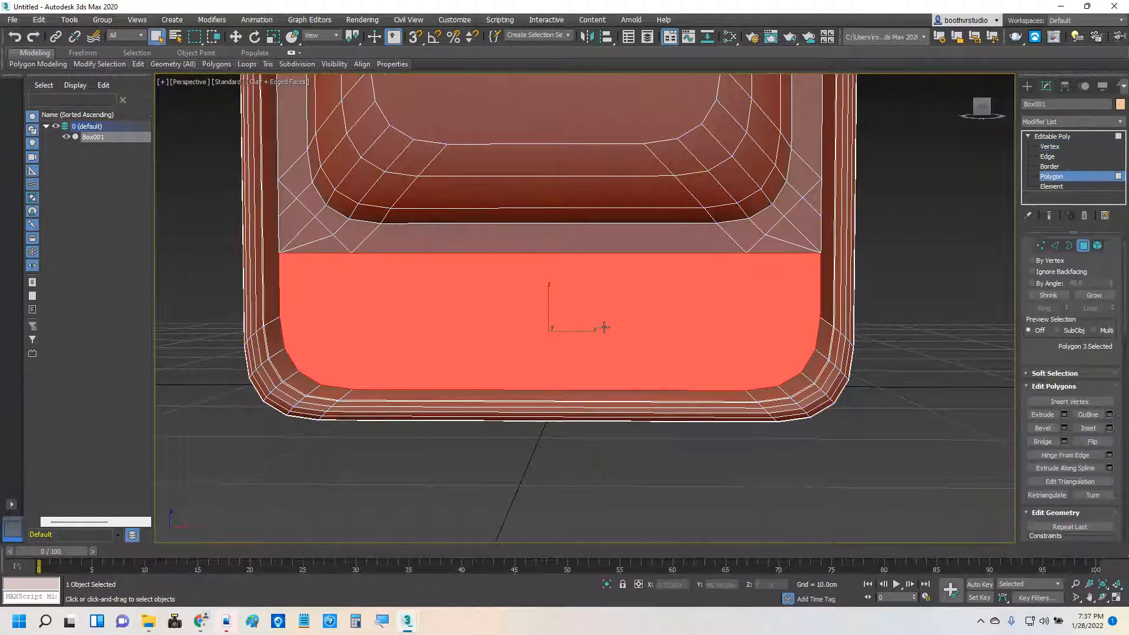
mouse_move(486, 315)
middle_mouse_down("alt")
mouse_move(547, 341)
mouse_move(408, 320)
mouse_move(482, 326)
mouse_move(532, 305)
mouse_move(569, 320)
mouse_move(461, 308)
mouse_move(492, 317)
middle_mouse_up("alt")
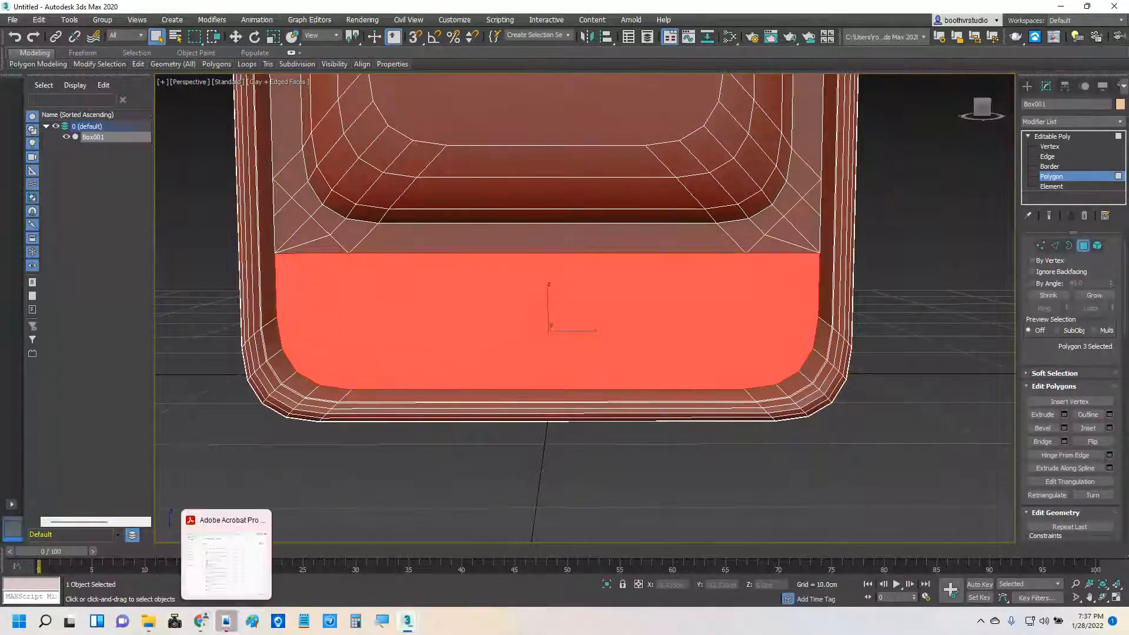
- Switch to Chrome and compare the model's front with the Classic TV 1.jpg reference image, focusing on the lower control panel
mouse_move(201, 620)
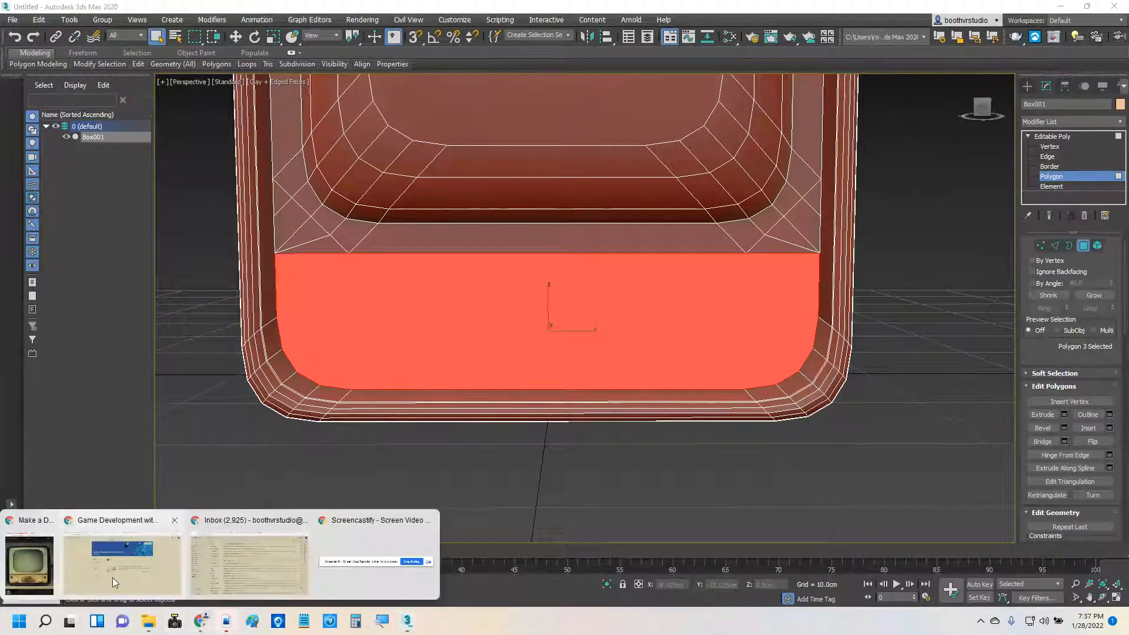
left_click(30, 562)
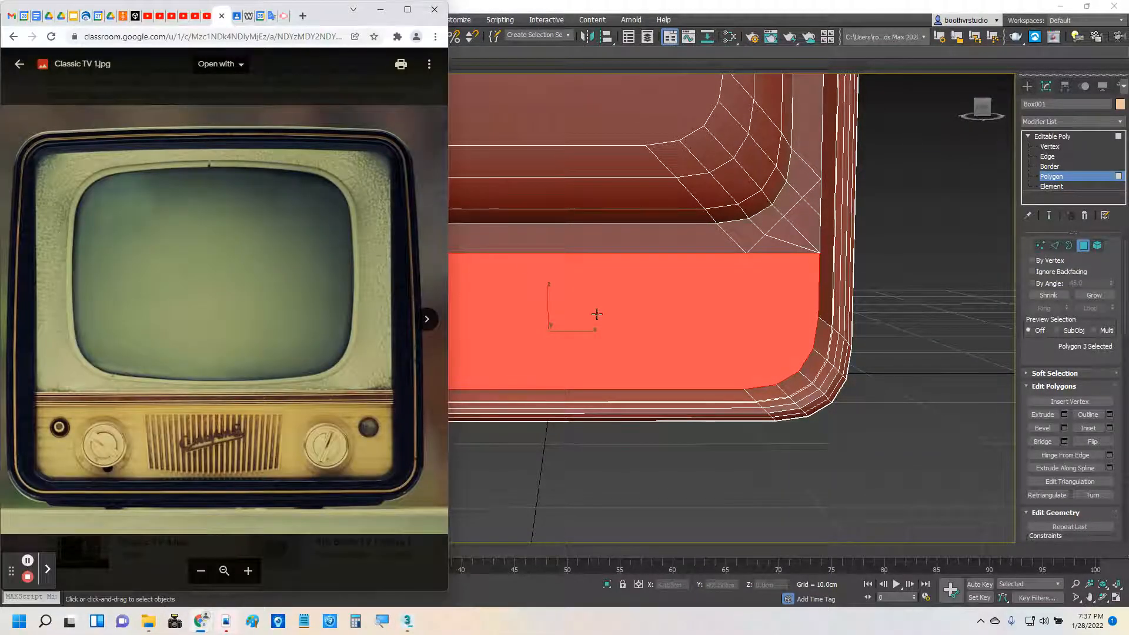
middle_click_drag(643, 267, 698, 328)
scroll(700, 338, "down", 3)
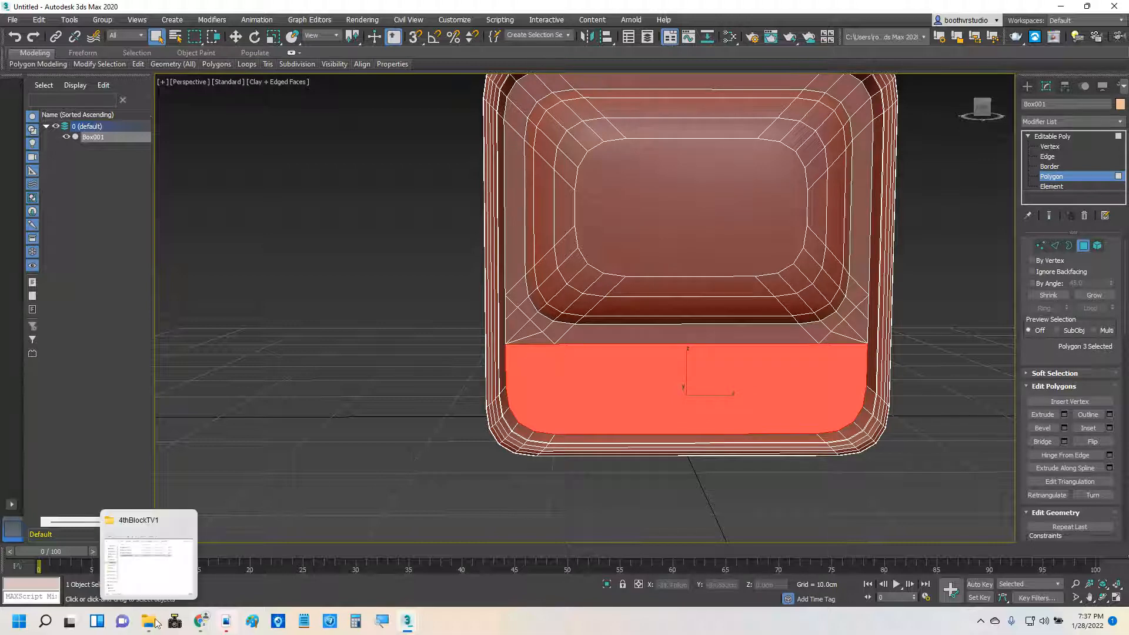
mouse_move(201, 621)
left_click(33, 560)
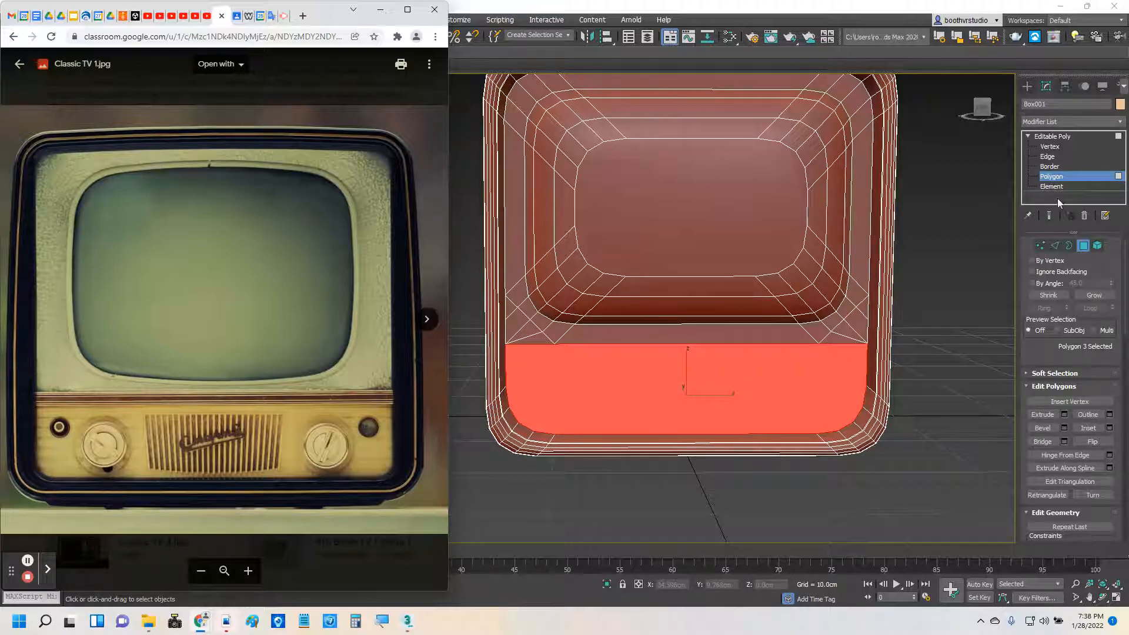
- Connect the lower polygon's two vertical side edges with a horizontal edge and raise it along Z to about 7.5 cm
left_click(1056, 157)
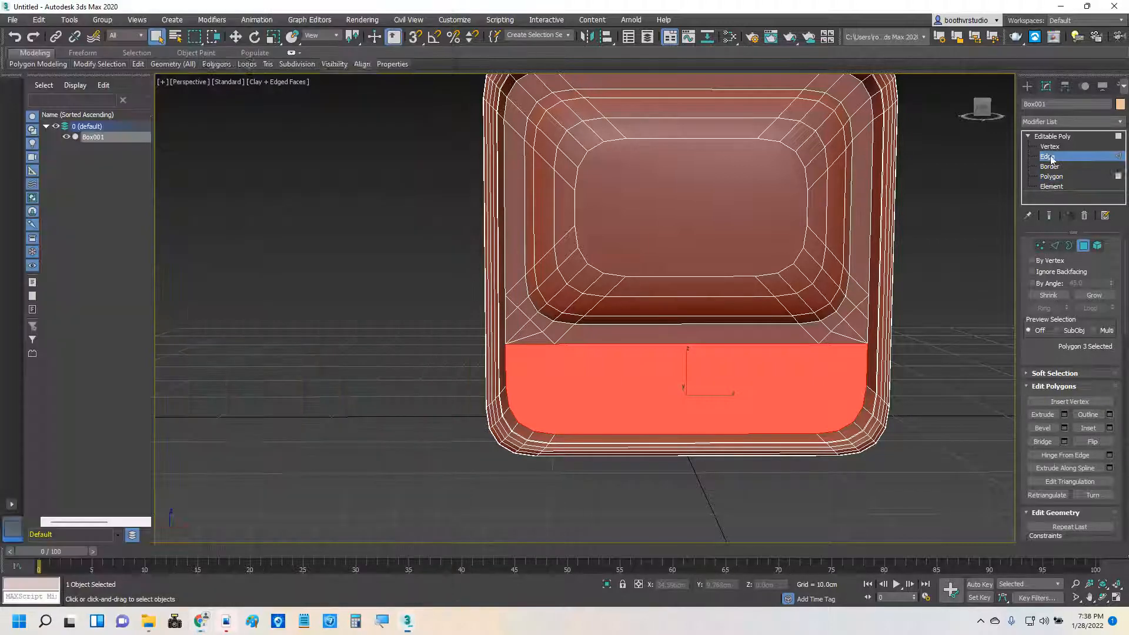
left_click(853, 369)
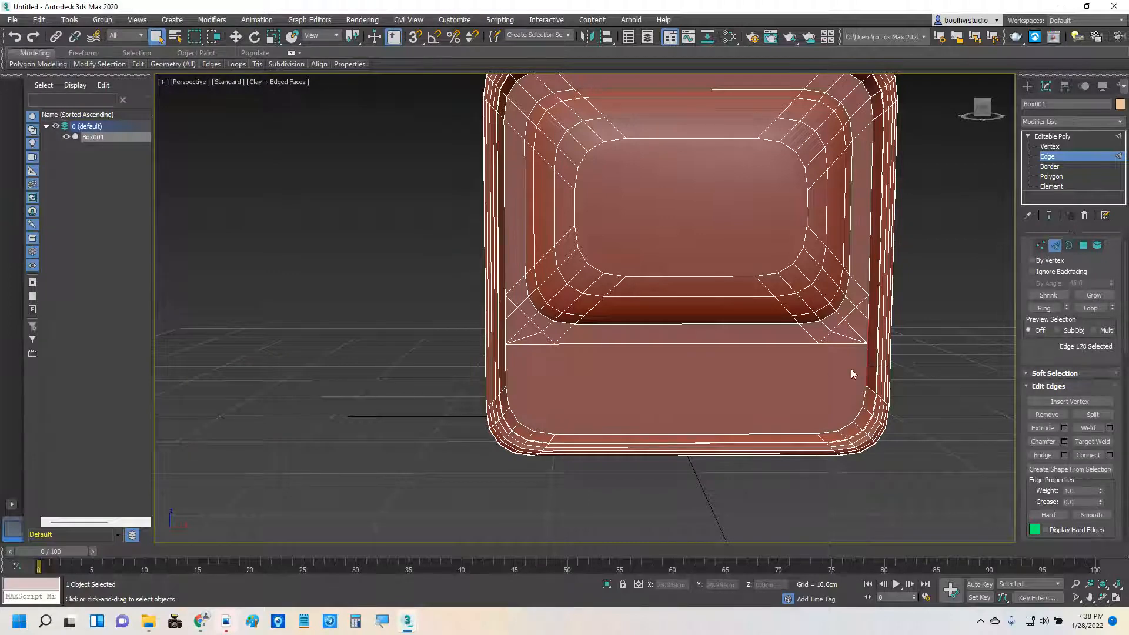
left_click(504, 370, "ctrl")
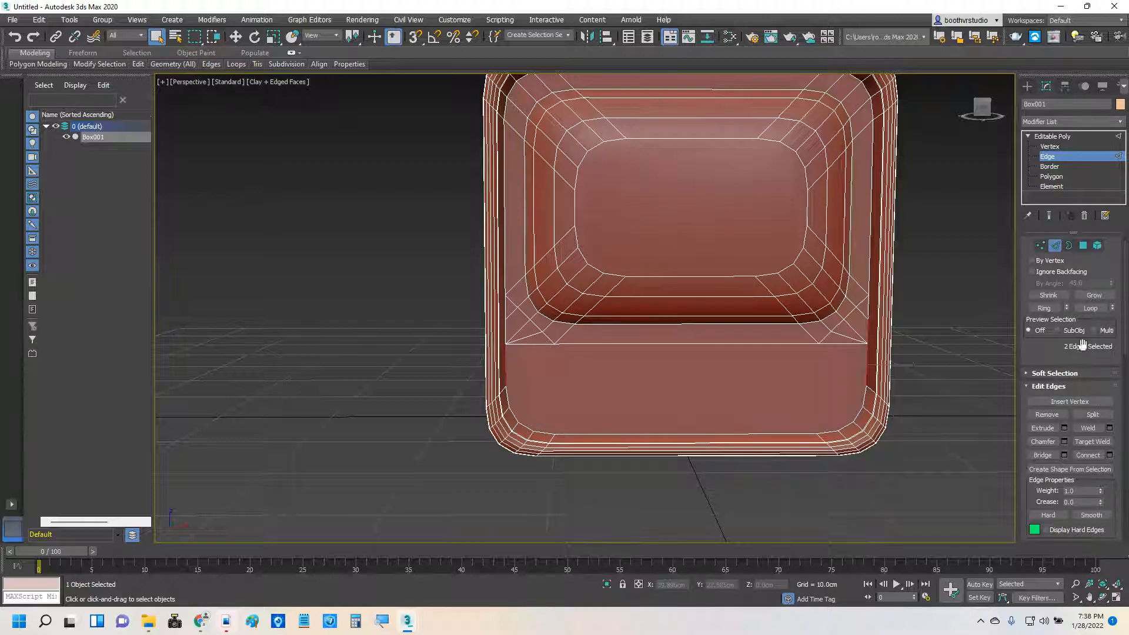
left_click(1088, 455)
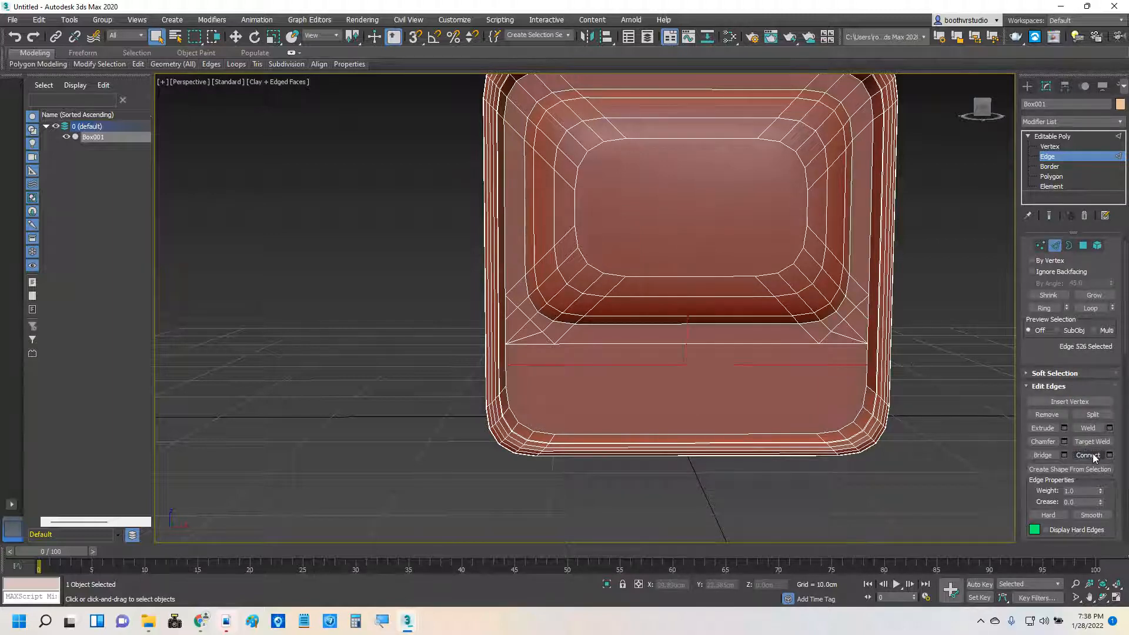
left_click(235, 36)
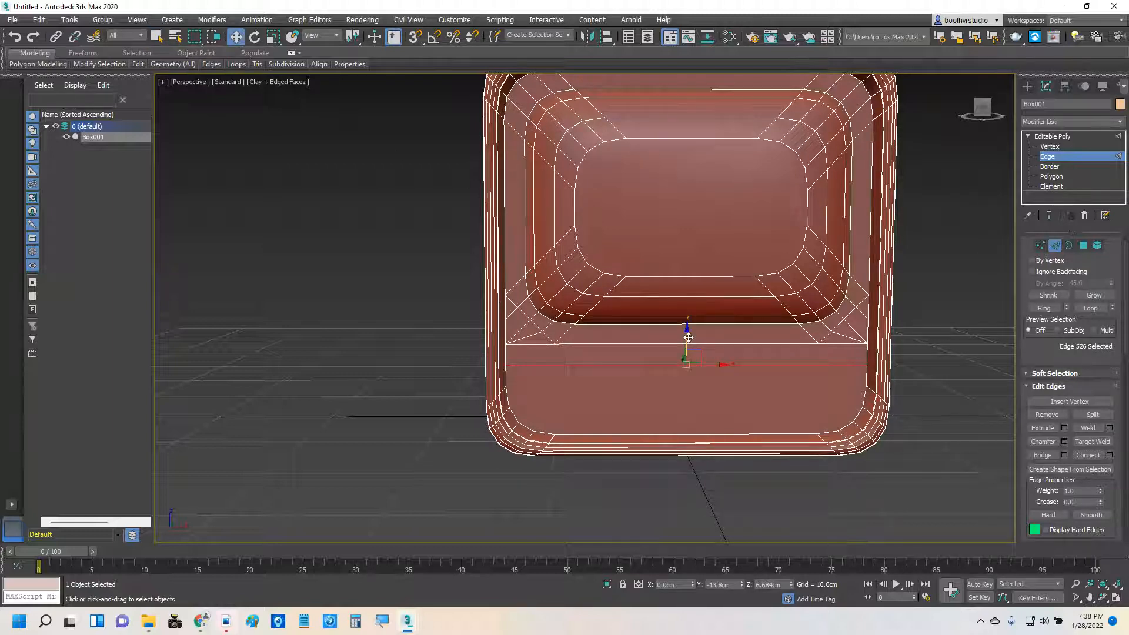
left_click_drag(688, 330, 690, 326)
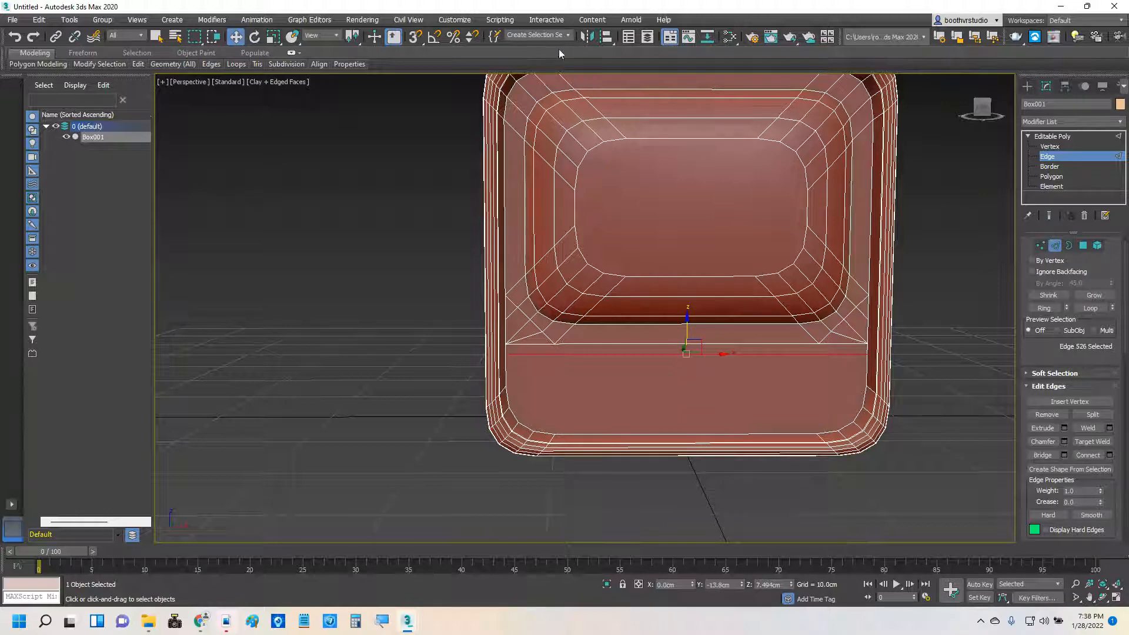
- Select only the narrow strip polygon above the lower panel and check it against the Classic TV 1.jpg reference in Chrome
left_click(1049, 176)
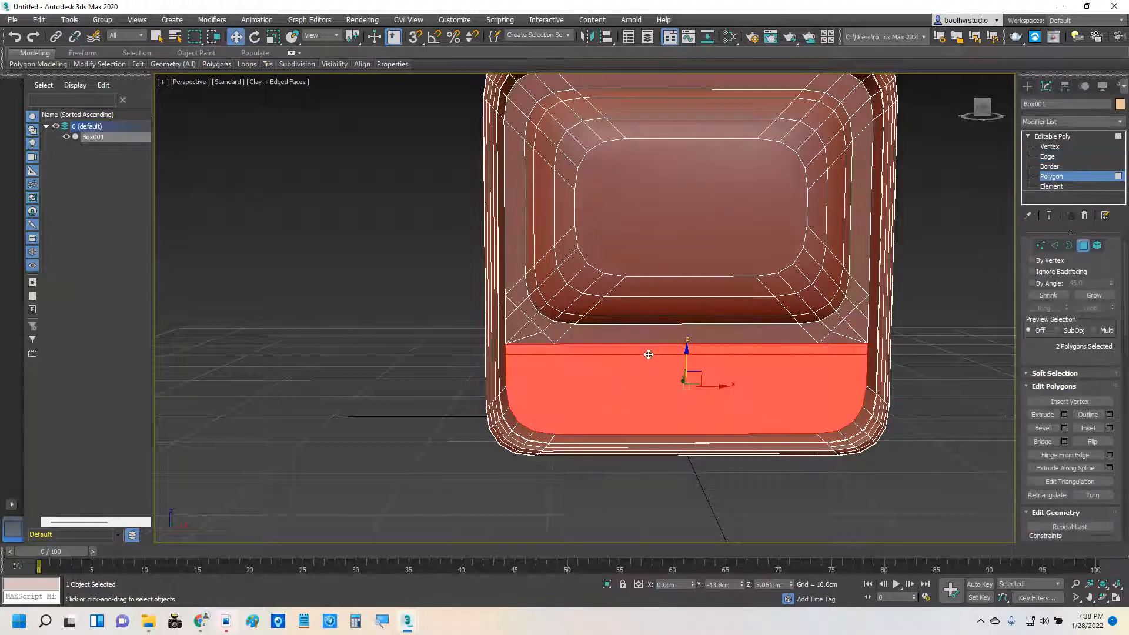
left_click(651, 349)
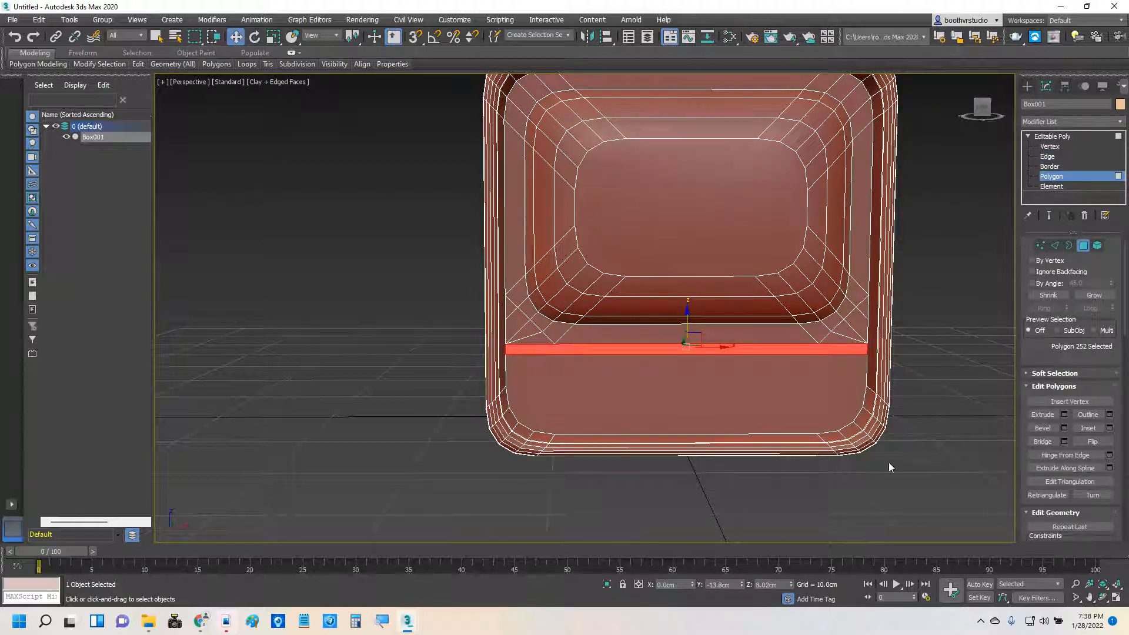
mouse_move(201, 620)
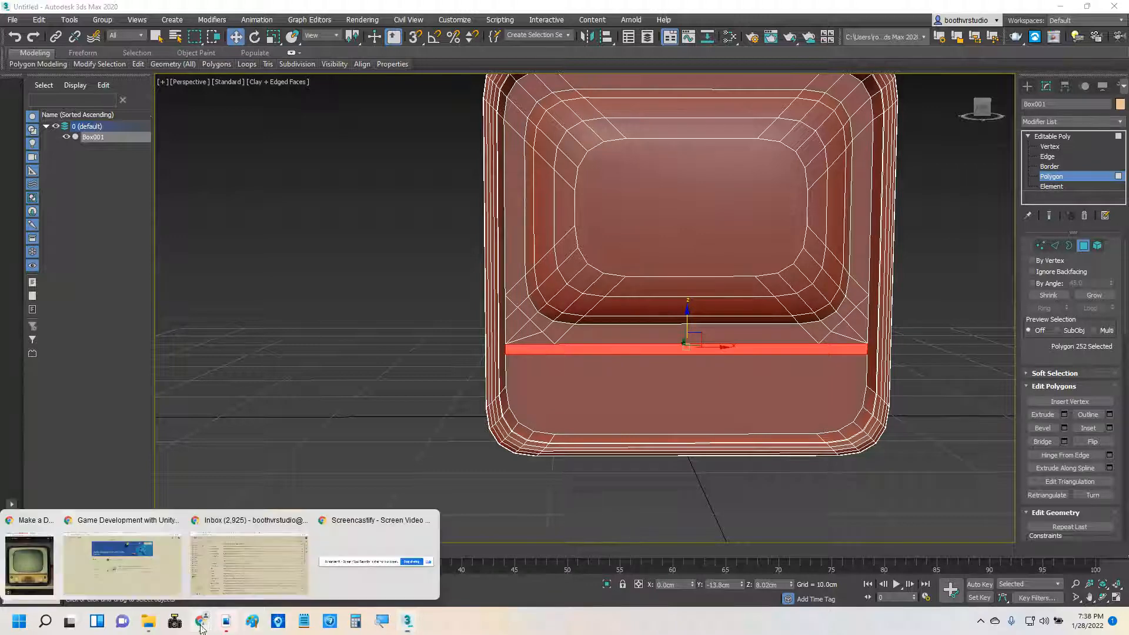
left_click(50, 568)
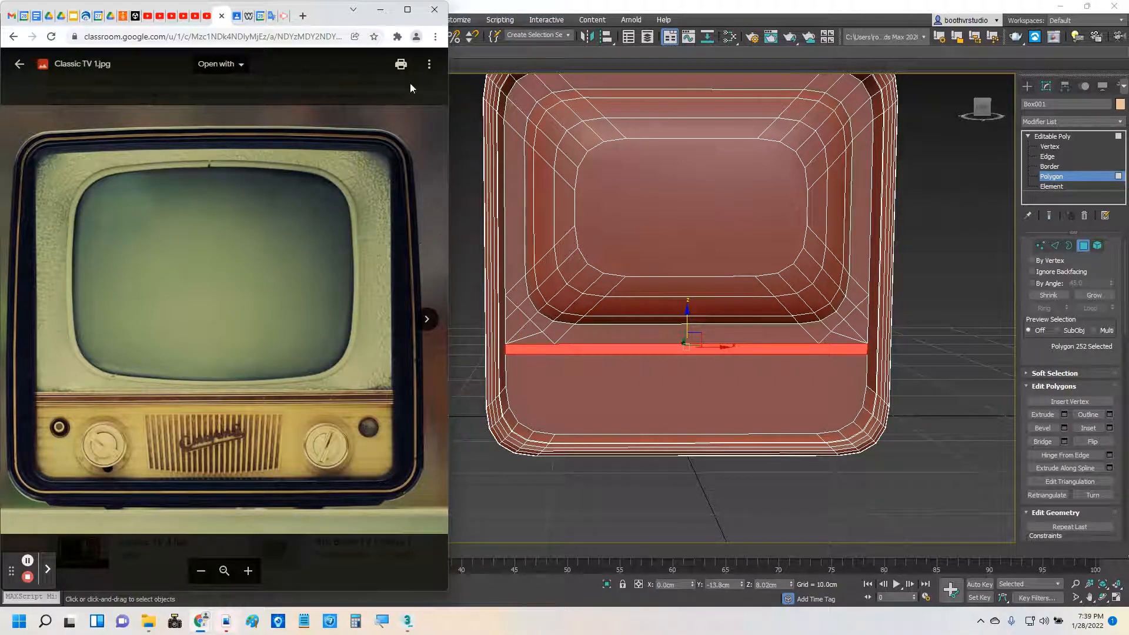
left_click(743, 8)
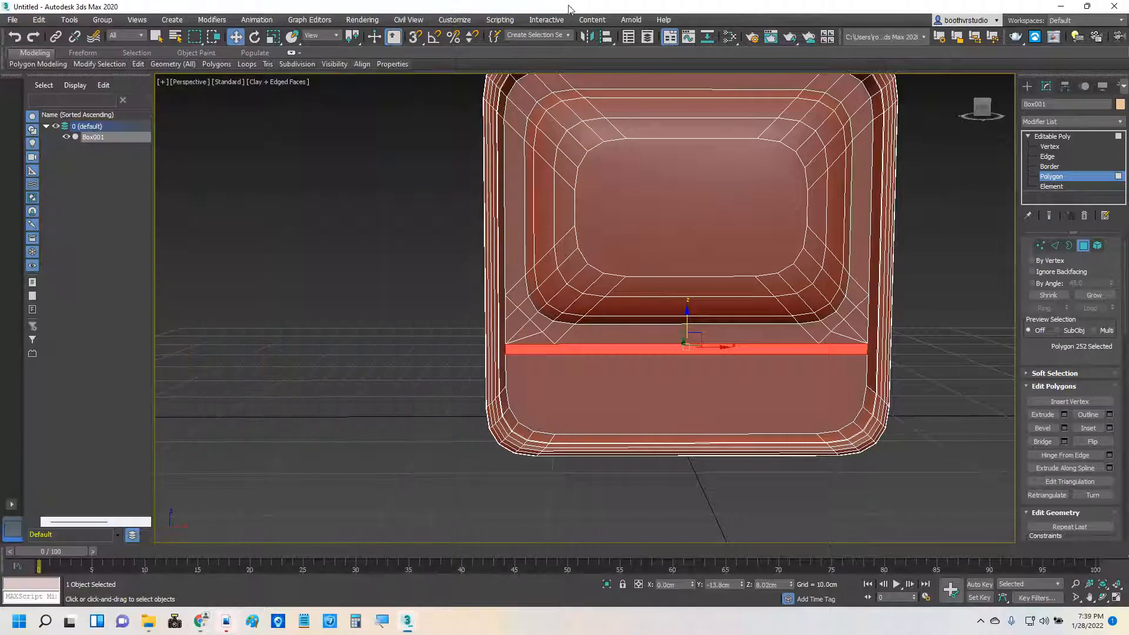
- Select all polygons of the TV model and enable Ignore Backfacing for the polygon selection
middle_click_drag(620, 163, 561, 224)
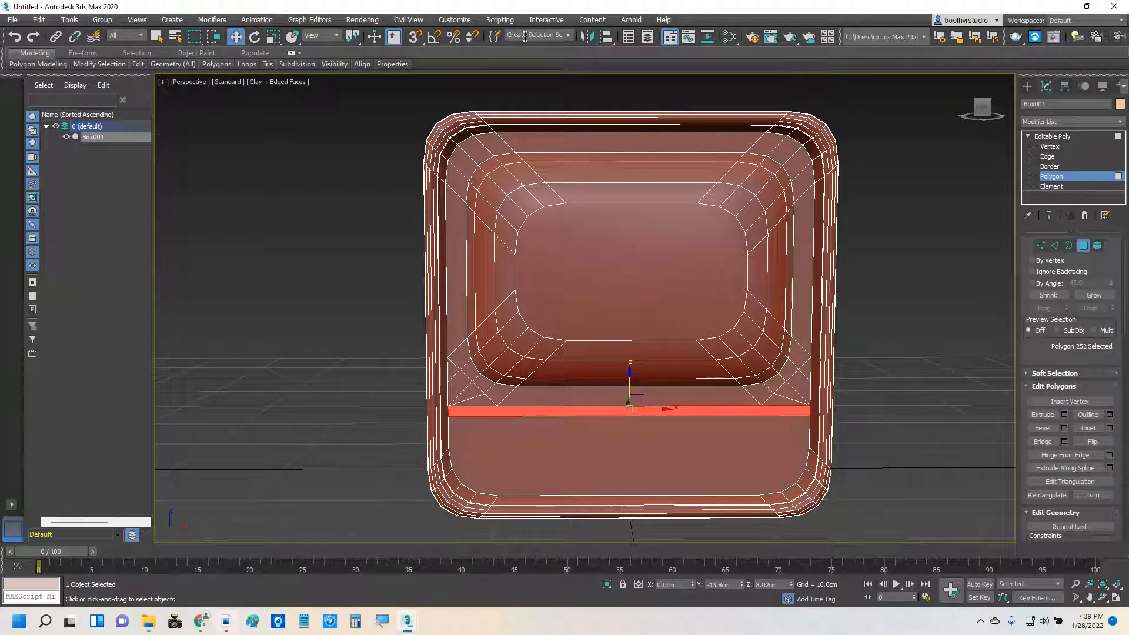
left_click(568, 36)
left_click(569, 37)
left_click(419, 100)
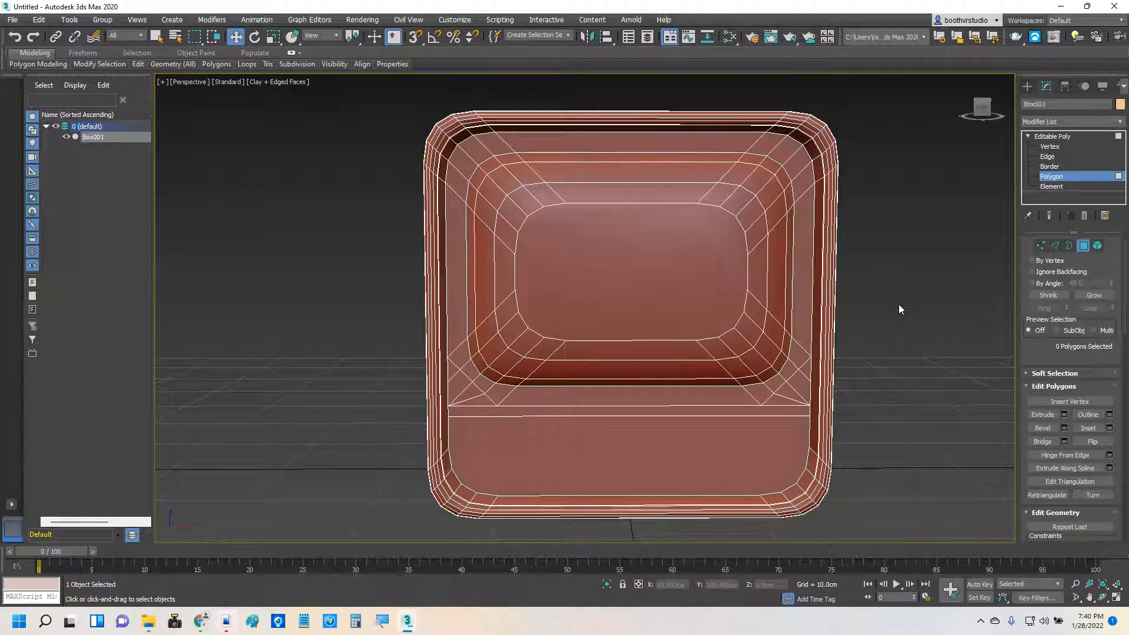
left_click_drag(395, 93, 885, 541)
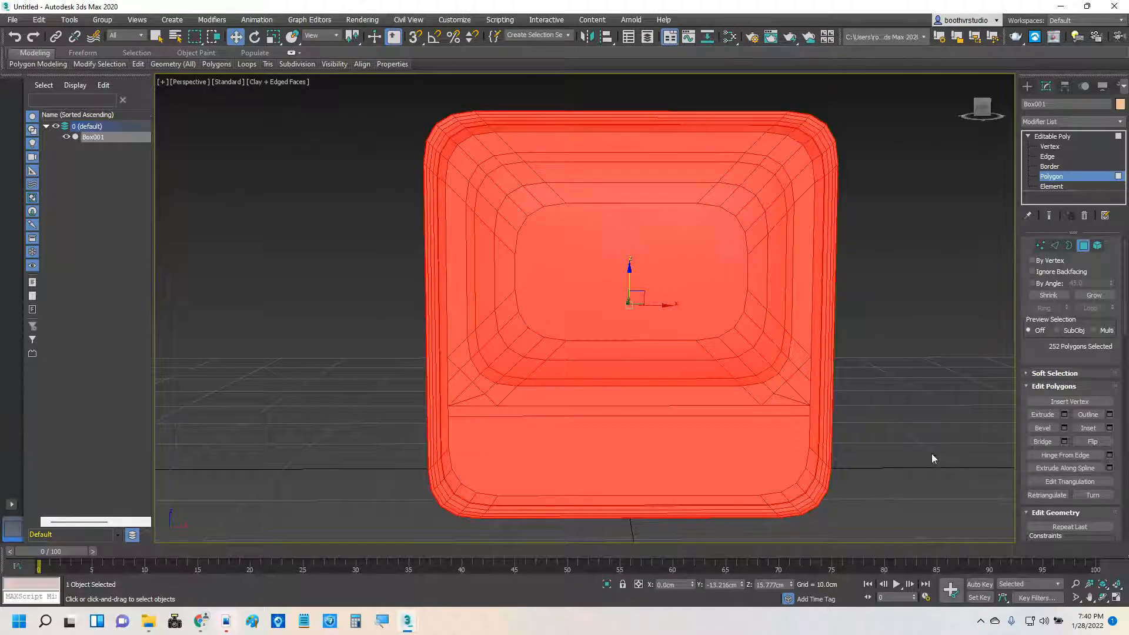
left_click(1042, 275)
- With the Select Object tool, remove the screen, surround, divider and control panel polygons from the selection, leaving only the outer casing
left_click(467, 157, "alt")
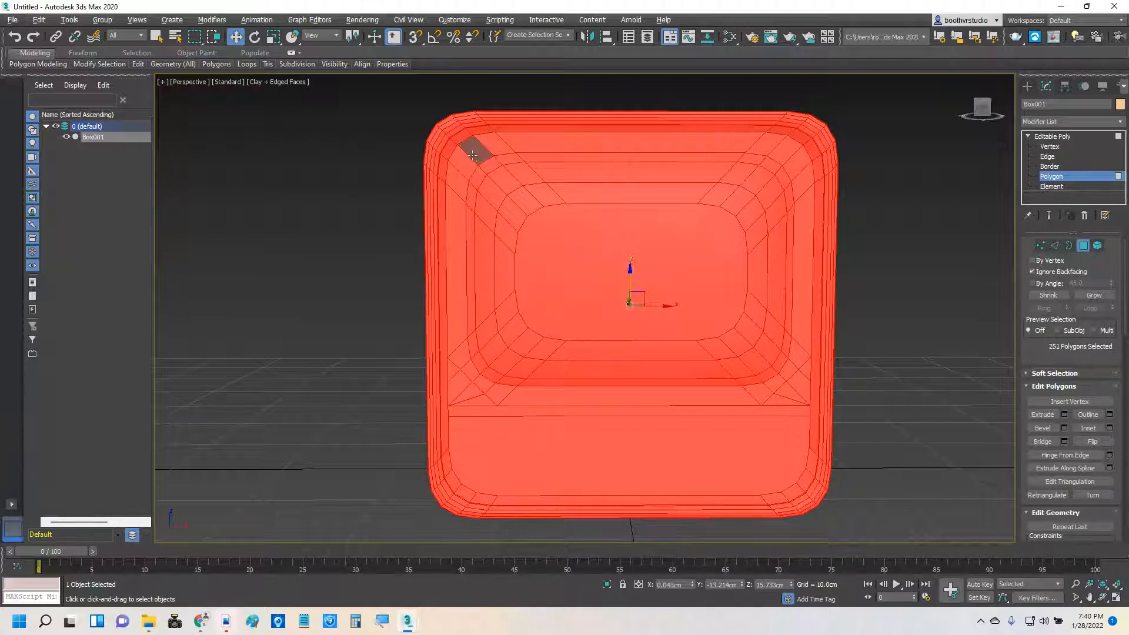
right_click(564, 230)
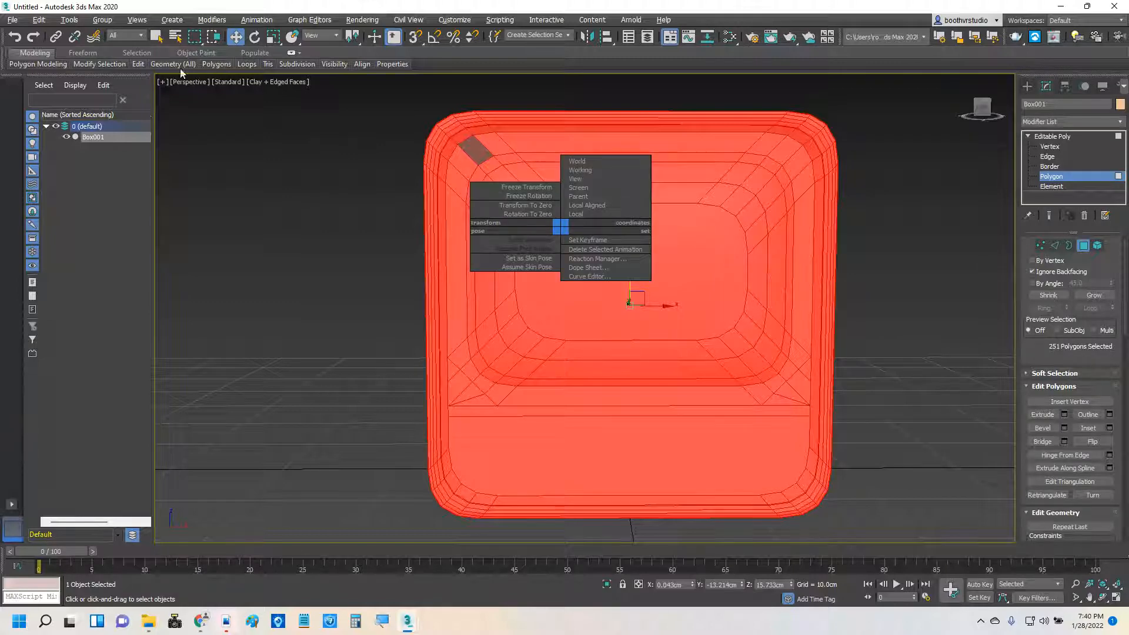
left_click(161, 37)
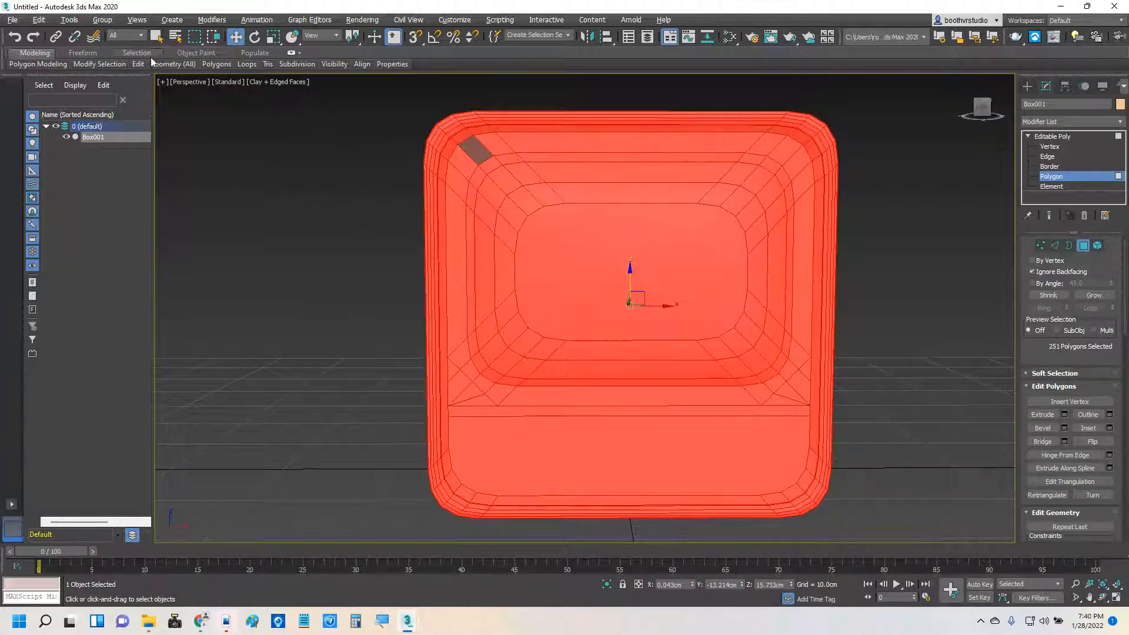
left_click(157, 36)
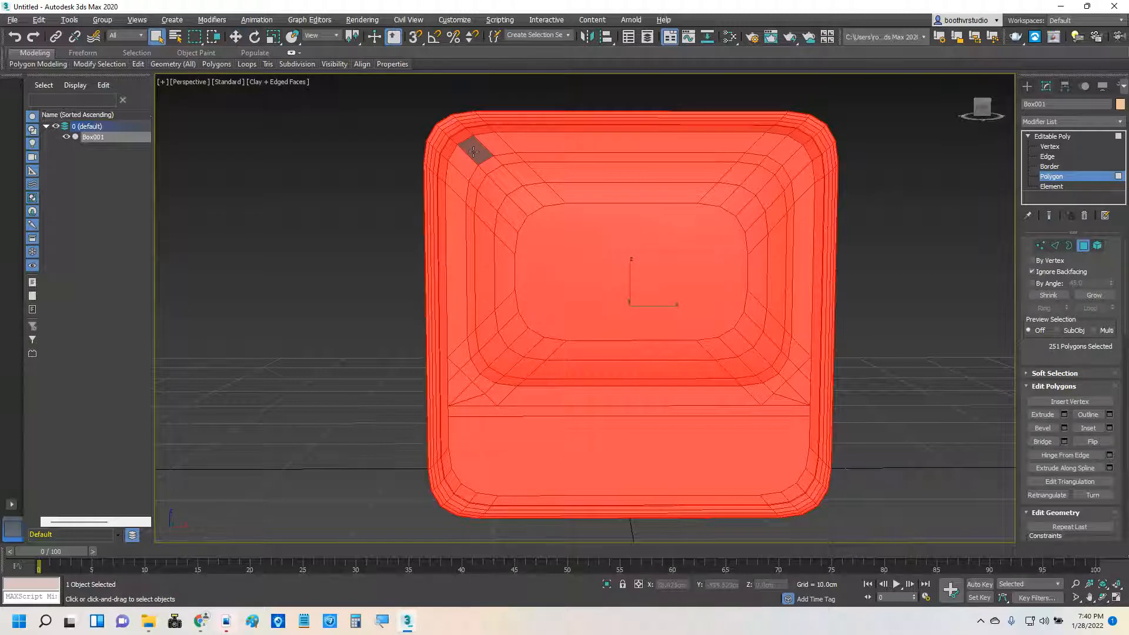
left_click_drag(472, 150, 537, 227)
left_click_drag(656, 337, 748, 392)
mouse_move(789, 448)
left_mouse_down()
mouse_move(800, 456)
mouse_move(792, 468)
left_mouse_up()
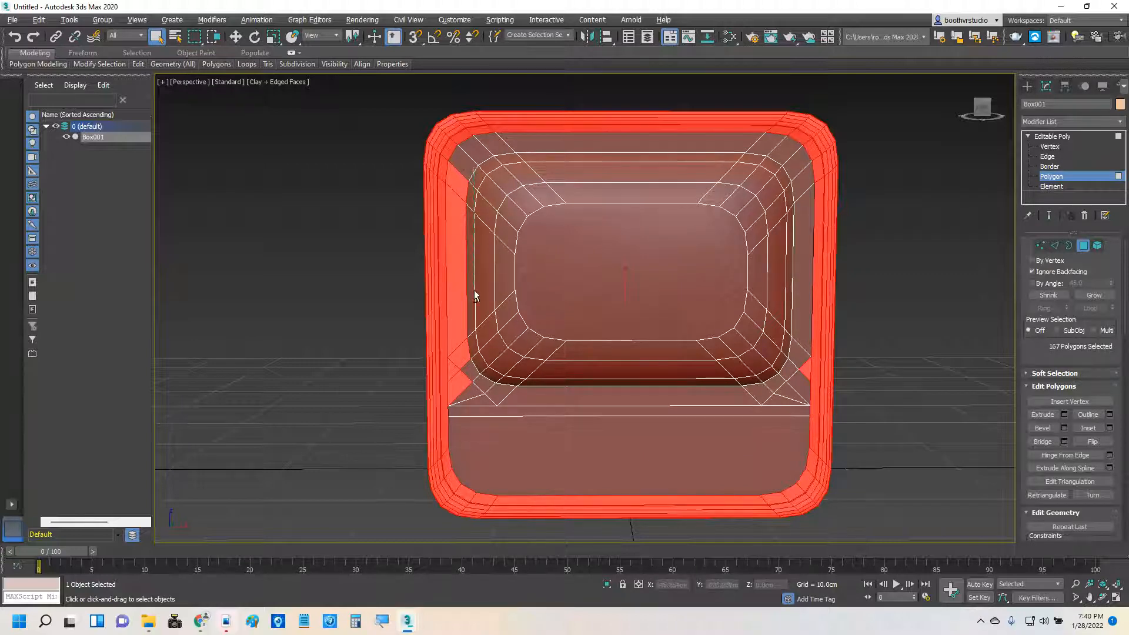
left_click_drag(464, 358, 456, 421, "alt")
left_click_drag(792, 351, 801, 392, "alt")
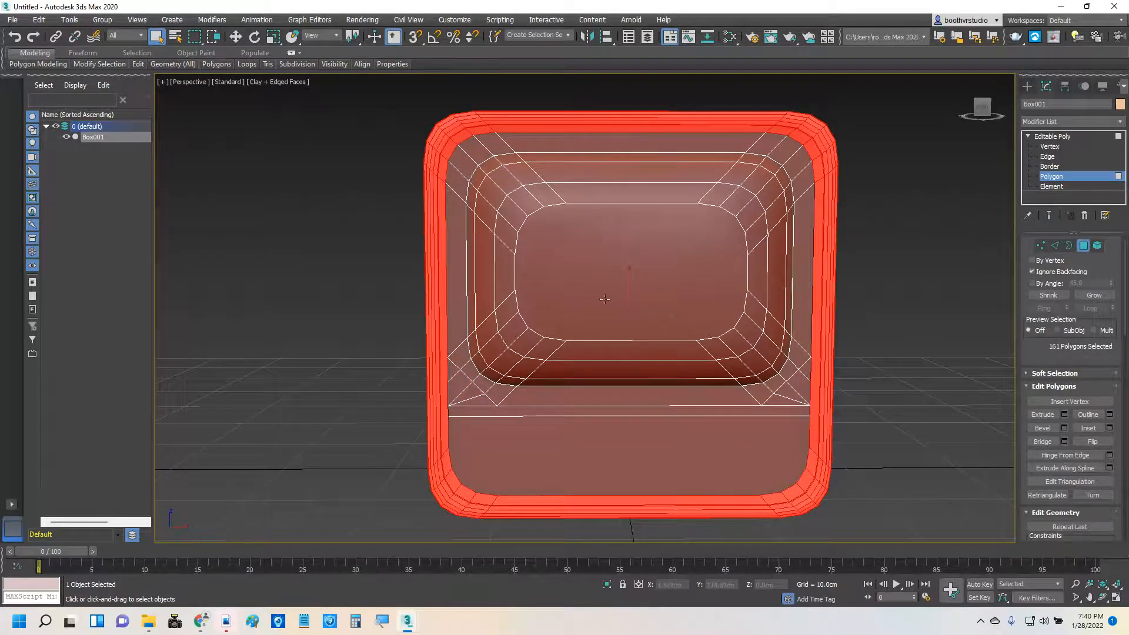
- Save the selected outer casing polygons as a named selection set called Shell
middle_click_drag(604, 299, 624, 281, "alt")
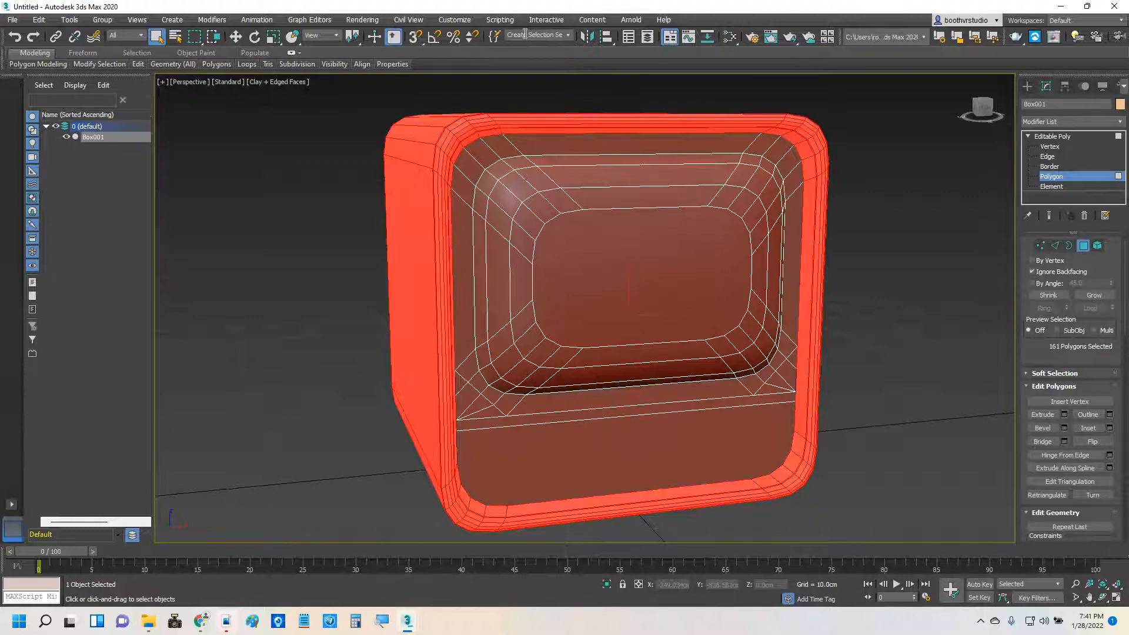
left_click(524, 34)
left_click(525, 34)
type("Shell")
- Select only the large lower front polygon and save it as a named selection set called ControlP
middle_click_drag(623, 230, 597, 225, "alt")
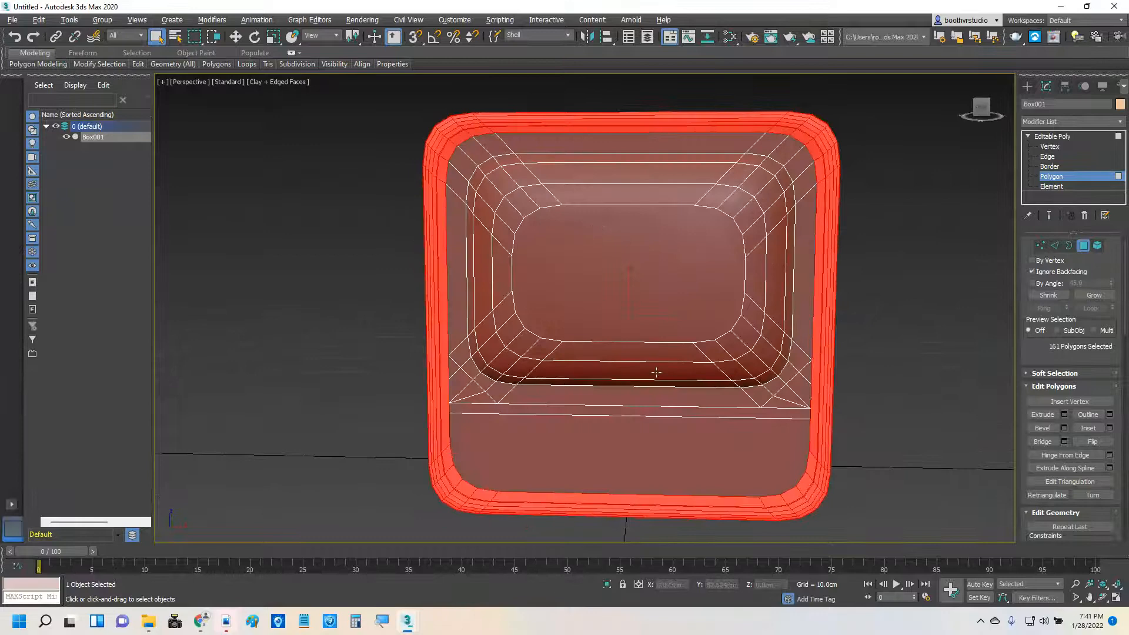
left_click(652, 443)
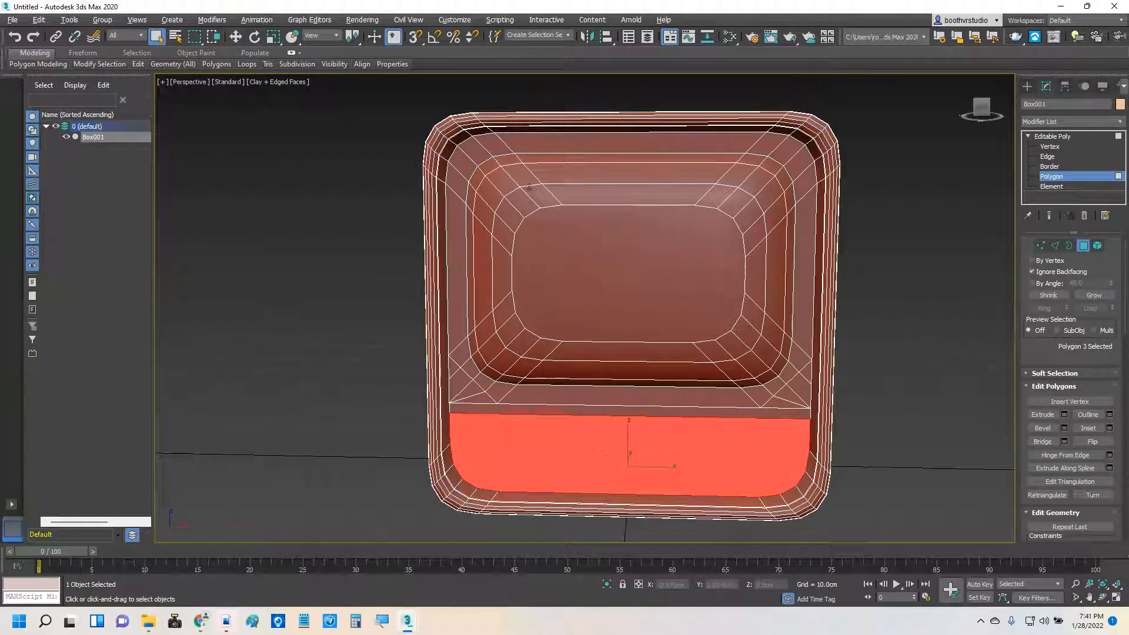
left_click(518, 34)
type("ControlP")
- Select only the narrow strip polygon above the control panel and save it as a selection set named Divider
left_click(579, 409)
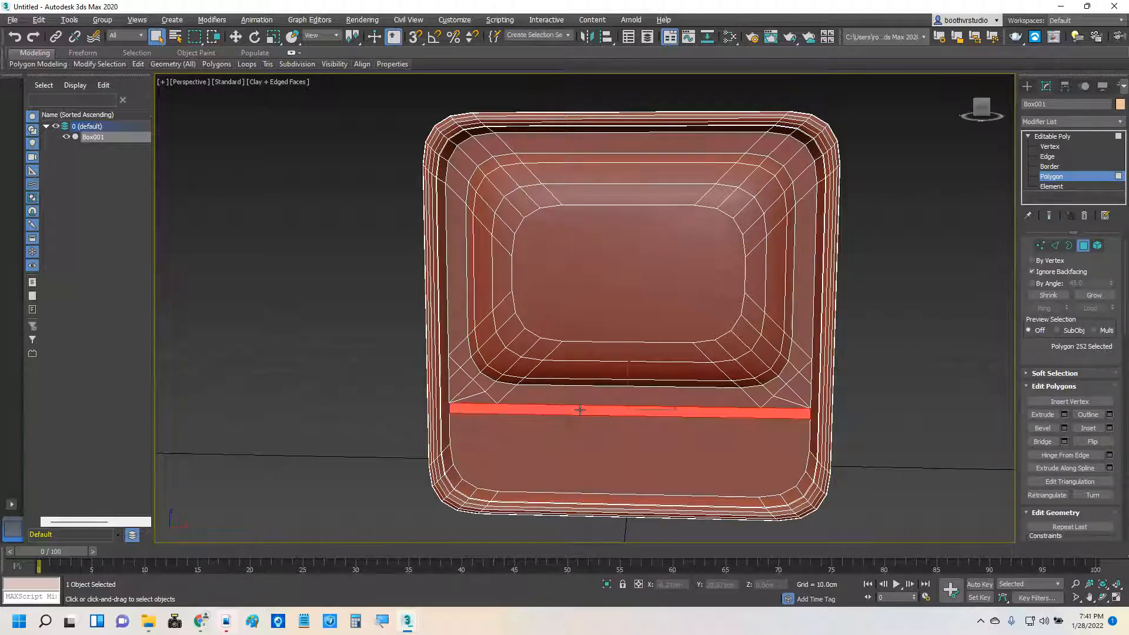
left_click(520, 36)
type("Divider")
- Select the flat surround polygons below the screen, in its lower-left corner and along its left side
scroll(537, 387, "up", 4)
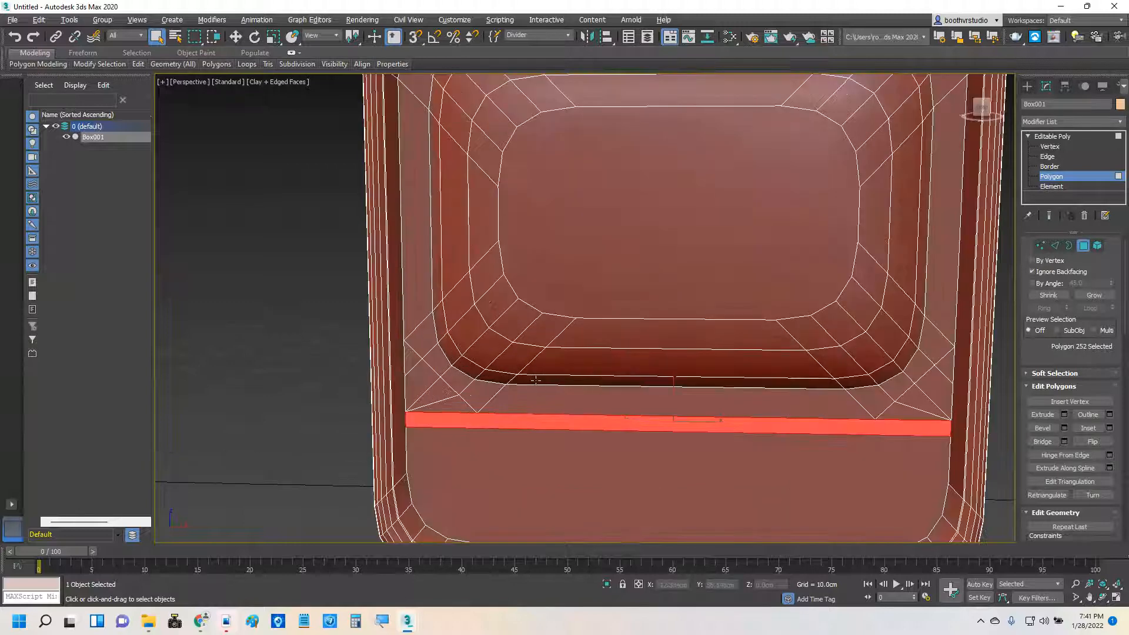
left_click(517, 400)
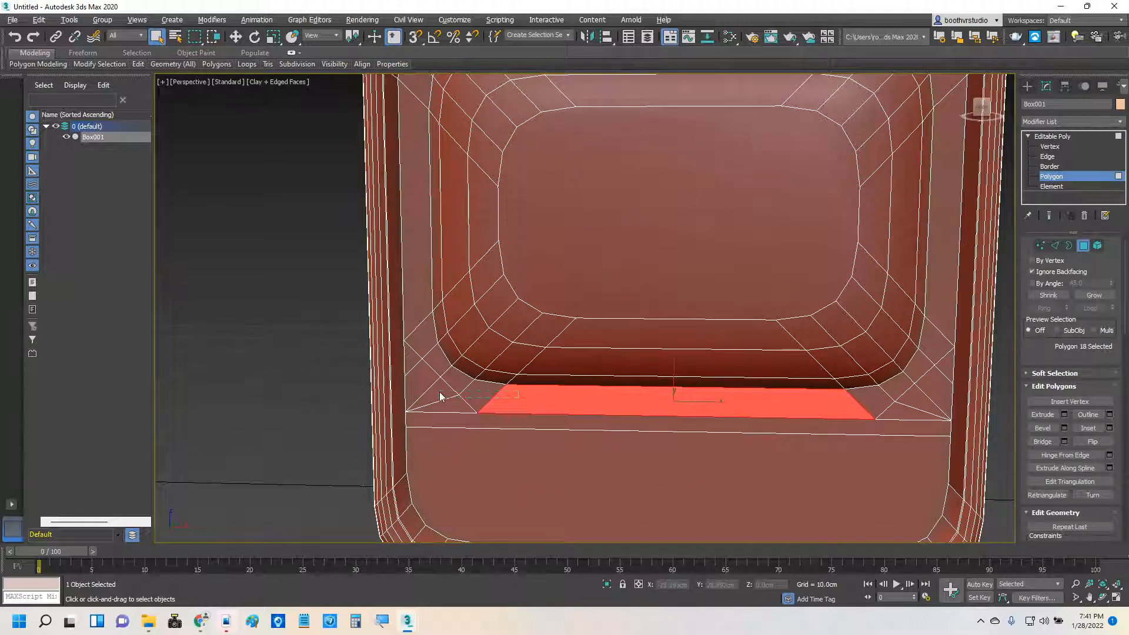
left_click_drag(440, 395, 441, 396)
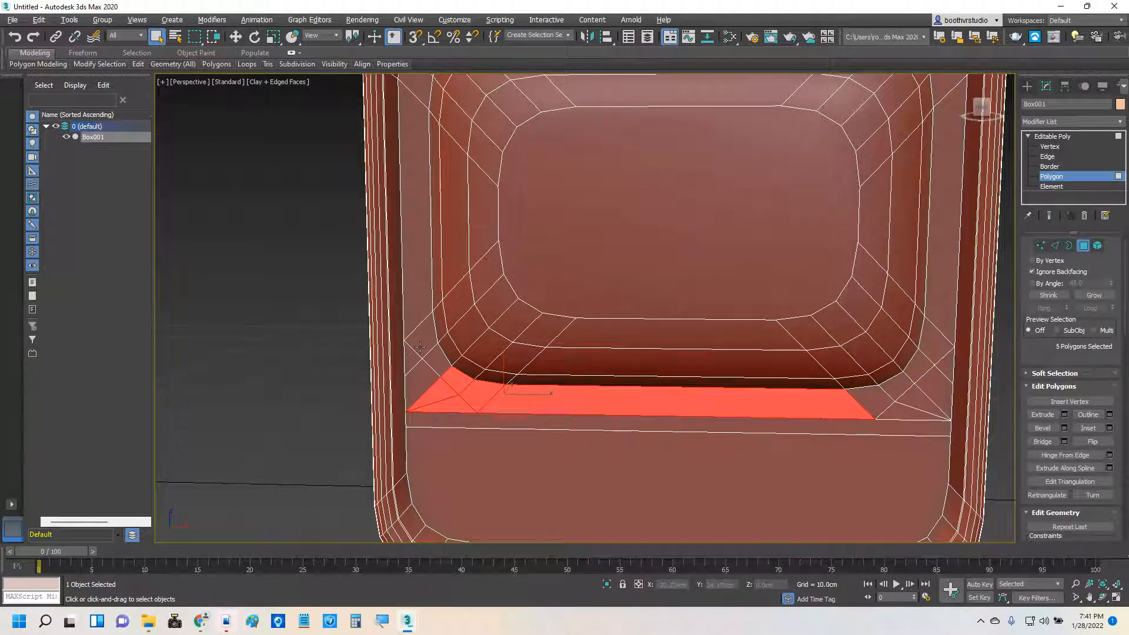
left_click_drag(420, 347, 431, 391, "ctrl")
left_click(412, 255, "ctrl")
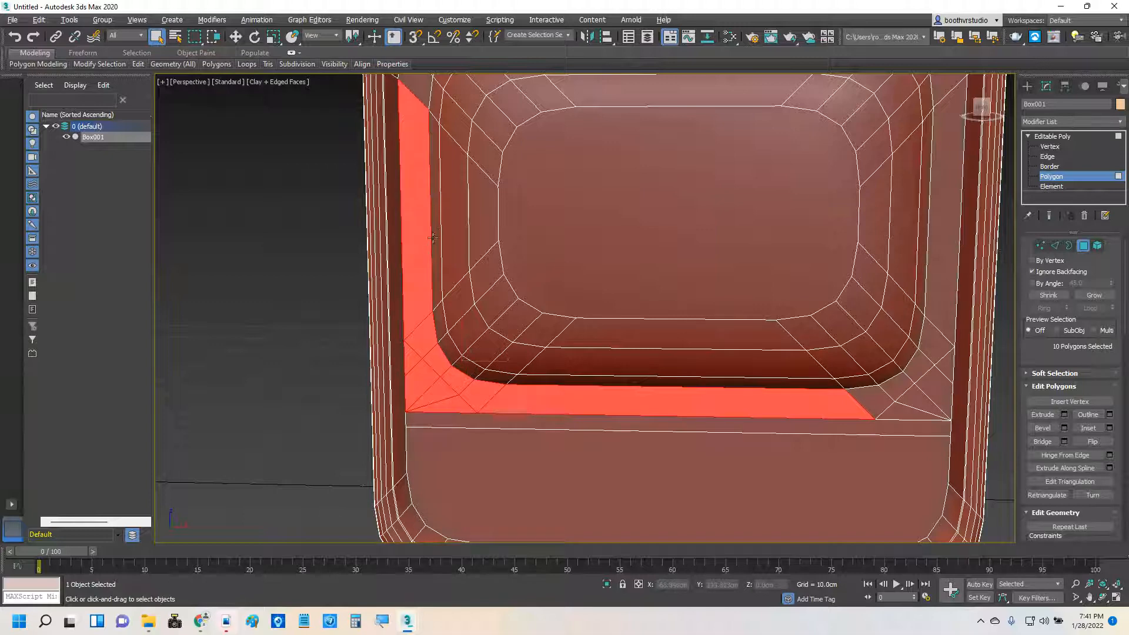
- Add the surround polygons around the screen's upper-left corner and along its top edge to the selection
middle_click_drag(439, 210, 448, 425)
left_click(430, 256, "ctrl")
left_click(430, 279, "ctrl")
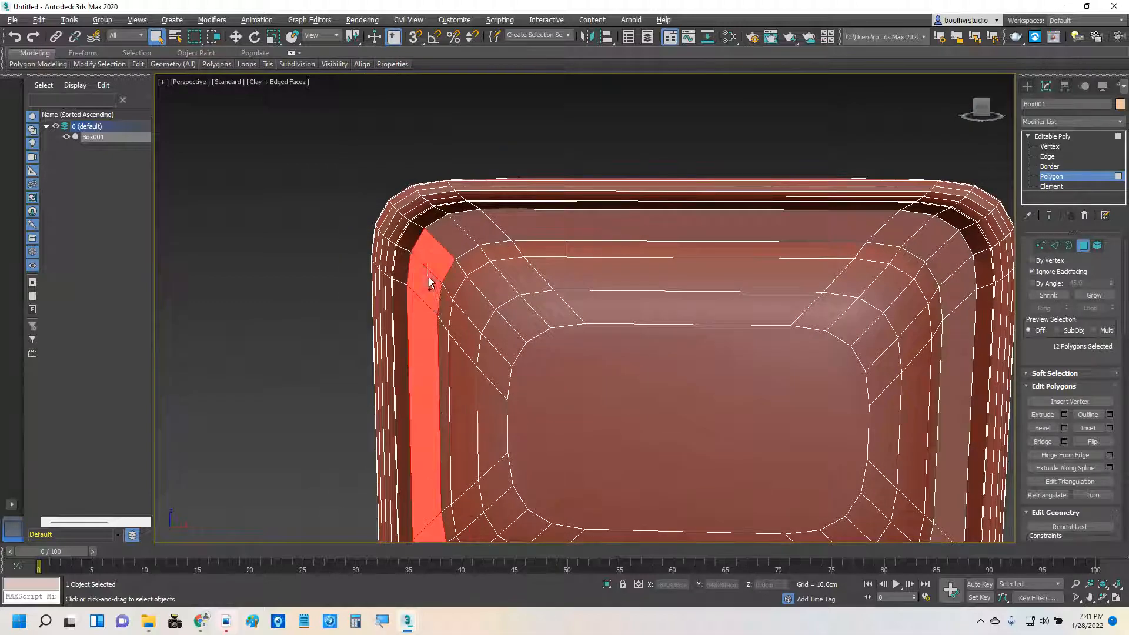
left_click(453, 236, "ctrl")
left_click(479, 226, "ctrl")
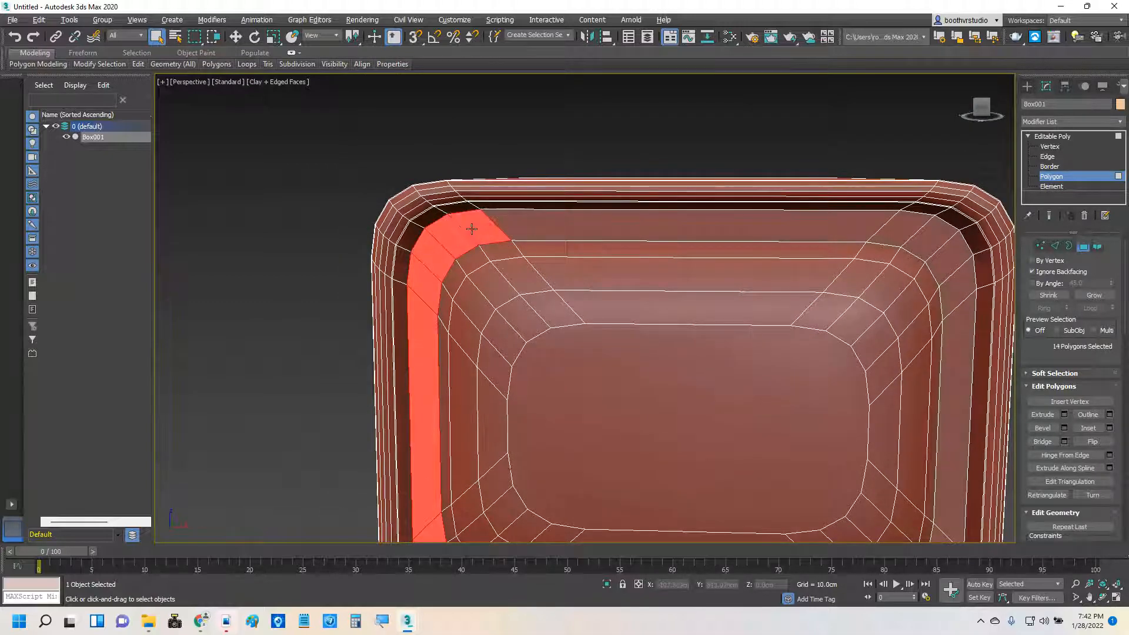
left_click(527, 226, "ctrl")
left_click(917, 234, "ctrl")
left_click(884, 230, "ctrl")
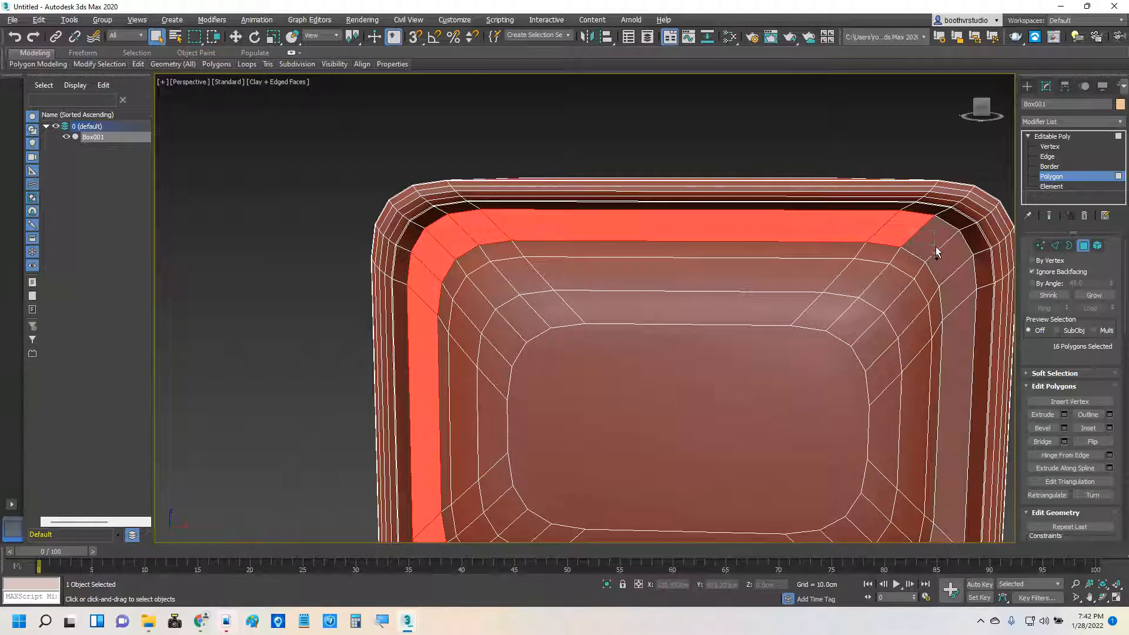
- Add the surround polygons of the upper-right corner, right side and lower-right corner to complete the frame selection around the screen
left_click(948, 257, "ctrl")
left_click(951, 309, "ctrl")
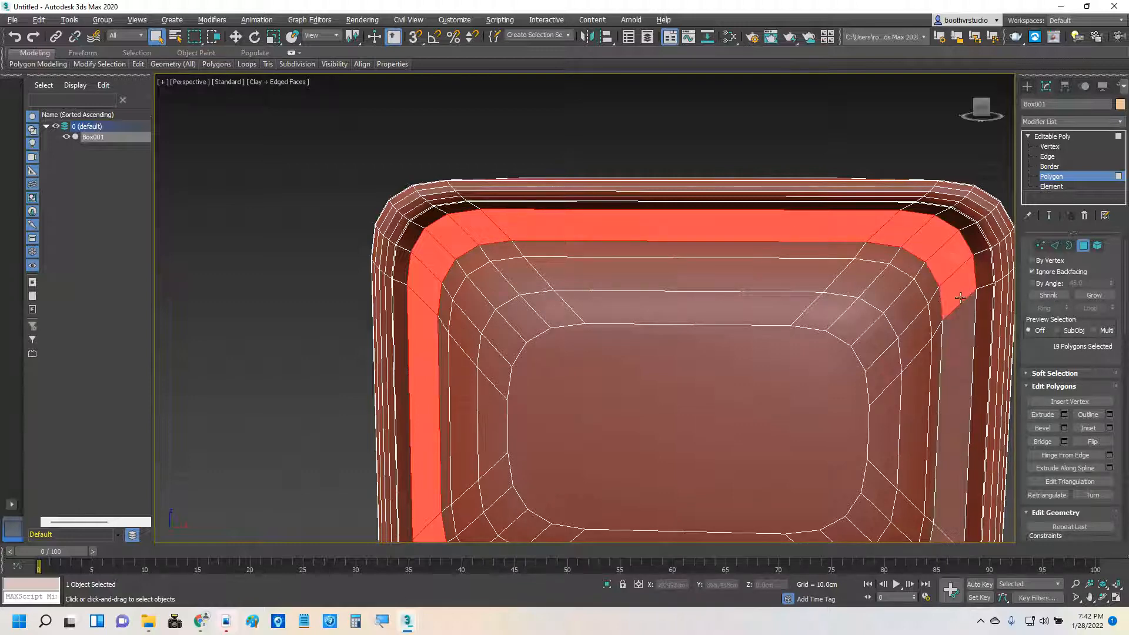
left_click(963, 327, "ctrl")
middle_click_drag(944, 445, 862, 265)
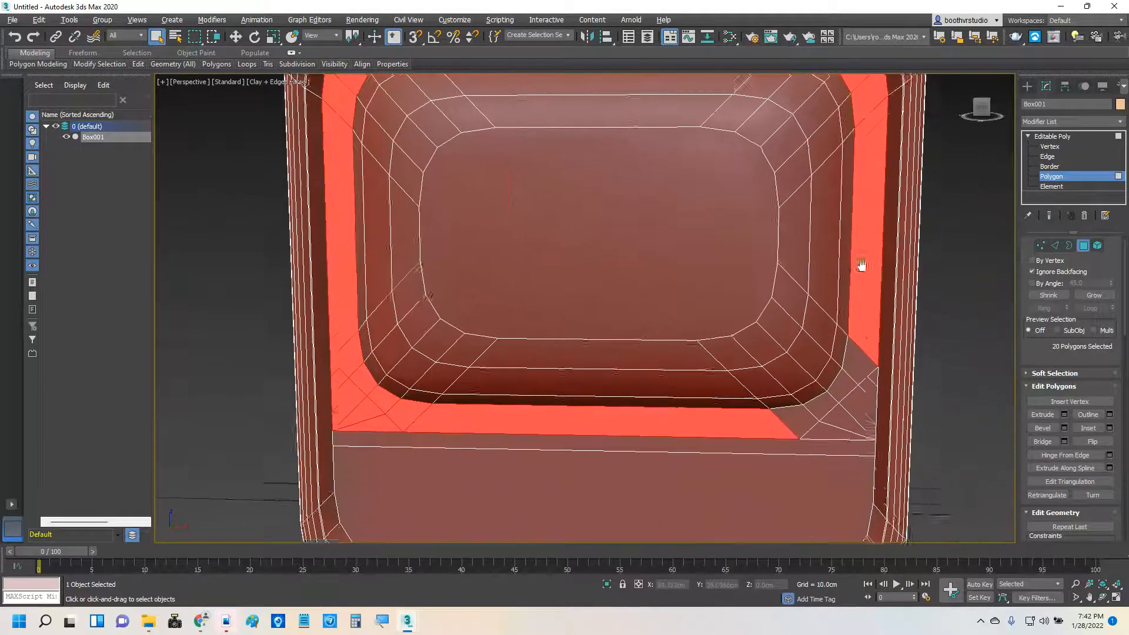
left_click(858, 358, "ctrl")
left_click_drag(847, 389, 864, 403, "ctrl")
left_click(821, 411, "ctrl")
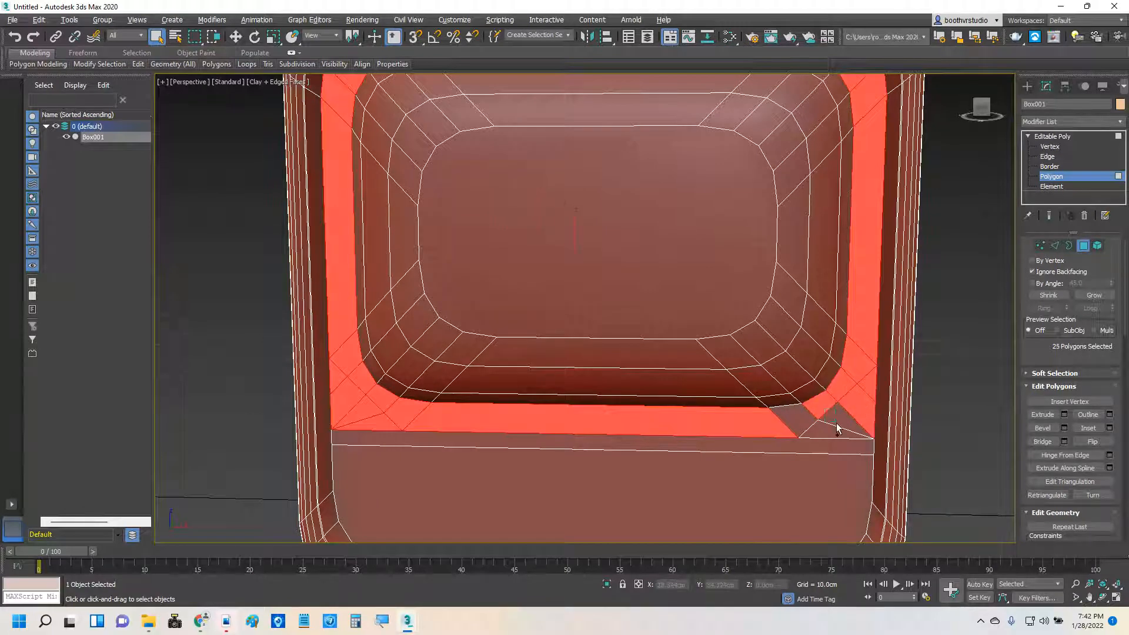
left_click(839, 424, "ctrl")
left_click(803, 418, "ctrl")
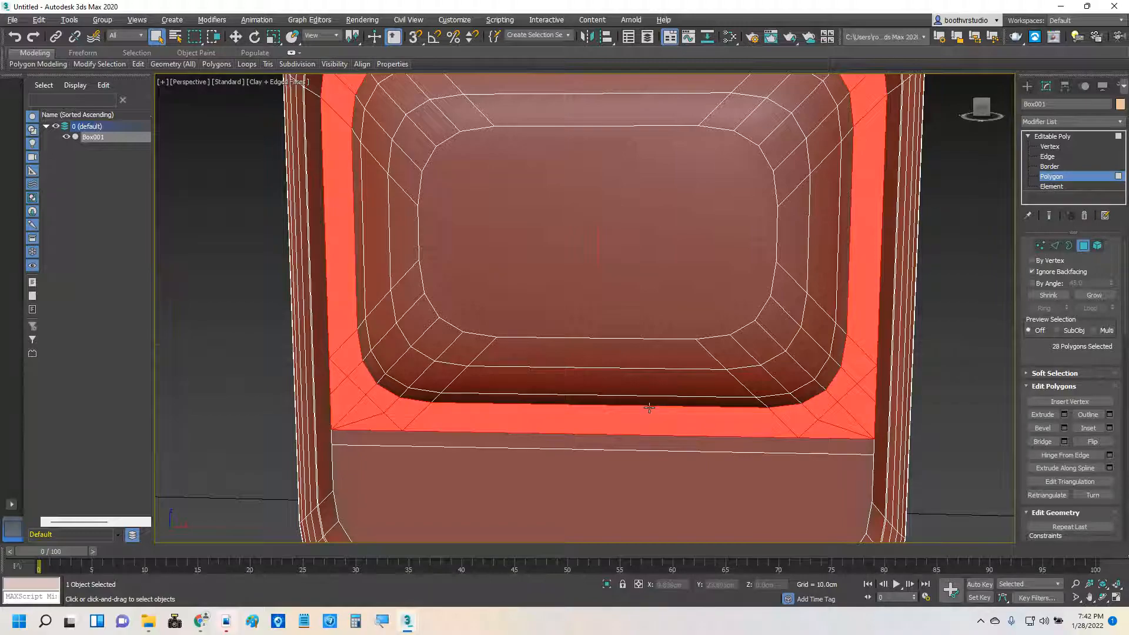
- Switch to Chrome and compare the selected screen surround with the Classic TV 1.jpg reference image
middle_click_drag(542, 415, 573, 397, "alt")
scroll(572, 397, "down", 10)
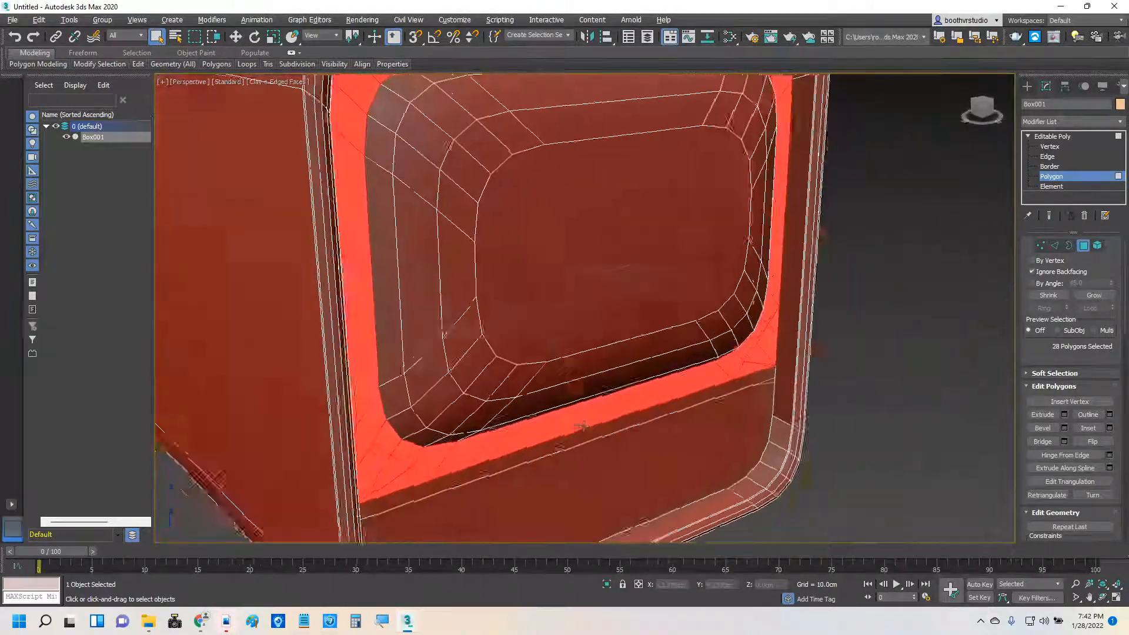
scroll(551, 329, "up", 3)
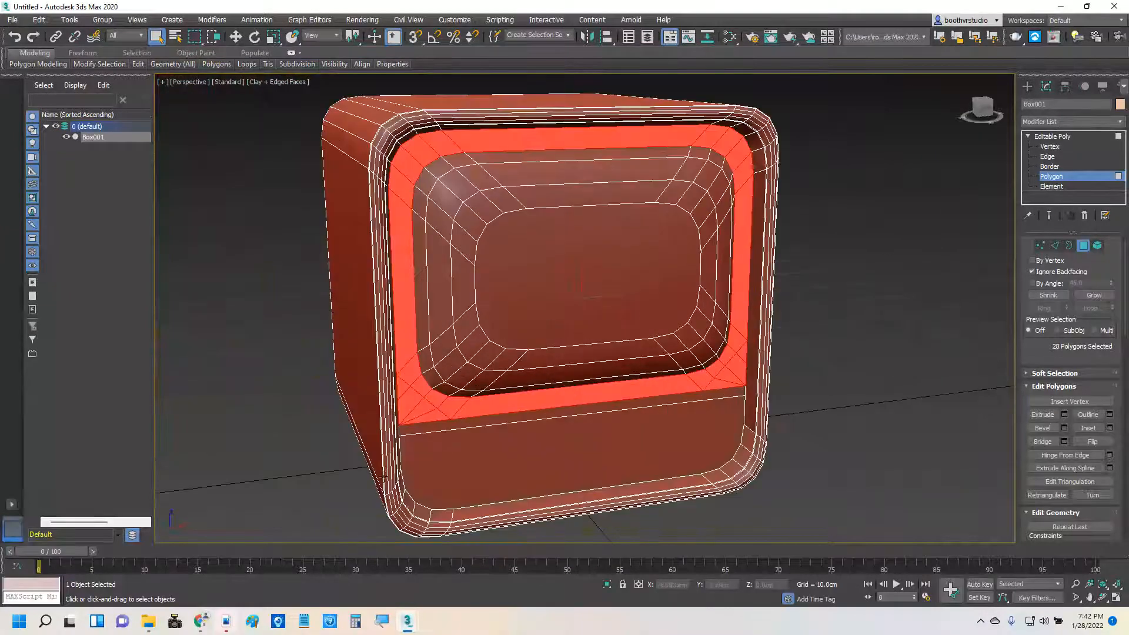
mouse_move(201, 621)
left_click(17, 575)
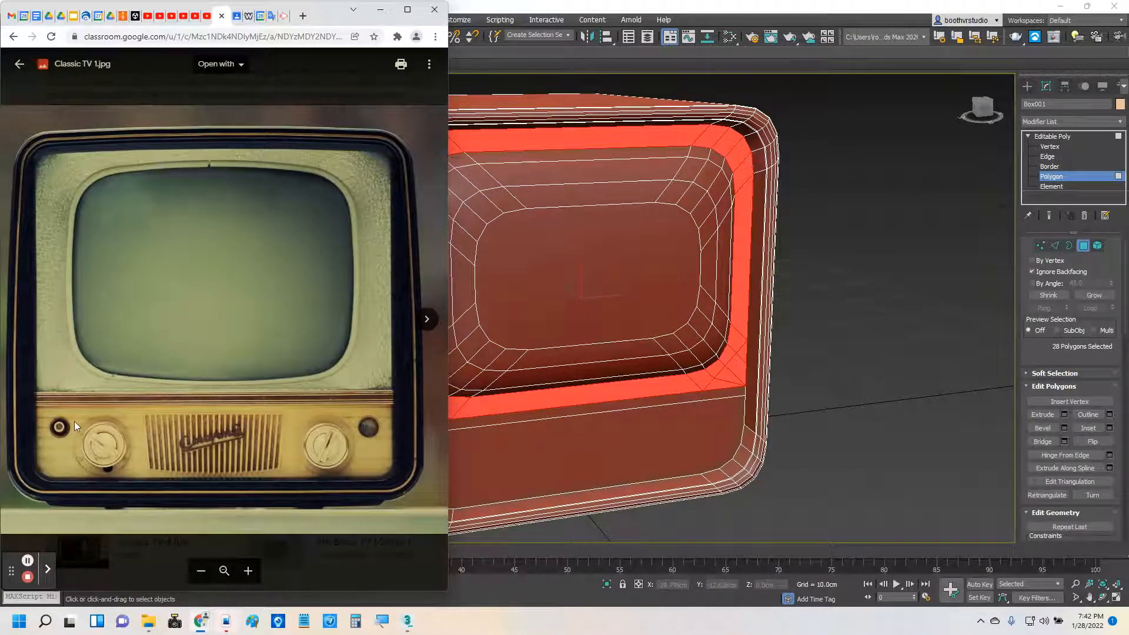
left_click(380, 10)
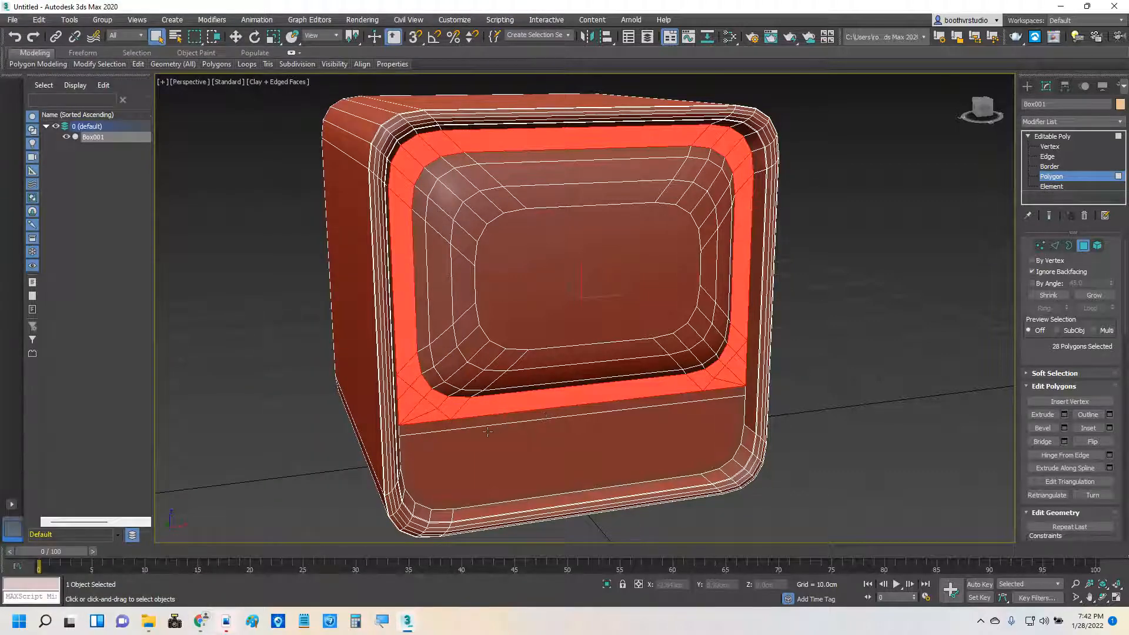
- Save the selected screen surround polygons as a named selection set called Silver
middle_click_drag(478, 437, 460, 424, "alt")
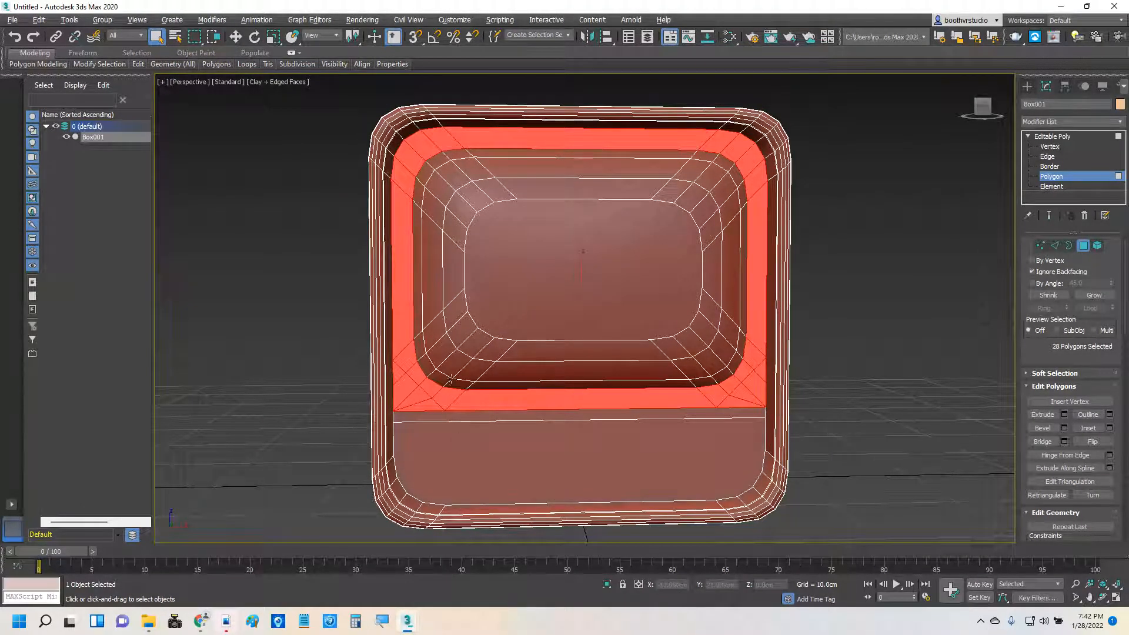
left_click(533, 35)
type("Silver")
- Select the screen's inner polygons, including the sloped polygon on its left side
left_click(444, 177)
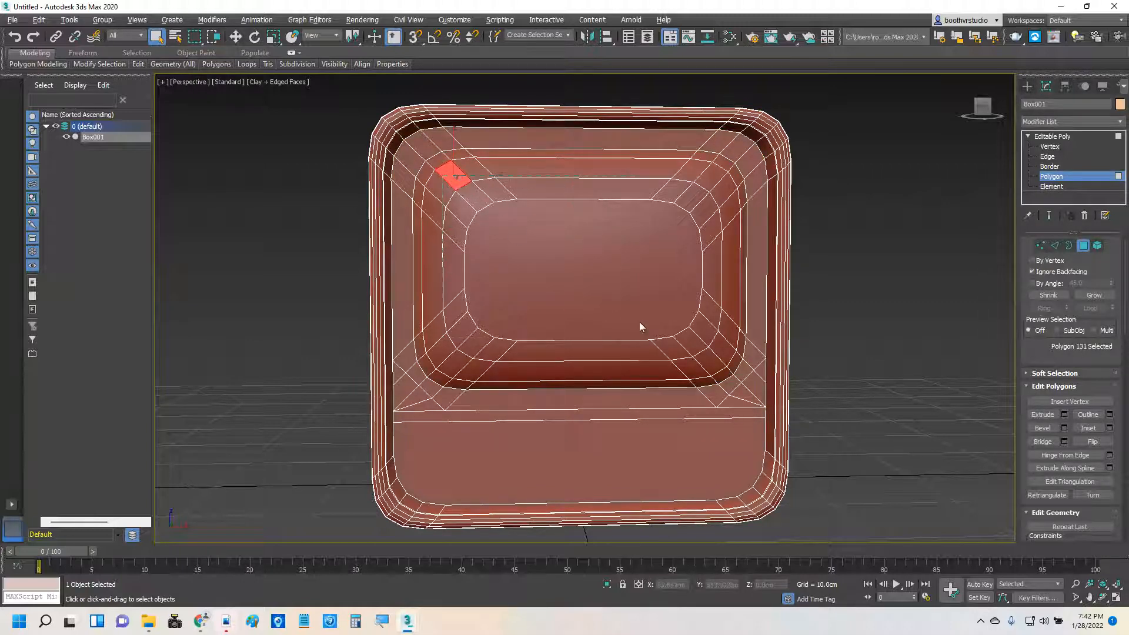
left_click_drag(640, 326, 729, 375)
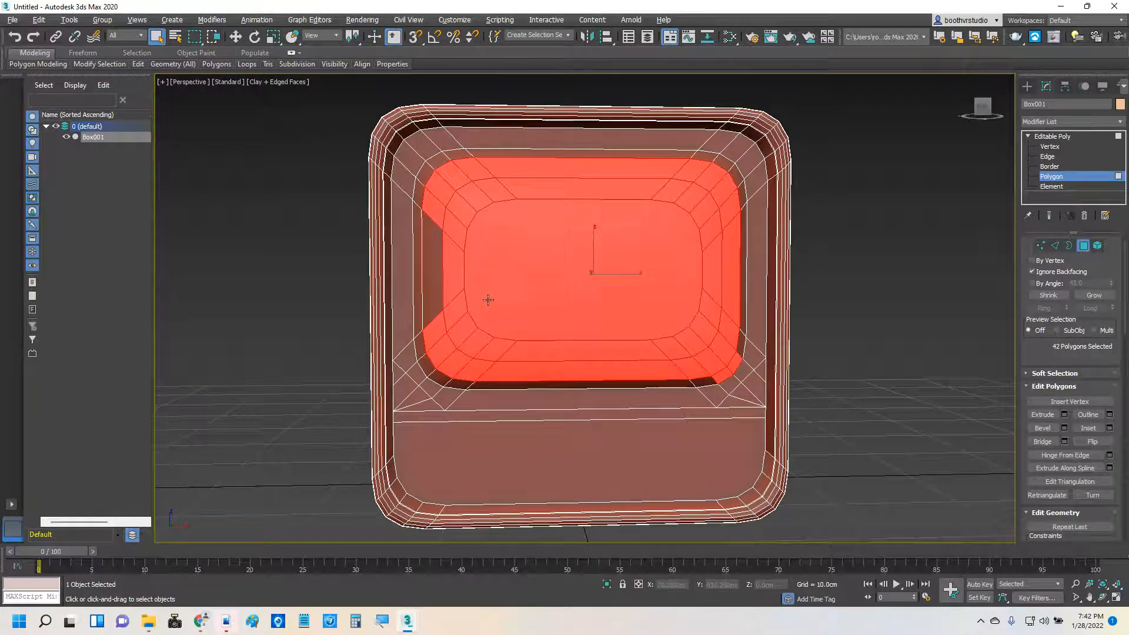
left_click(428, 253, "ctrl")
- Add the sloped edge polygons along the screen's left side and upper-left corner to the polygon selection
left_click(418, 245, "ctrl")
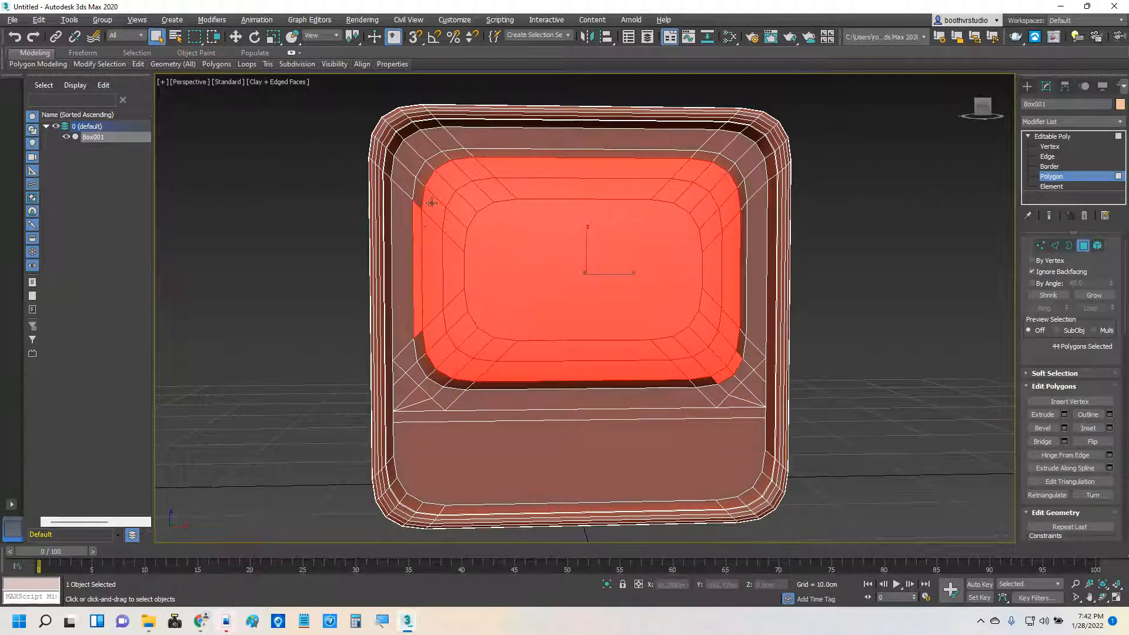
left_click(420, 191, "ctrl")
left_click(424, 174, "ctrl")
left_click(438, 160, "ctrl")
left_click(458, 157, "ctrl")
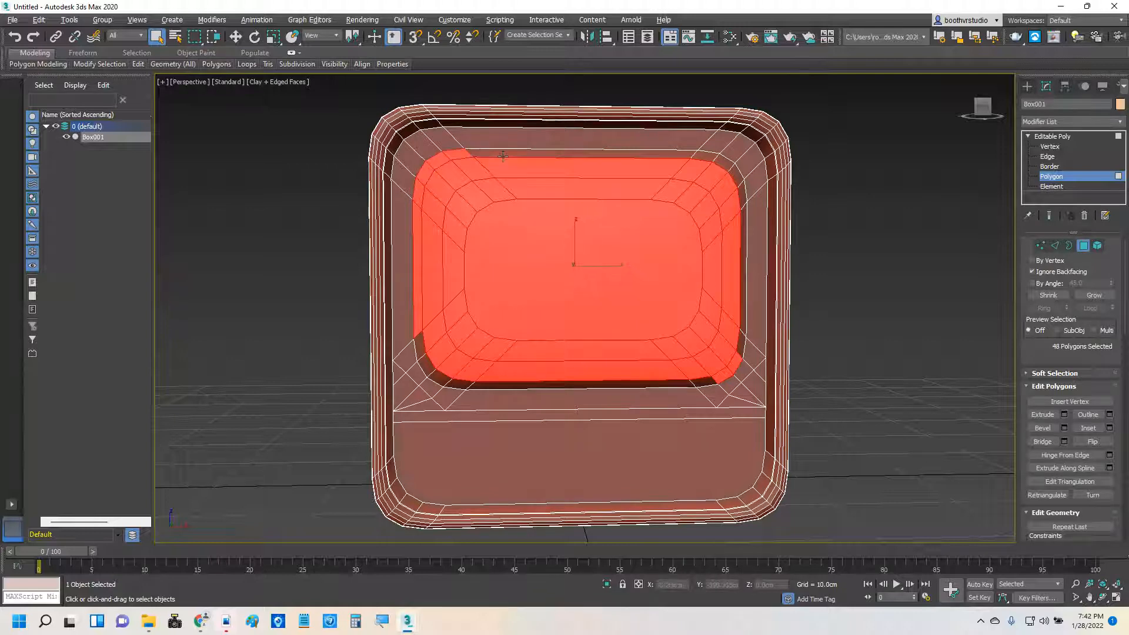
- Add the sloped edge polygons along the screen's top, upper-right corner and right side to the selection
left_click(503, 155, "ctrl")
left_click(718, 158, "ctrl")
left_click(728, 165, "ctrl")
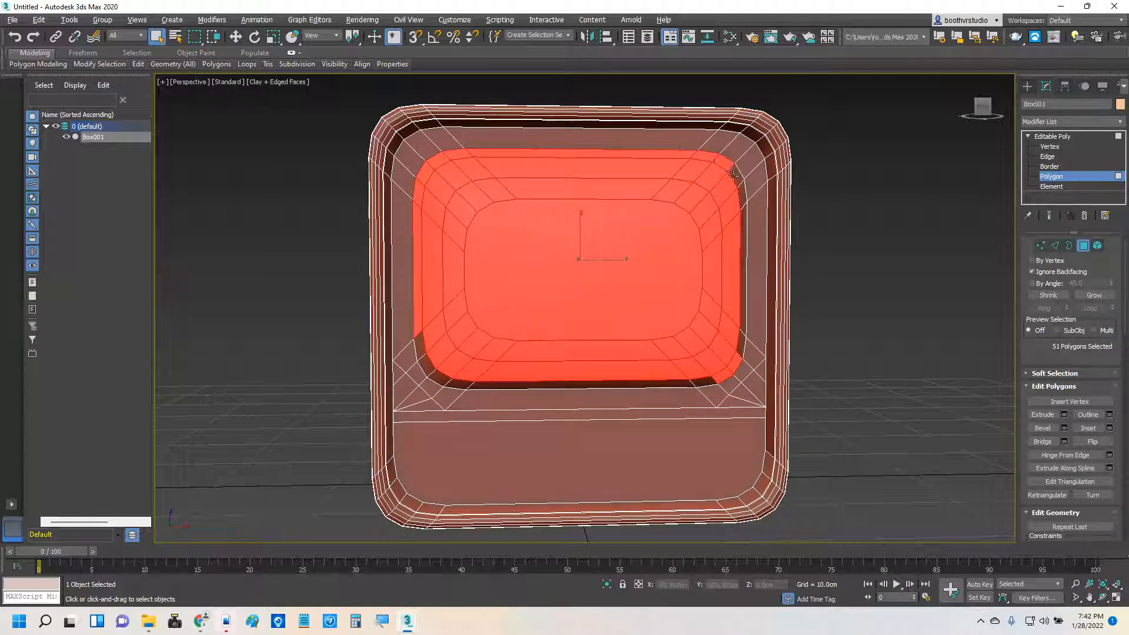
left_click(736, 179, "ctrl")
left_click(742, 197, "ctrl")
left_click(744, 229, "ctrl")
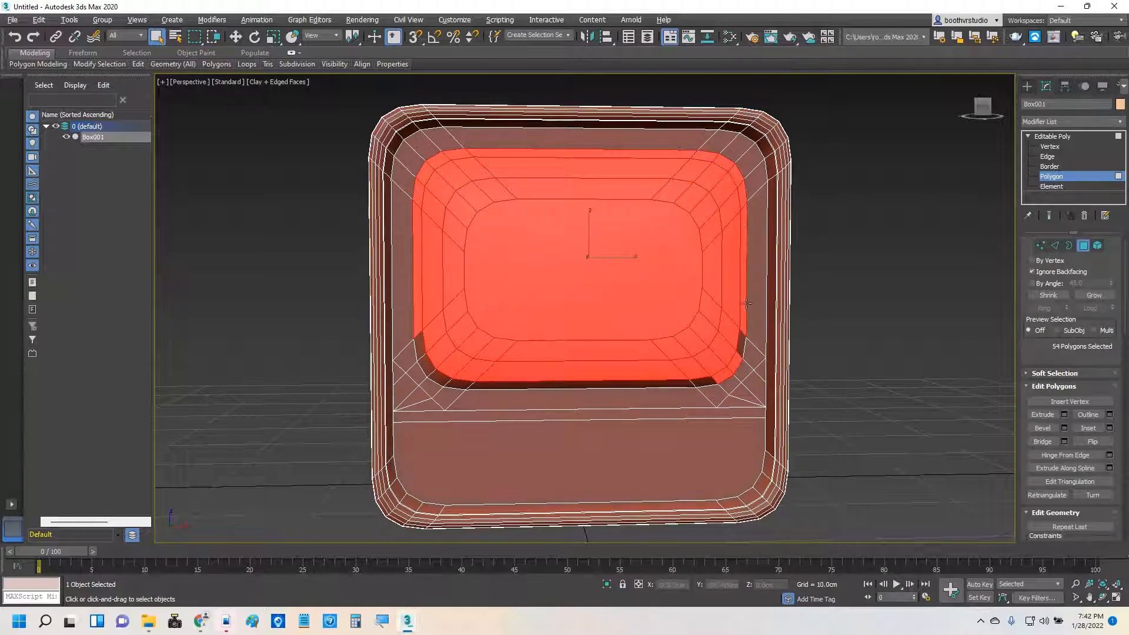
- Complete the screen selection with the sloped edge polygons of the lower-right corner, bottom and lower-left corner
left_click(740, 345, "ctrl")
left_click(703, 378, "ctrl")
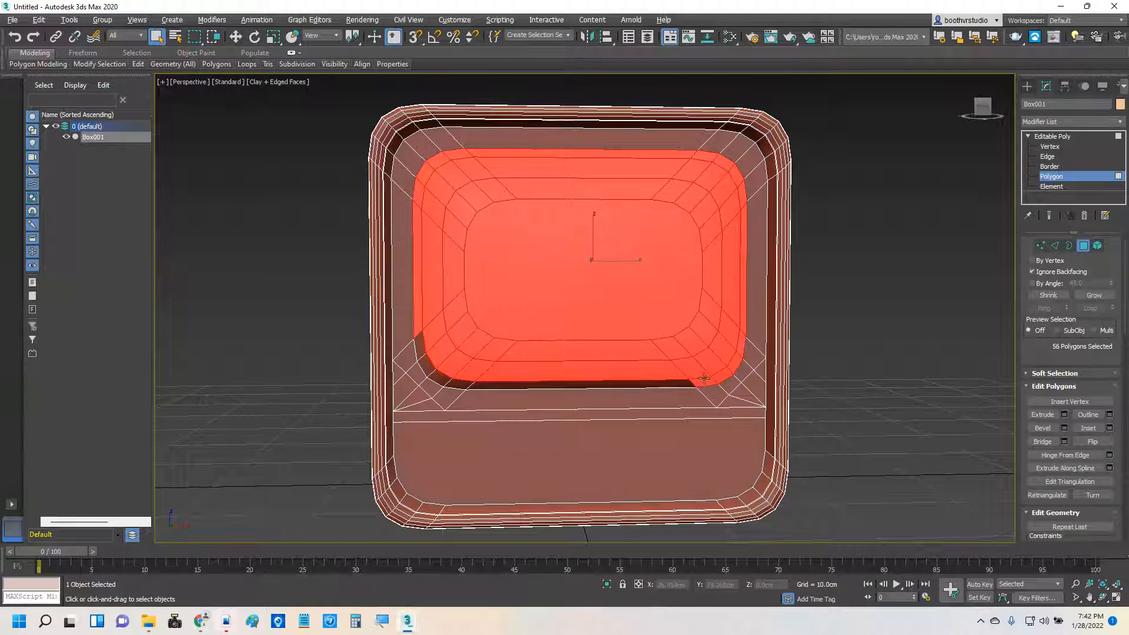
left_click(651, 381, "ctrl")
left_click(457, 383, "ctrl")
left_click(438, 377, "ctrl")
left_click(425, 363, "ctrl")
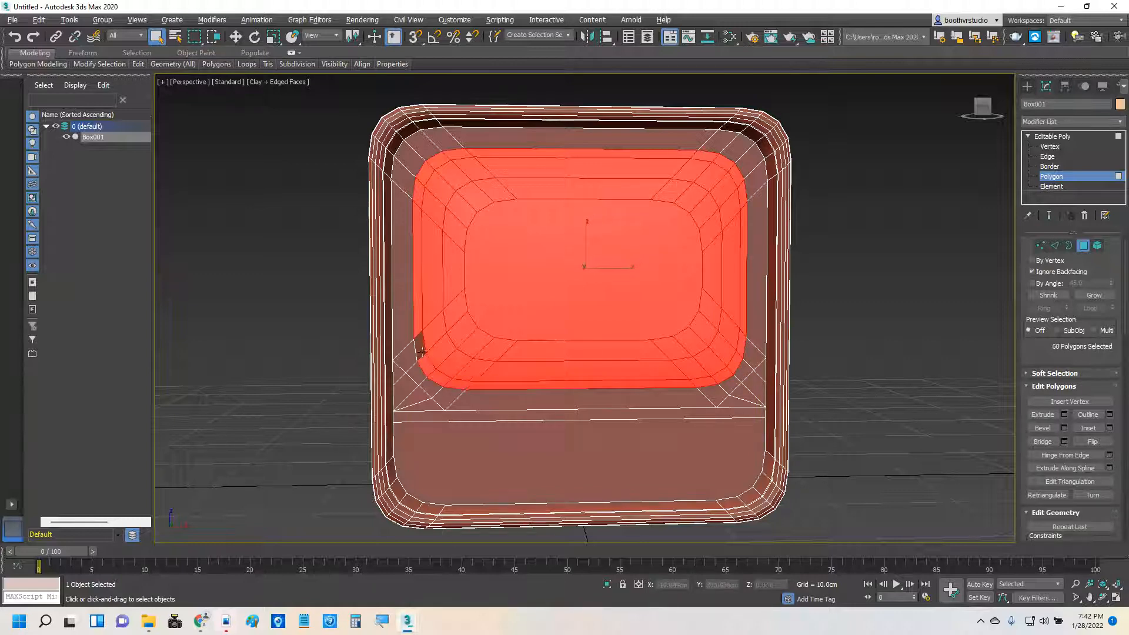
left_click(419, 345, "ctrl")
- Save the selected screen polygons as a named selection set called Screen
mouse_move(571, 351)
middle_mouse_down("alt")
mouse_move(453, 343)
mouse_move(406, 360)
mouse_move(369, 329)
mouse_move(601, 292)
mouse_move(597, 345)
mouse_move(576, 341)
mouse_move(597, 294)
mouse_move(580, 240)
mouse_move(568, 245)
mouse_move(580, 253)
mouse_move(580, 317)
mouse_move(567, 353)
mouse_move(564, 341)
middle_mouse_up("alt")
left_click(525, 36)
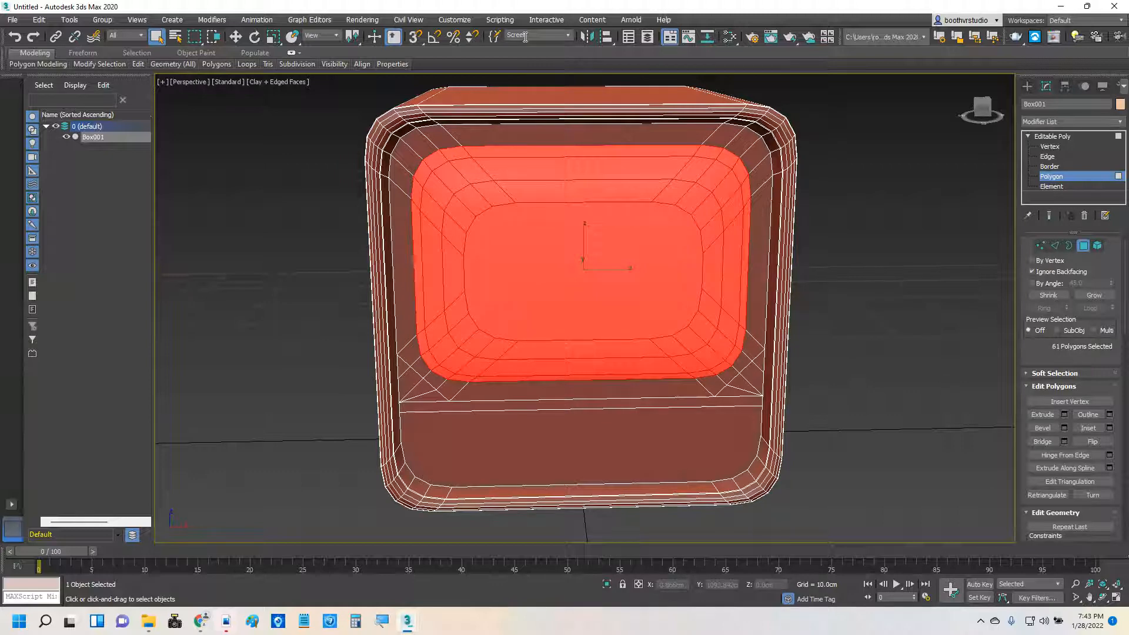
key("Return")
- Open the Slate Material Editor beside the model and check the Classic TV 1.jpg reference image in Chrome
middle_click_drag(589, 192, 741, 224)
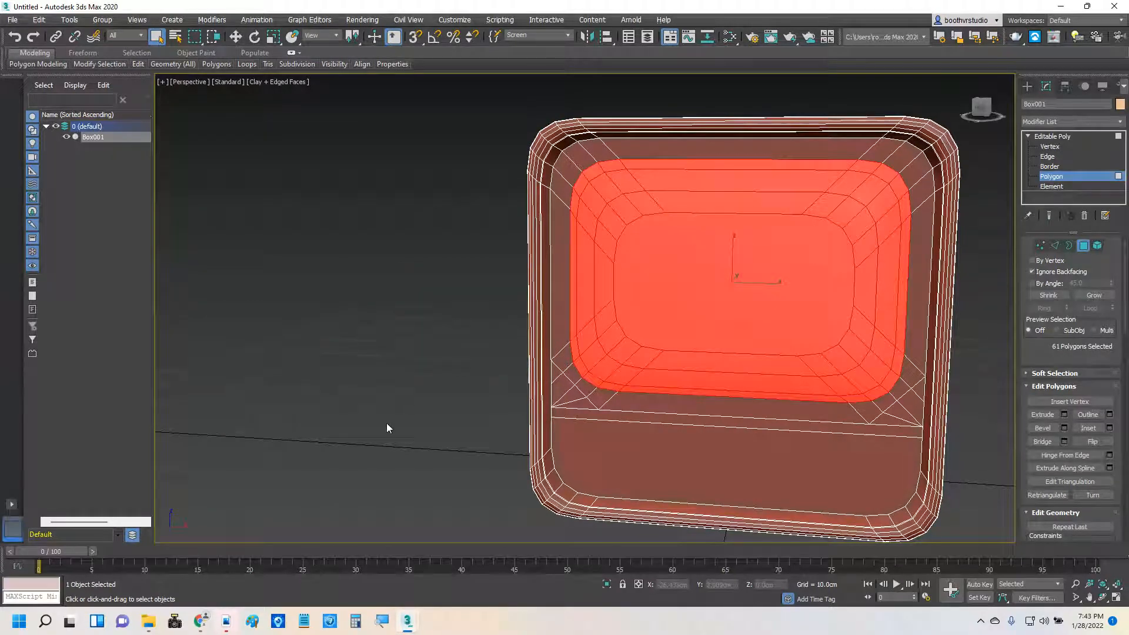
key("m")
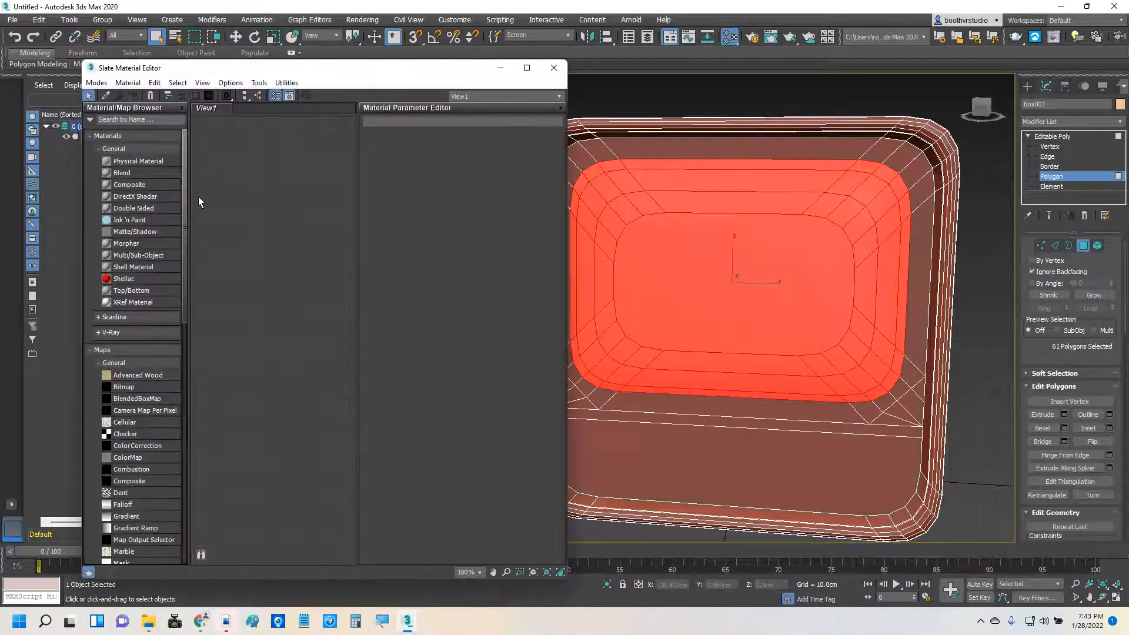
left_click(201, 622)
left_click(59, 539)
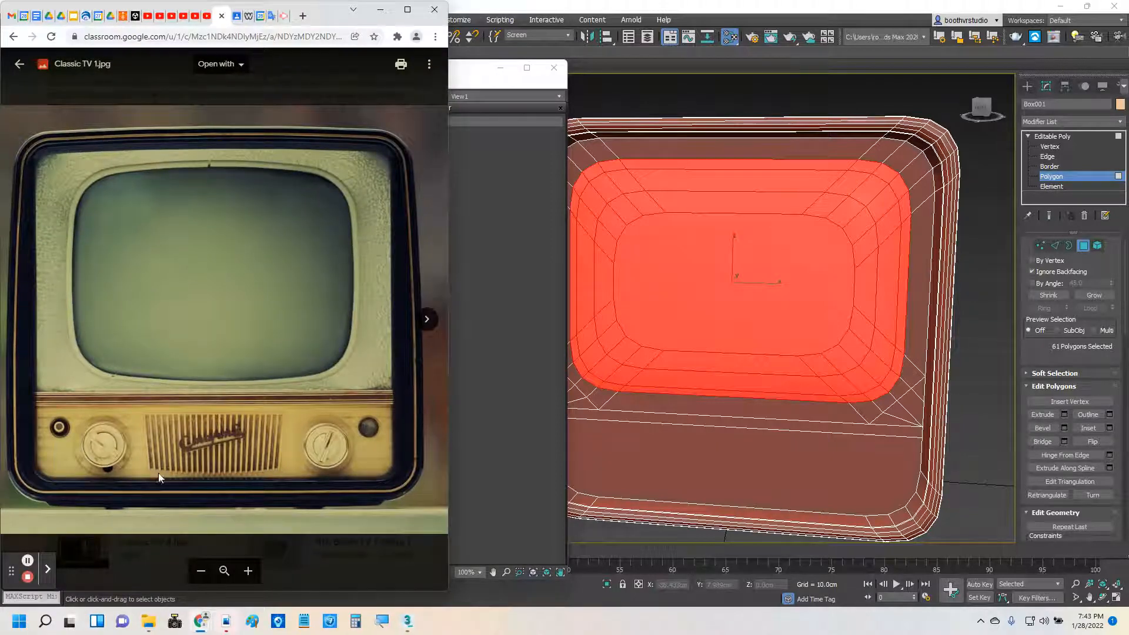
left_click(482, 86)
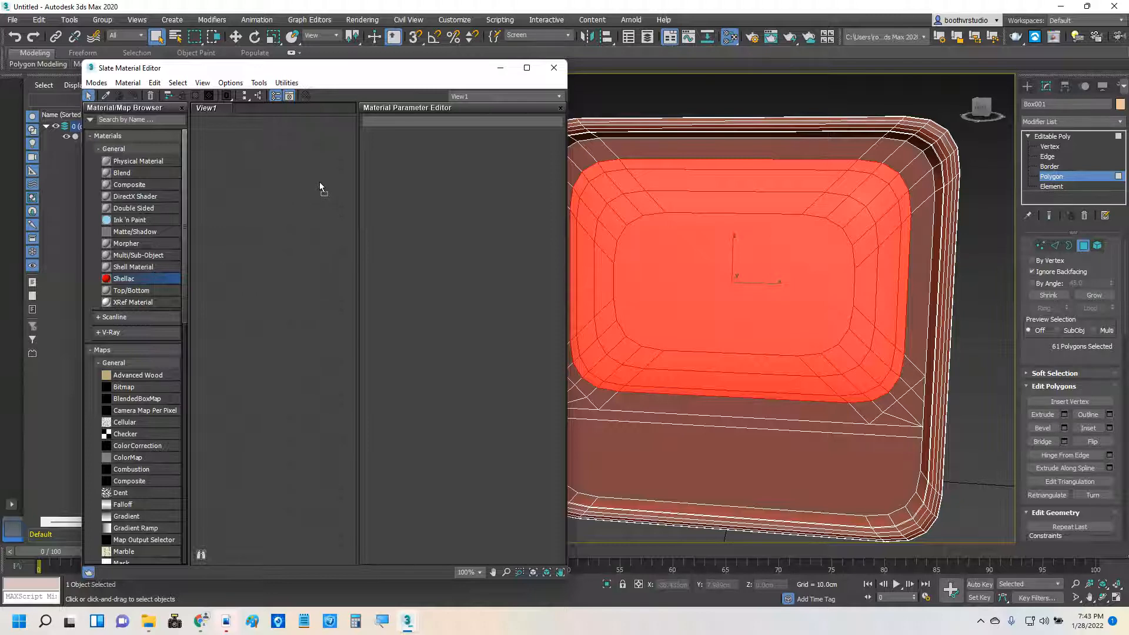
- Add a Shellac material to the Slate Material Editor view and show its parameters
left_click_drag(320, 183, 324, 187)
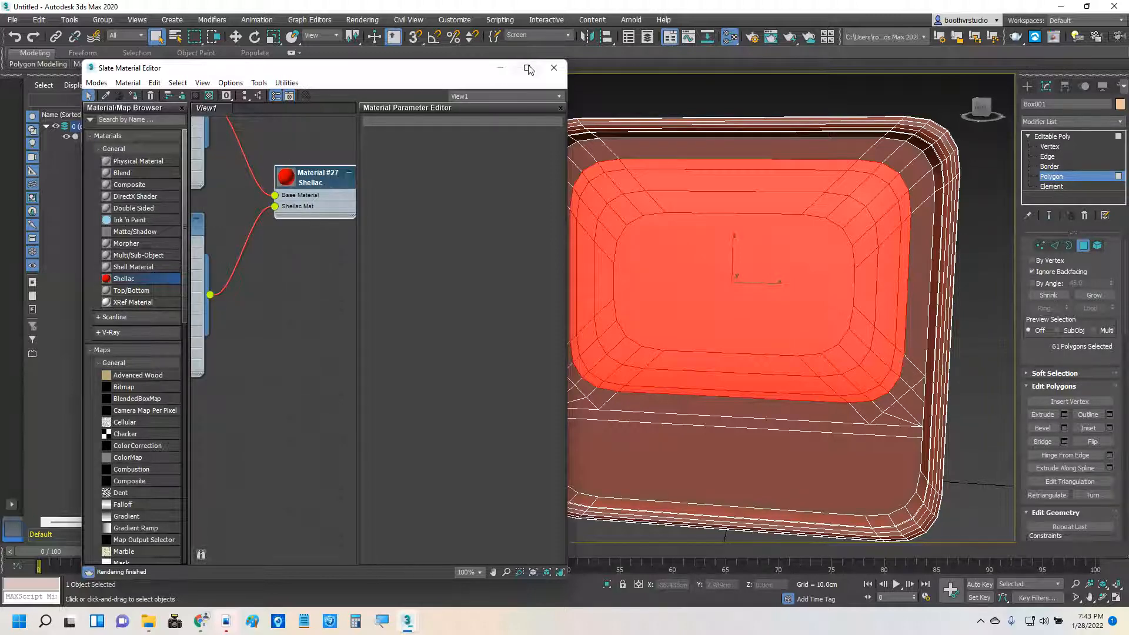
left_click(527, 68)
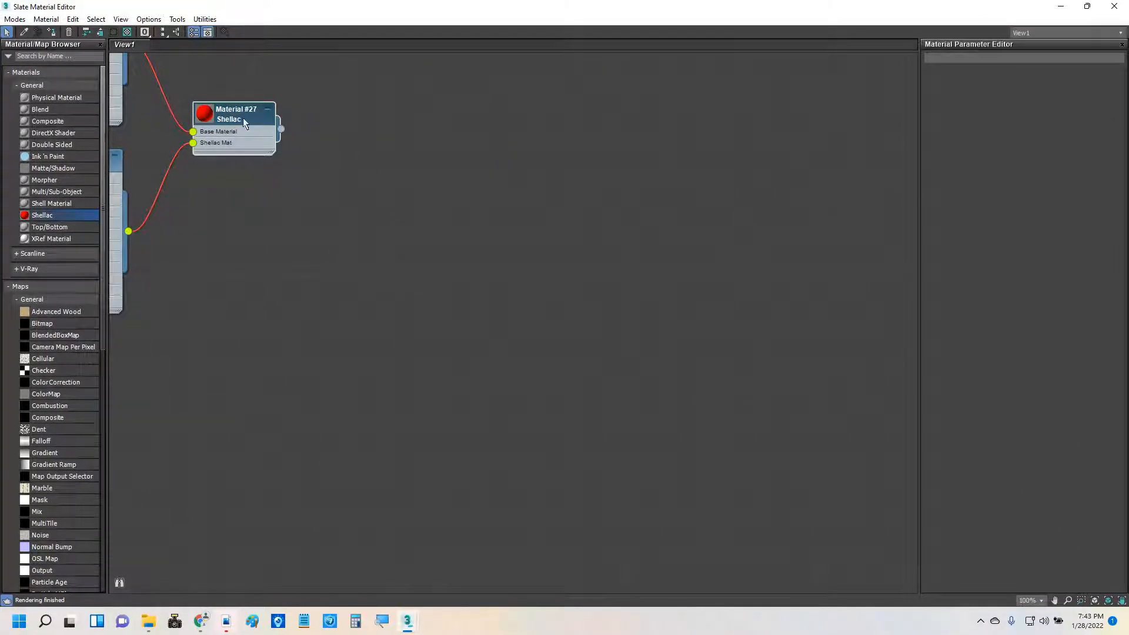
middle_click_drag(357, 204, 461, 298)
double_click(356, 231)
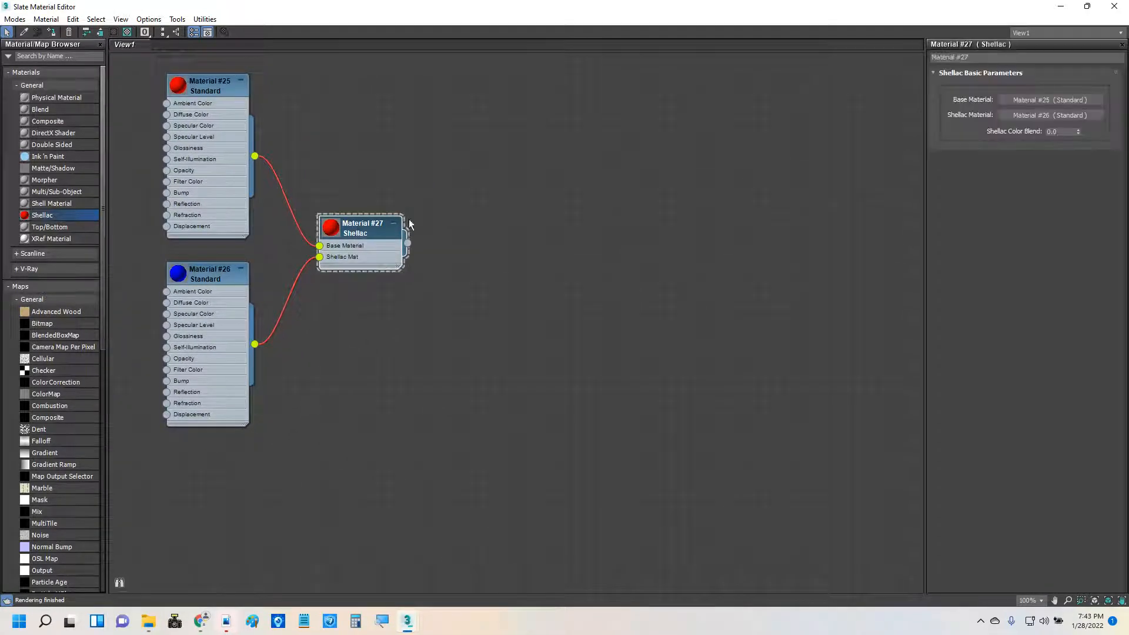
left_click_drag(994, 59, 916, 61)
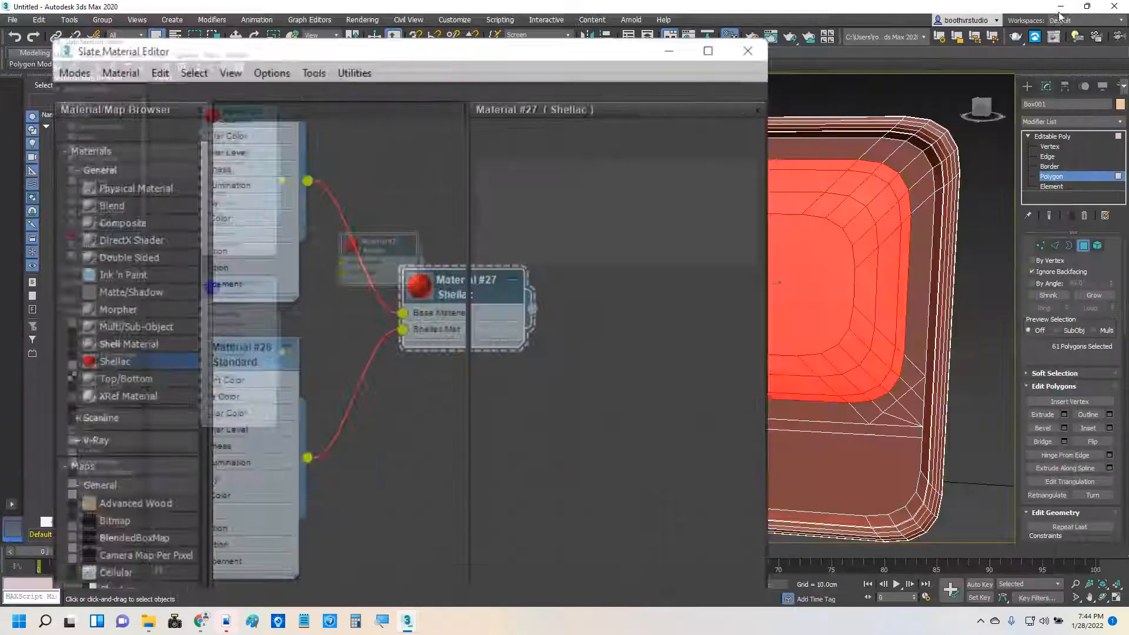
left_click(1087, 5)
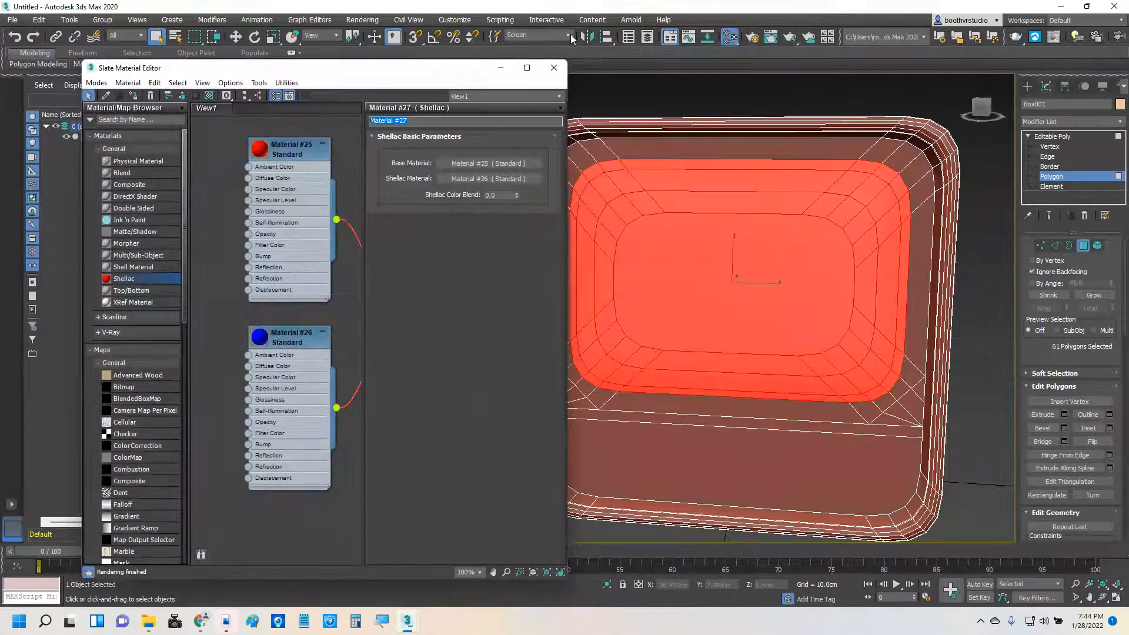
- Rename the Shellac material to Control Panel after checking the named selection sets and the reference image in Chrome
left_click(570, 35)
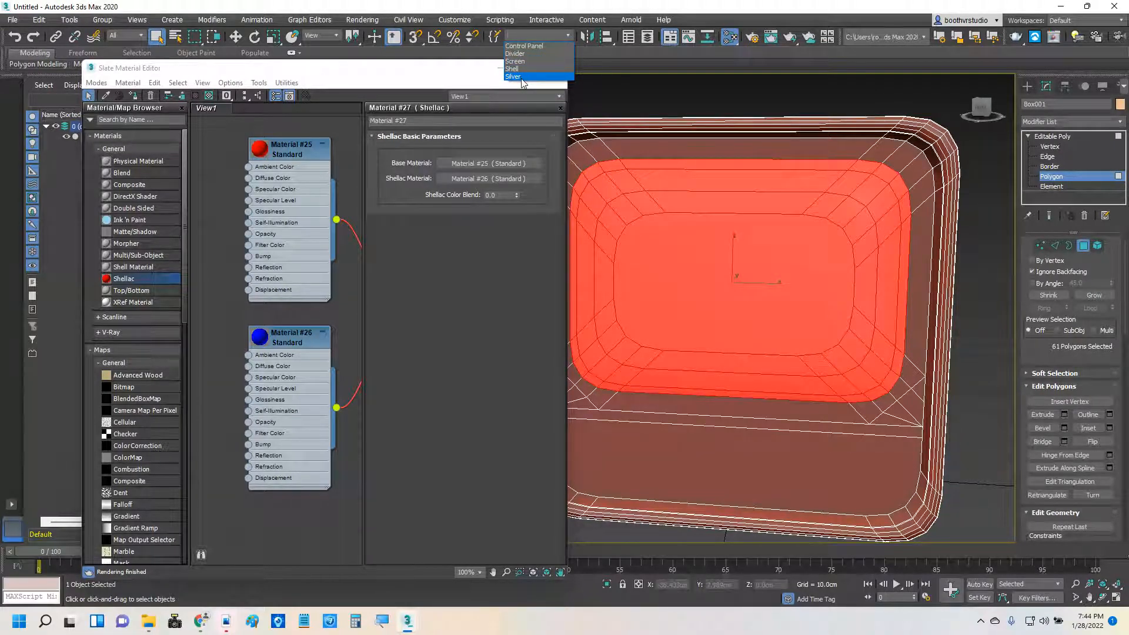
left_click(201, 621)
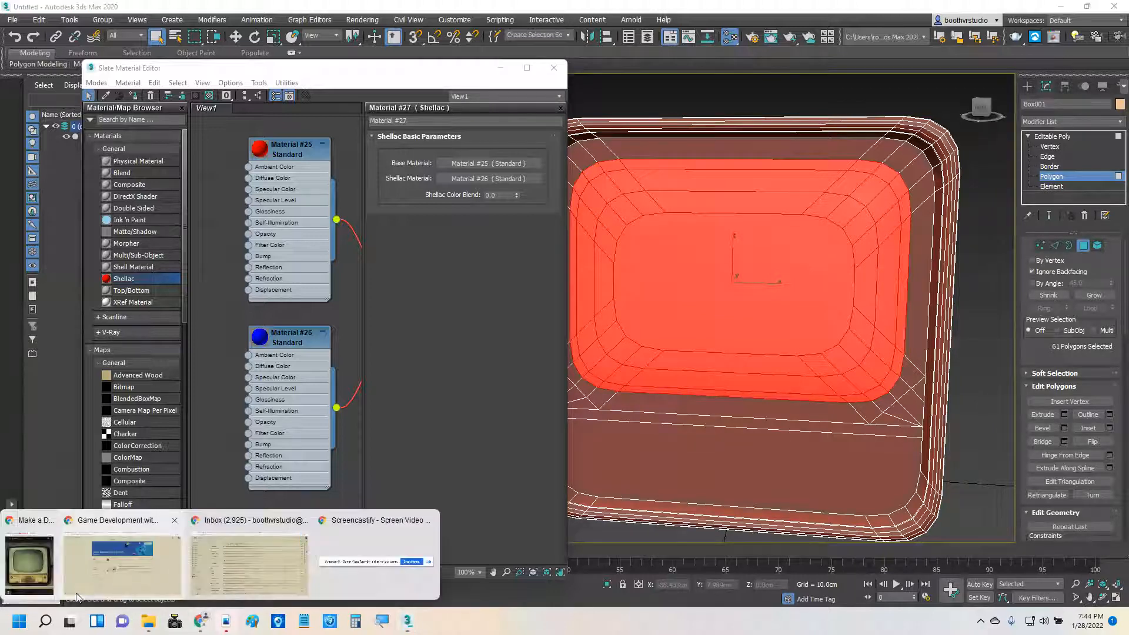
left_click(29, 561)
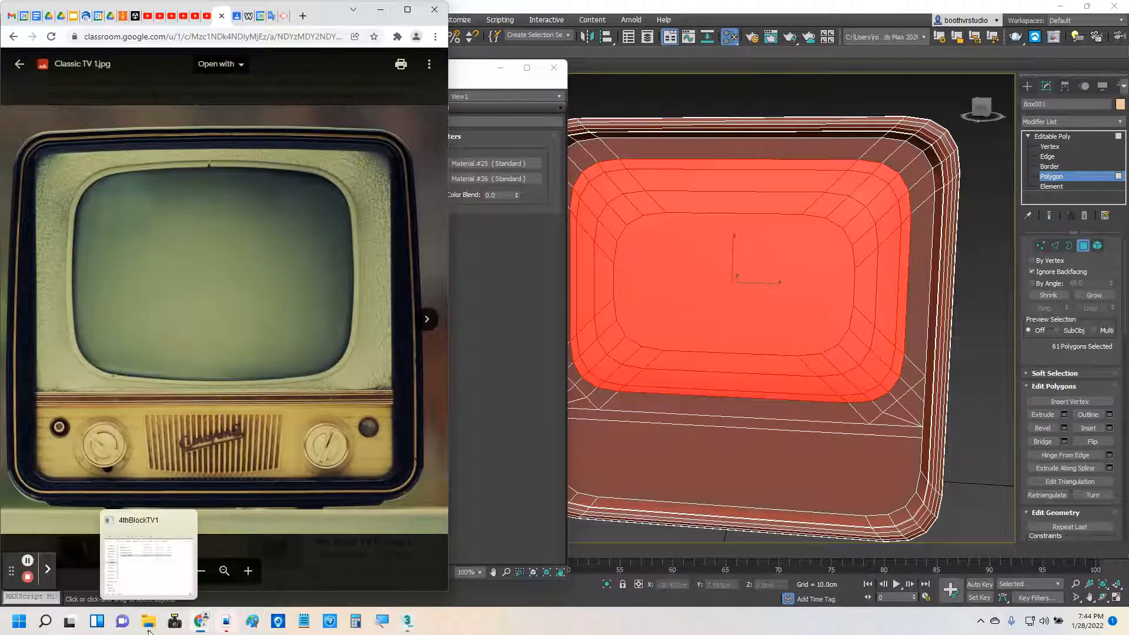
mouse_move(201, 622)
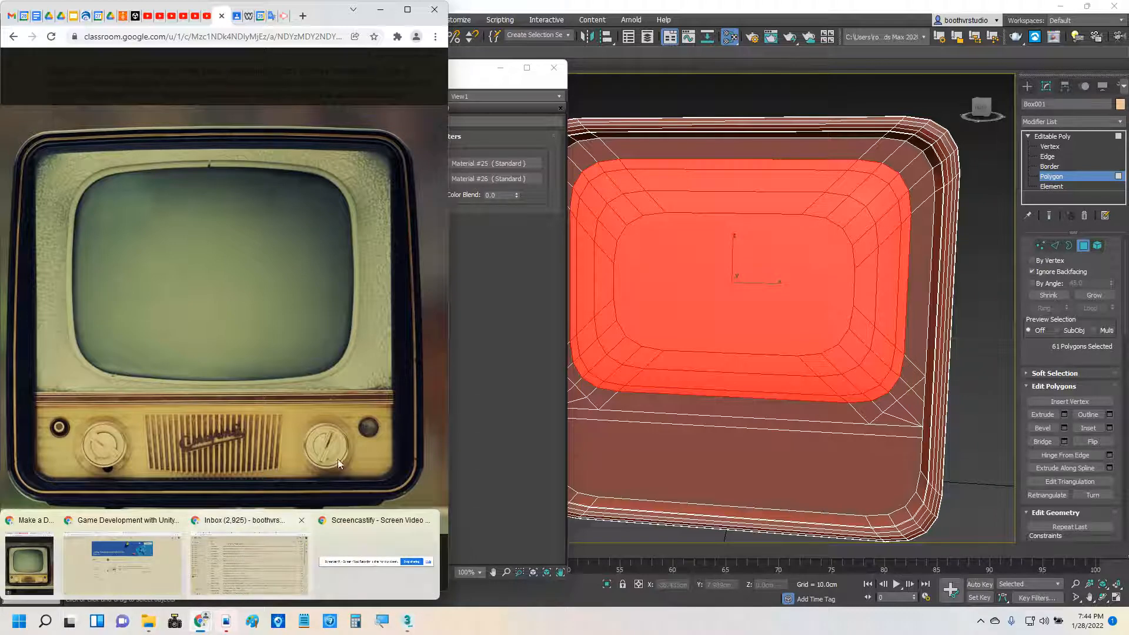
left_click(473, 76)
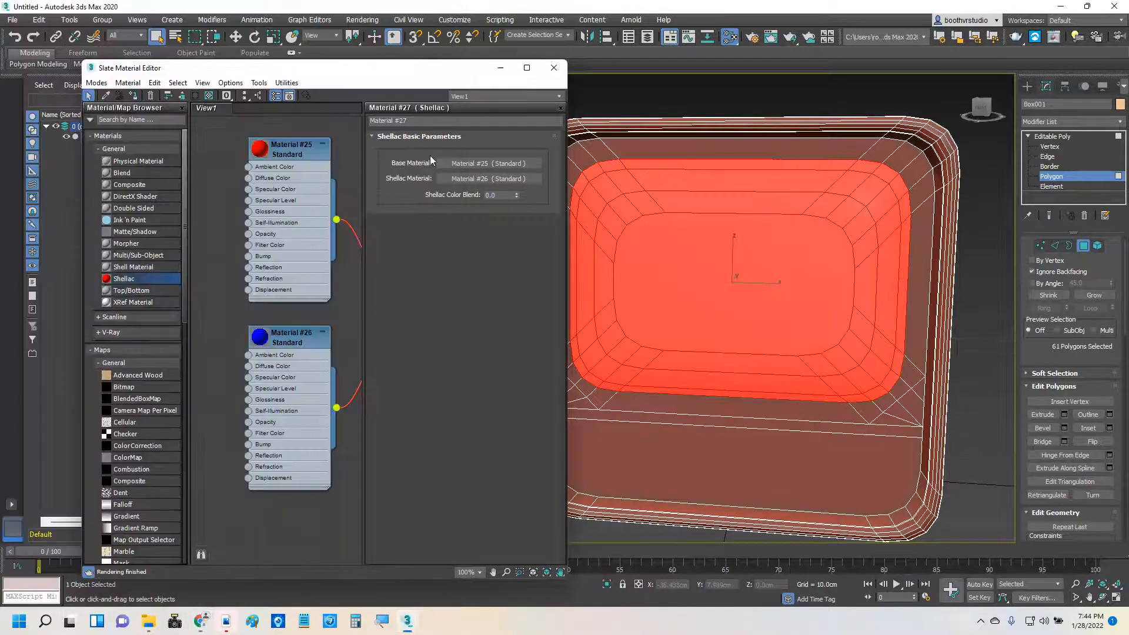
left_click_drag(423, 121, 383, 115)
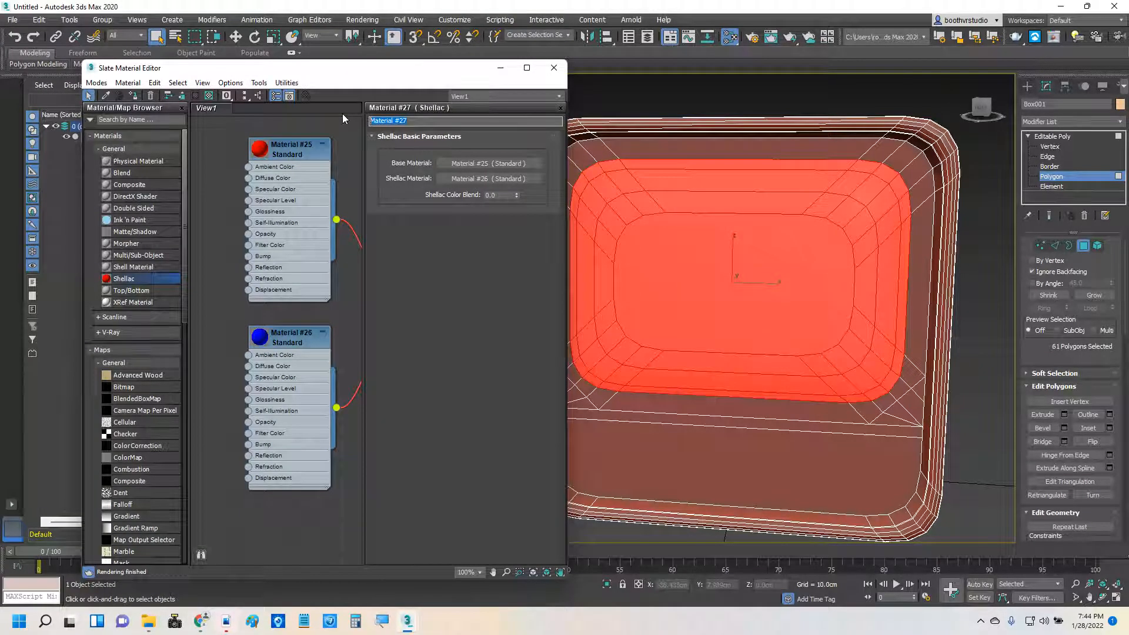
type("Control Panel")
- Try a dark gold diffuse colour (RGB 121, 74, 0) on the base material and compare it with the reference image in Chrome
double_click(282, 154)
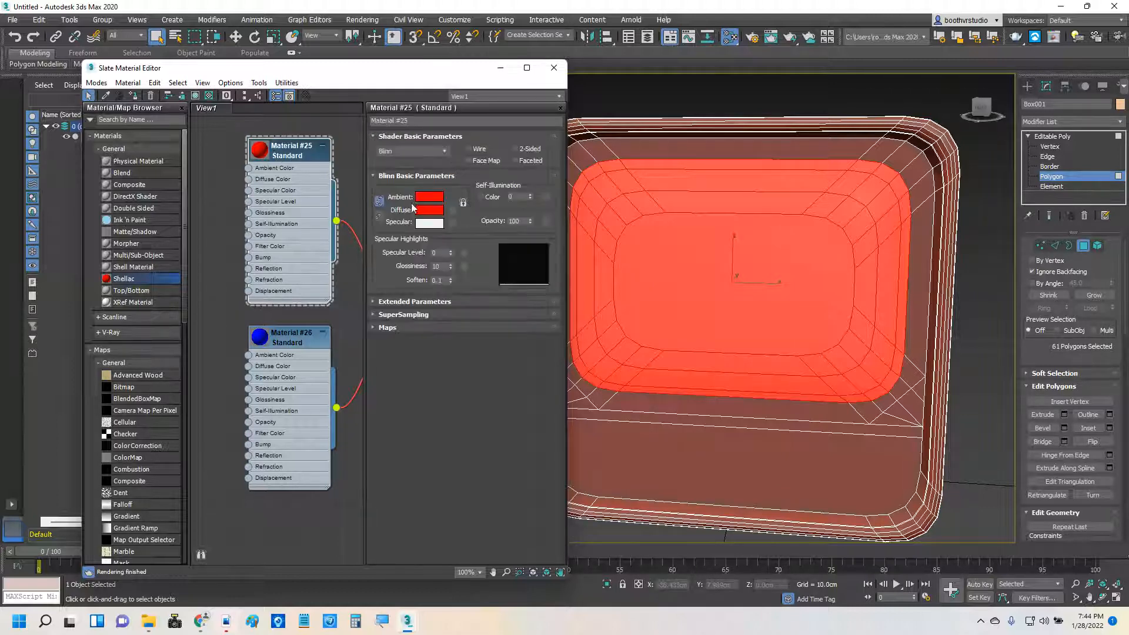
left_click(429, 210)
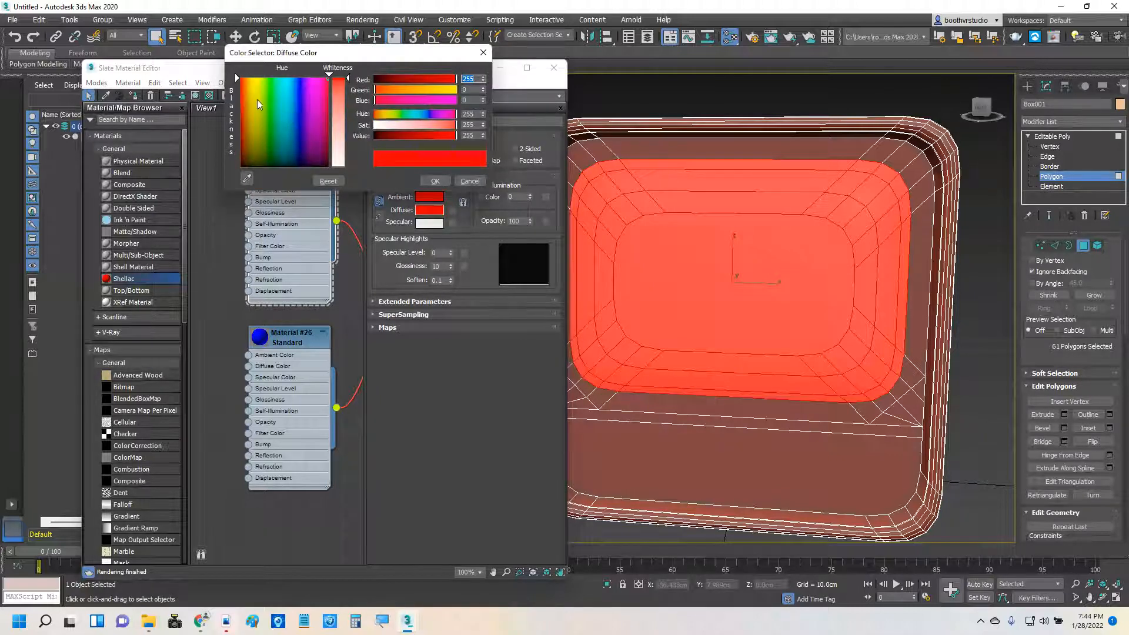
left_click(250, 87)
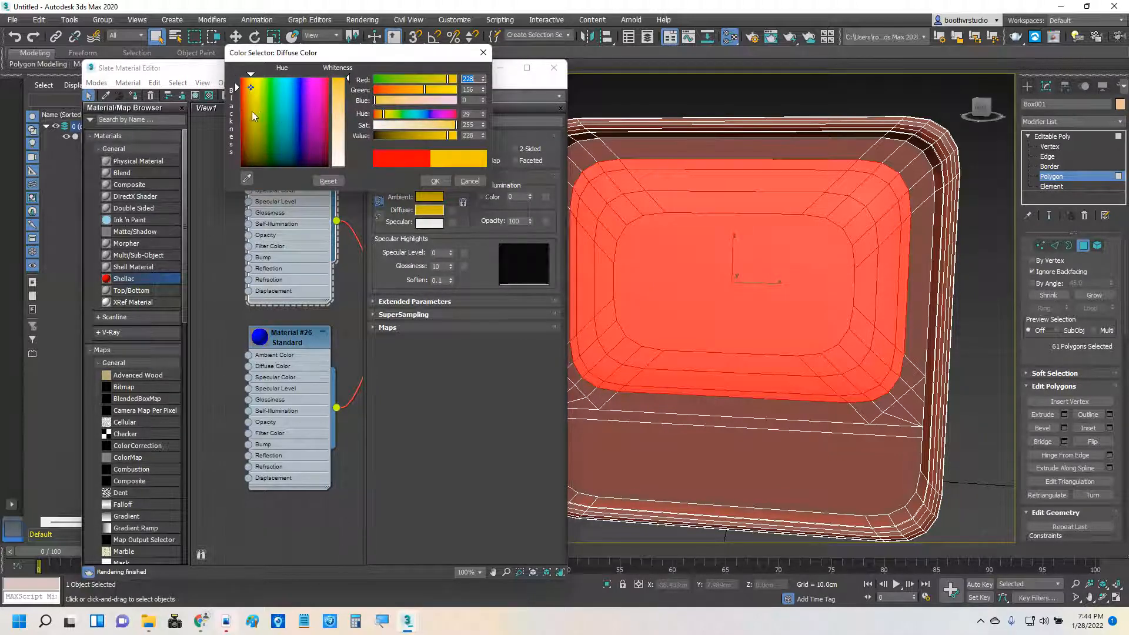
left_click(251, 116)
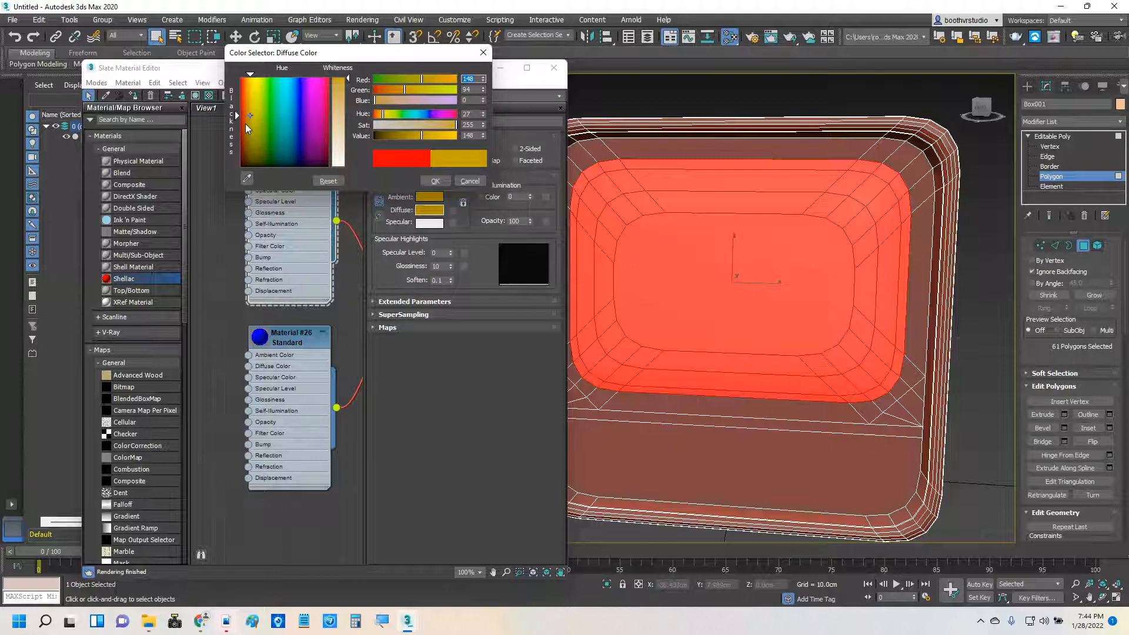
left_click_drag(247, 125, 250, 125)
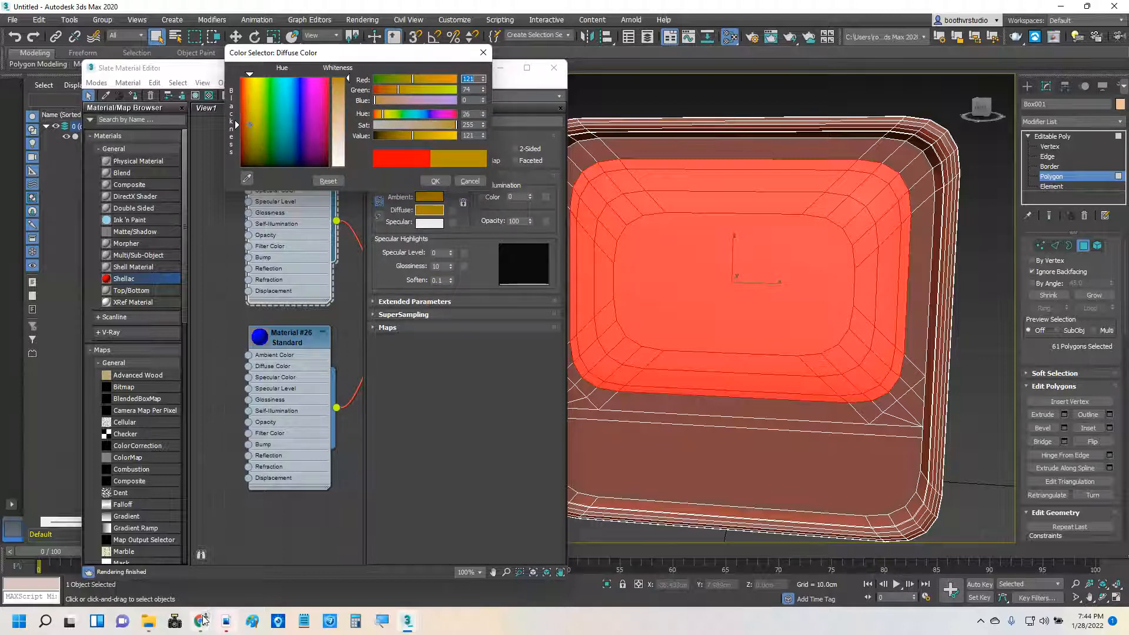
mouse_move(202, 620)
left_click(65, 517)
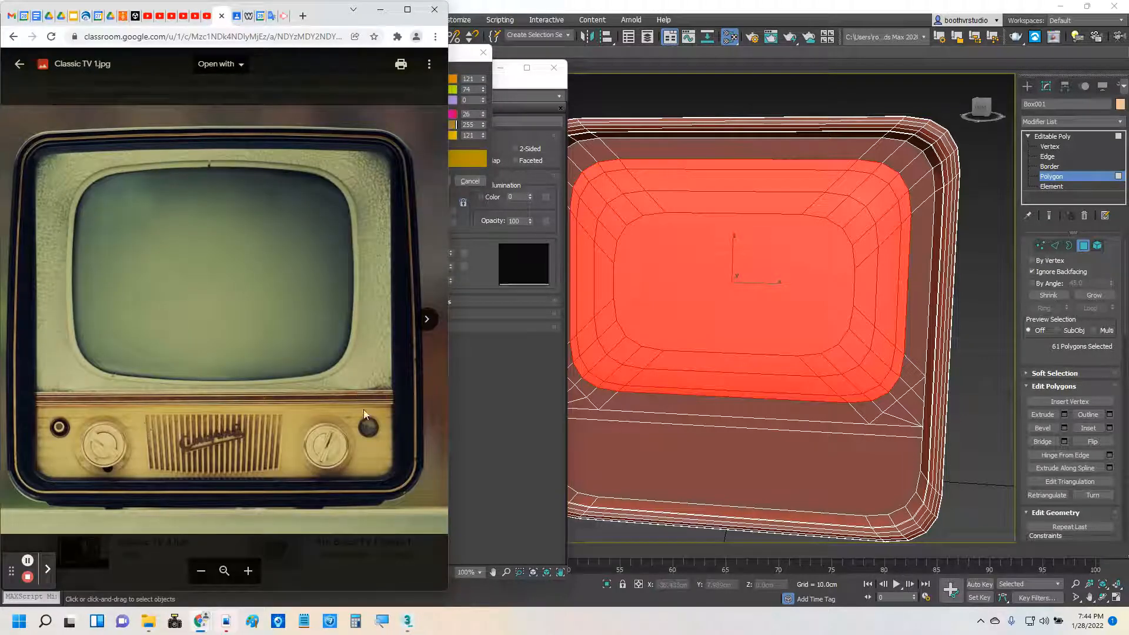
left_click(456, 57)
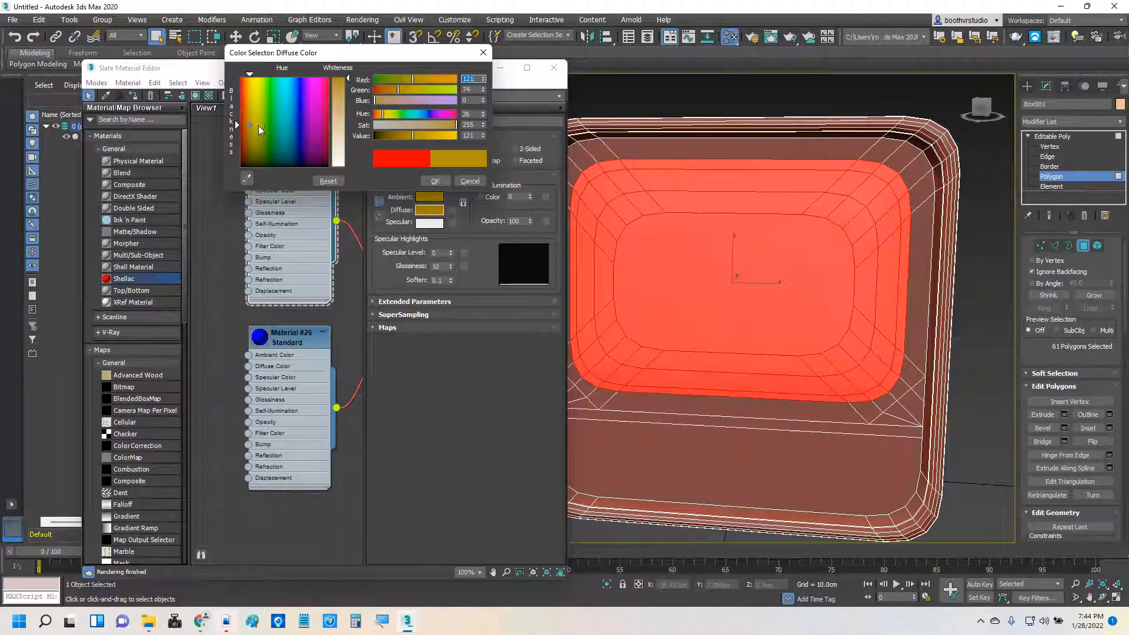
- Set the base material's diffuse colour to a muted yellow with red 188, green 166 and blue 19
left_click(261, 142)
left_click_drag(254, 111, 253, 101)
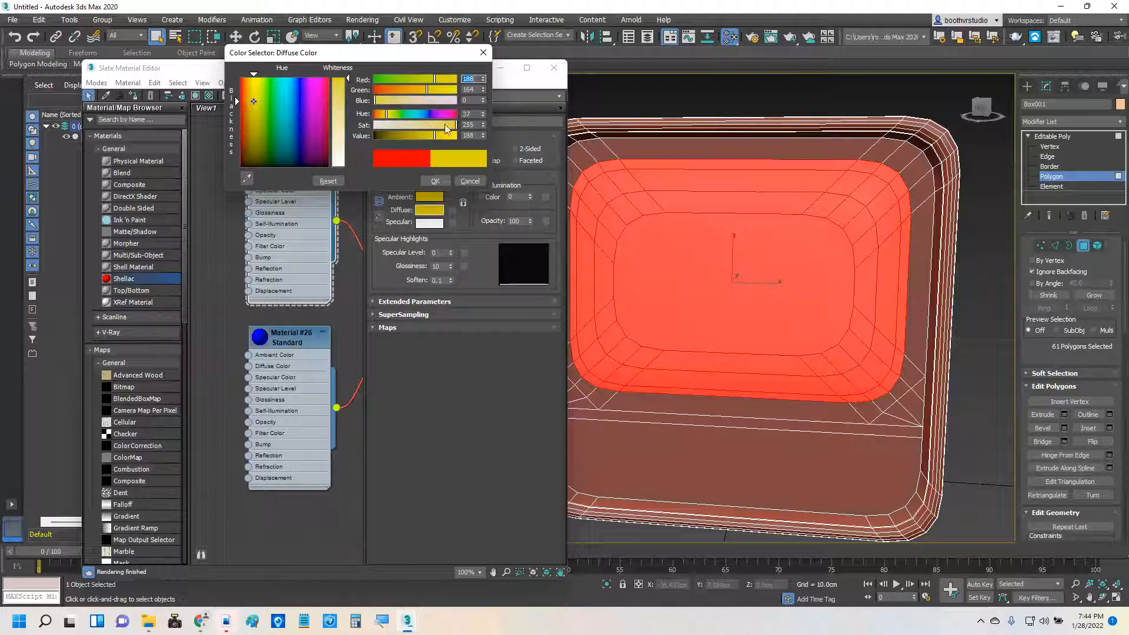
left_click_drag(454, 124, 444, 128)
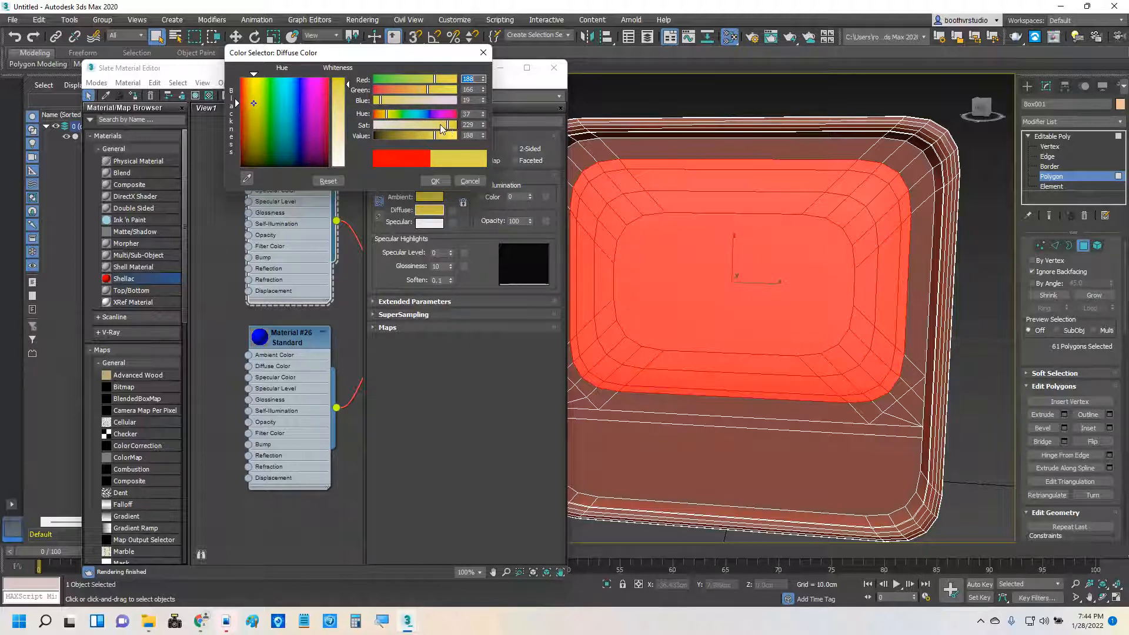
left_click(435, 181)
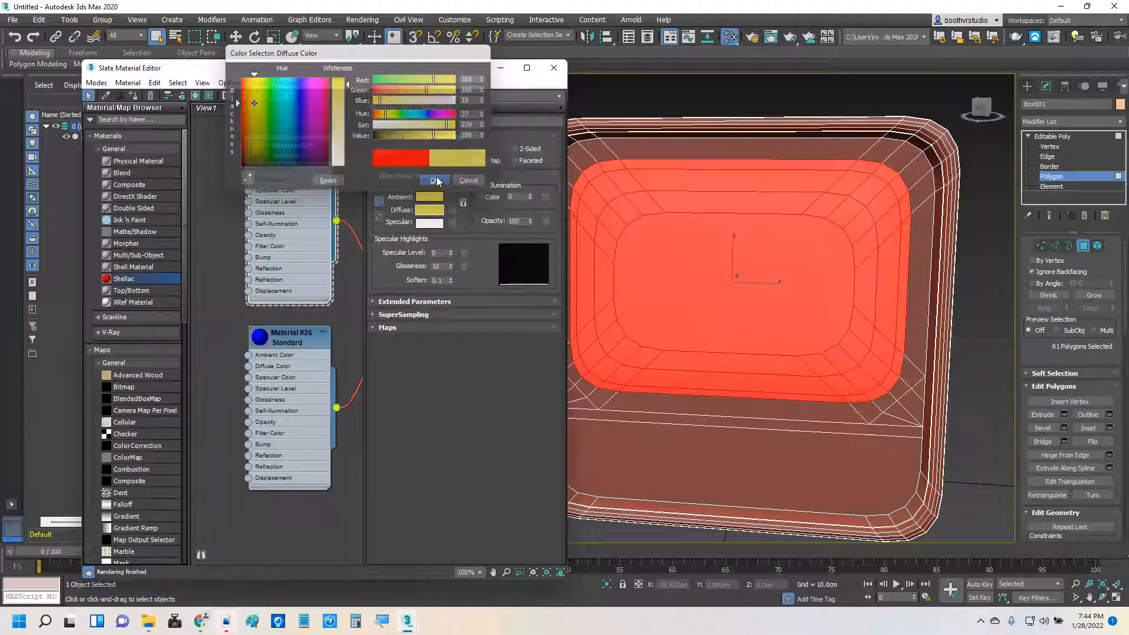
- Select the Control Panel polygon set and assign the Control Panel Shellac material to it
middle_click_drag(304, 251, 188, 197)
middle_click_drag(301, 248, 232, 227)
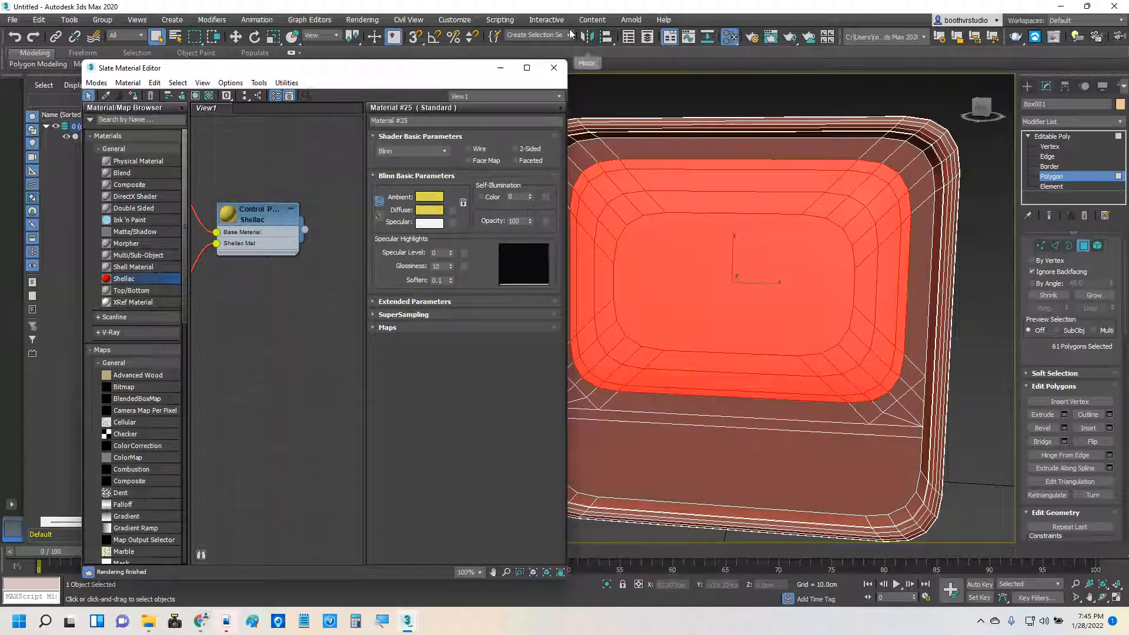
left_click(536, 35)
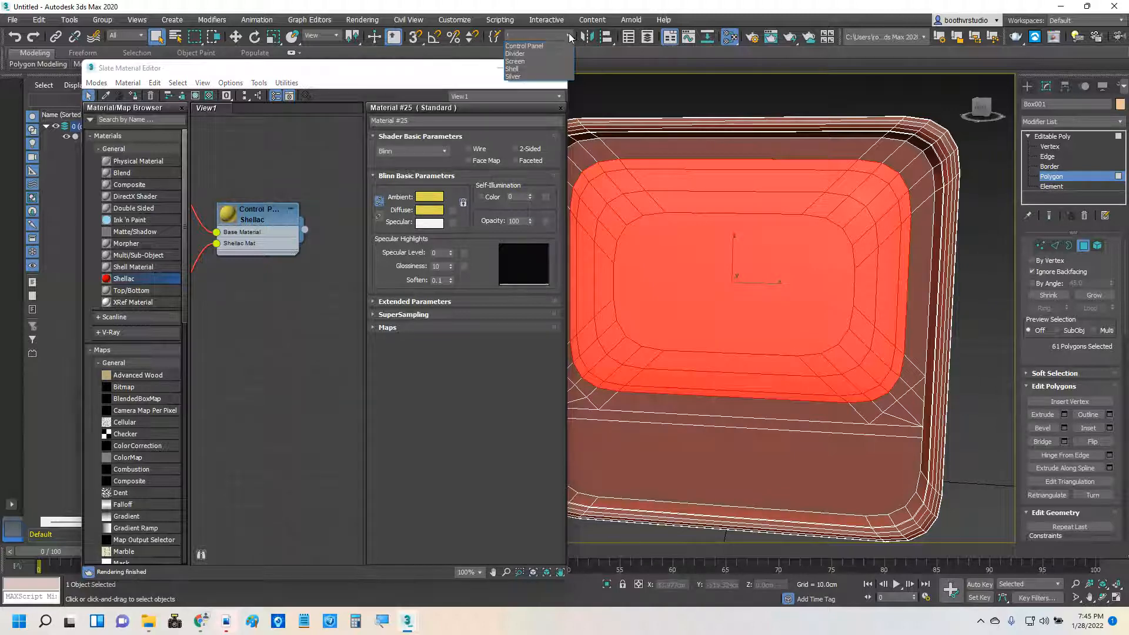
left_click(532, 47)
left_click_drag(304, 229, 889, 475)
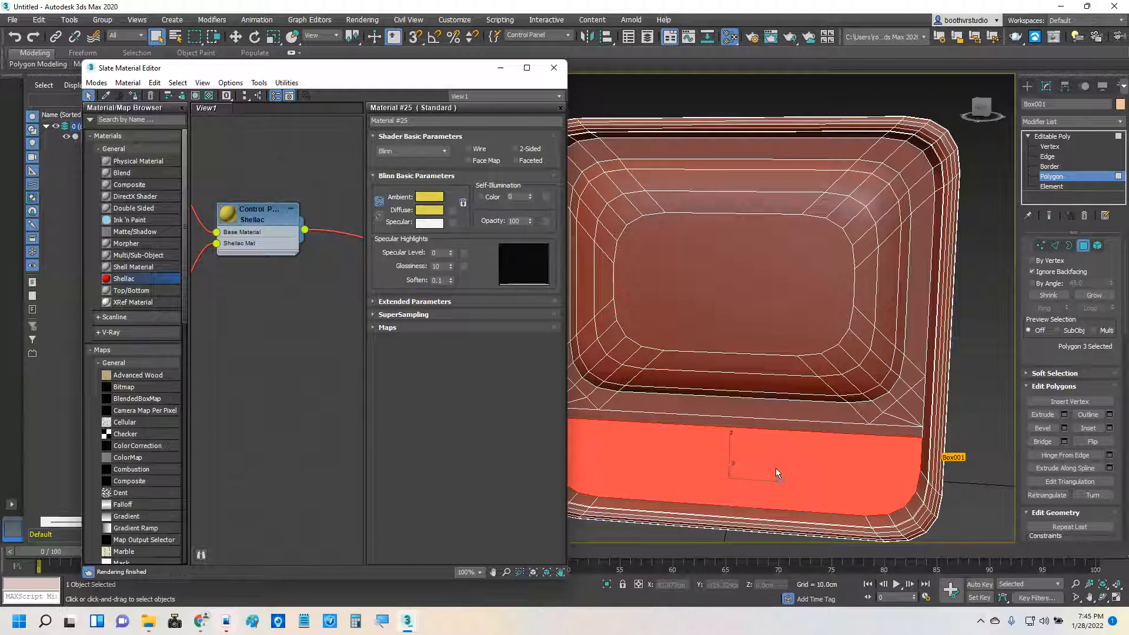
- Render the perspective view to check the yellow material on the control panel, and minimise the material editor
left_click_drag(774, 461, 771, 461)
left_click(790, 36)
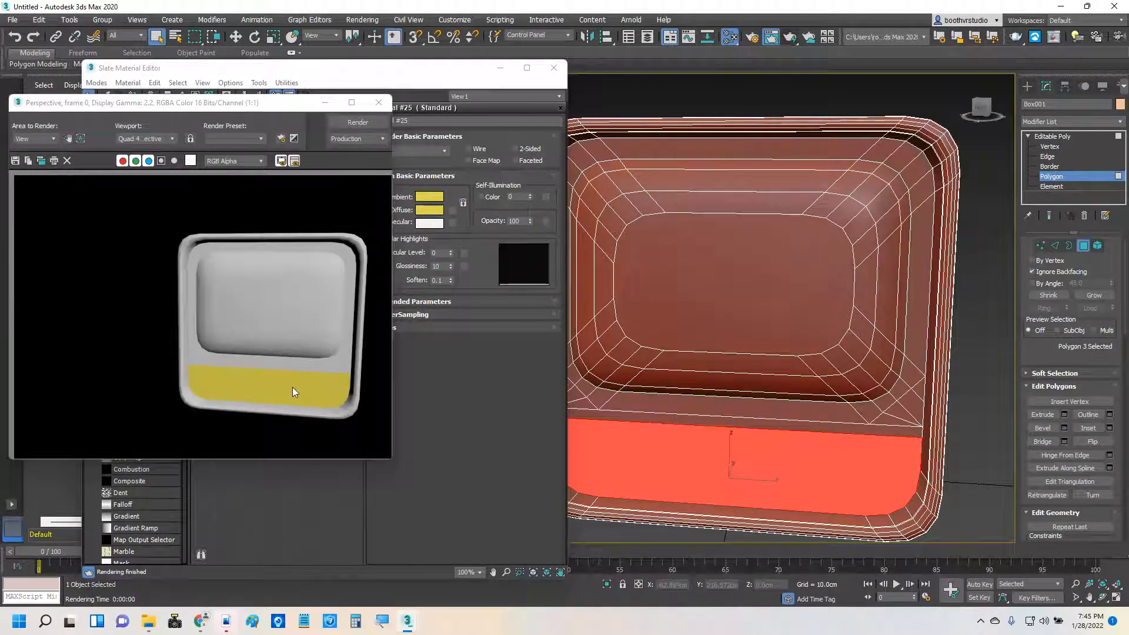
left_click(502, 69)
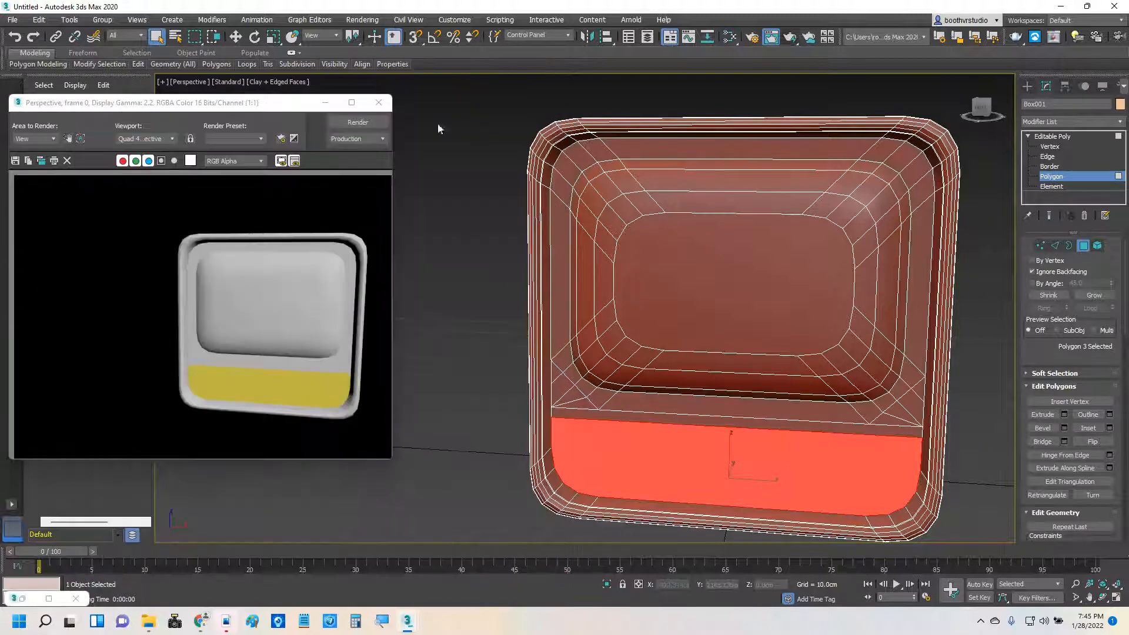
- Maximise the material editor, collapse the Control Panel Shellac and its two sub-material nodes, and auto-arrange the tree compactly
left_click(48, 599)
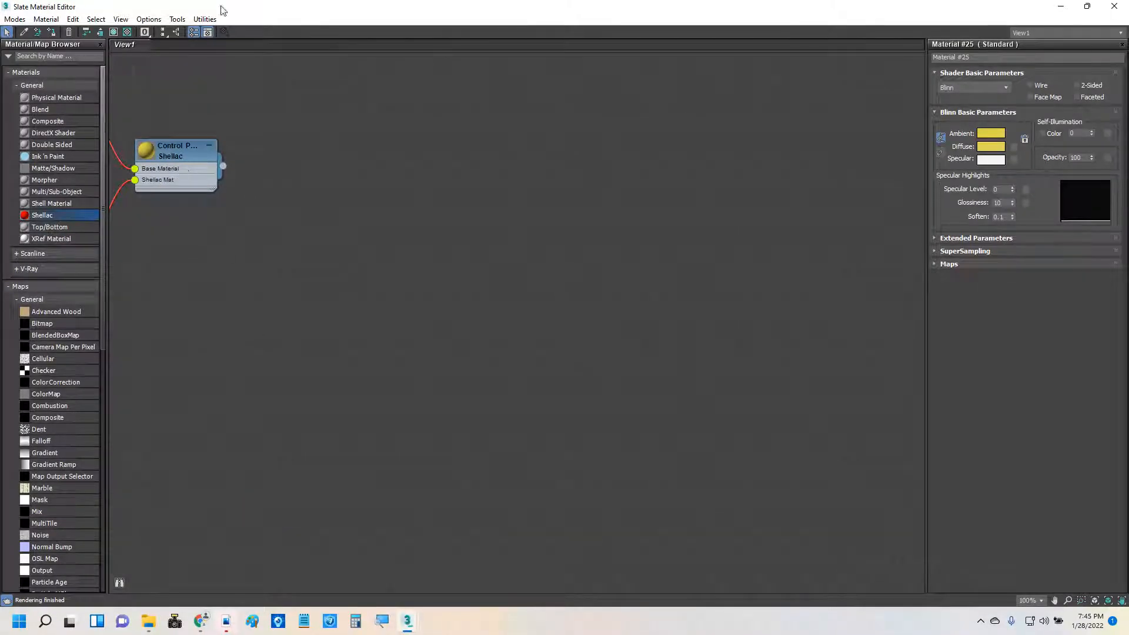
key("z")
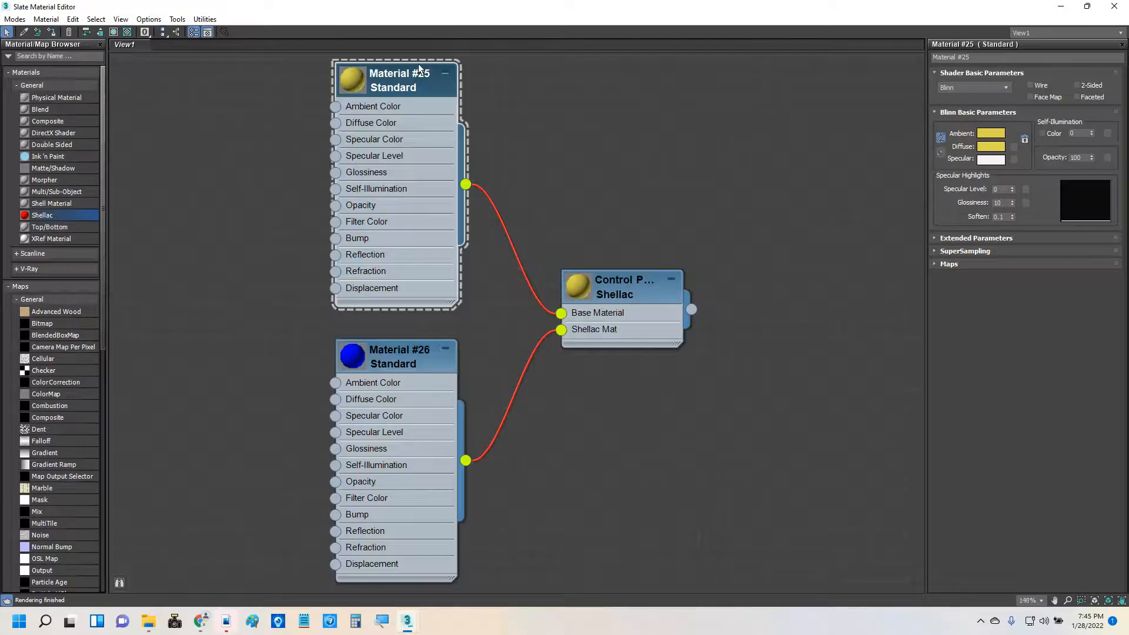
left_click(446, 73)
left_click(445, 348)
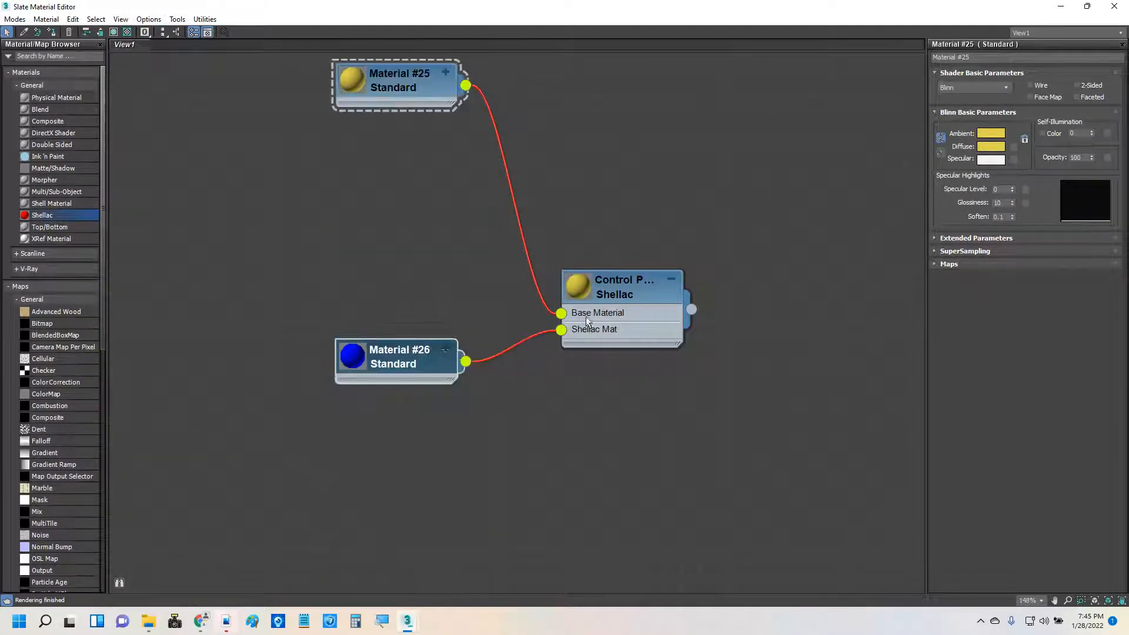
left_click(671, 279)
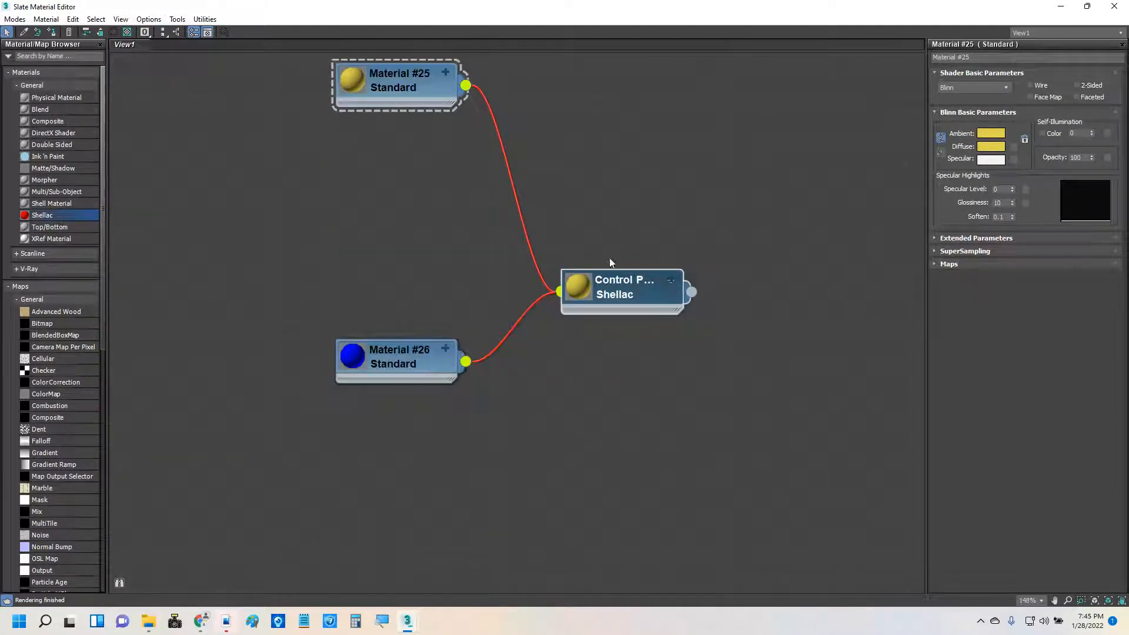
left_click(173, 31)
scroll(398, 217, "down", 8)
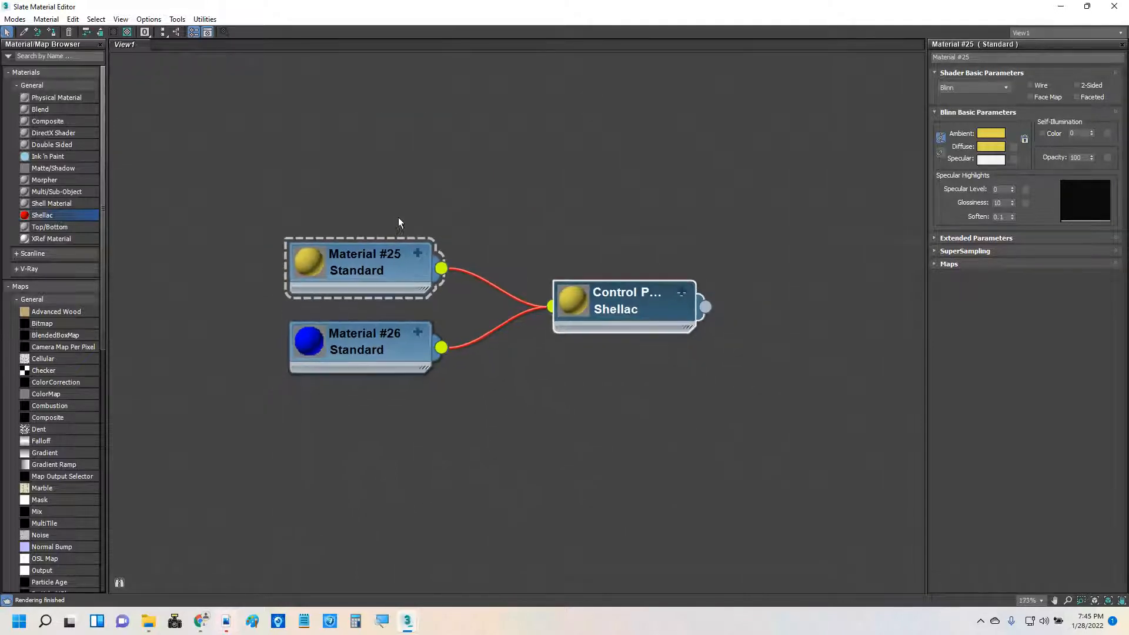
- Add a second Shellac material beside the Control Panel tree and rename it Shell
middle_click_drag(415, 390, 276, 197)
left_click_drag(369, 282, 560, 281)
double_click(557, 288)
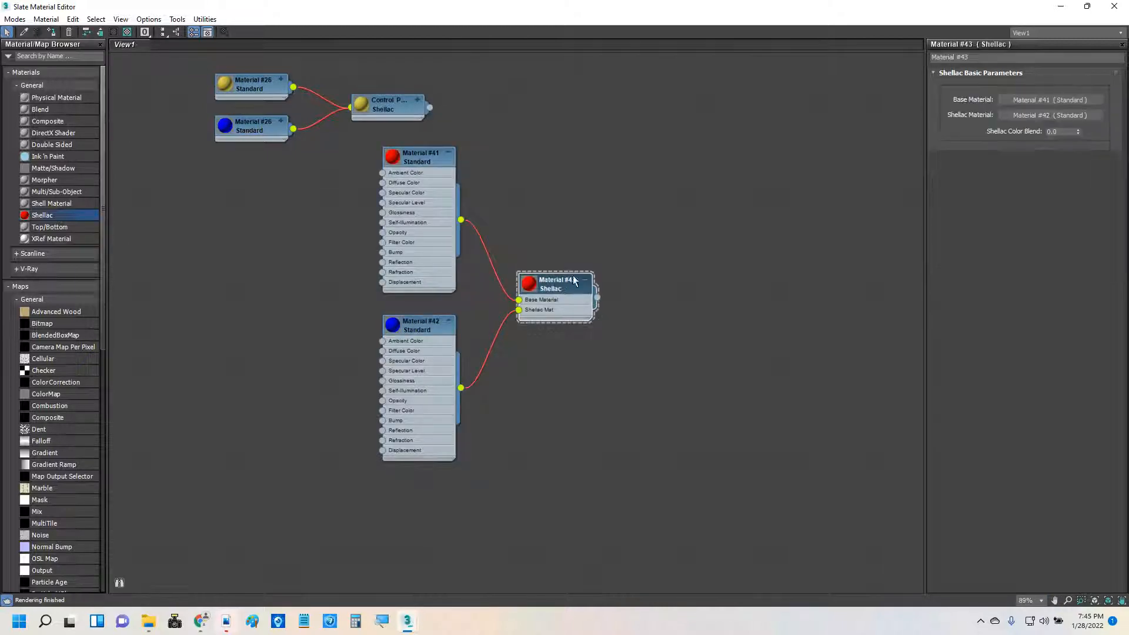
left_click(976, 57)
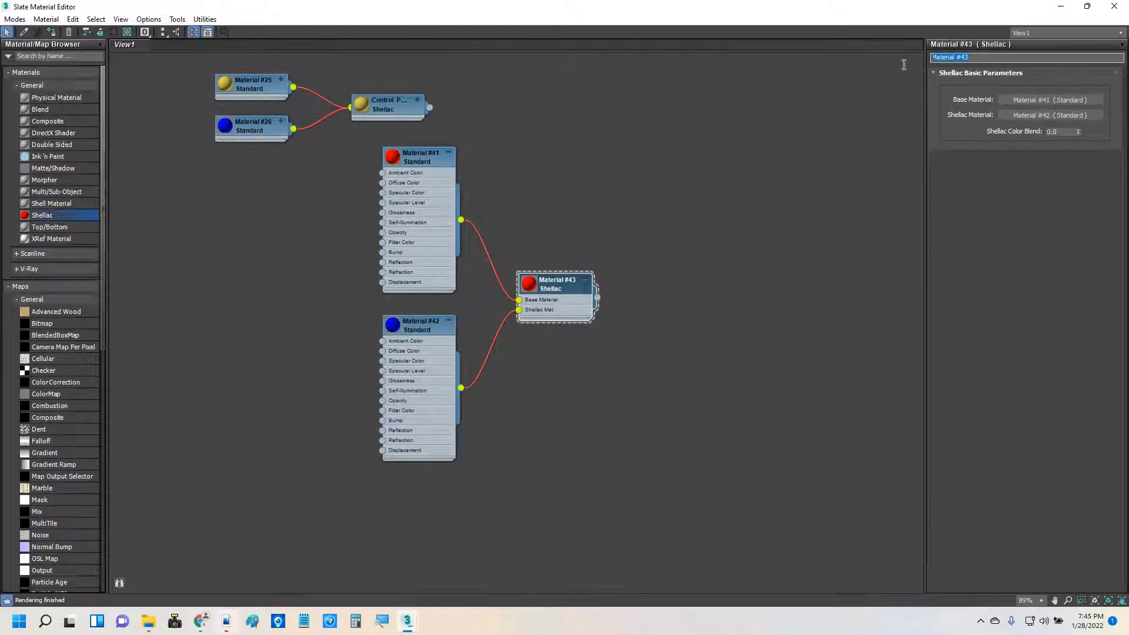
type("Shell")
left_click(566, 287)
- Set the diffuse colour of the Shell material's base to dark red with red 47, green 0 and blue 0
double_click(404, 157)
double_click(404, 157)
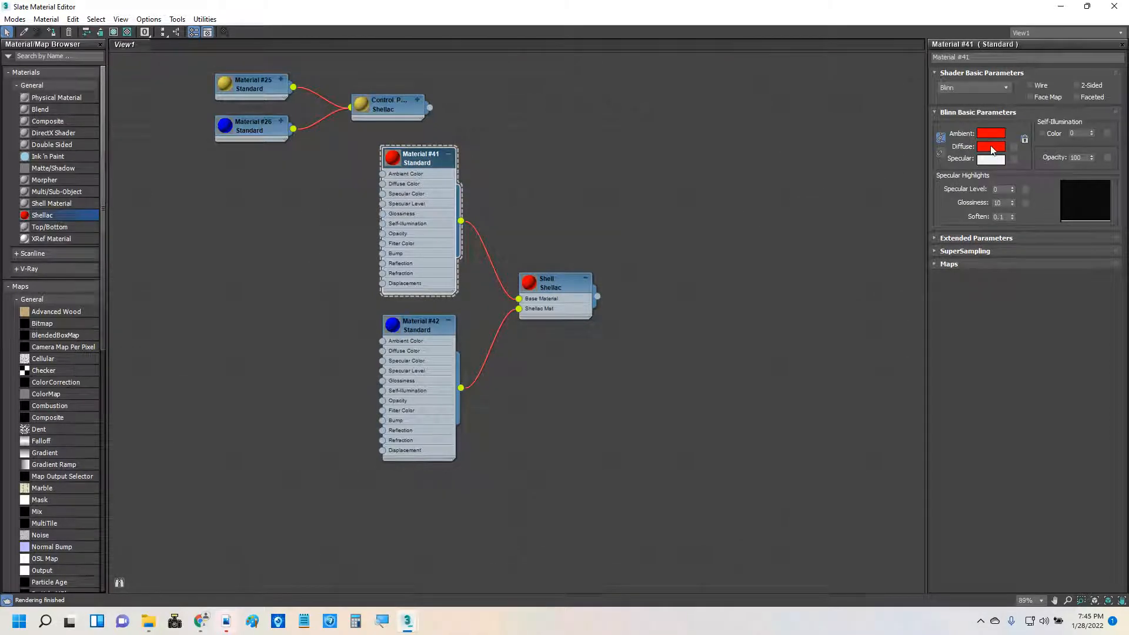
left_click(990, 147)
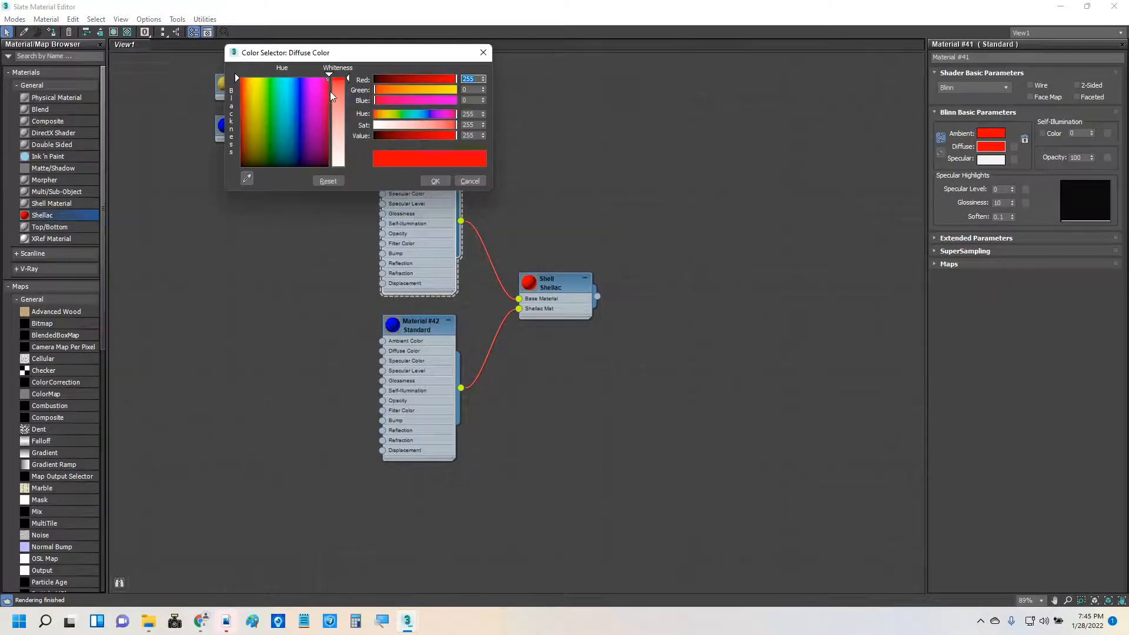
left_click(389, 79)
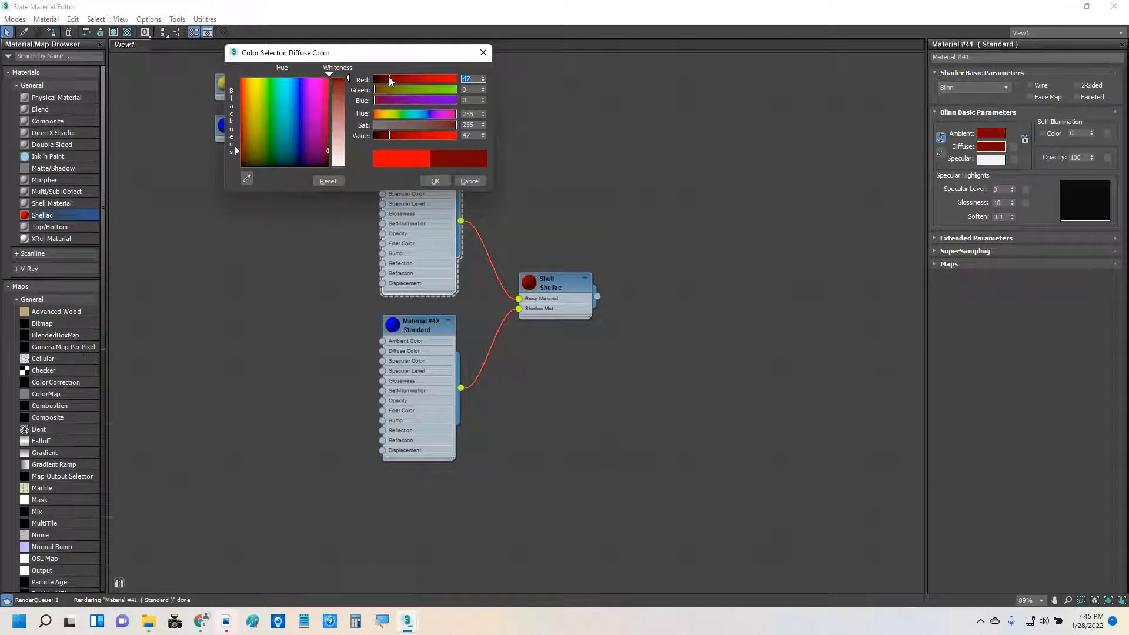
left_click(436, 182)
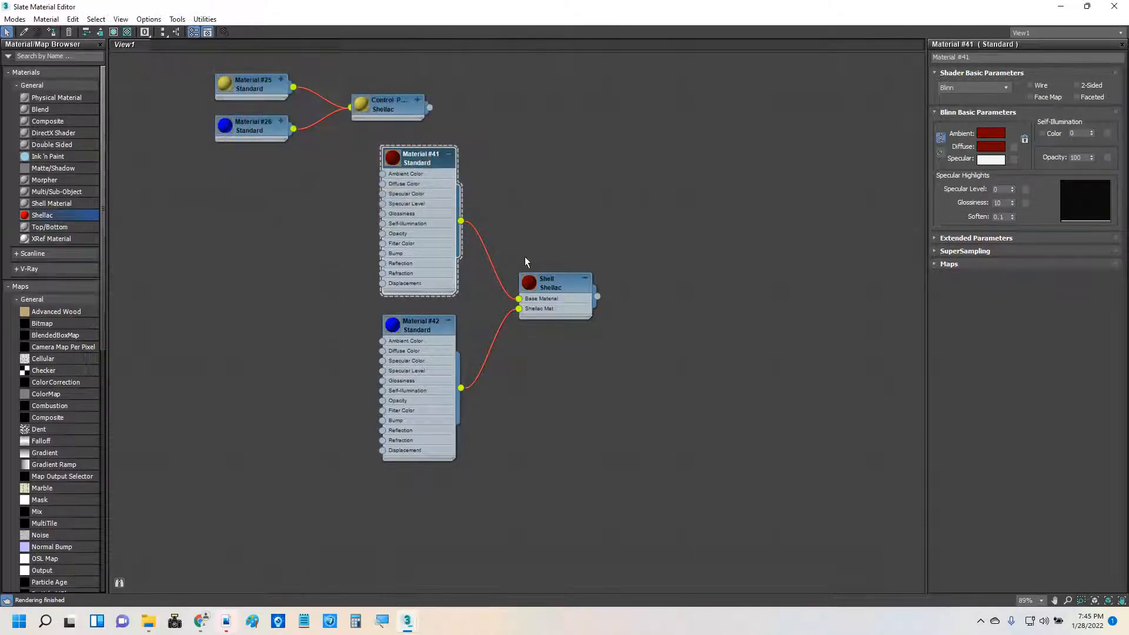
- Restore the material editor to a smaller window and select the Shell polygon set on the TV model
left_click(1086, 7)
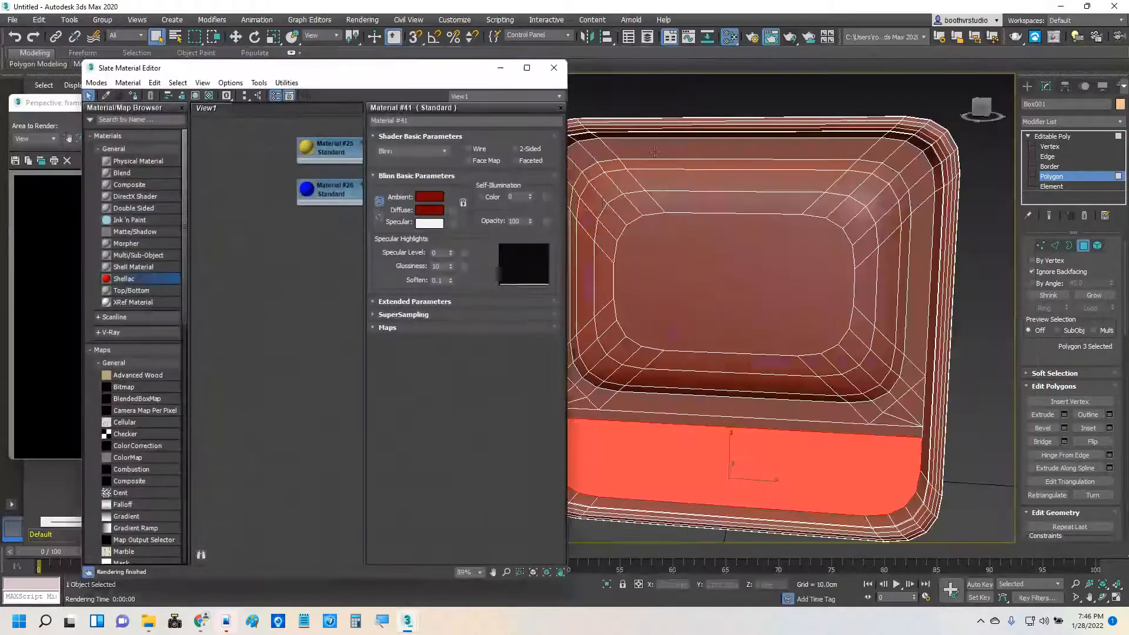
left_click(573, 37)
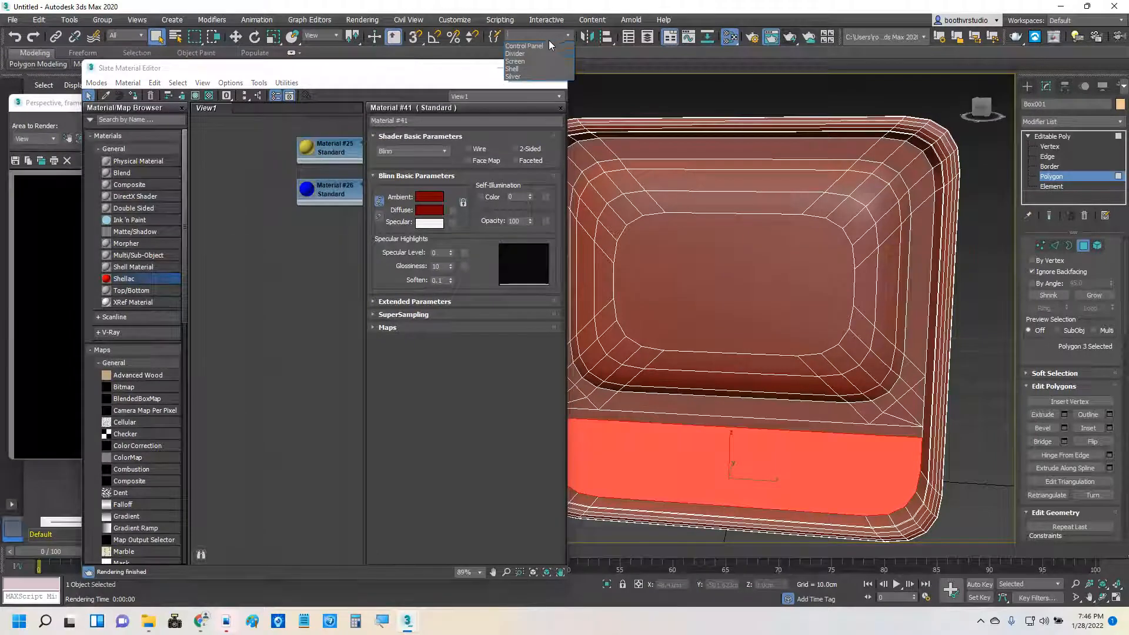
left_click(536, 67)
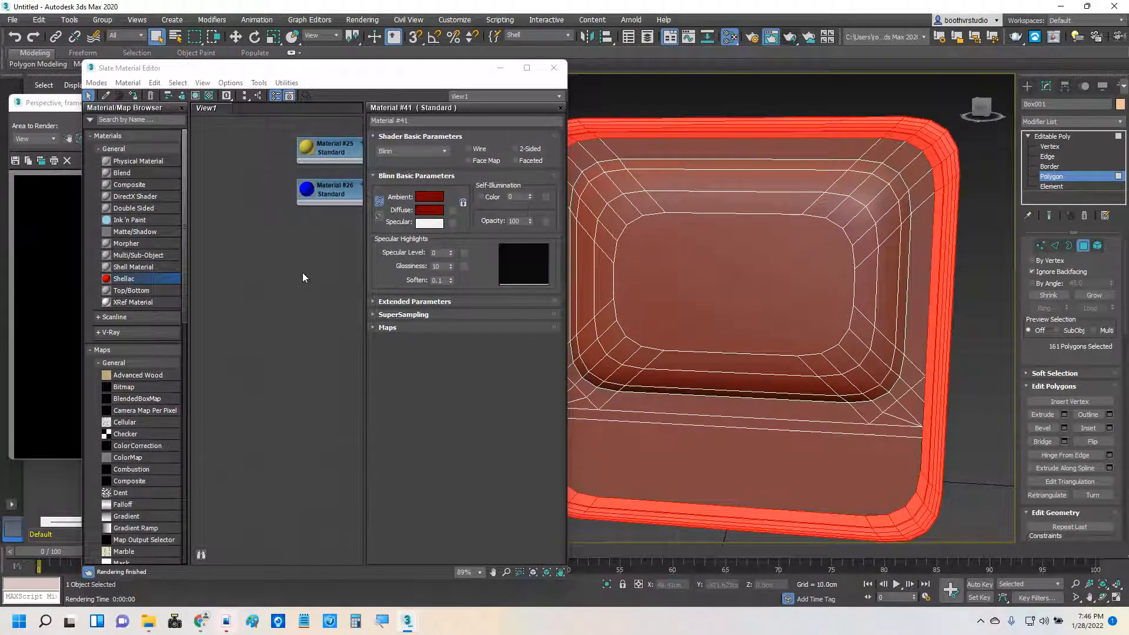
- Collapse the Shell Shellac and its two sub-material nodes, and auto-arrange all material trees
middle_click_drag(320, 276, 223, 289)
left_click(245, 96)
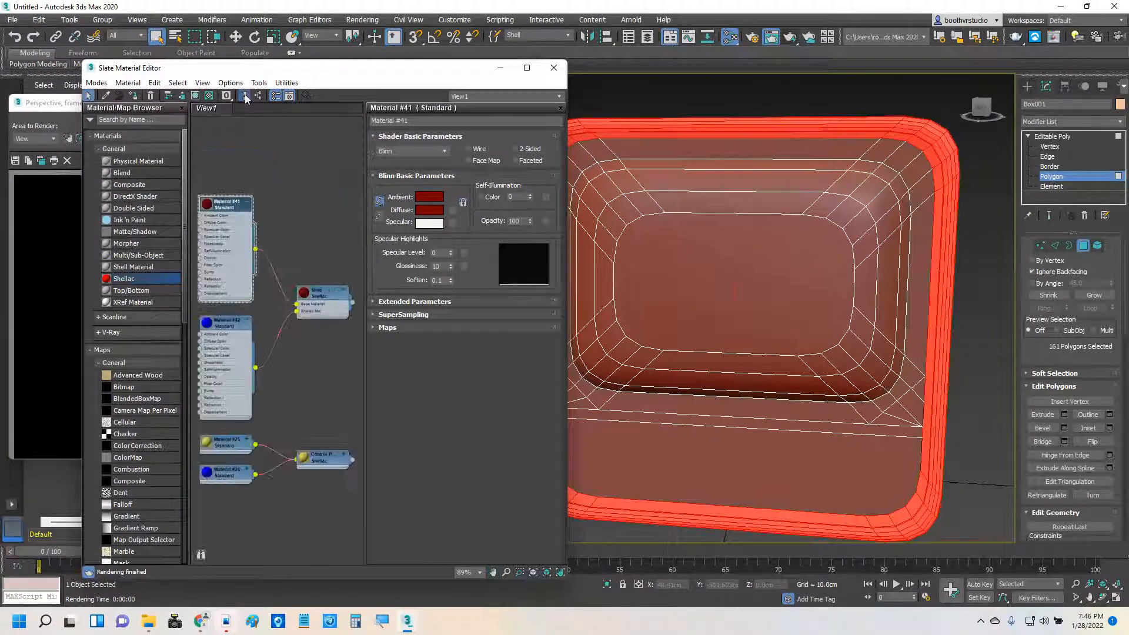
left_click(246, 201)
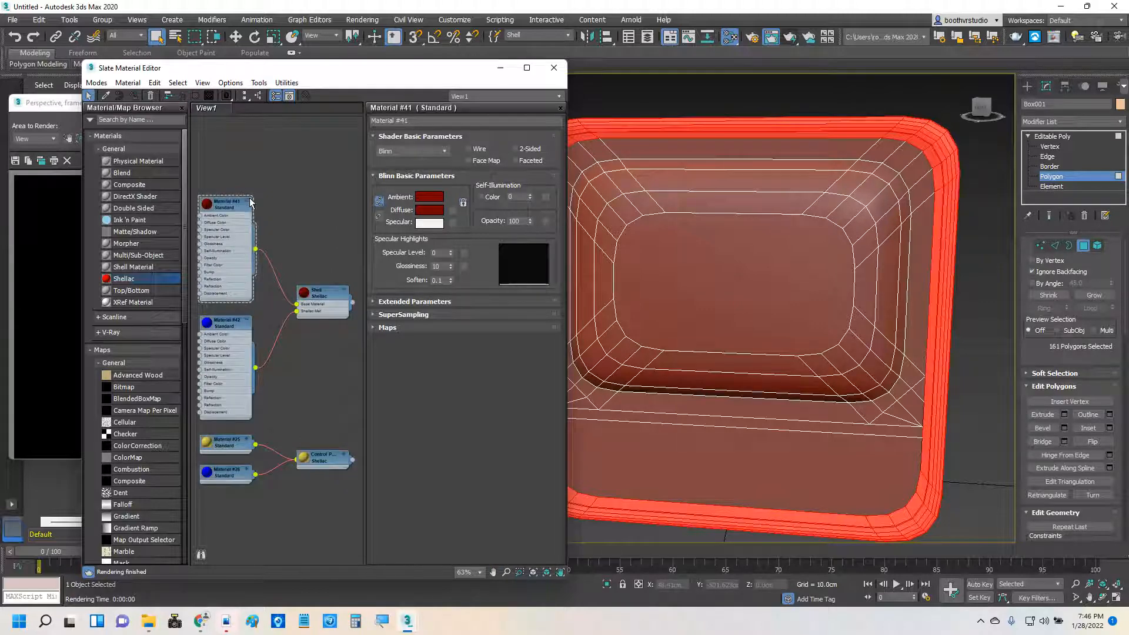
left_click(246, 201)
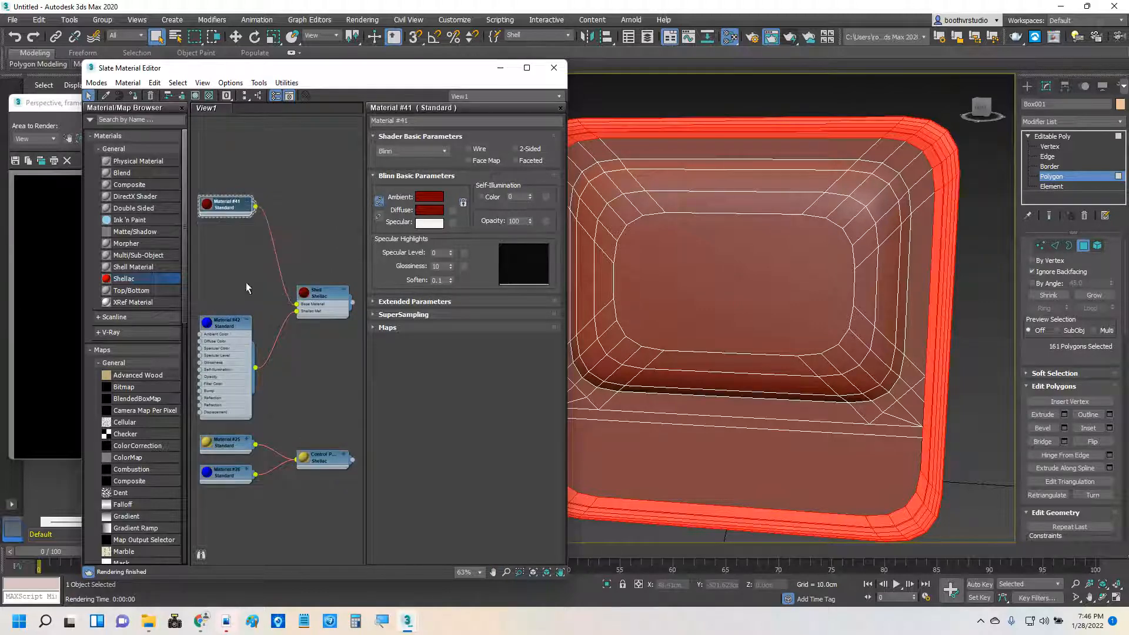
left_click(246, 321)
left_click(343, 290)
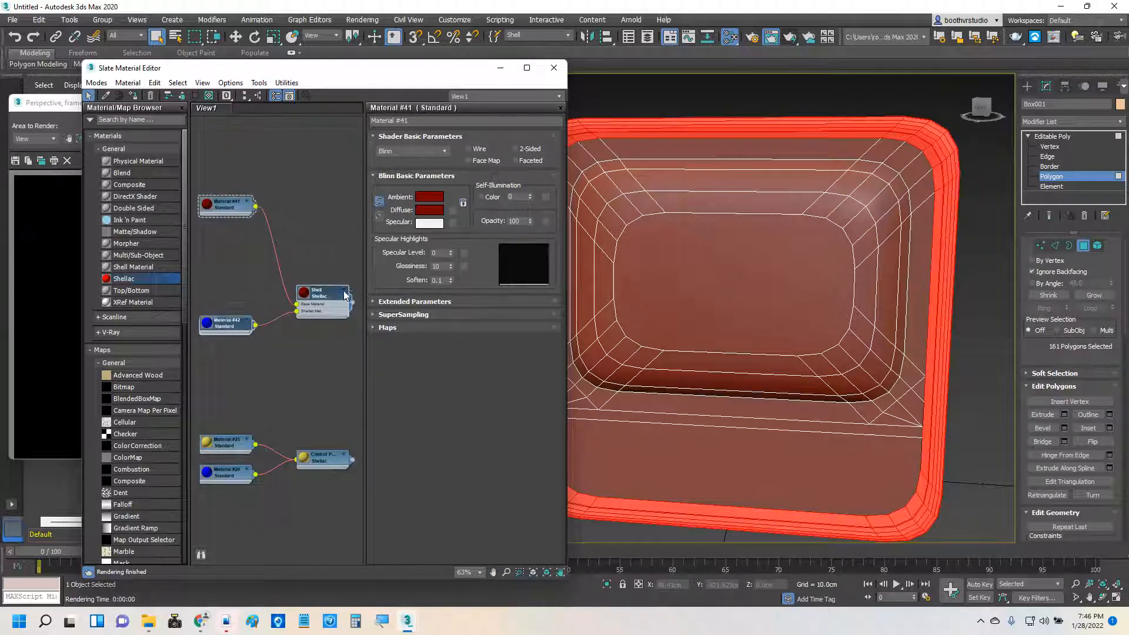
left_click(244, 96)
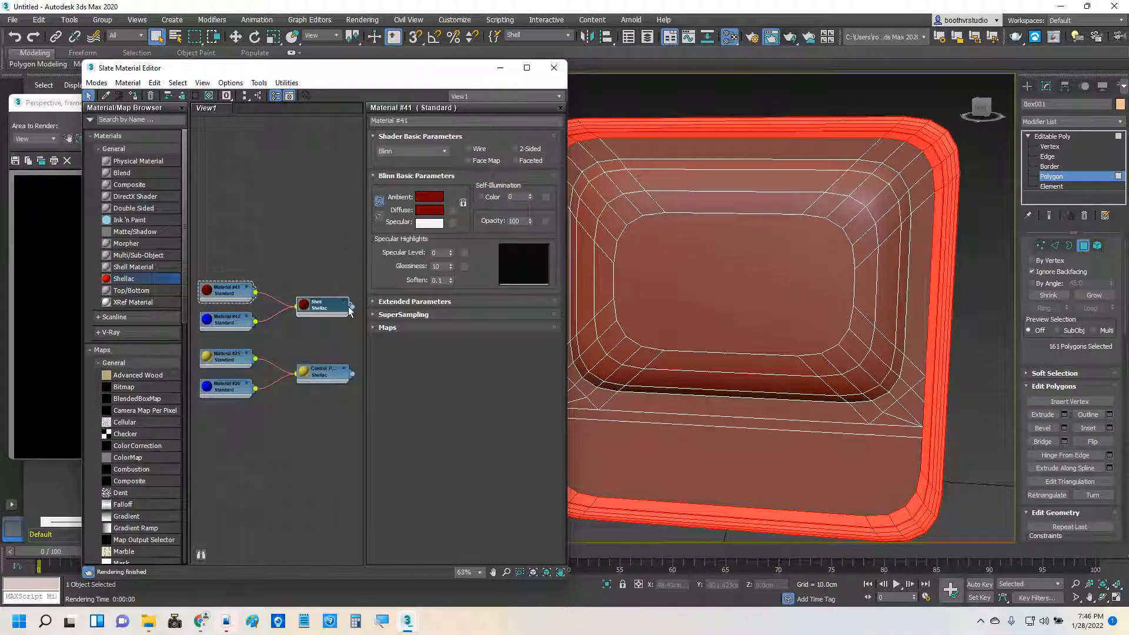
- Assign the Shell material to the selected shell polygons and check it in a render
left_click_drag(355, 311, 633, 125)
left_click(790, 36)
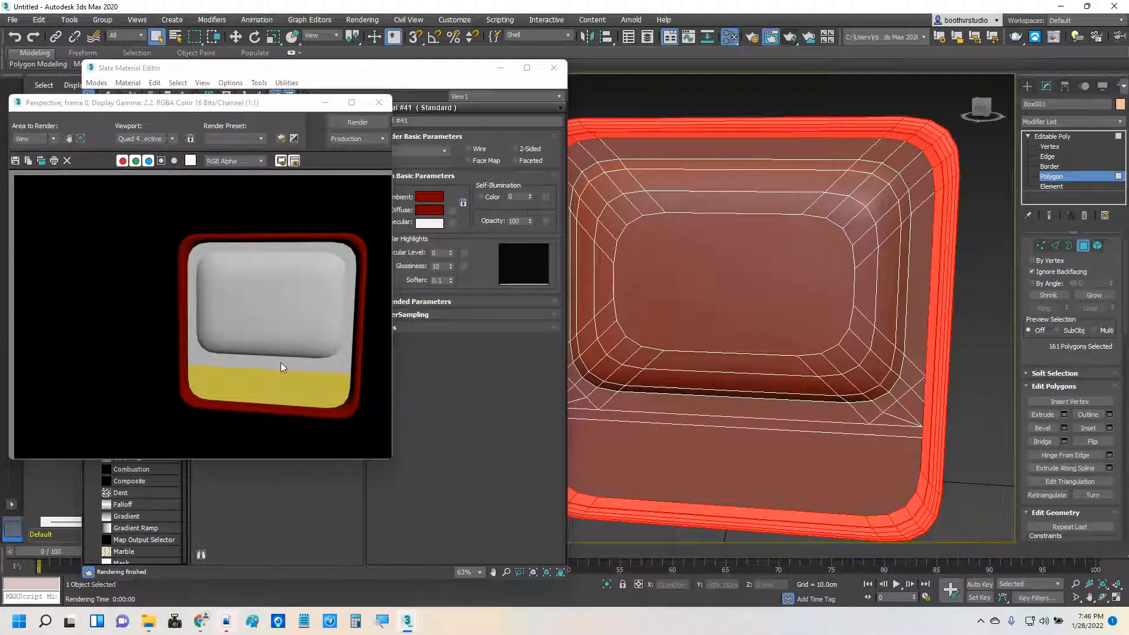
left_click(325, 105)
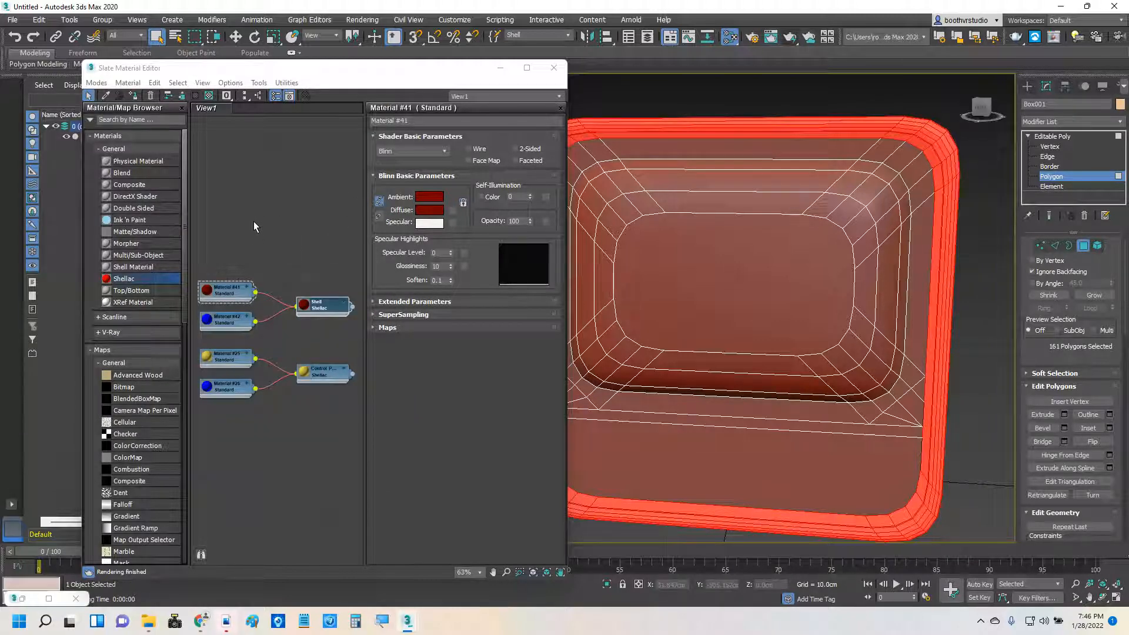
- Add a third Shellac material and move its three nodes above the Shell tree
left_click(143, 279)
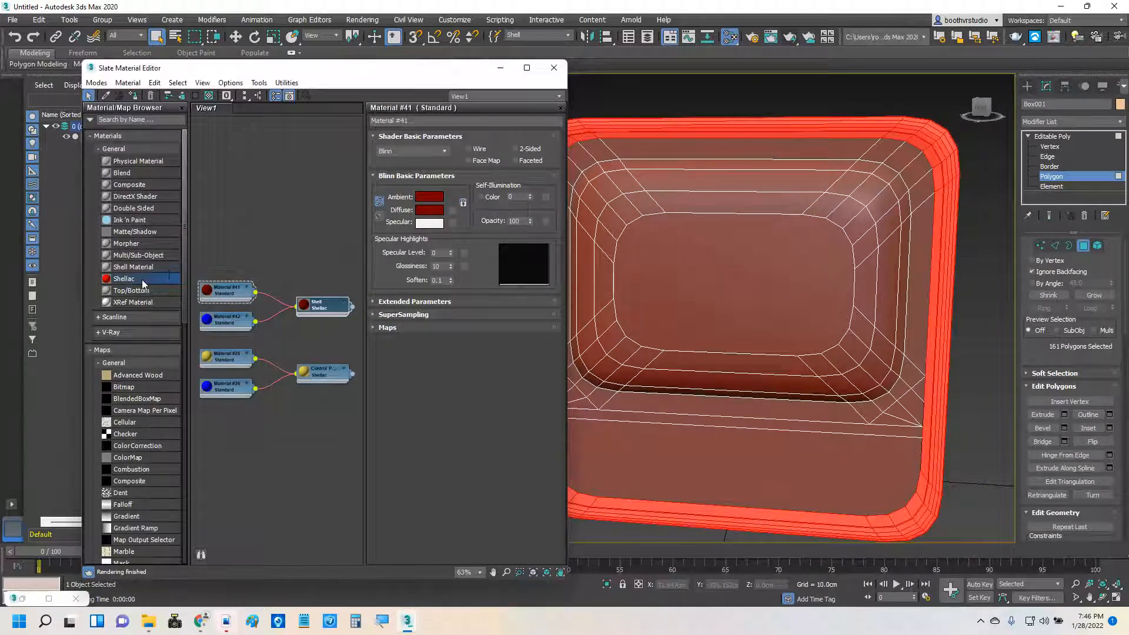
left_click(277, 194)
scroll(308, 221, "down", 3)
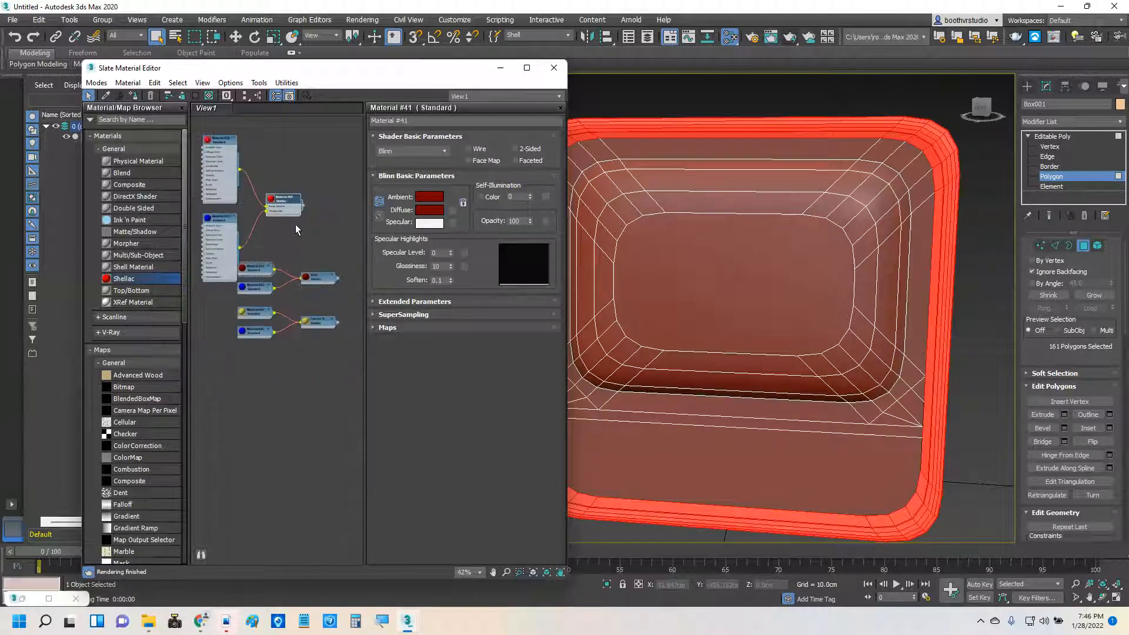
middle_click_drag(301, 221, 299, 296)
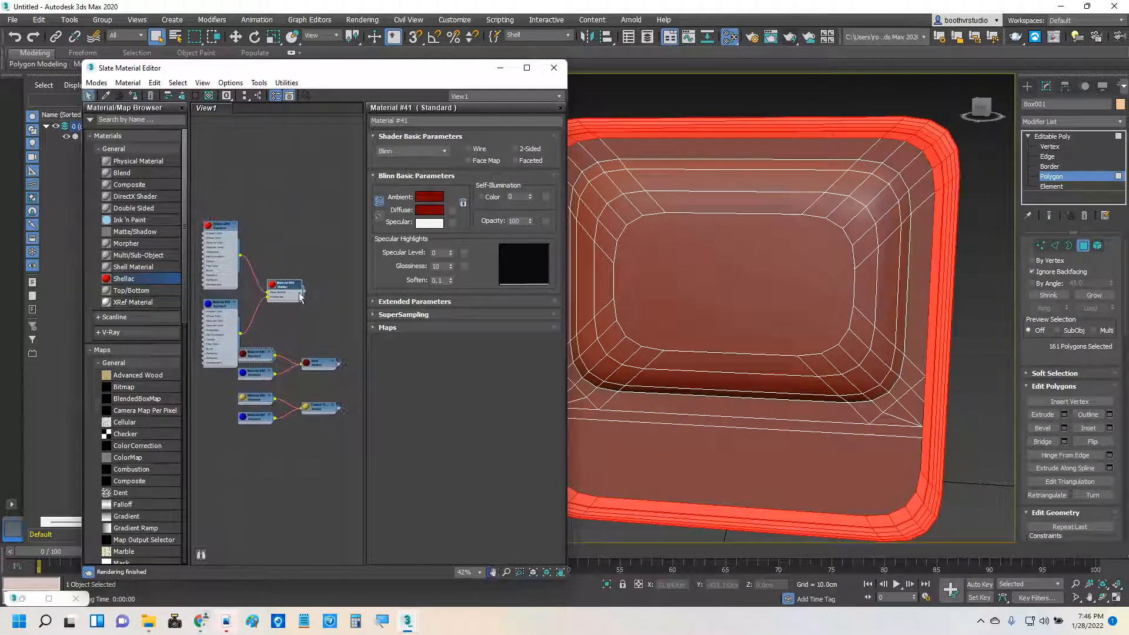
left_click_drag(300, 296, 327, 237)
left_click_drag(223, 236, 259, 156)
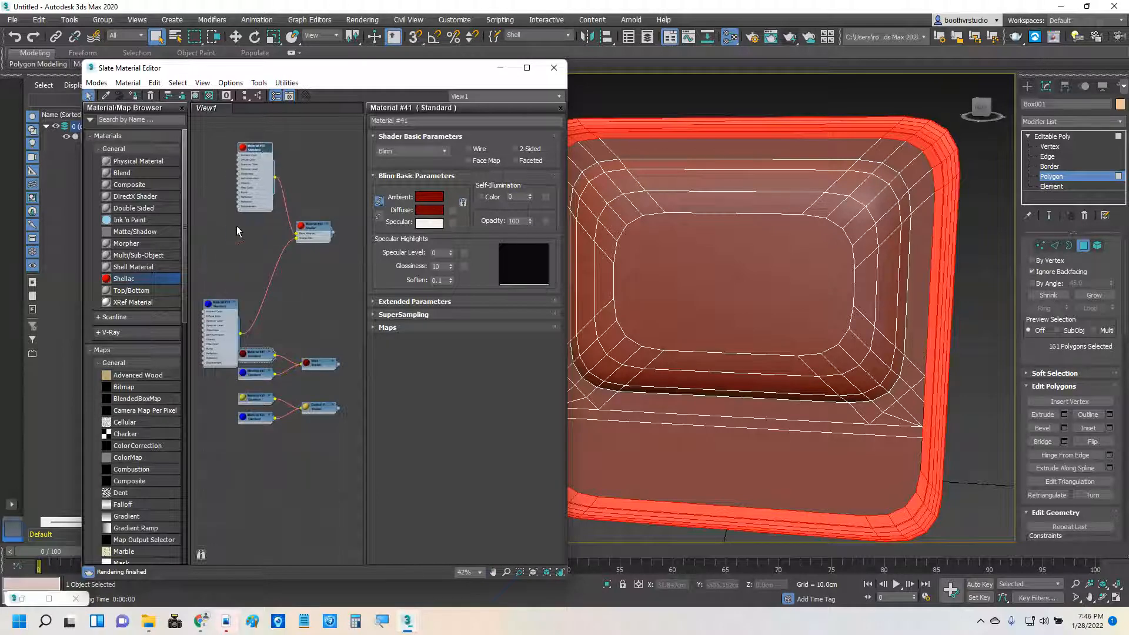
left_click_drag(217, 303, 251, 230)
scroll(287, 209, "up", 1)
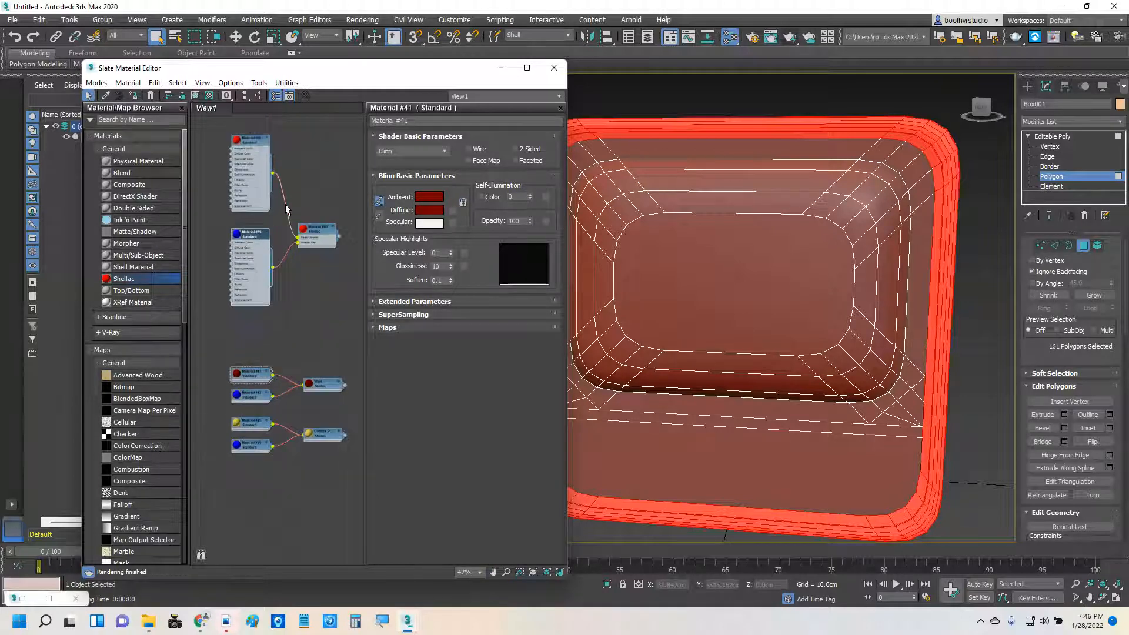
scroll(286, 208, "up", 2)
- Maximise the material editor and lay out all three Shellac trees in a vertical arrangement
left_click(527, 67)
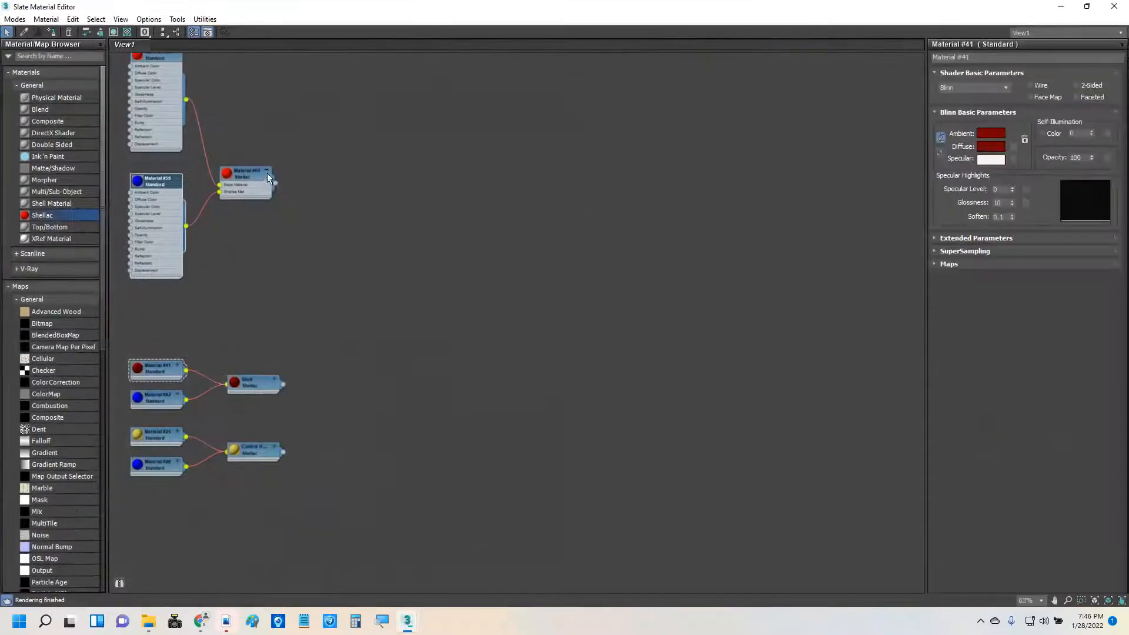
scroll(269, 178, "up", 1)
left_click(164, 32)
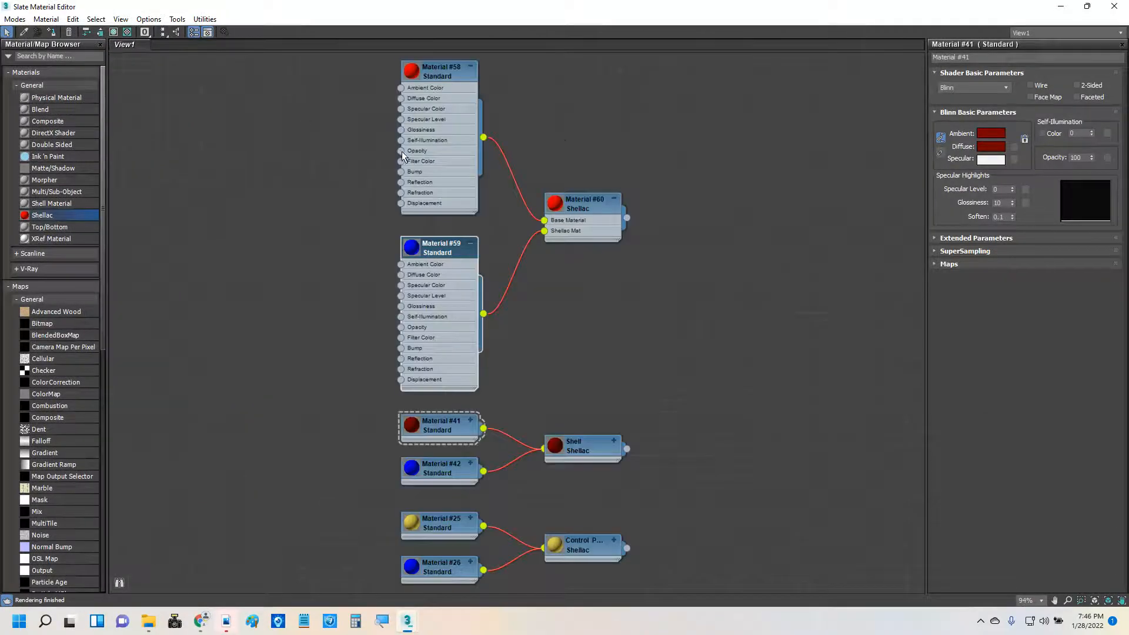
scroll(538, 139, "up", 2)
scroll(538, 135, "up", 1)
middle_click_drag(531, 103, 532, 147)
- Rename the dark red base material of the Shell Shellac as Silver
left_click(977, 57)
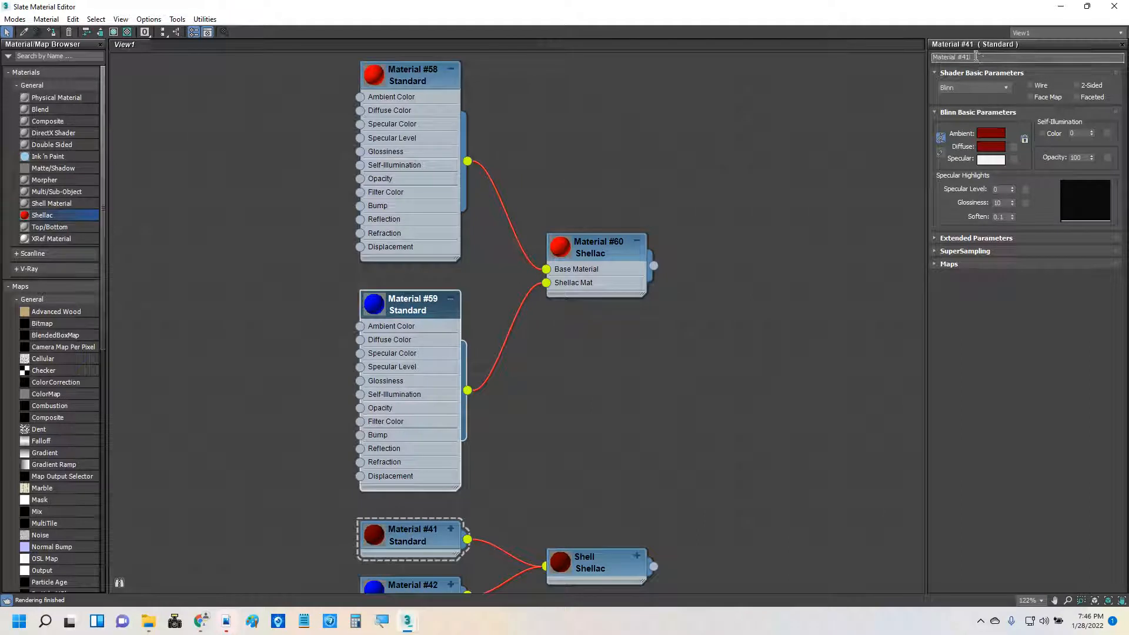
type("S")
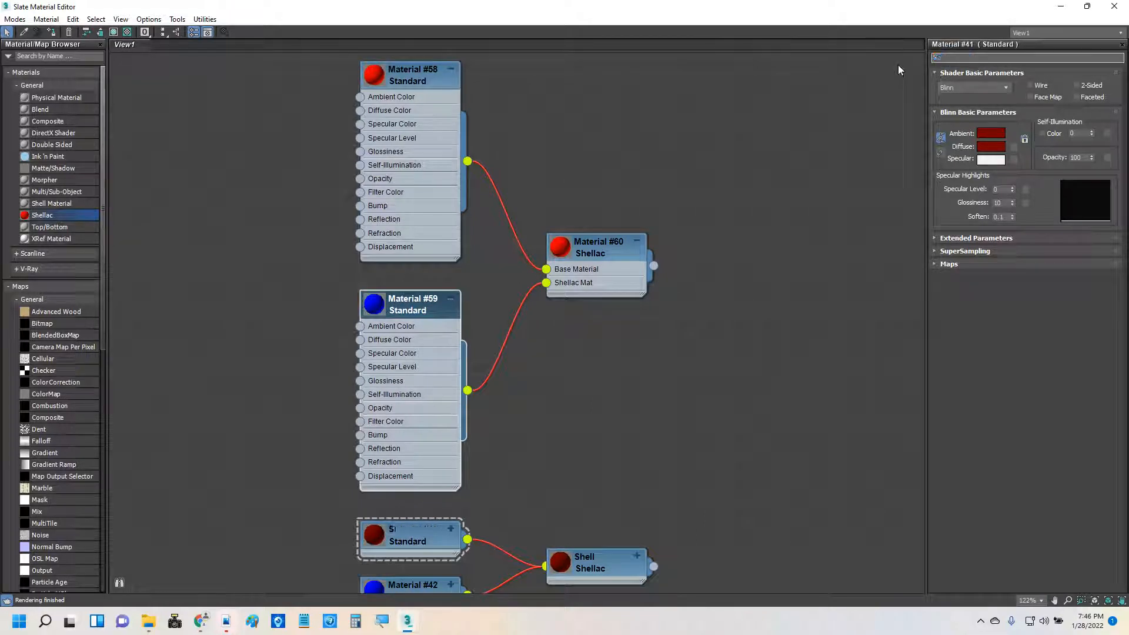
type("ilver")
- Open the diffuse colour of the new Shellac's red base material for editing
double_click(398, 74)
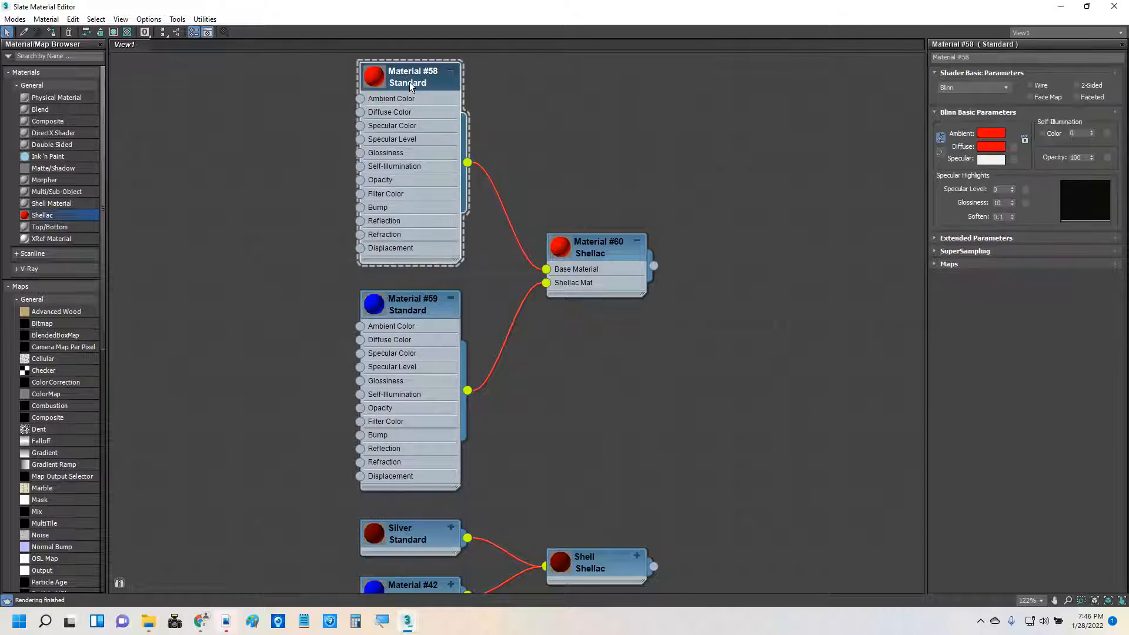
left_click(993, 147)
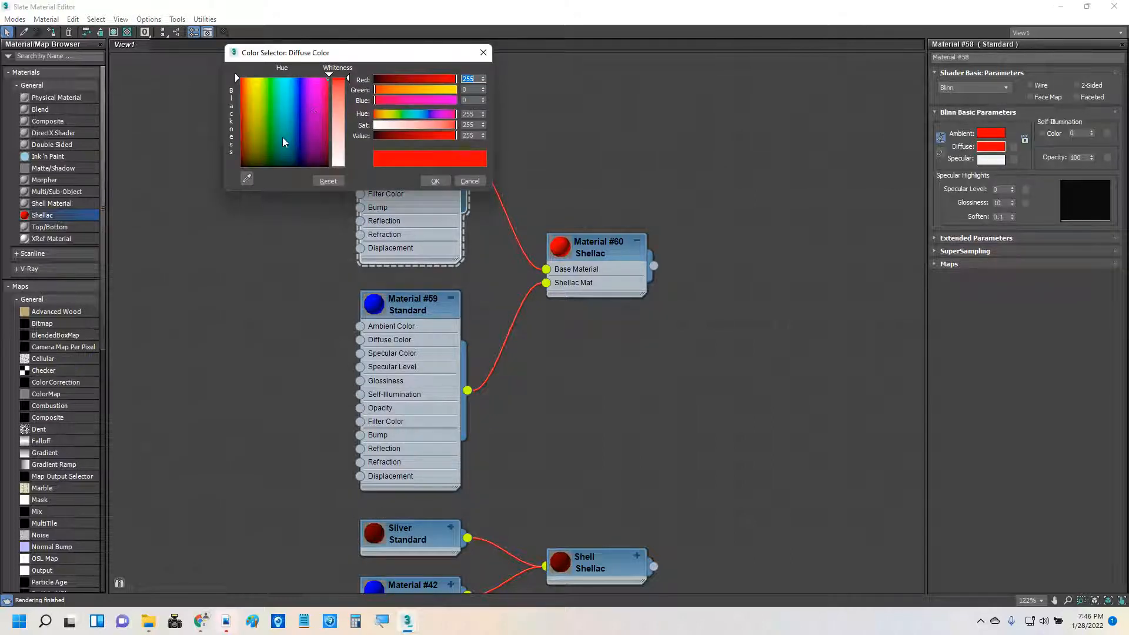
- Try several turquoise and blue shades as the diffuse colour of the new Shellac's base material
left_click(293, 82)
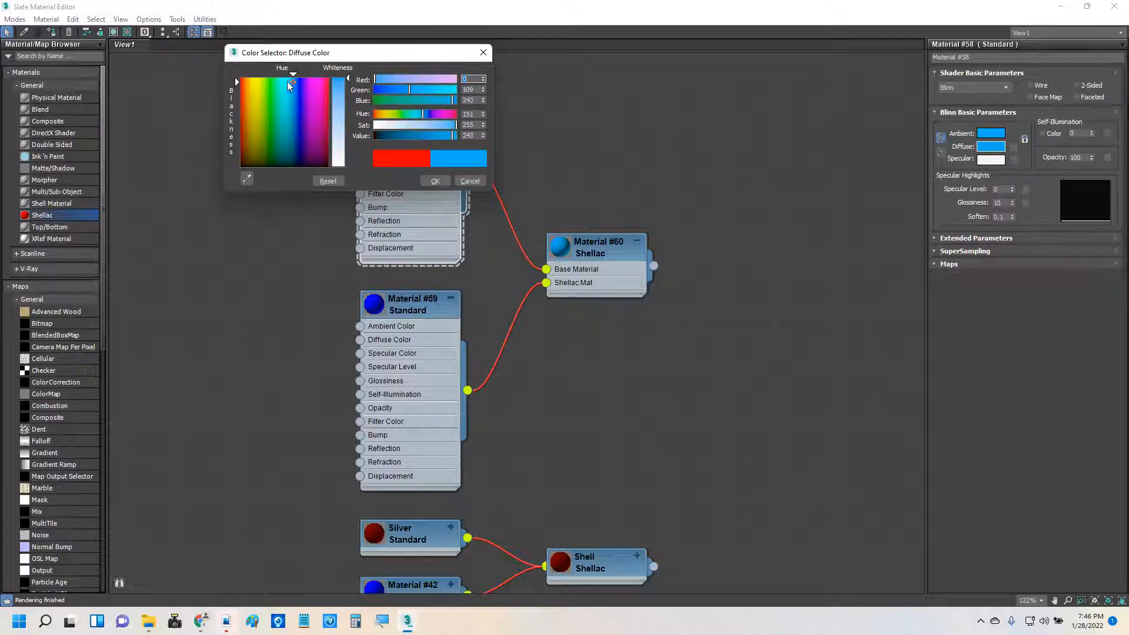
left_click(280, 80)
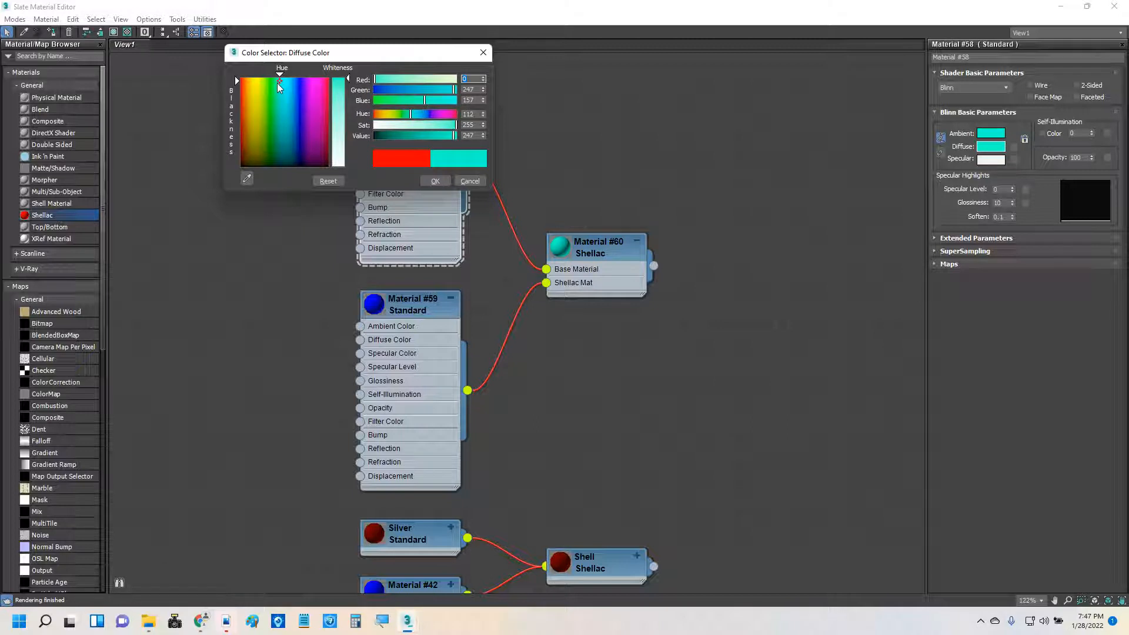
left_click(277, 83)
left_click(279, 98)
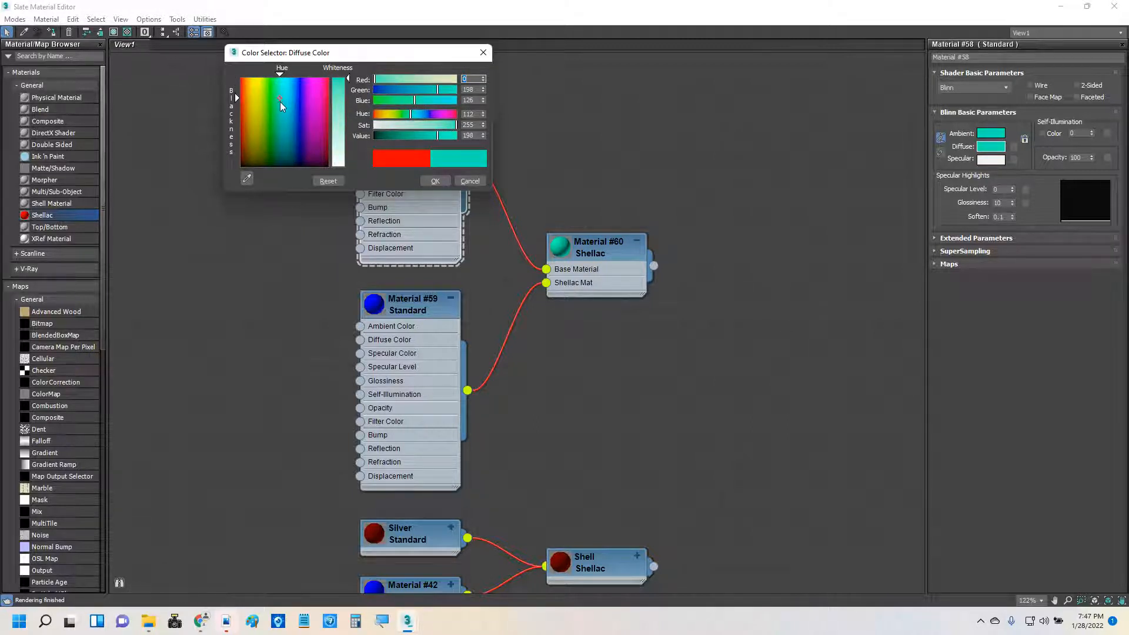
left_click(281, 115)
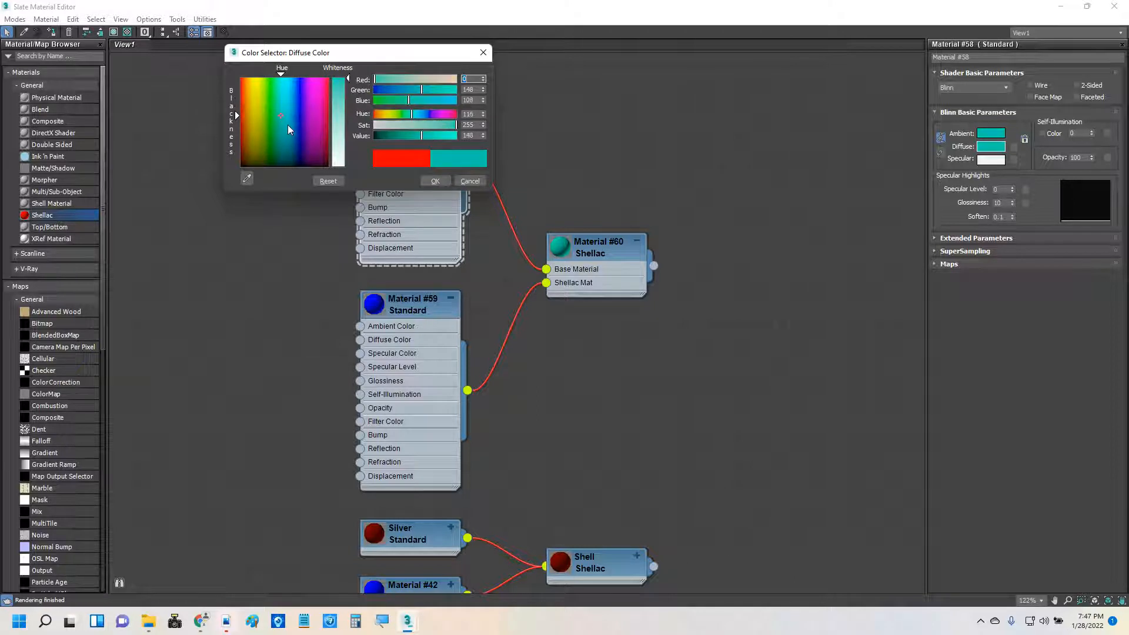
left_click(287, 125)
left_click(294, 109)
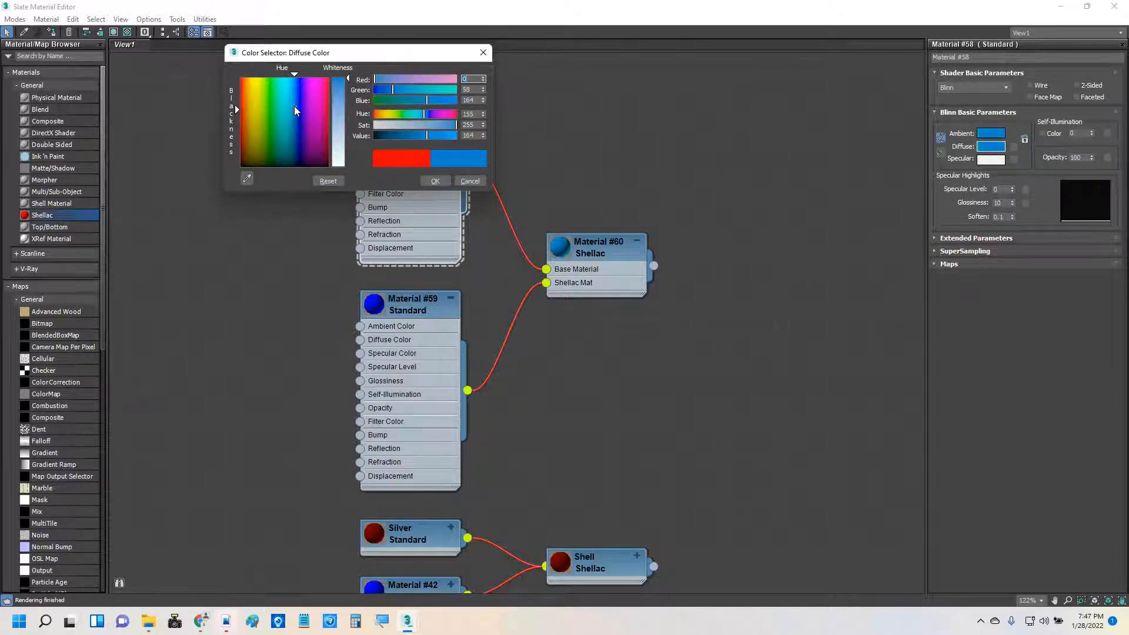
left_click(292, 91)
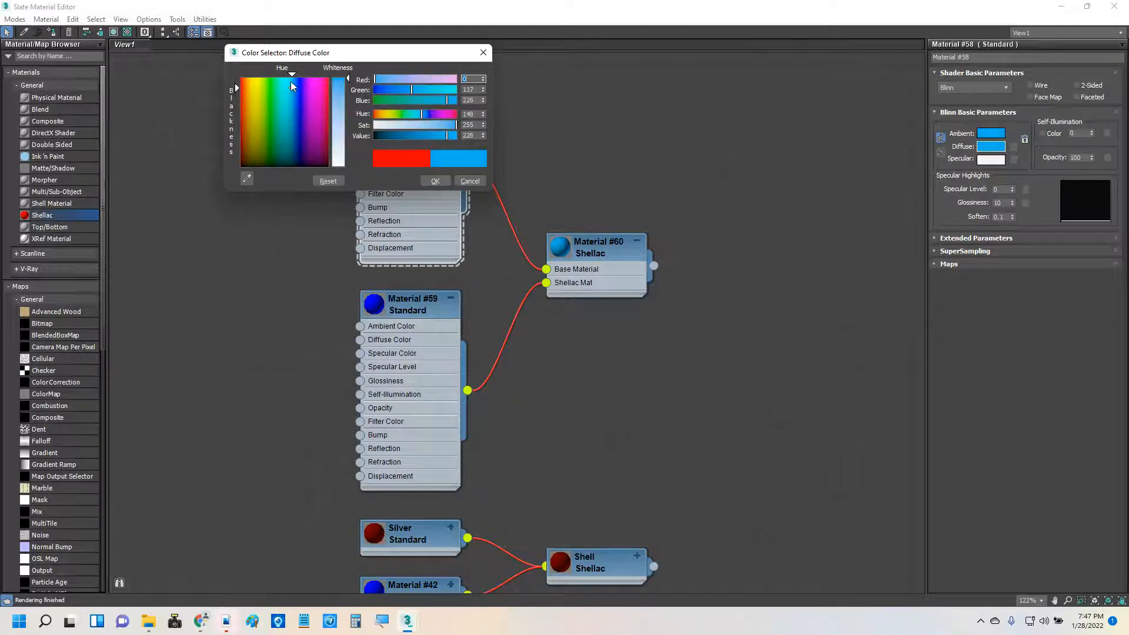
left_click(288, 78)
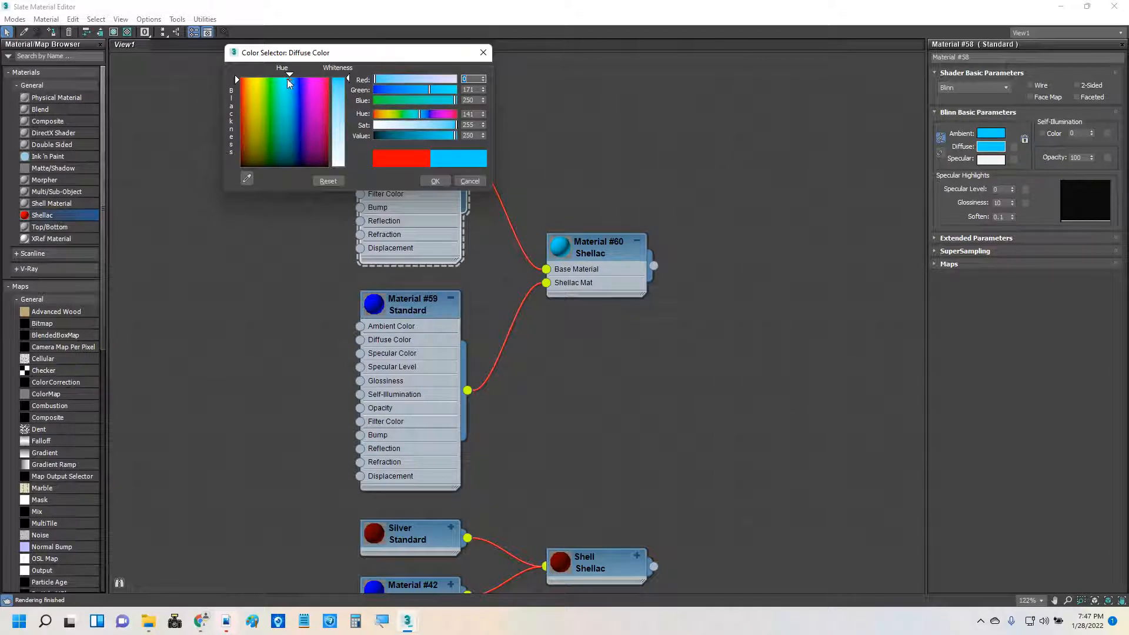
left_click(287, 78)
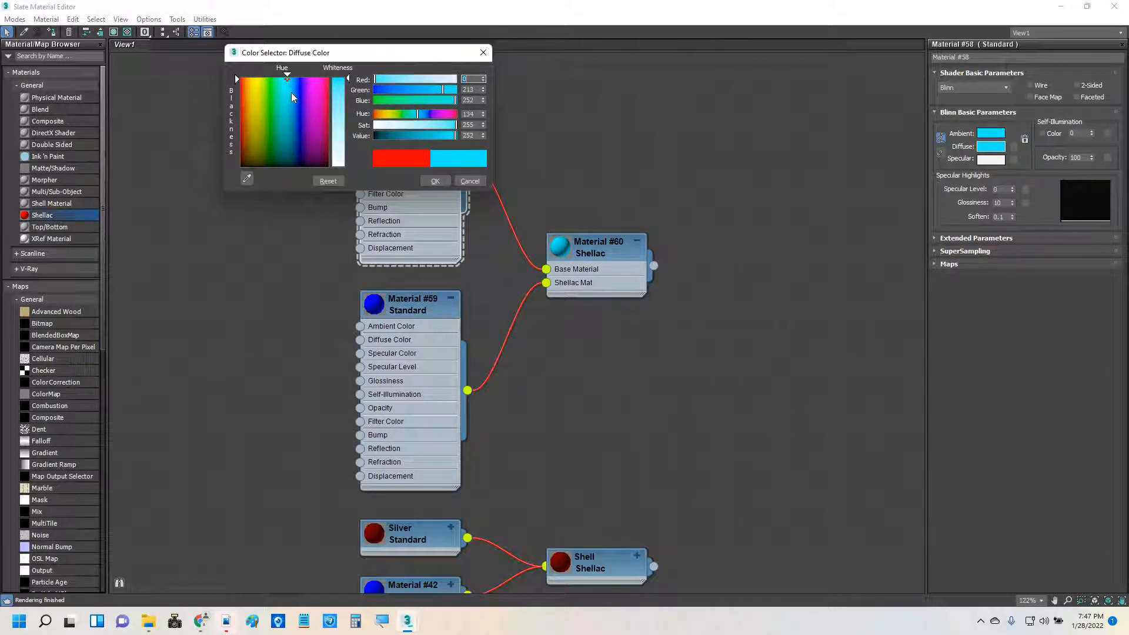
left_click(290, 93)
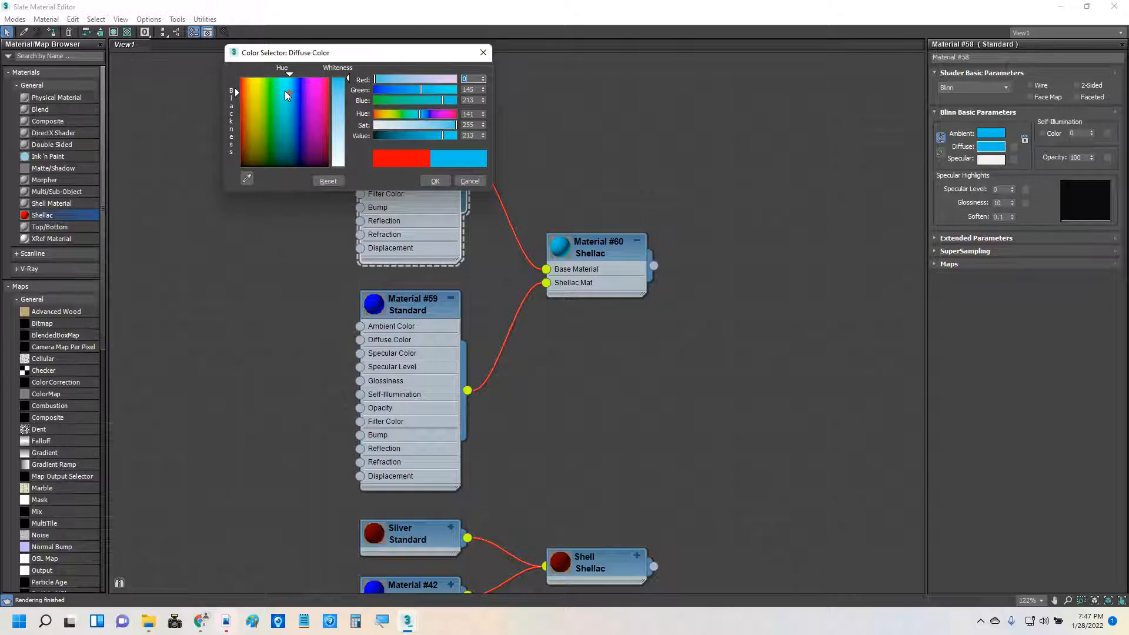
- Switch to Chrome and open the Color Hex website in a new tab by searching for "color hex"
left_click(199, 620)
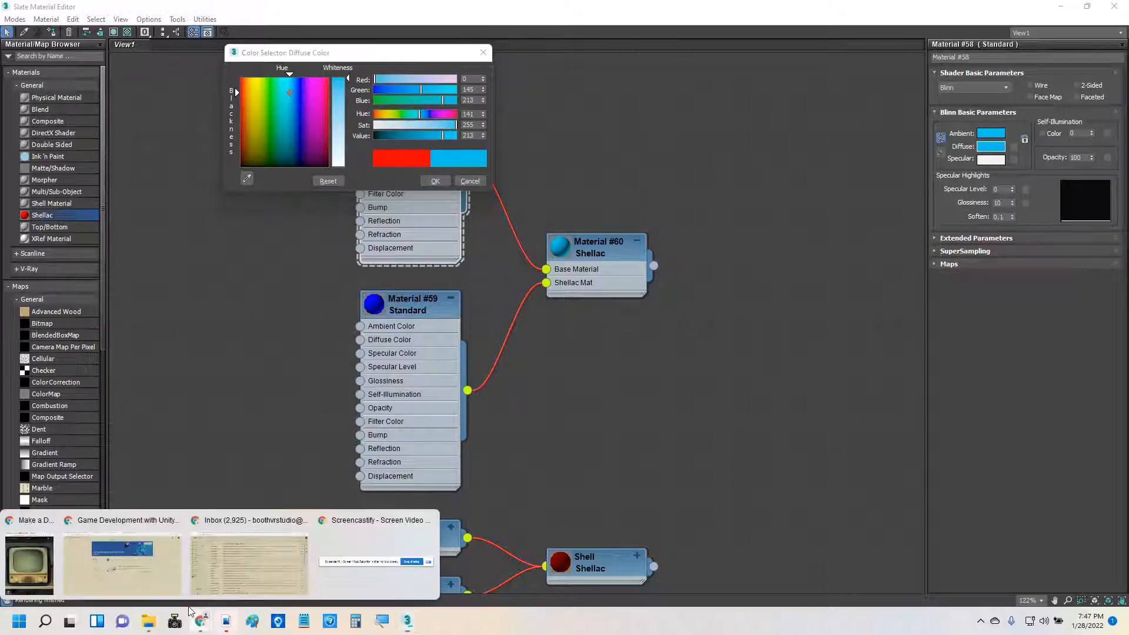
left_click(28, 524)
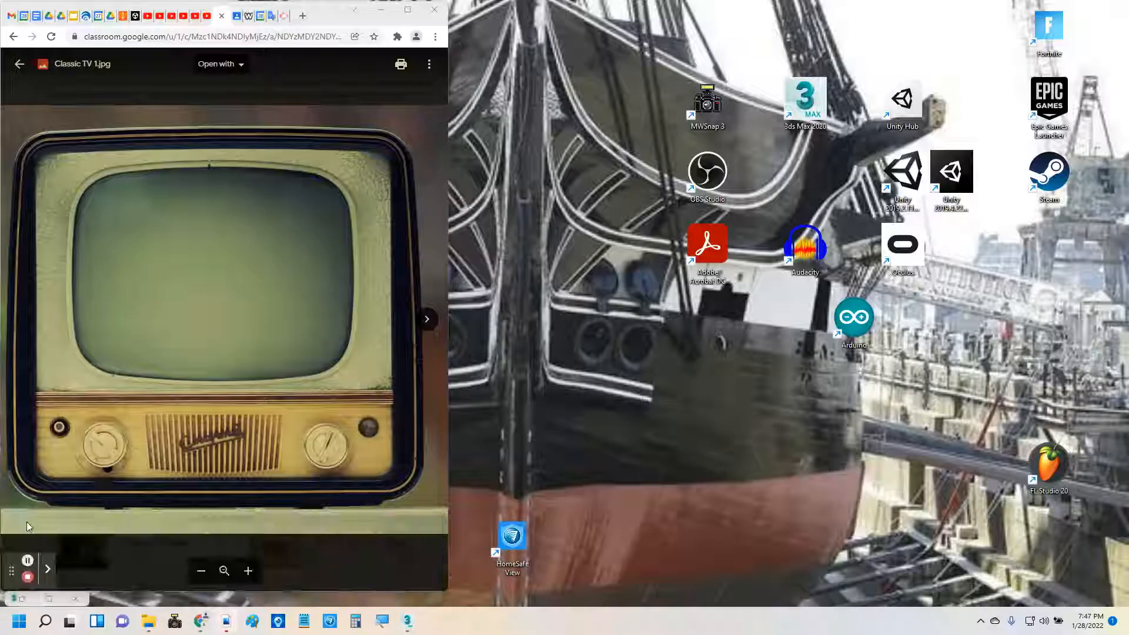
left_click(429, 6)
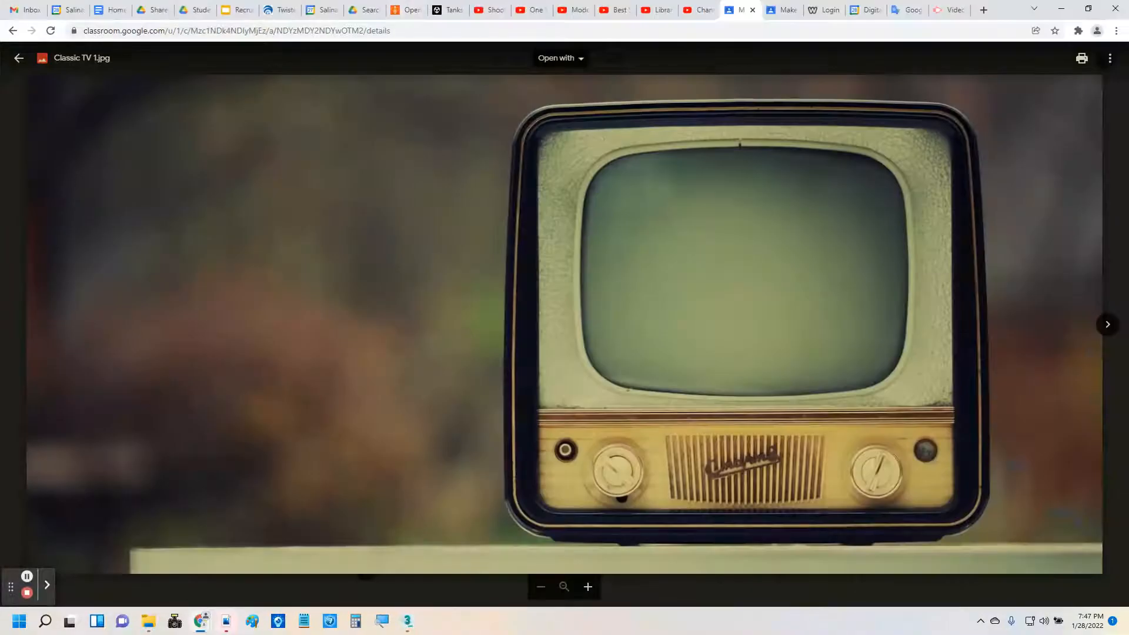
left_click(983, 10)
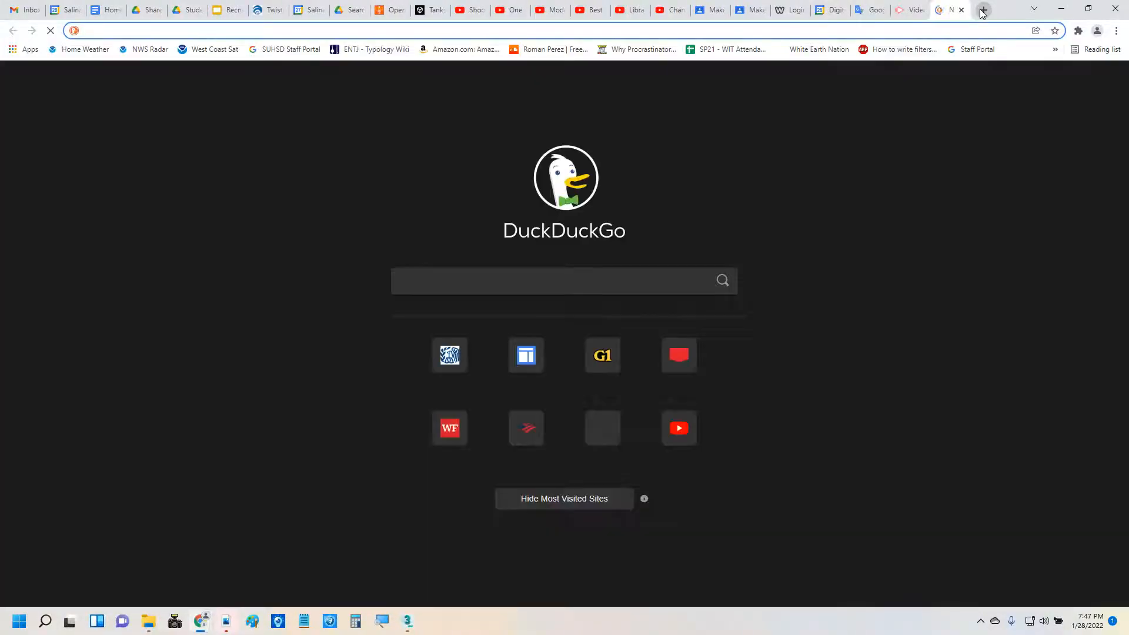
type("color hex")
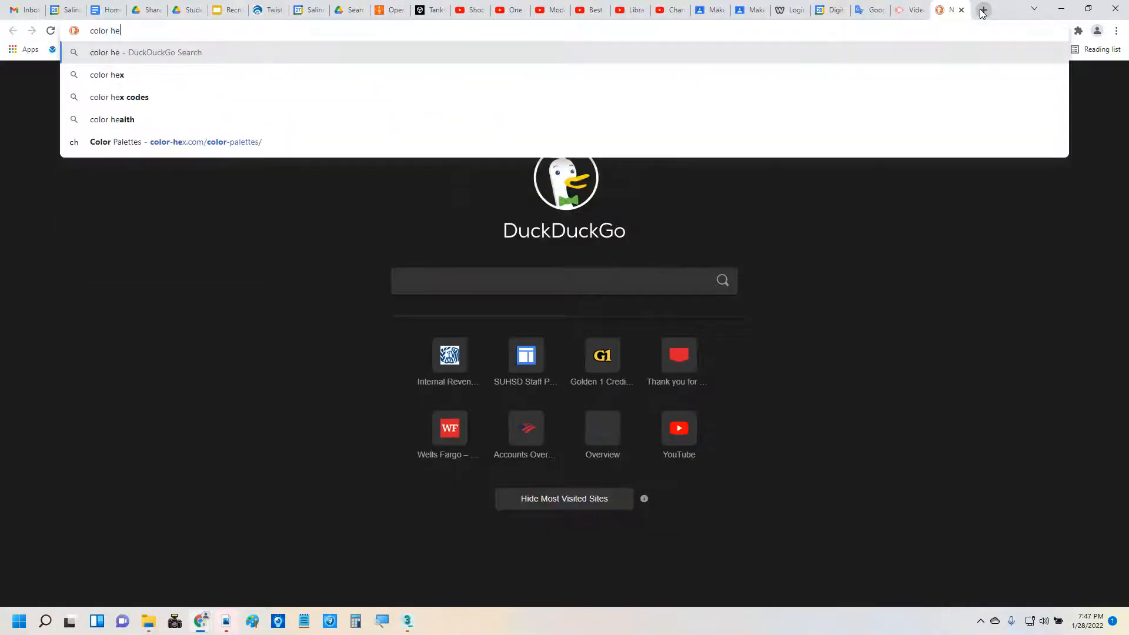
key("Return")
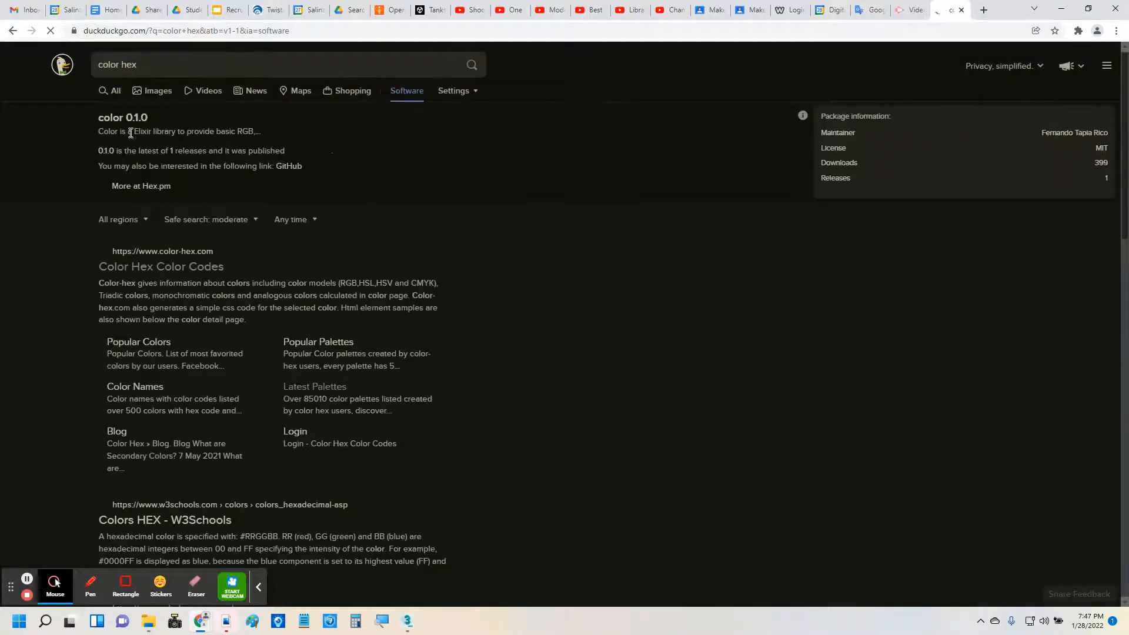
left_click(207, 266)
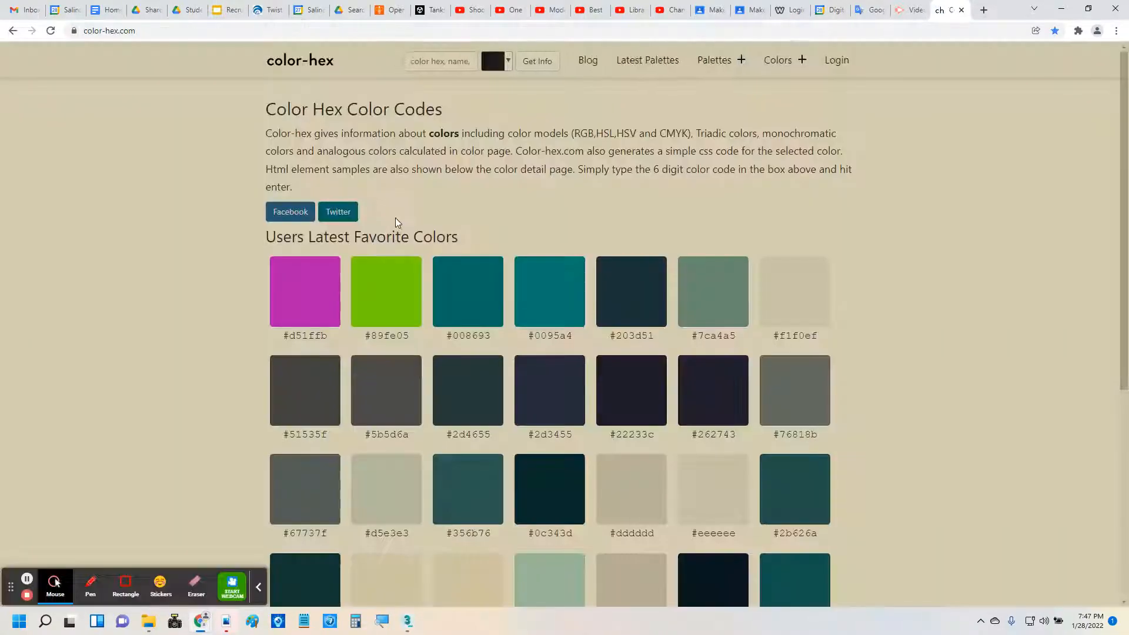
- Look up the RGB values of silver on the Color Hex site and return to 3ds Max
left_click(441, 60)
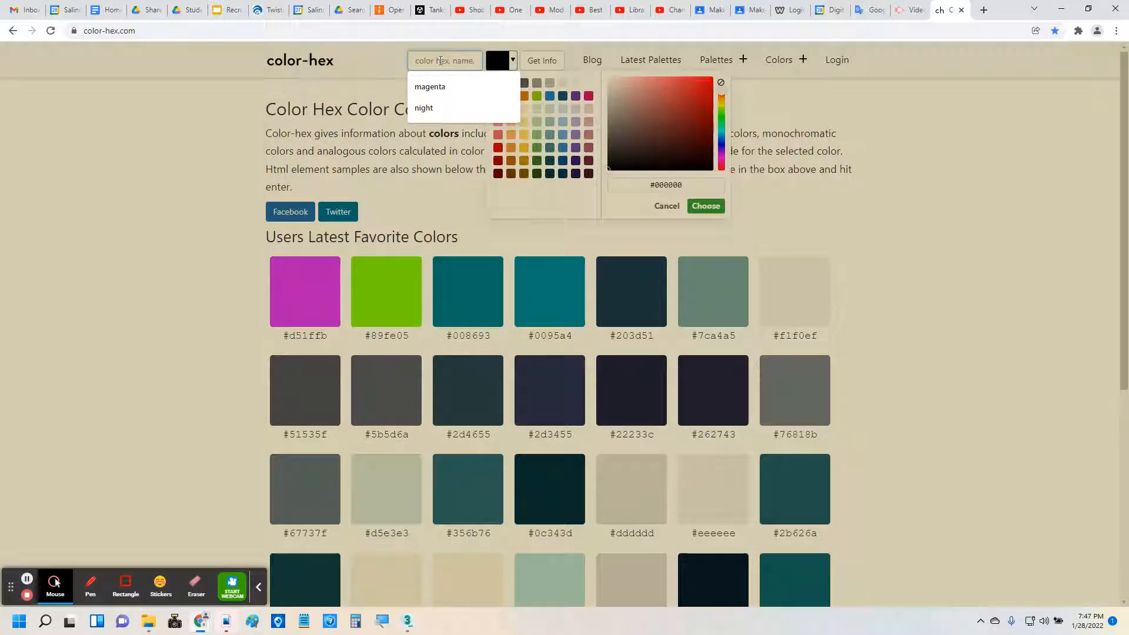
type("sn")
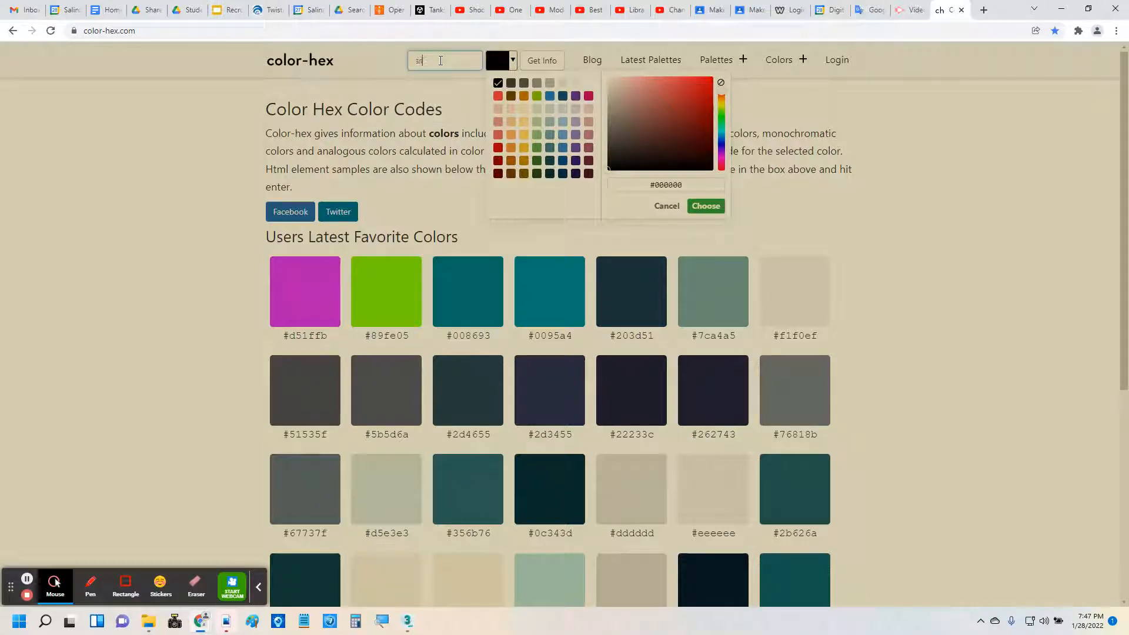
type("lver")
key("Return")
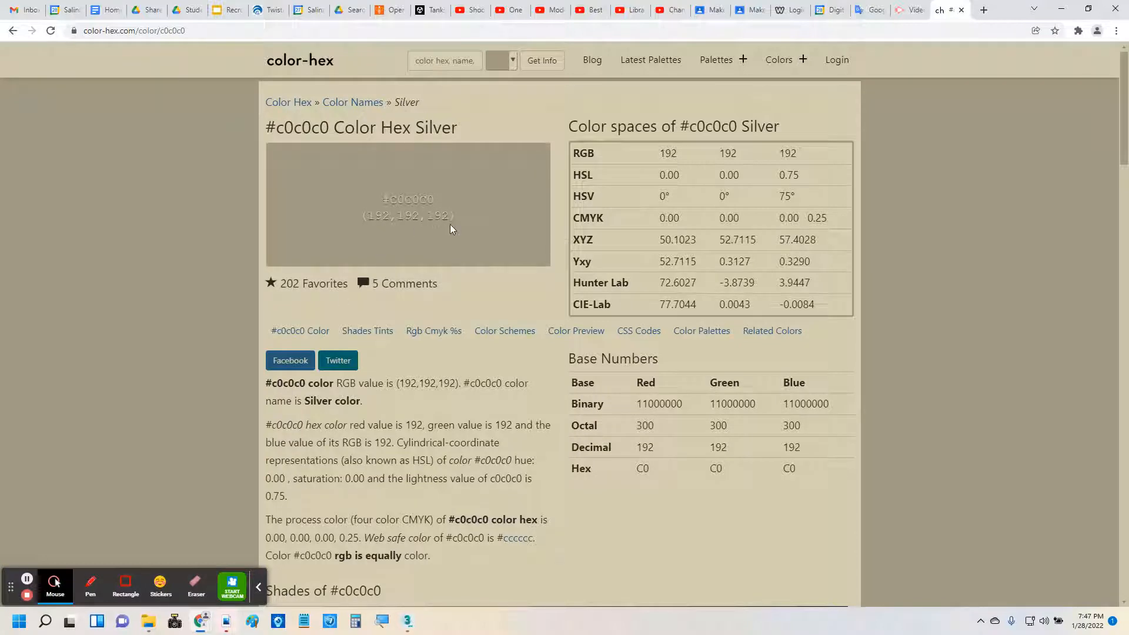
left_click(1062, 9)
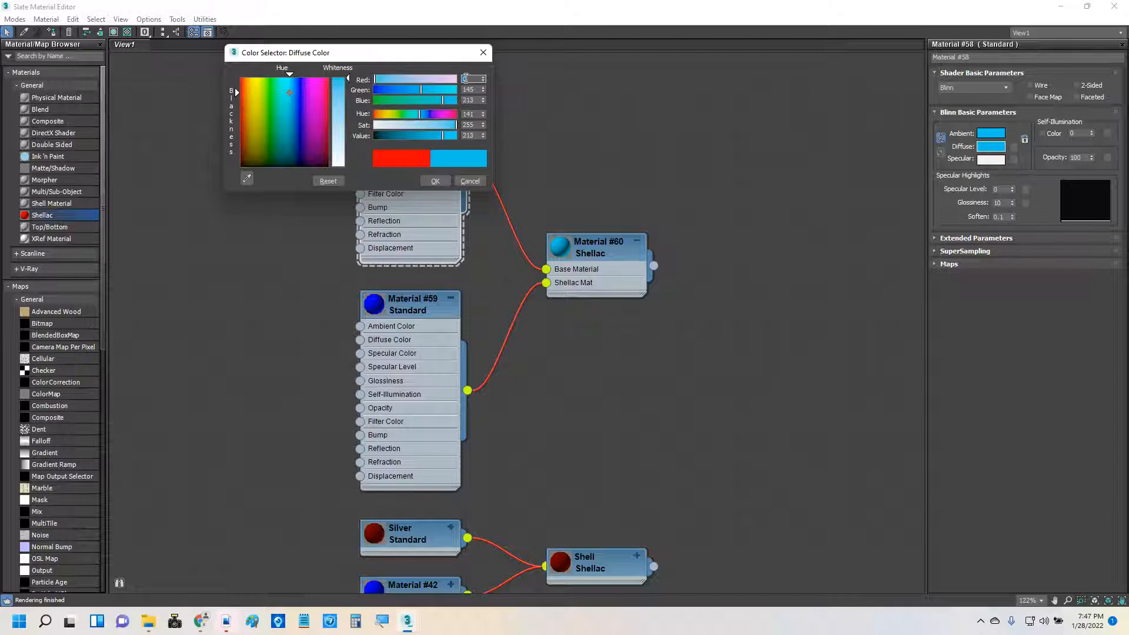
- Set the base material's diffuse colour to red 192, green 192 and blue 192
key("Tab")
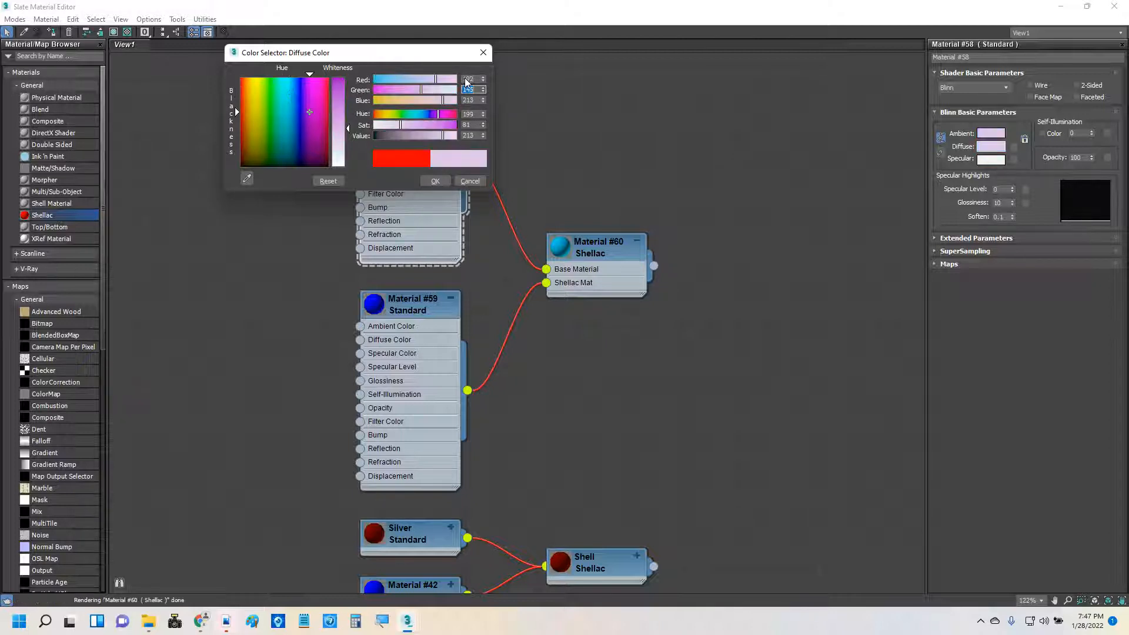
type("192")
key("Tab")
type("192")
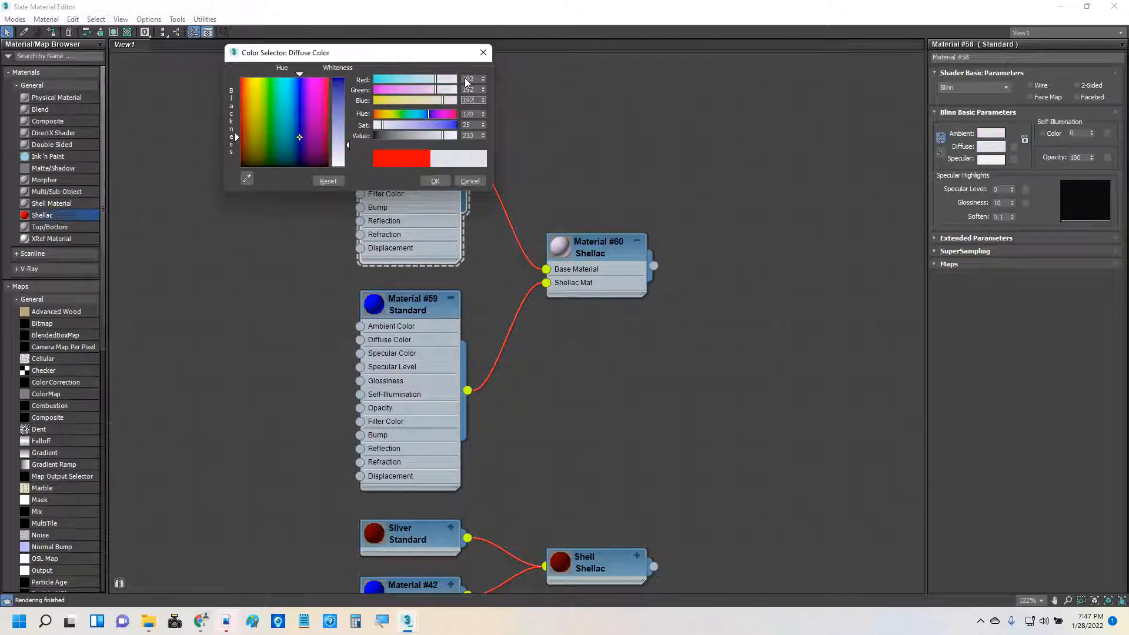
key("Tab")
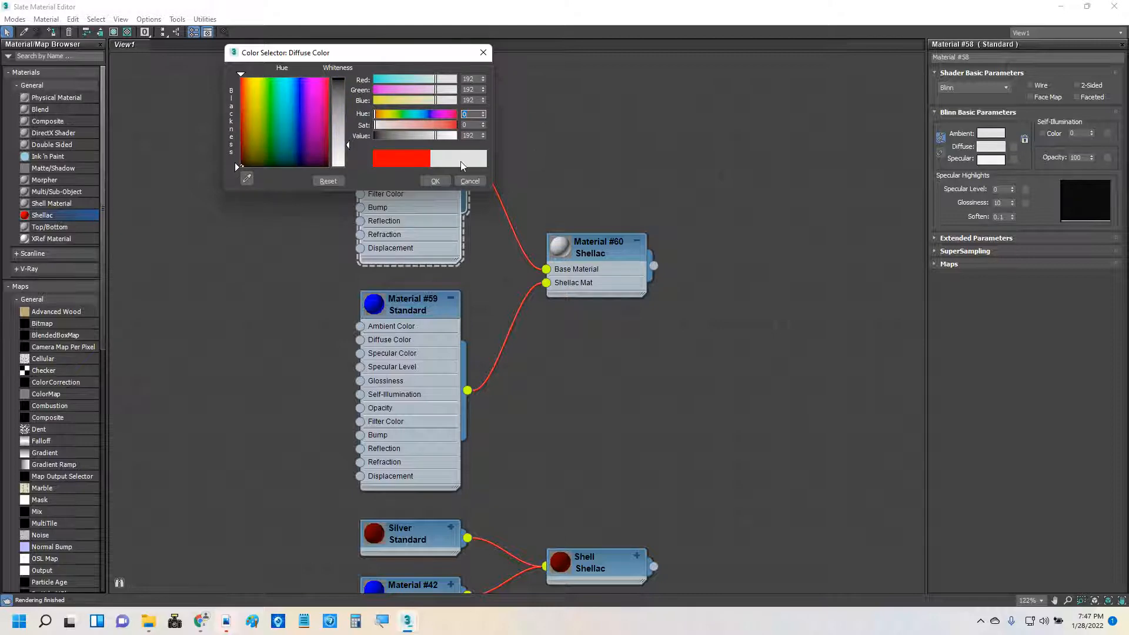
left_click(435, 182)
- Restore the material editor's smaller window, select the Silver polygon set and assign the new silver-coloured Shellac to it
left_click(1087, 7)
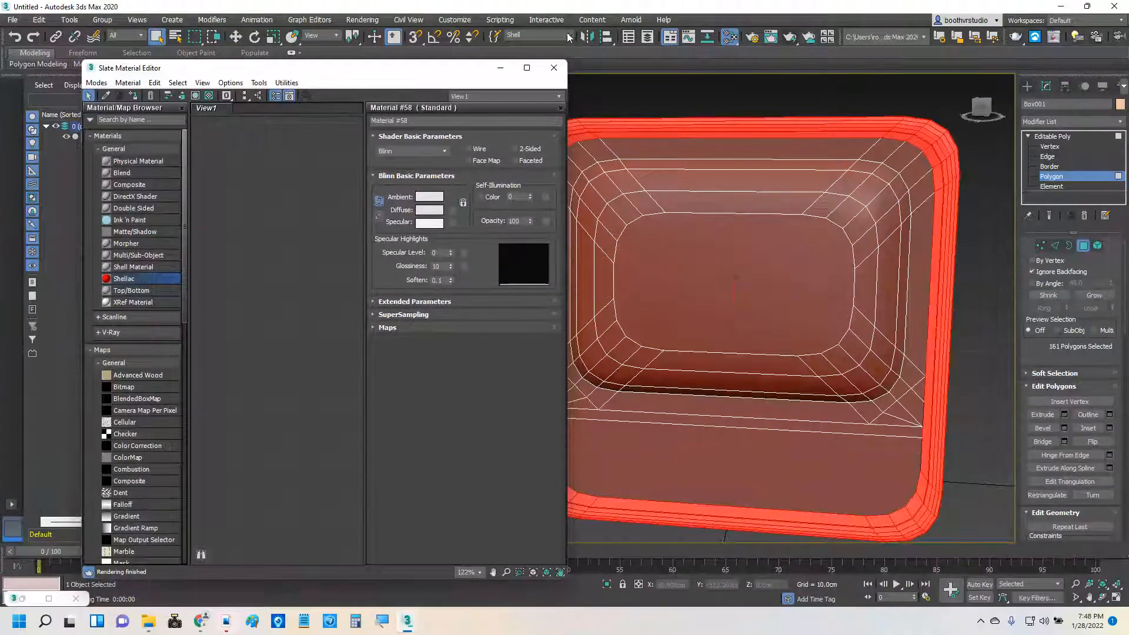
left_click(568, 37)
left_click(513, 76)
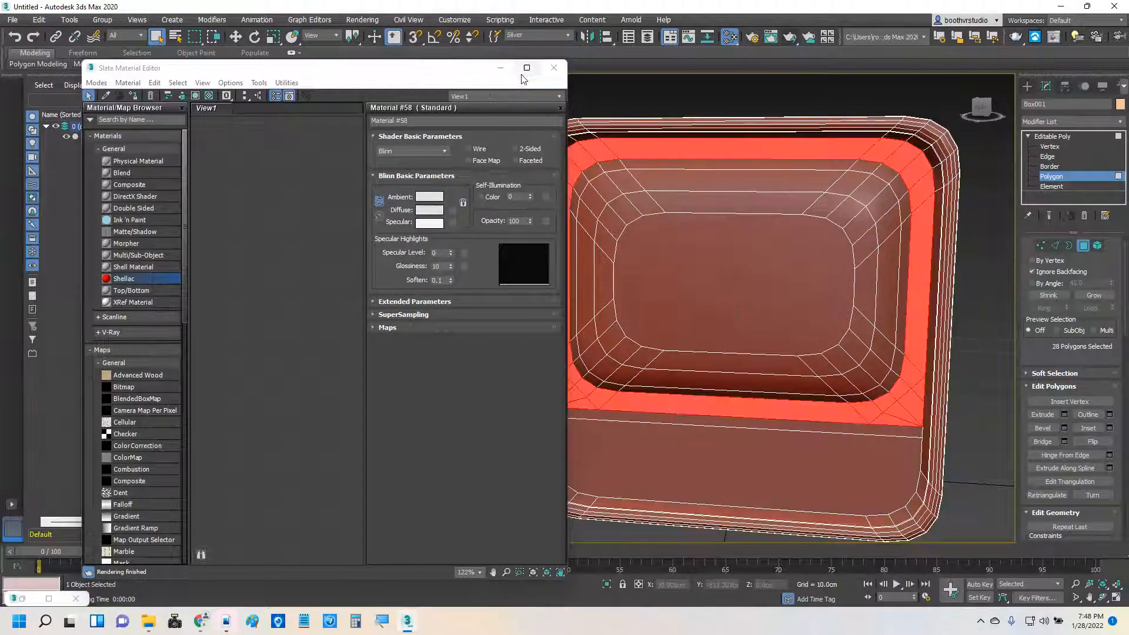
left_click(243, 96)
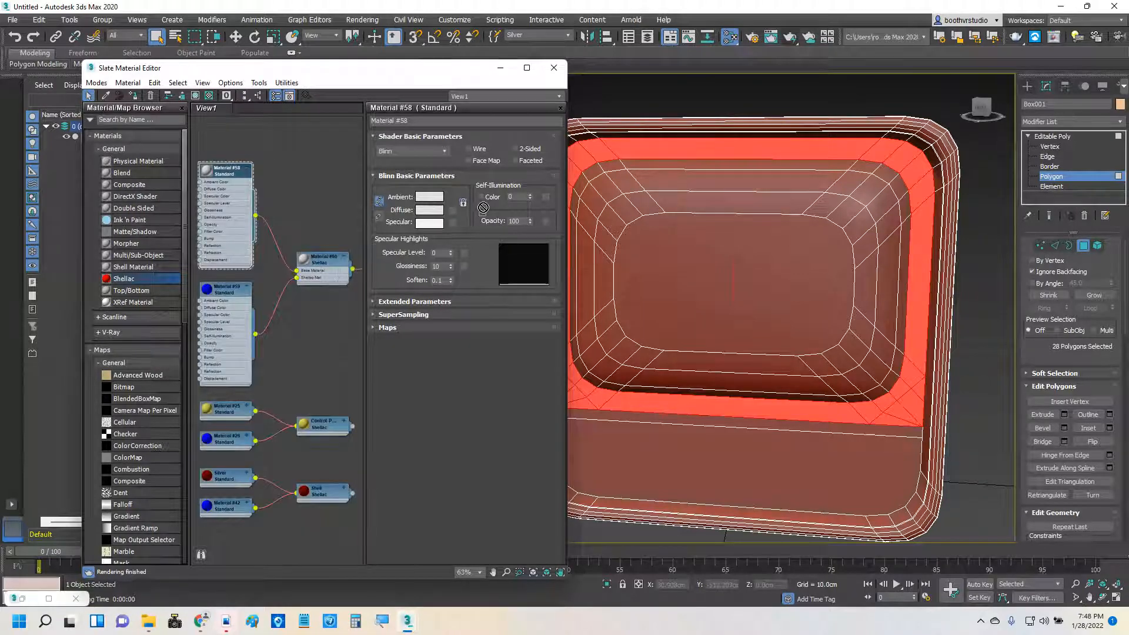
- Collapse the new Shellac's three nodes and lay out all the material trees compactly
left_click(248, 170)
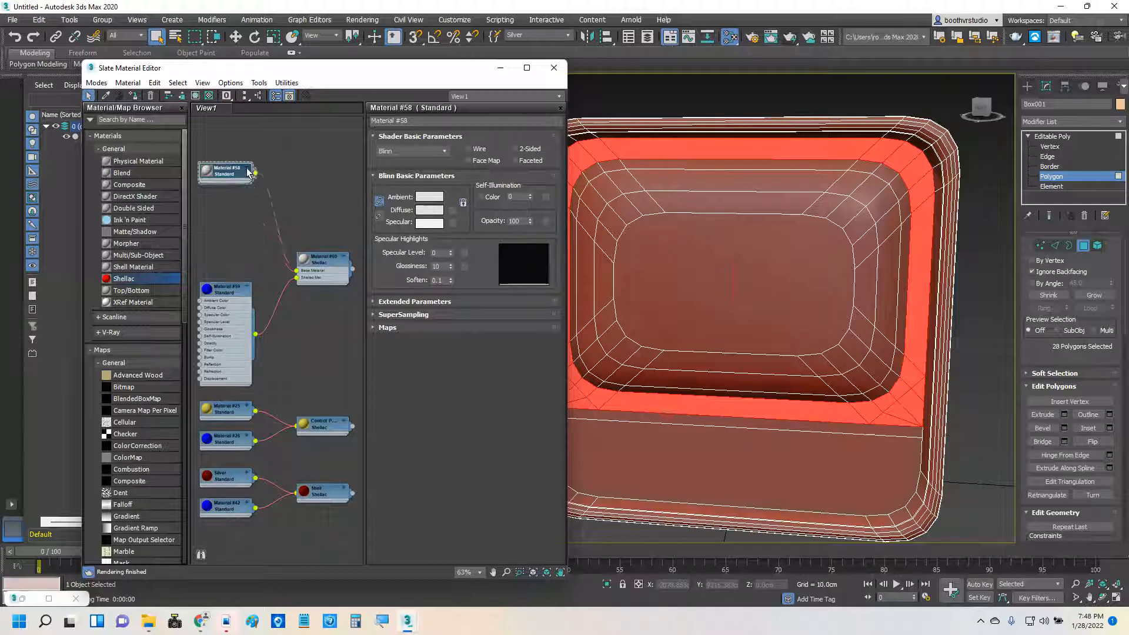
left_click(249, 288)
left_click(248, 288)
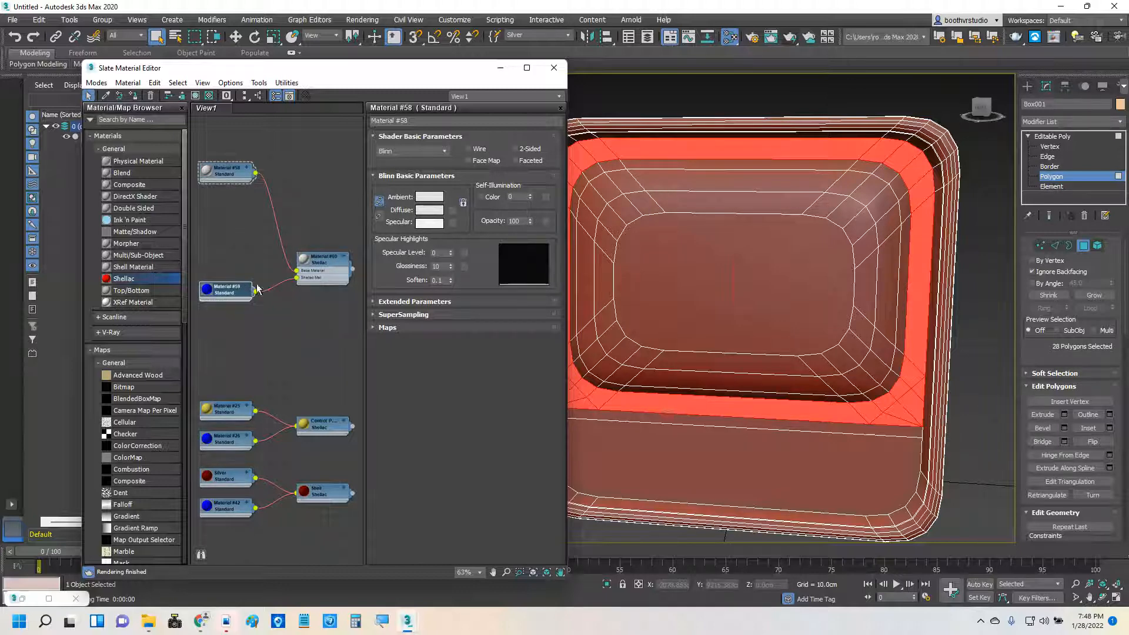
left_click(346, 259)
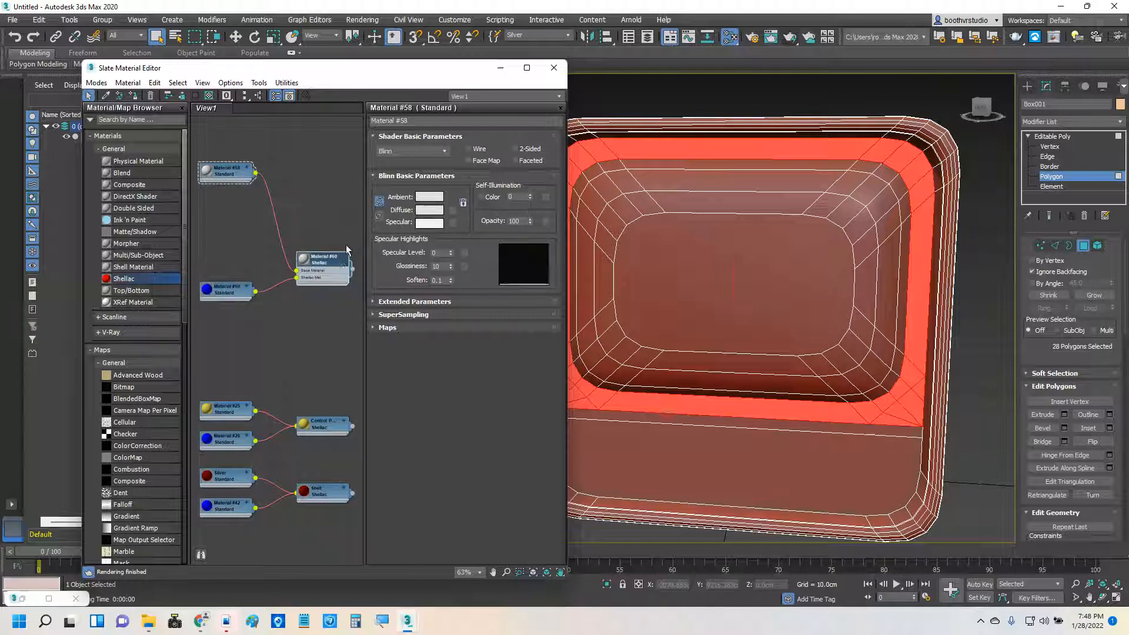
left_click(347, 258)
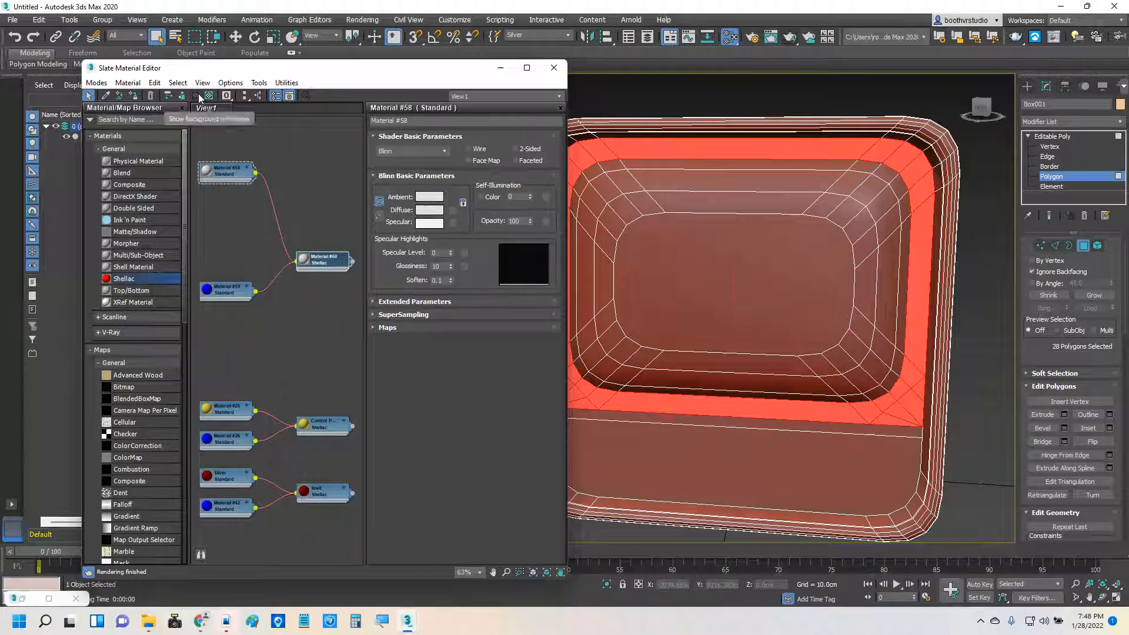
left_click(244, 96)
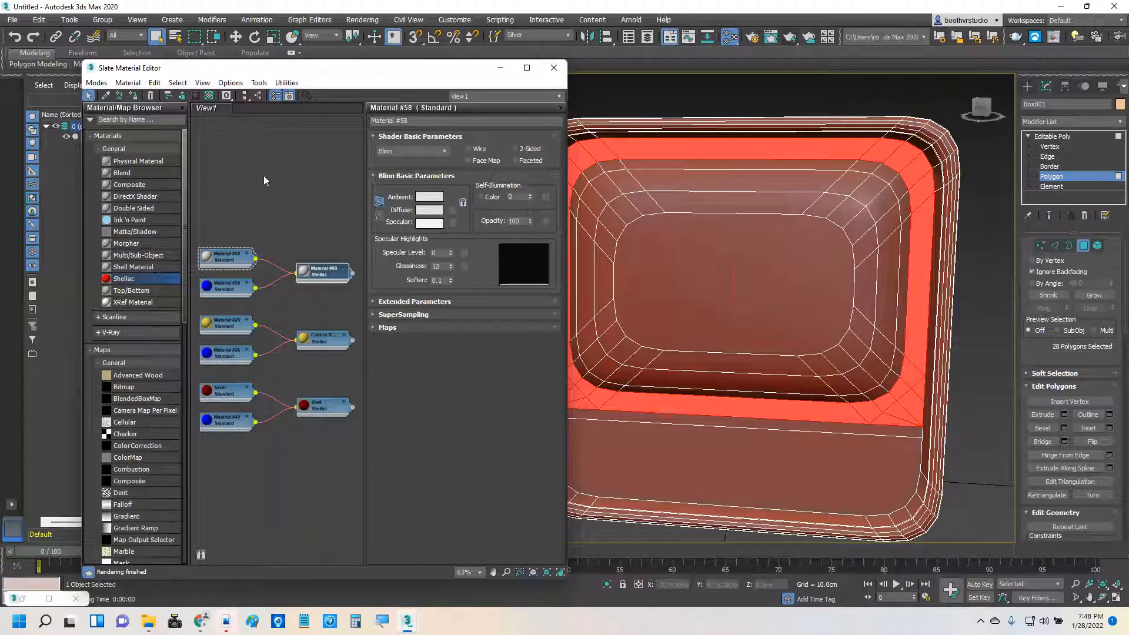
- Render the perspective view to check the silver material on the TV front, then minimise the render window
left_click(790, 38)
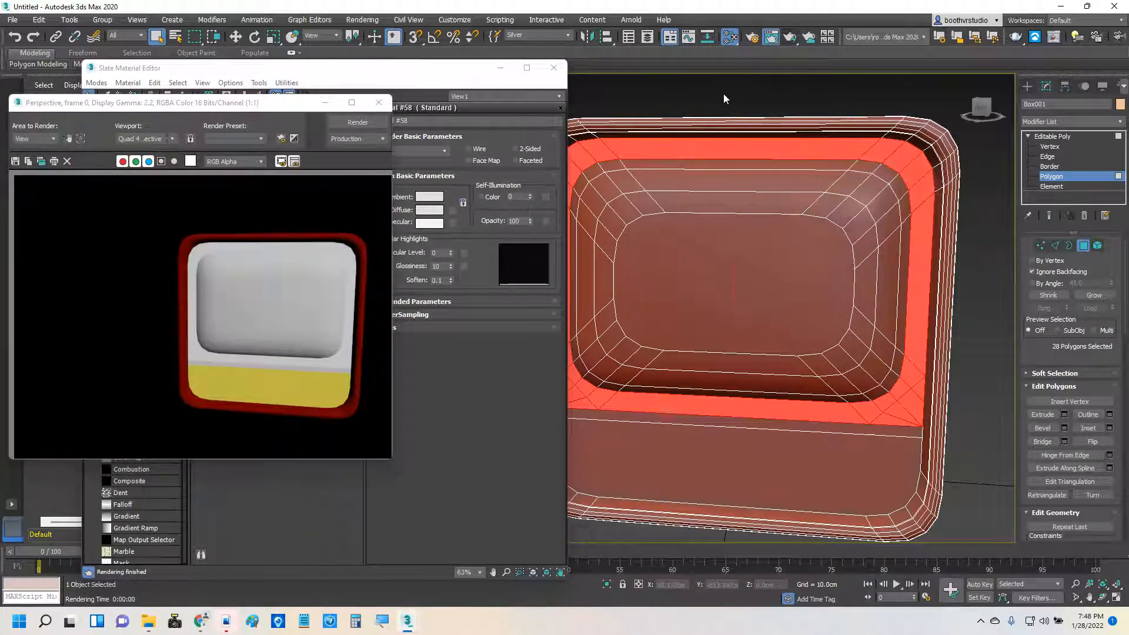
left_click(324, 103)
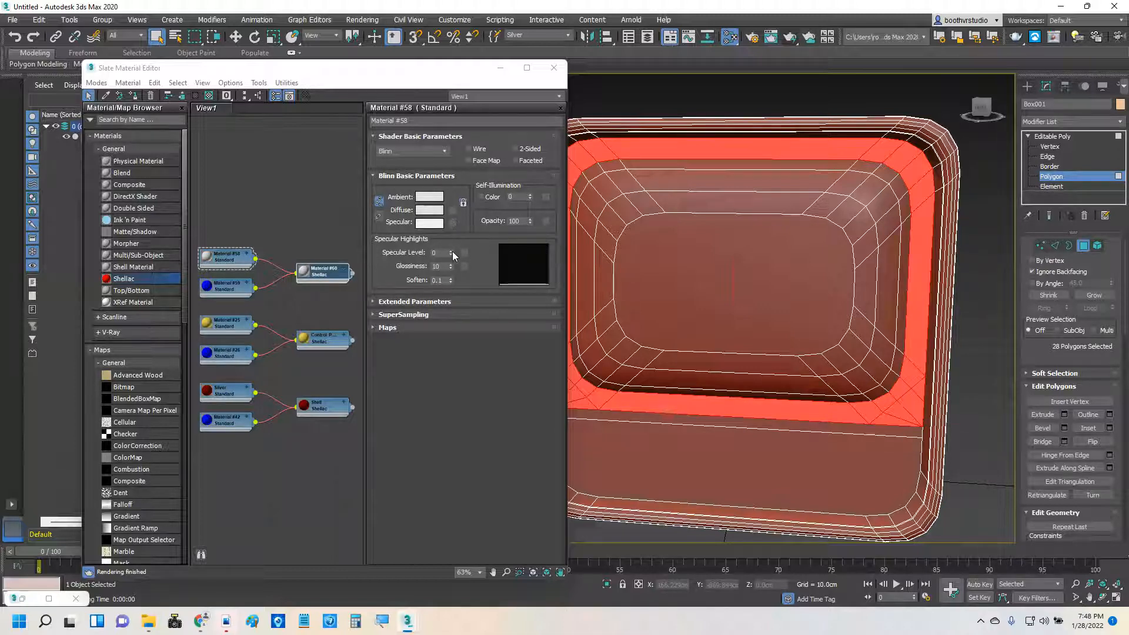
- Raise the silver base material's specular level to 37, render the perspective view to check it, and minimise the render window
left_click_drag(452, 252, 451, 228)
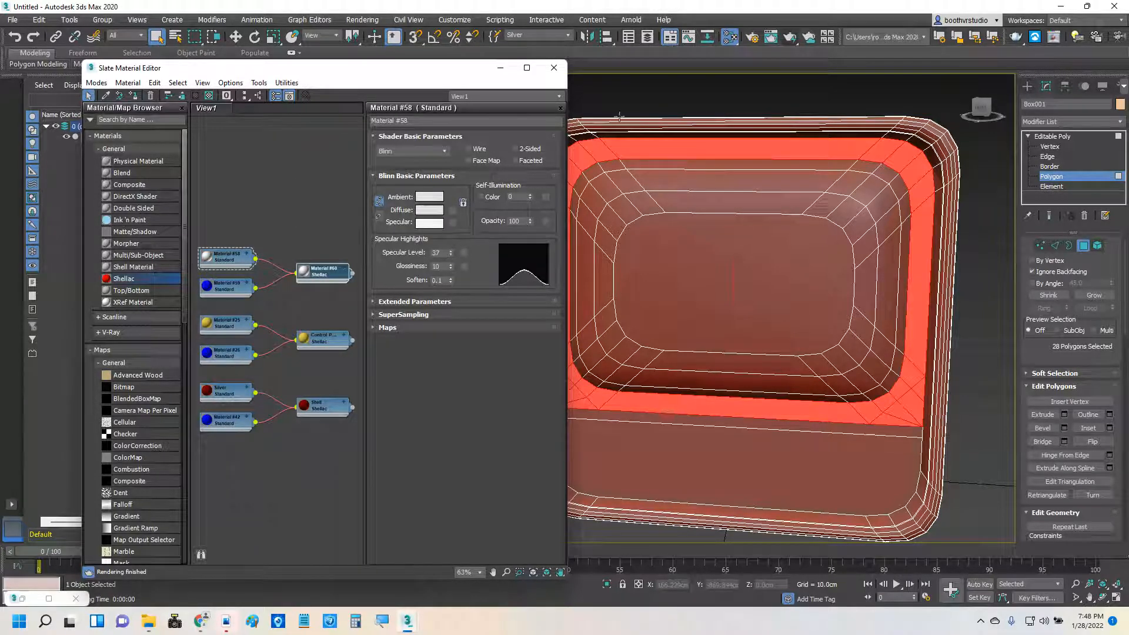
left_click(769, 37)
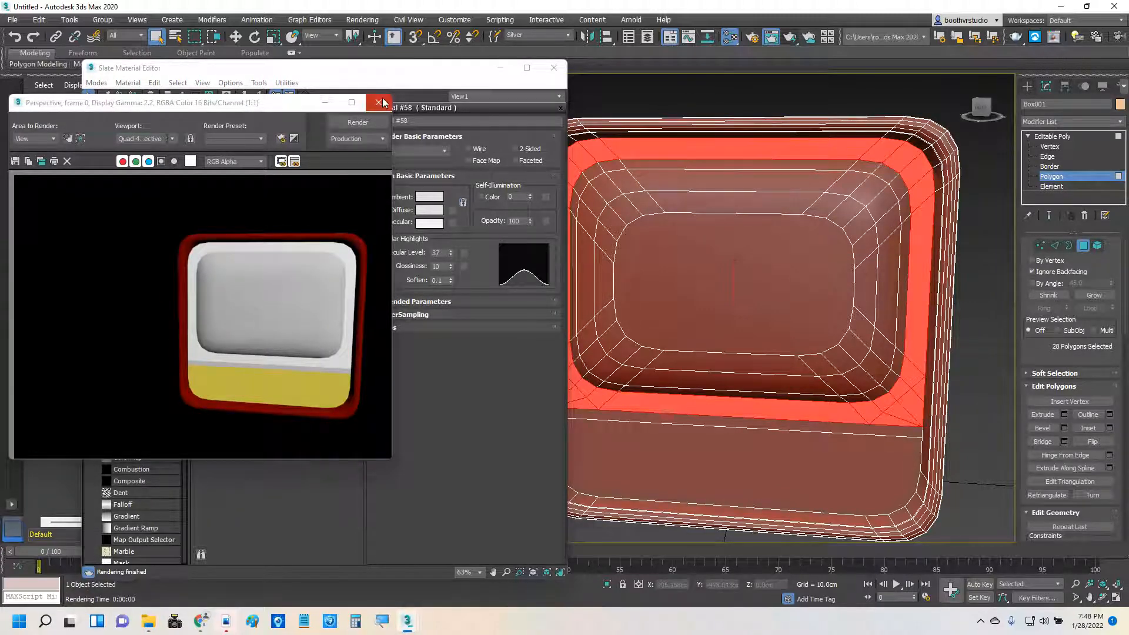
left_click(324, 102)
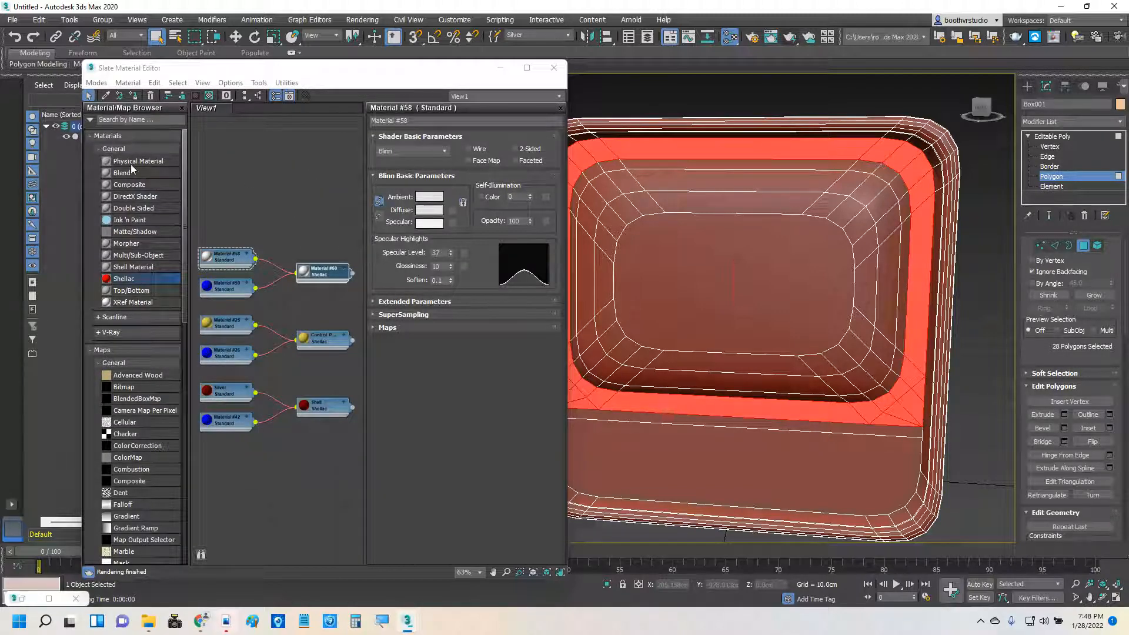
- Add a Physical Material to the node view and name it Divider
left_click_drag(135, 160, 244, 159)
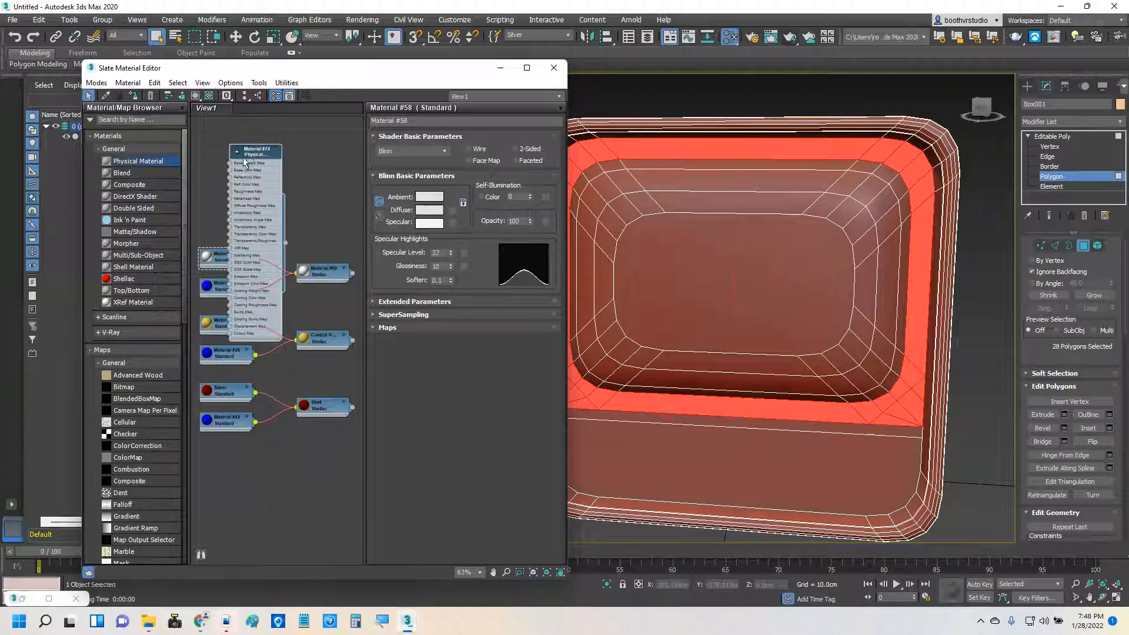
double_click(259, 156)
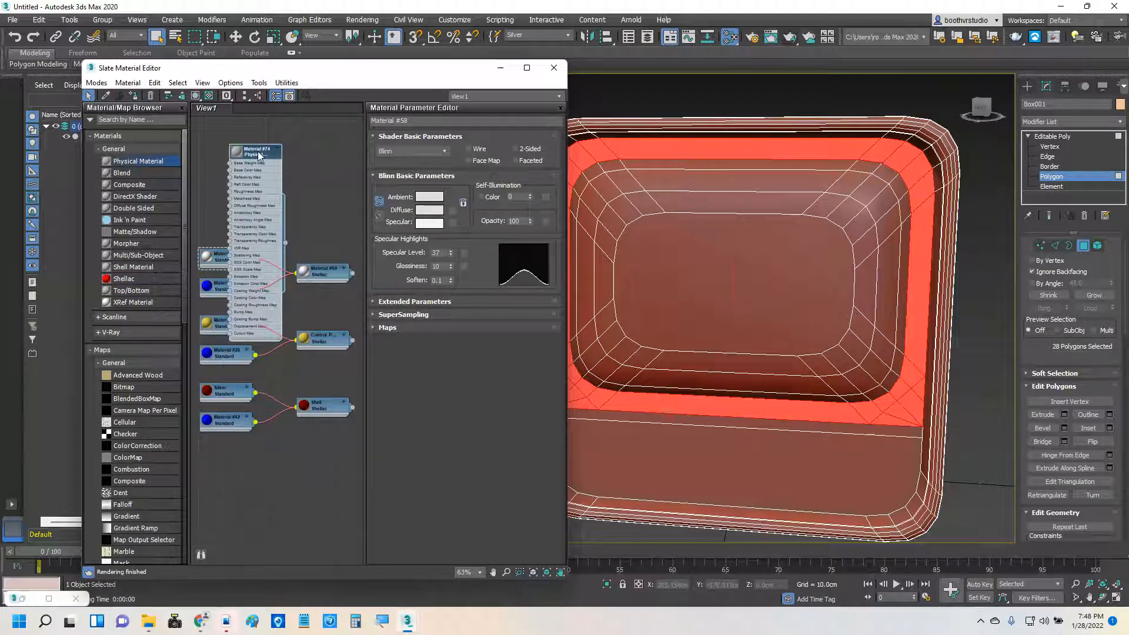
left_click_drag(415, 120, 337, 120)
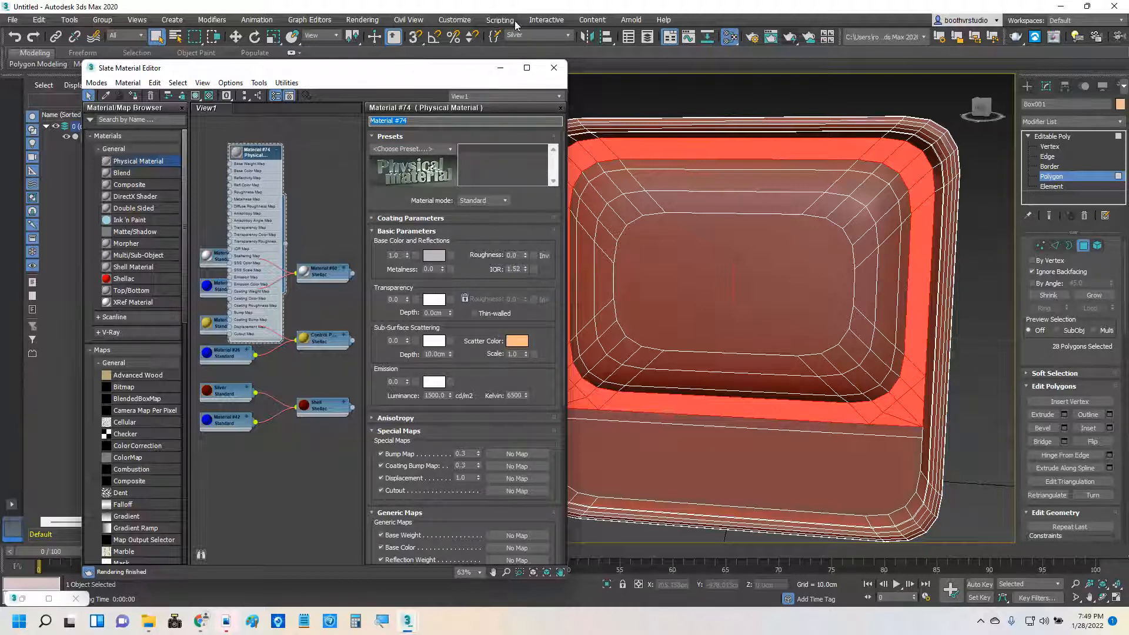
left_click(568, 35)
left_click(569, 37)
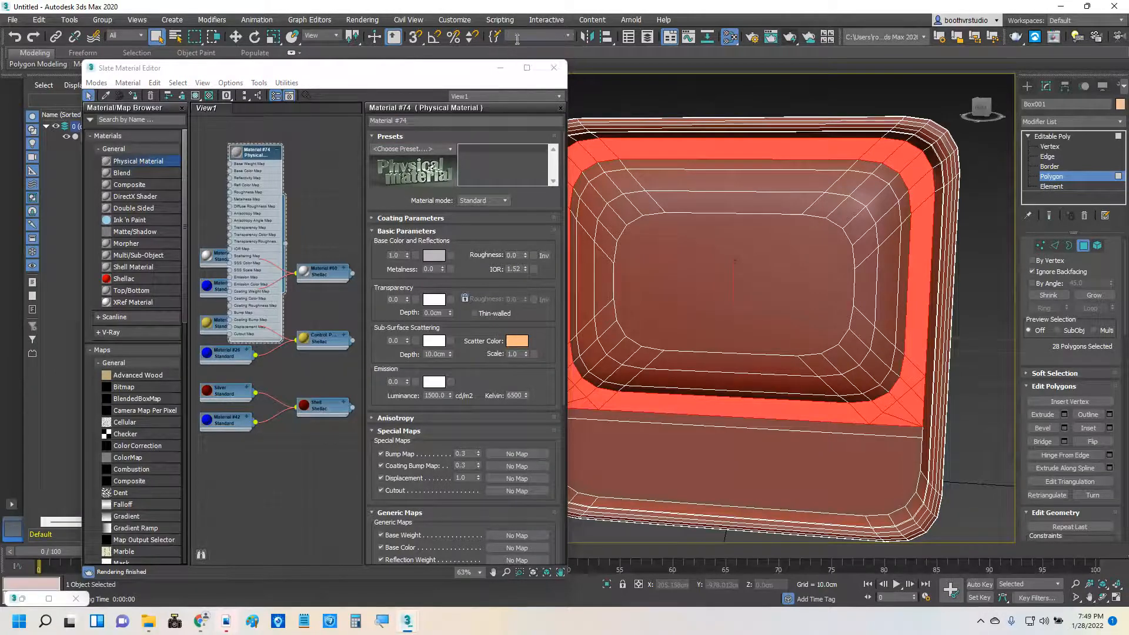
double_click(412, 120)
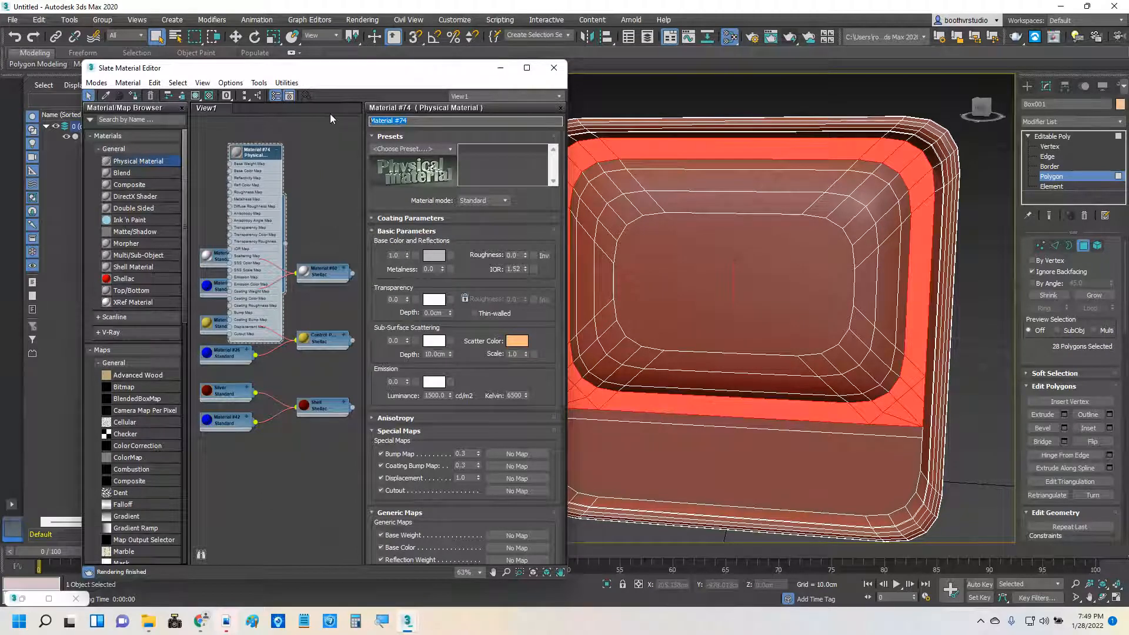
type("Divider")
key("Return")
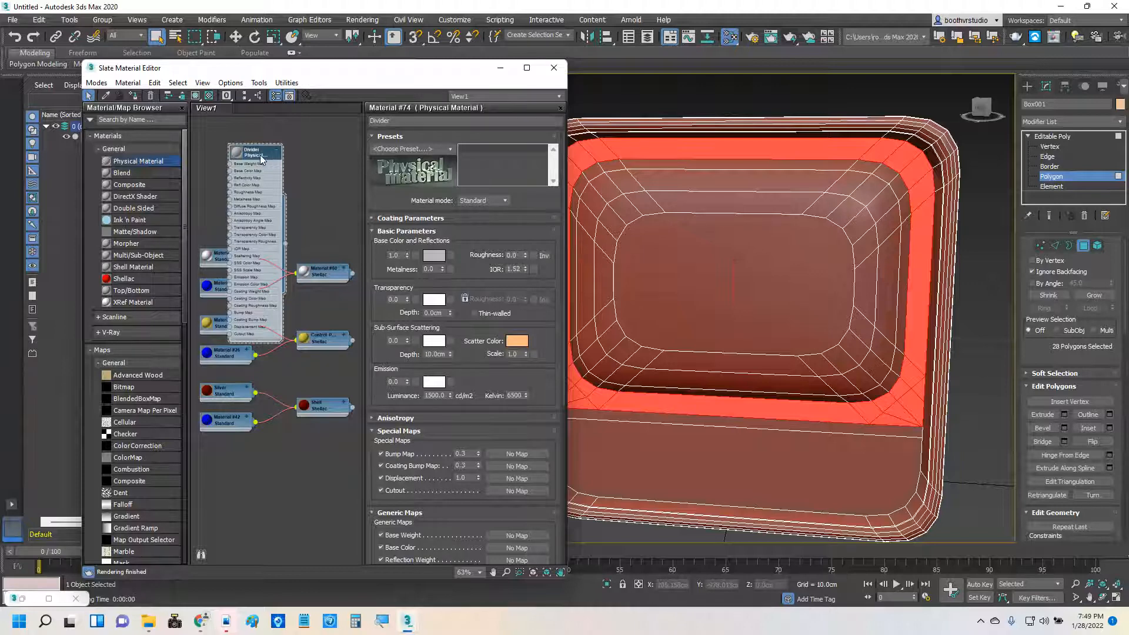
- Set the Divider material's base colour to a dark brown, about red 0.28, green 0.2 and blue 0.13
left_click(438, 261)
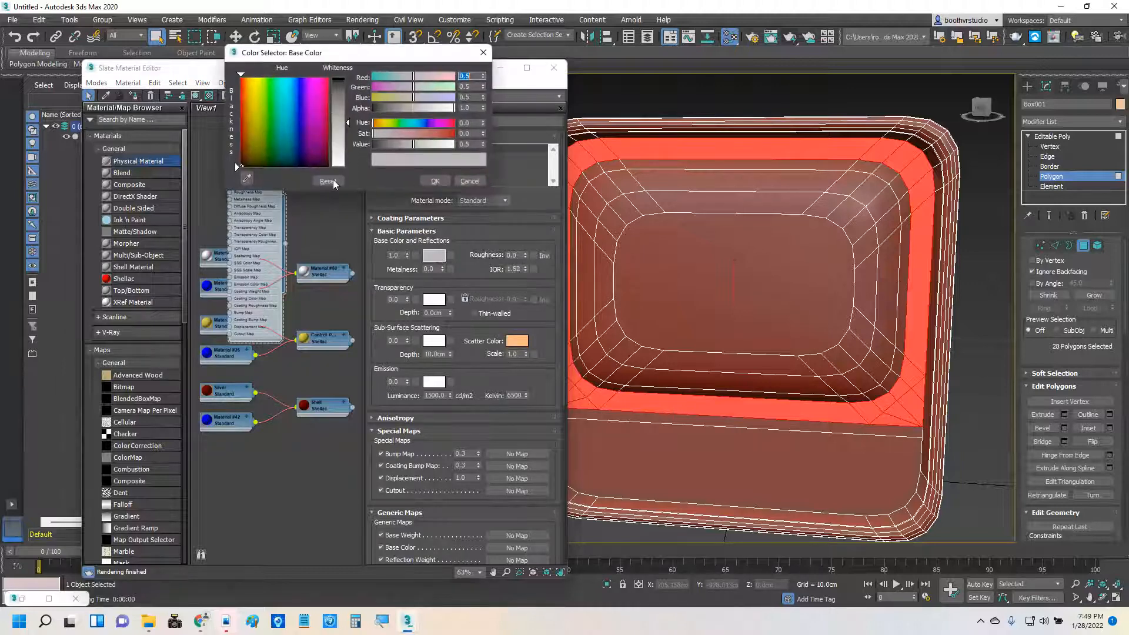
left_click(248, 151)
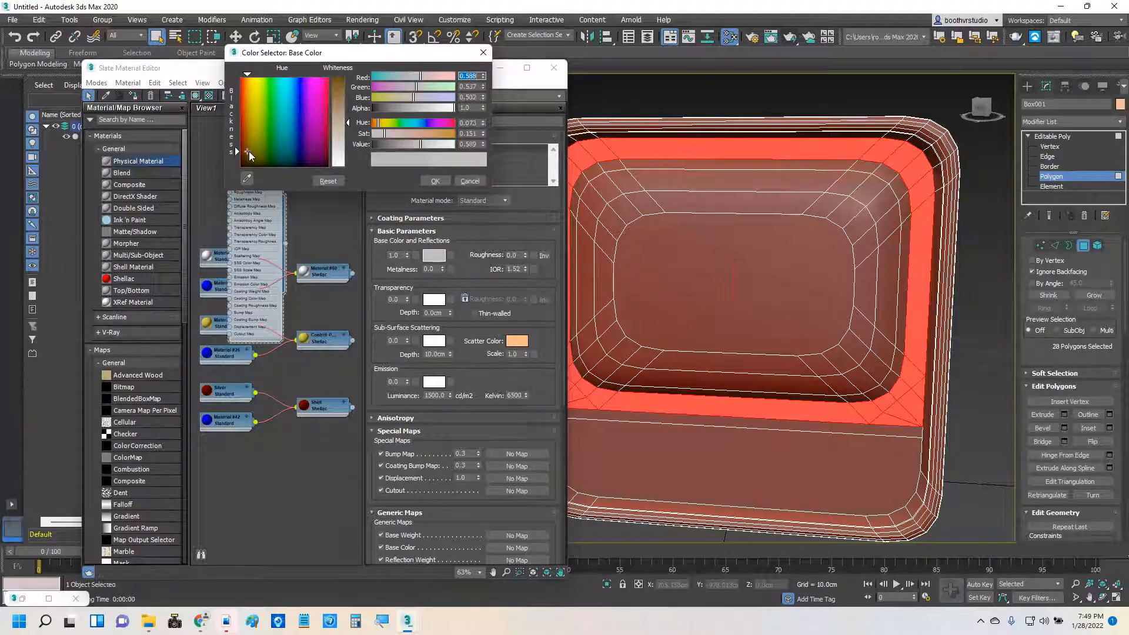
left_click(336, 95)
left_click_drag(348, 99, 345, 91)
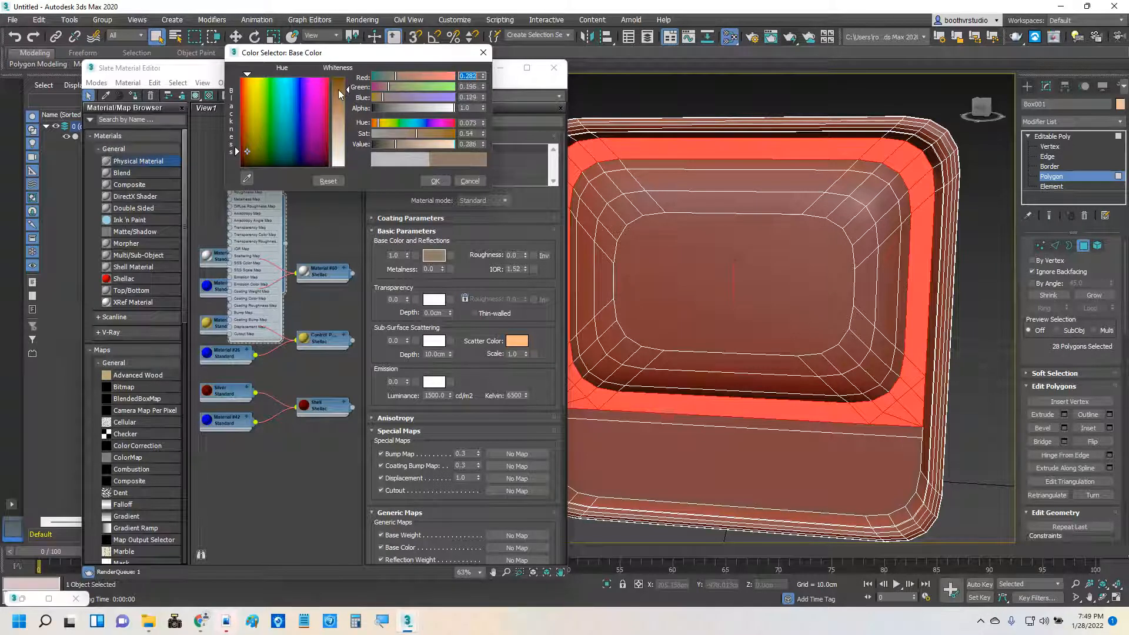
left_click(434, 181)
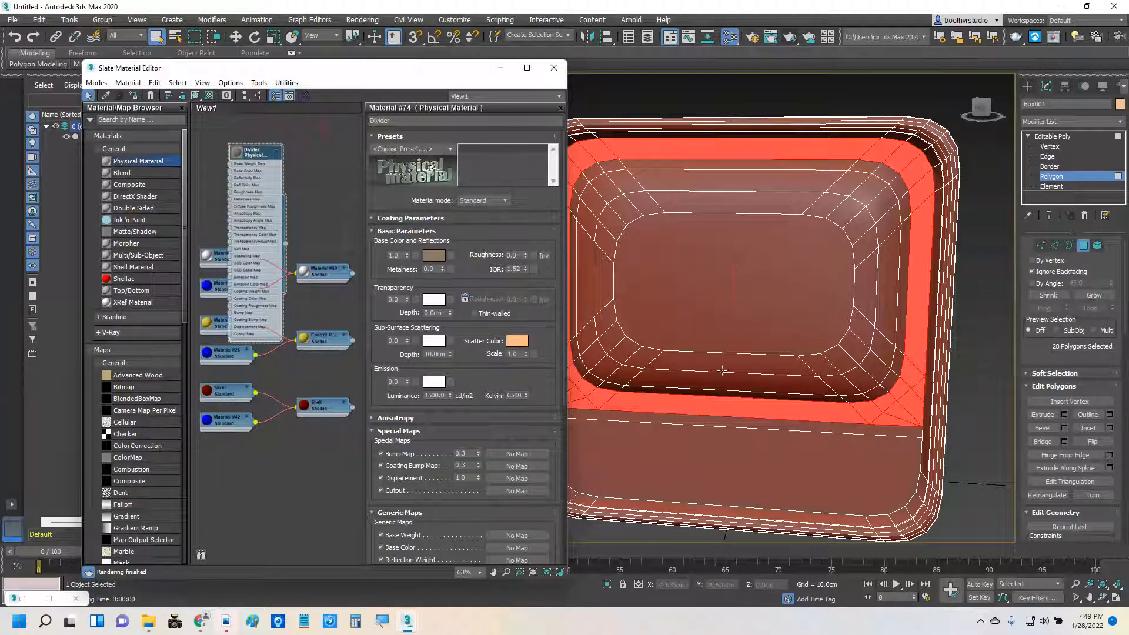
- Assign the Divider material, with its node laid out and collapsed, to the thin strip polygon below the screen, and render the perspective view
left_click(738, 419)
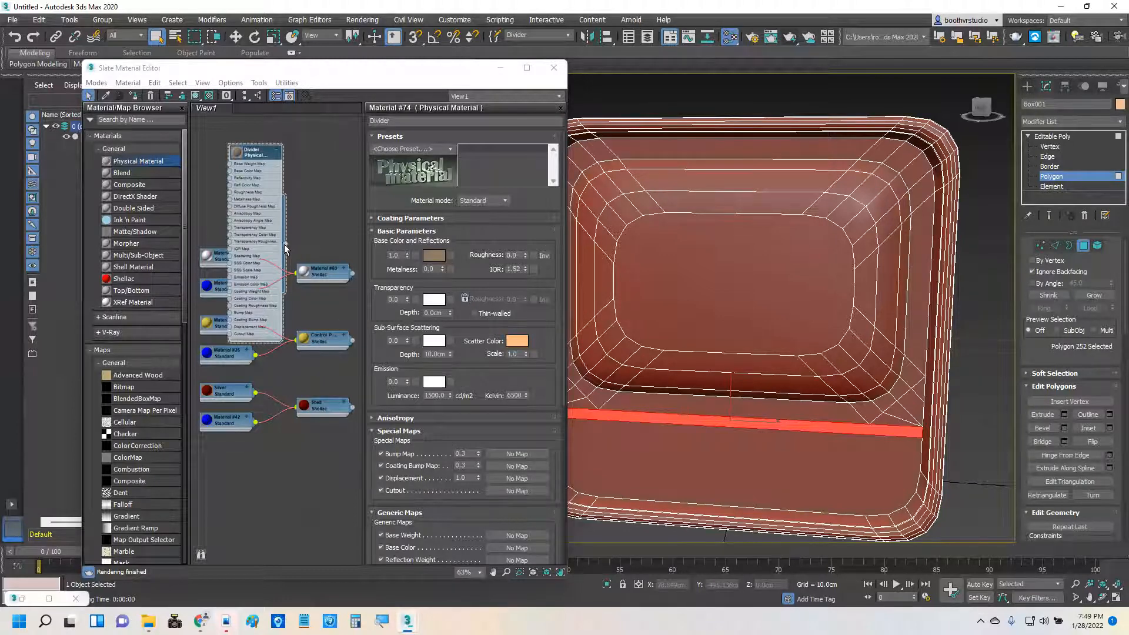
left_click(246, 95)
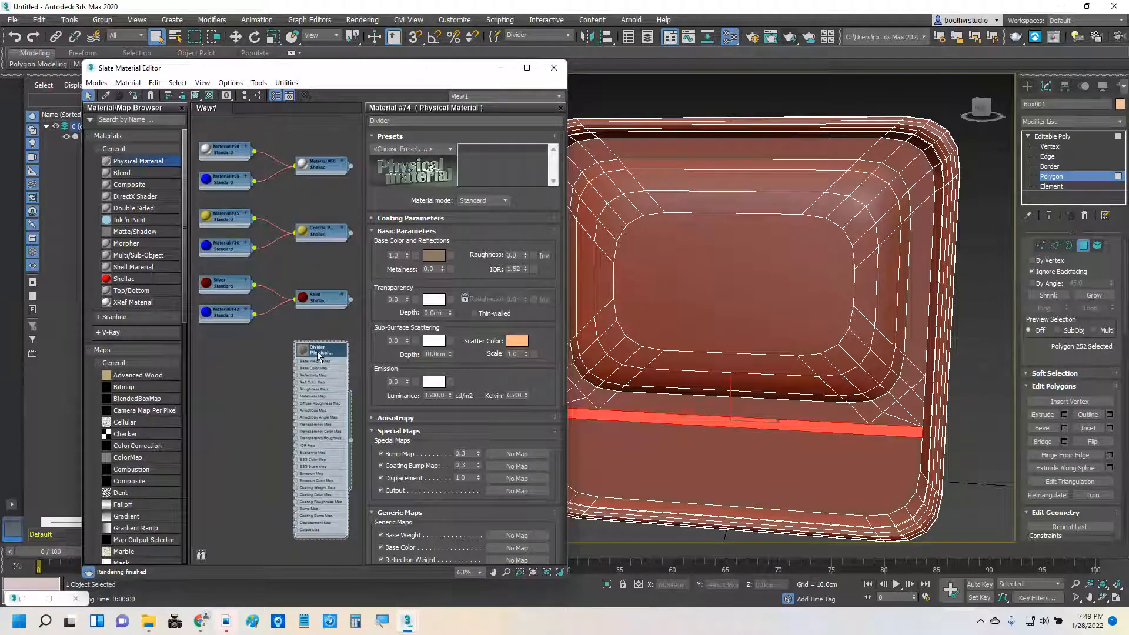
left_click_drag(317, 354, 280, 354)
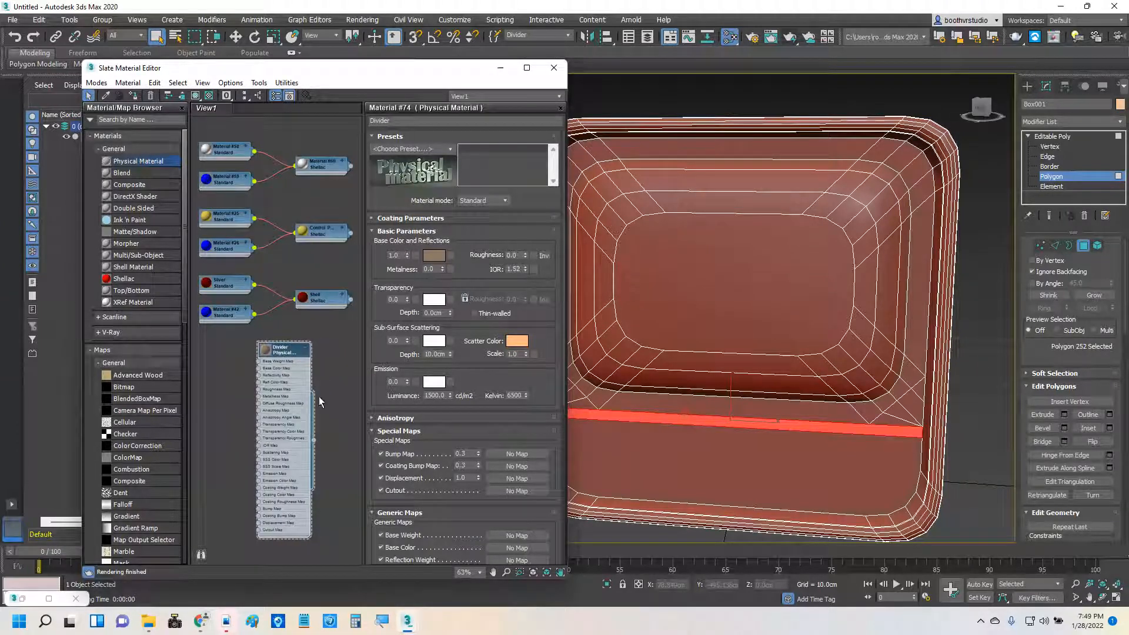
left_click(307, 348)
left_click_drag(315, 353, 654, 419)
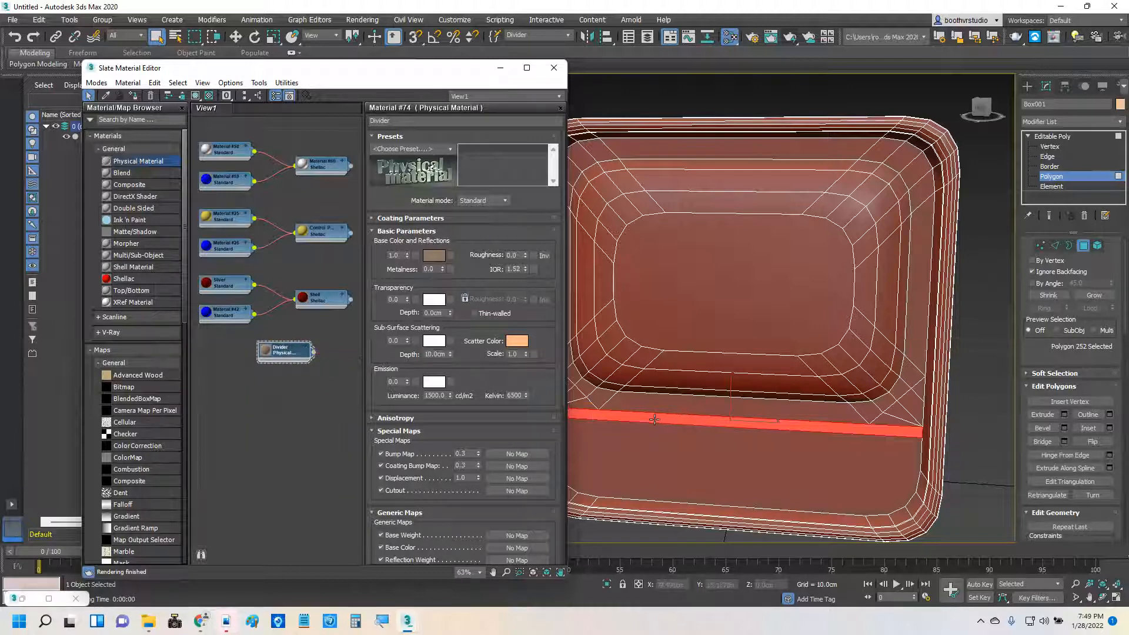
left_click(787, 40)
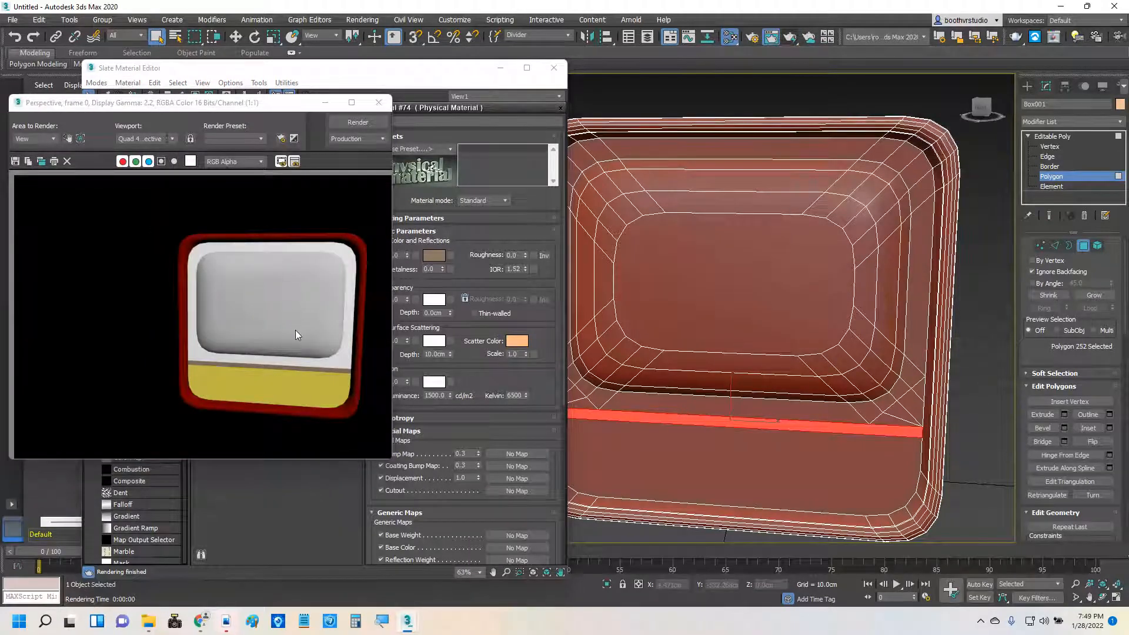
- Switch to the browser and examine the divider and screen colours in the Classic TV 1.jpg reference photo
mouse_move(201, 620)
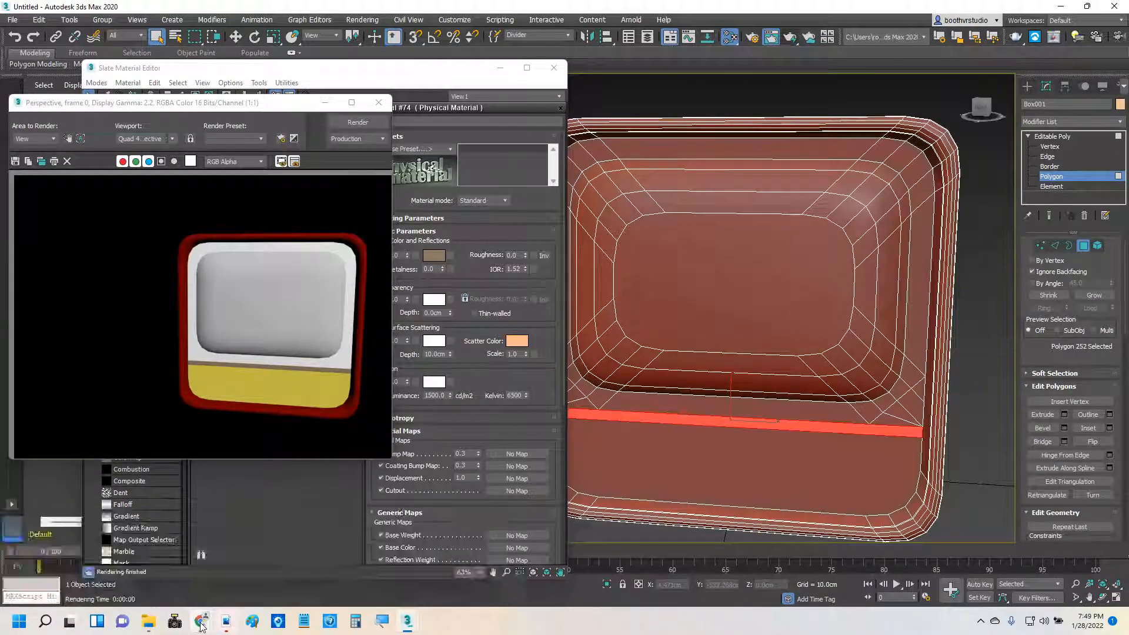
left_click(63, 565)
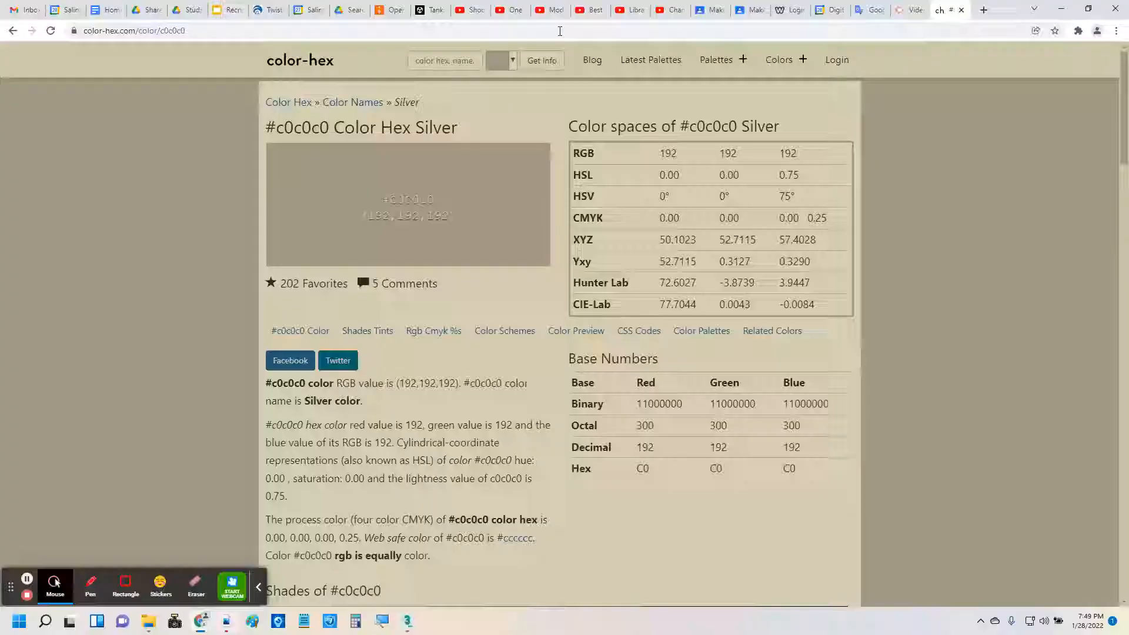
left_click(1088, 8)
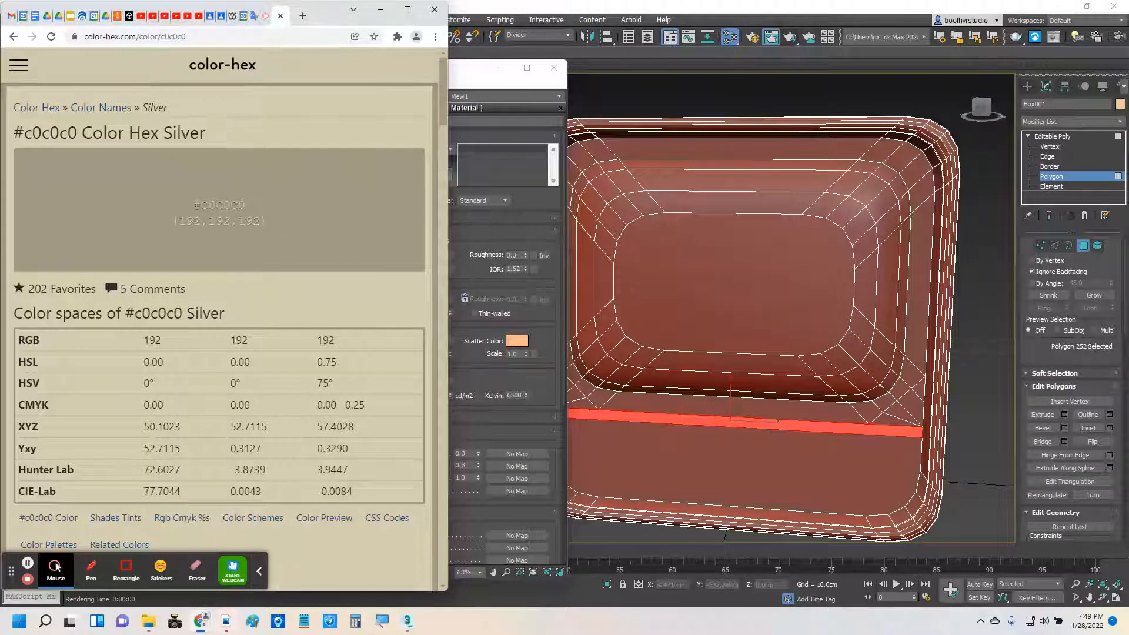
left_click(210, 16)
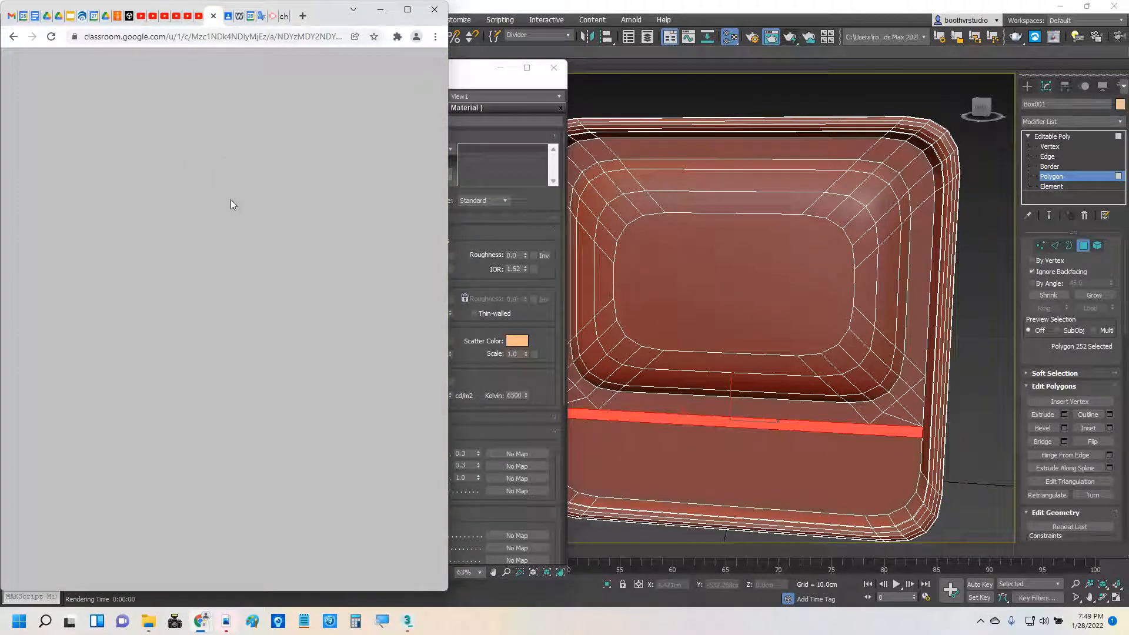
scroll(299, 305, "up", 6)
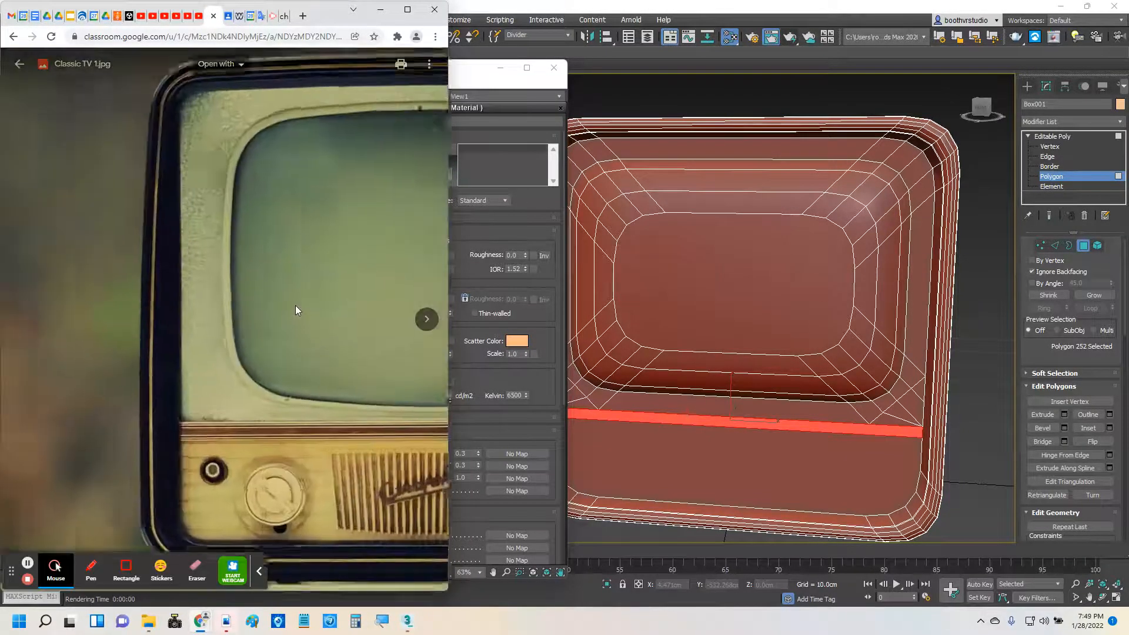
scroll(328, 285, "down", 4)
scroll(327, 280, "up", 3)
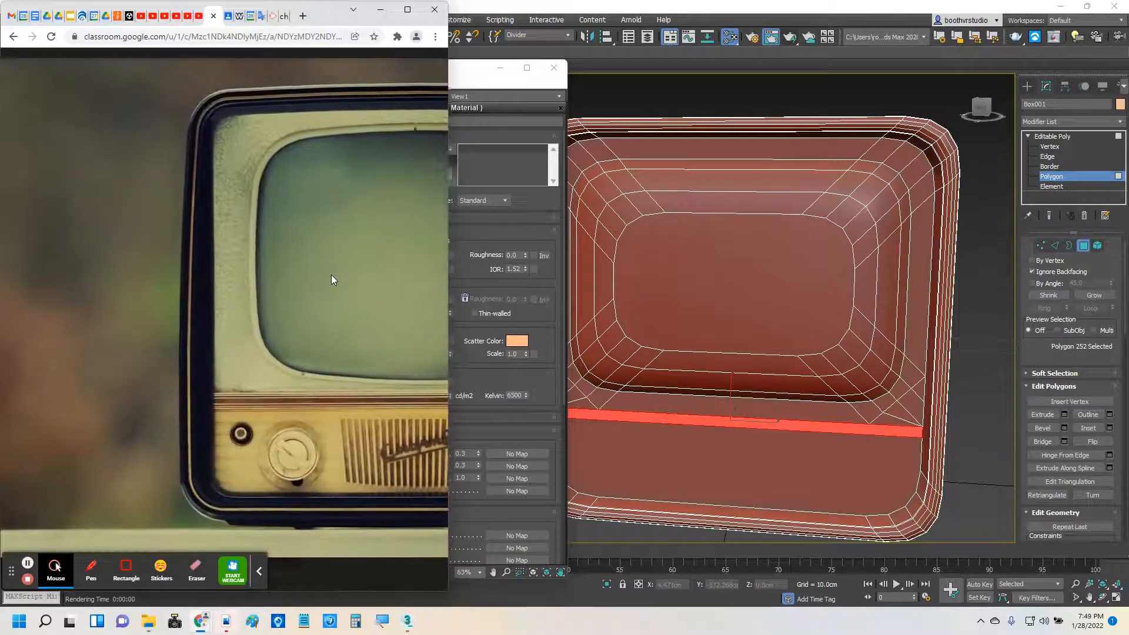
left_click(231, 272)
left_click(312, 258)
left_click_drag(297, 253, 144, 241)
scroll(145, 241, "down", 4)
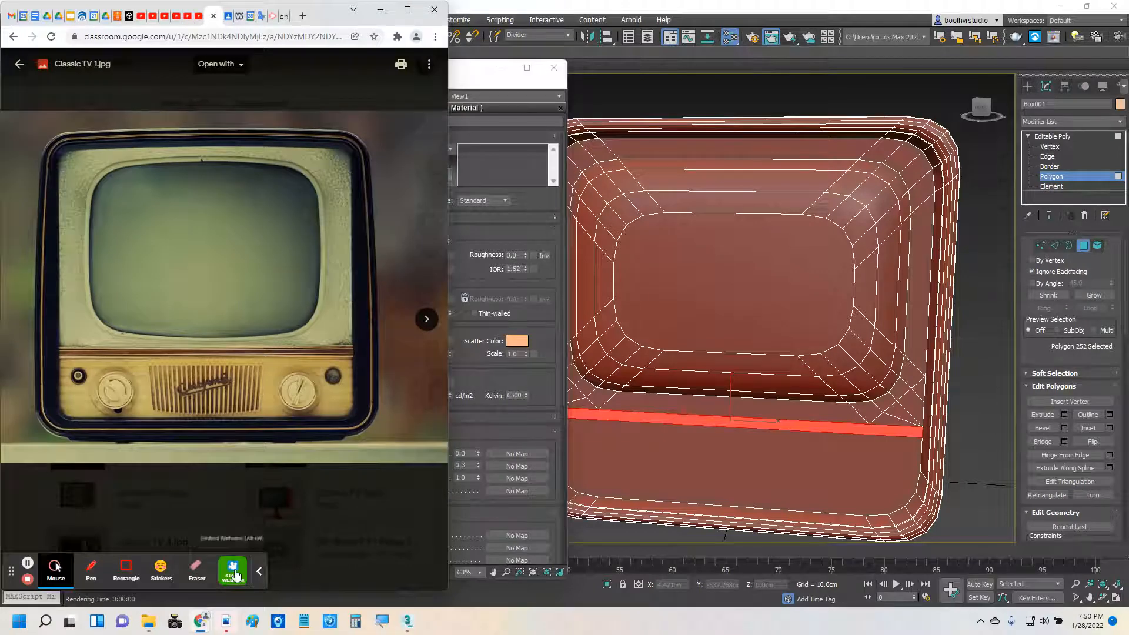
left_click(260, 571)
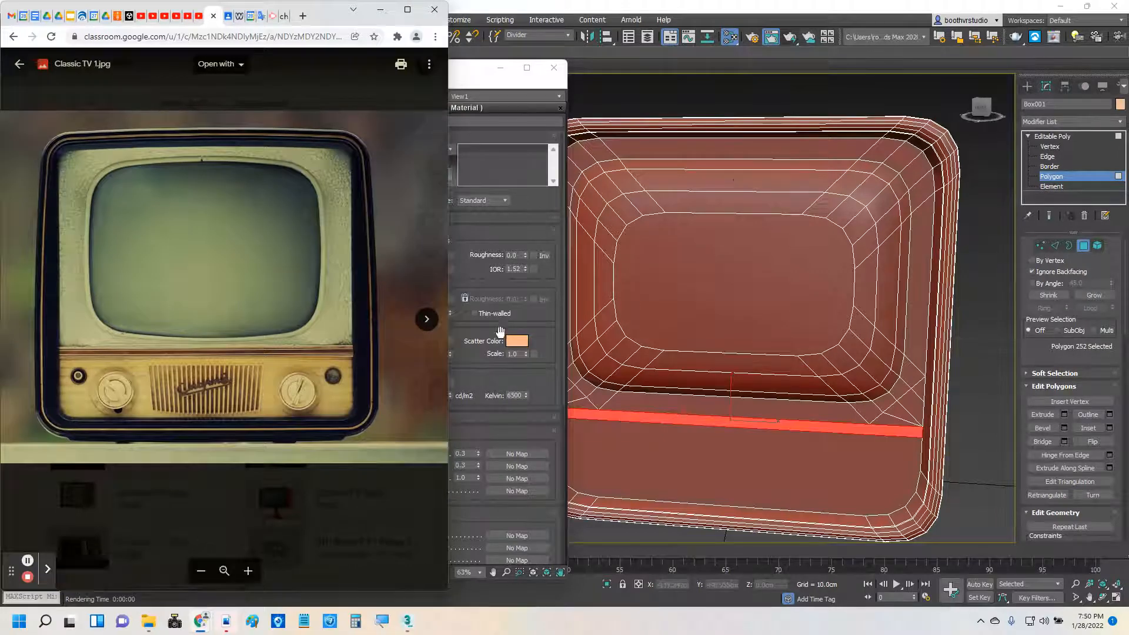
- Place the render window beside the reference photo to compare the TV's colours, then minimise the render
left_click(721, 112)
left_click_drag(286, 106, 891, 124)
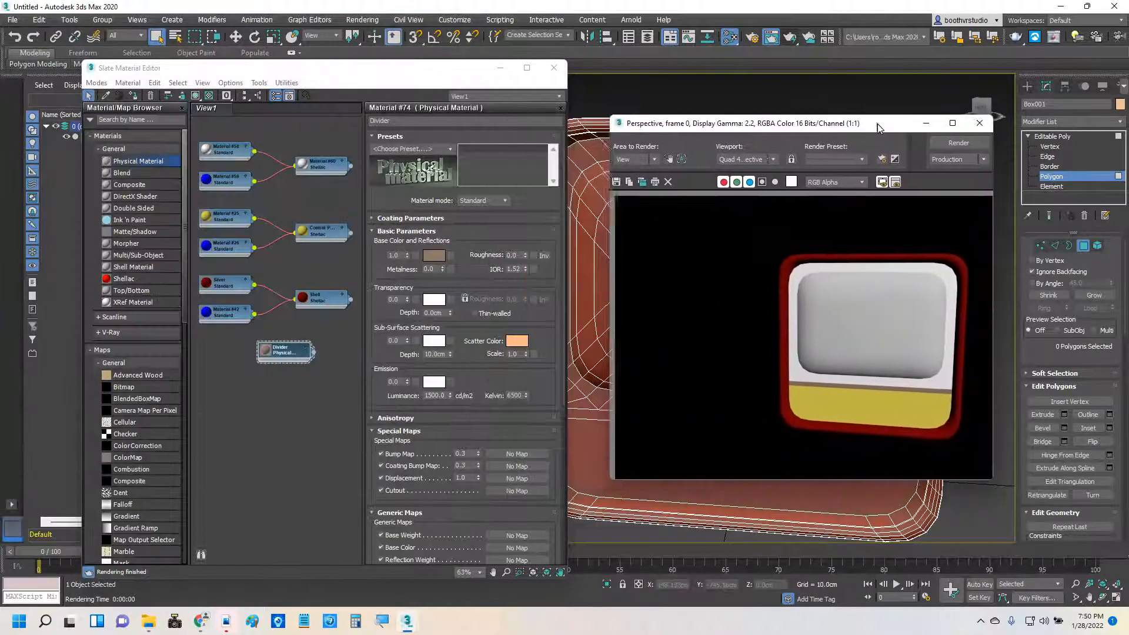
scroll(897, 312, "up", 1)
scroll(897, 316, "down", 1)
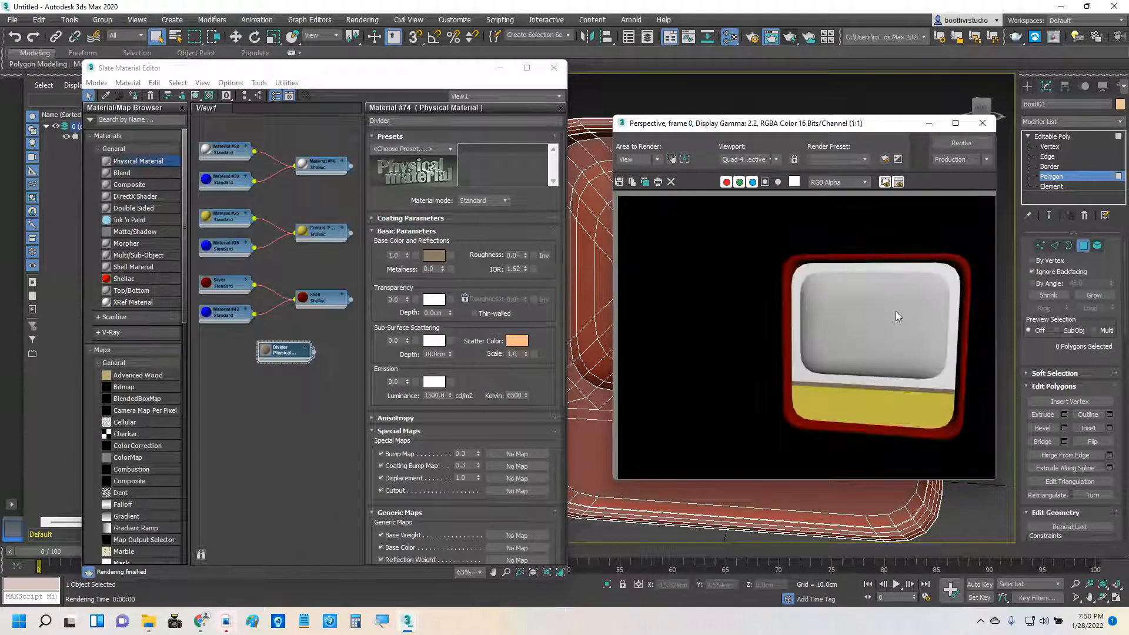
mouse_move(201, 621)
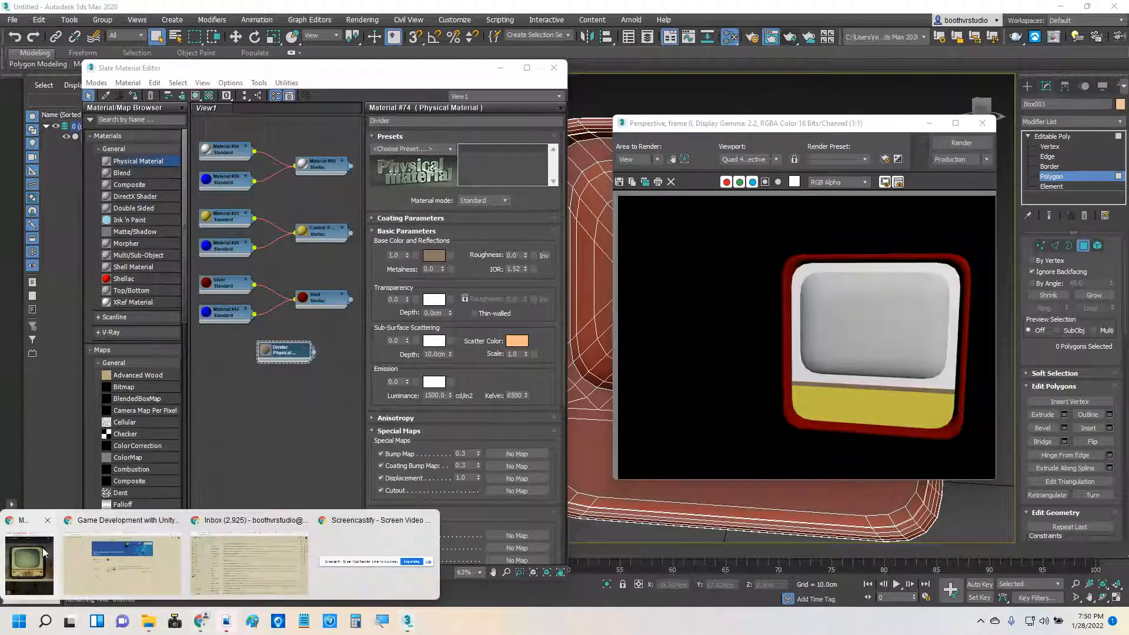
left_click(72, 539)
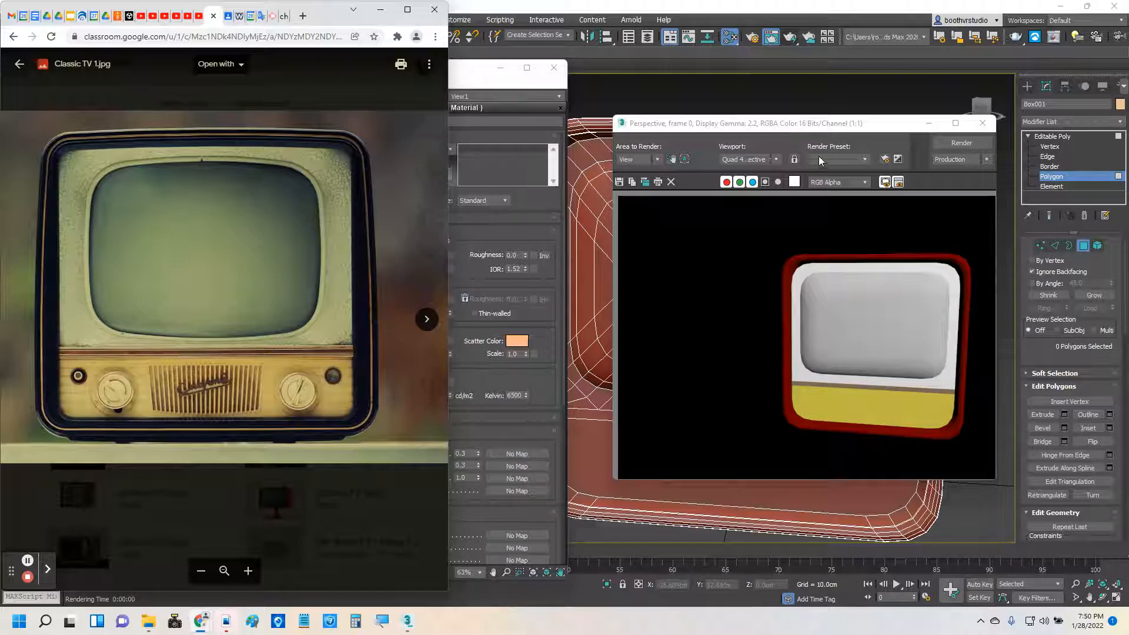
left_click(929, 129)
- Select the Screen polygon set and add a new Physical Material named Screen
left_click(535, 36)
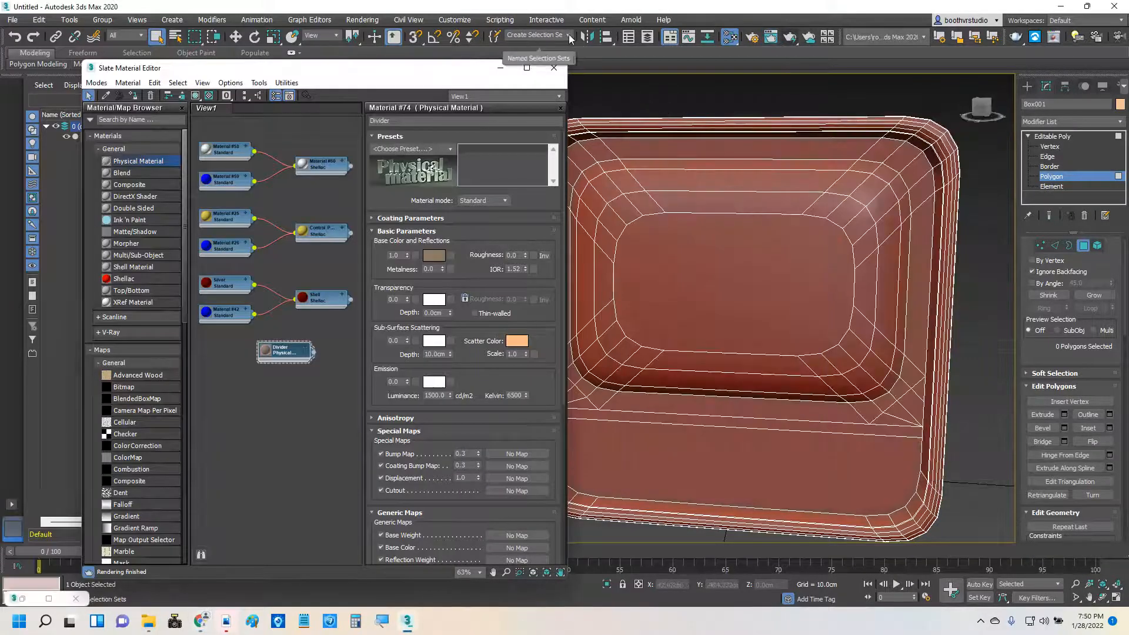
left_click(515, 62)
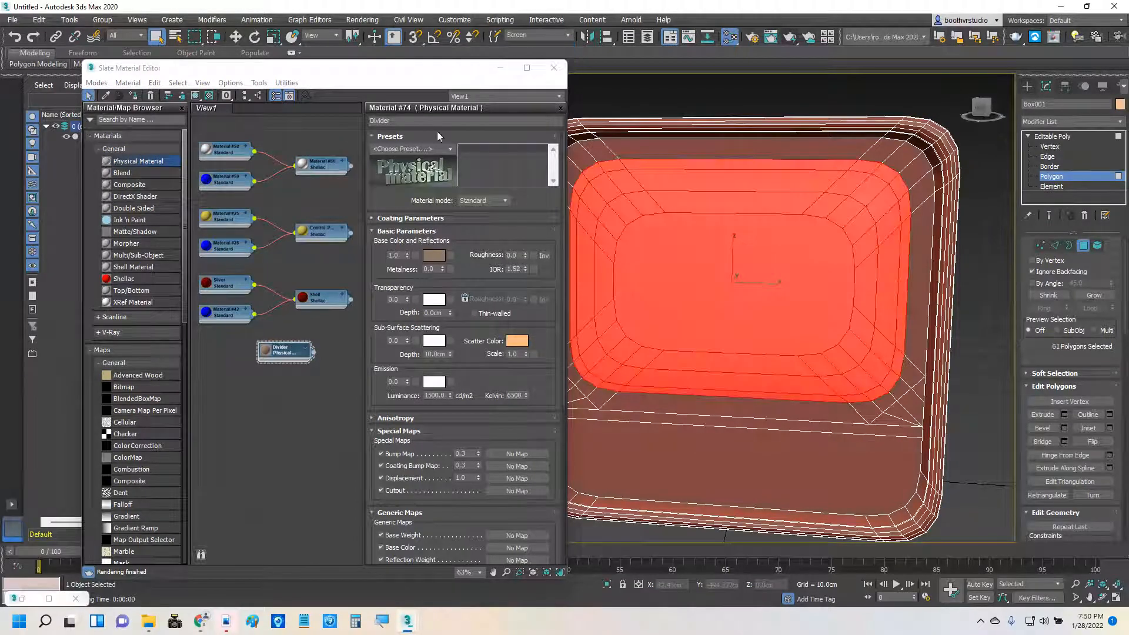
left_click_drag(139, 162, 266, 418)
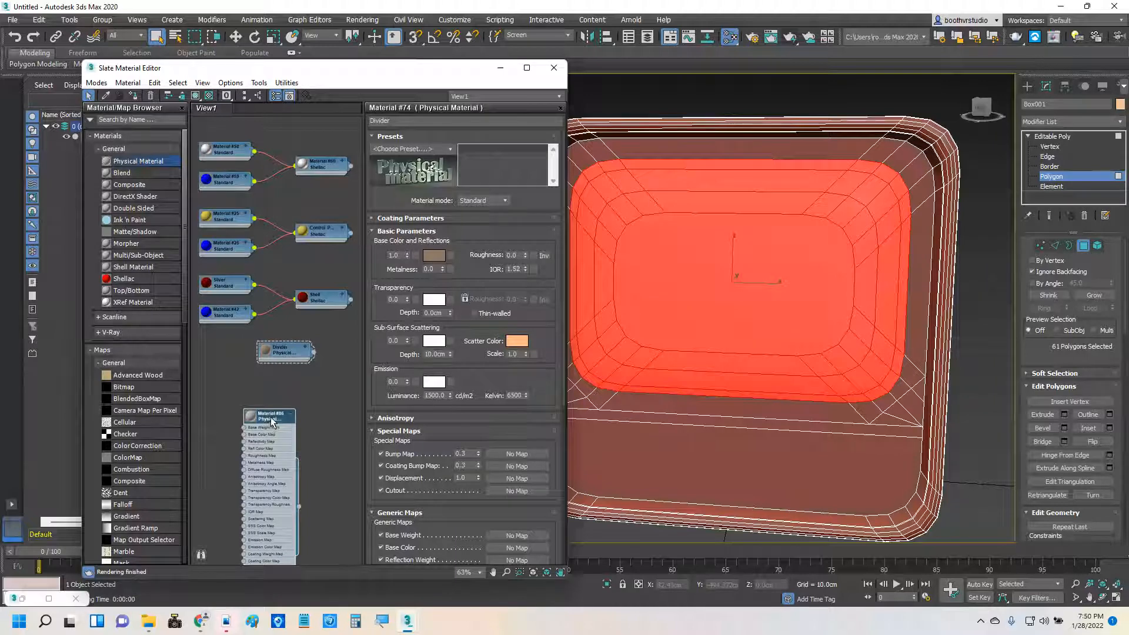
left_click(411, 121)
type("Screen")
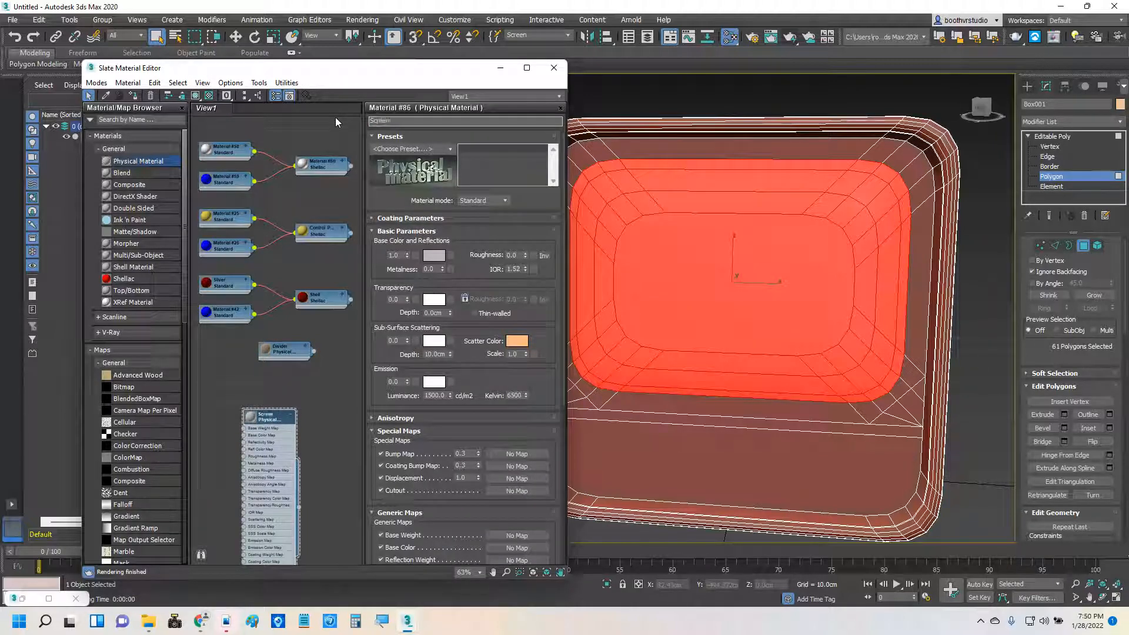
key("Return")
- Give the Screen material a light blue base colour and set its transparency to 0.85
left_click(434, 258)
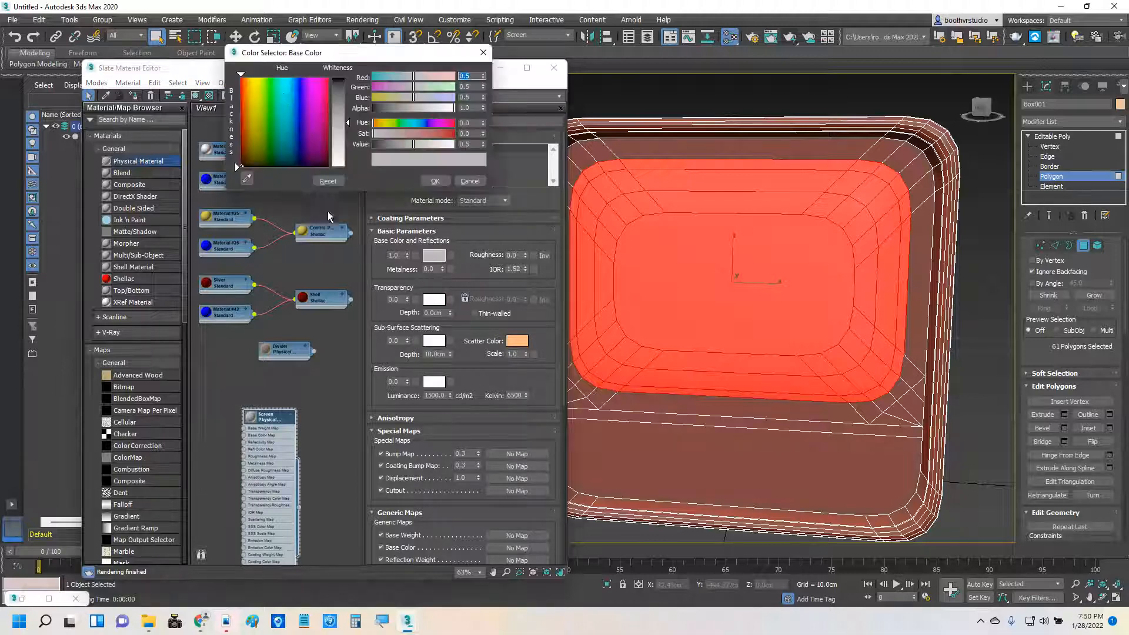
left_click(291, 83)
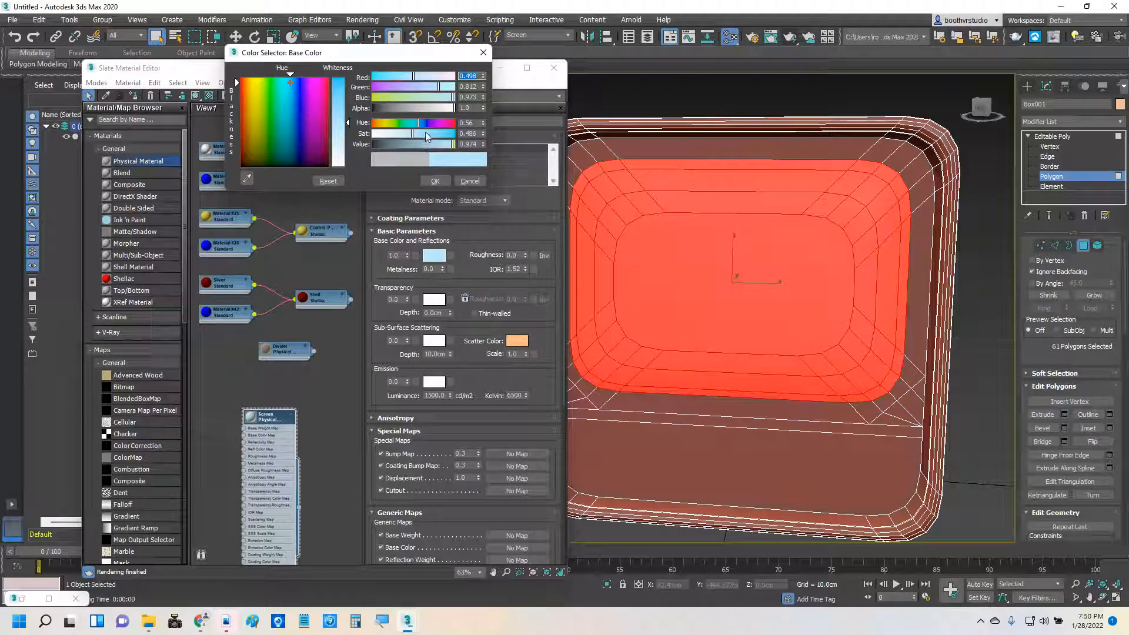
left_click(426, 133)
left_click(435, 180)
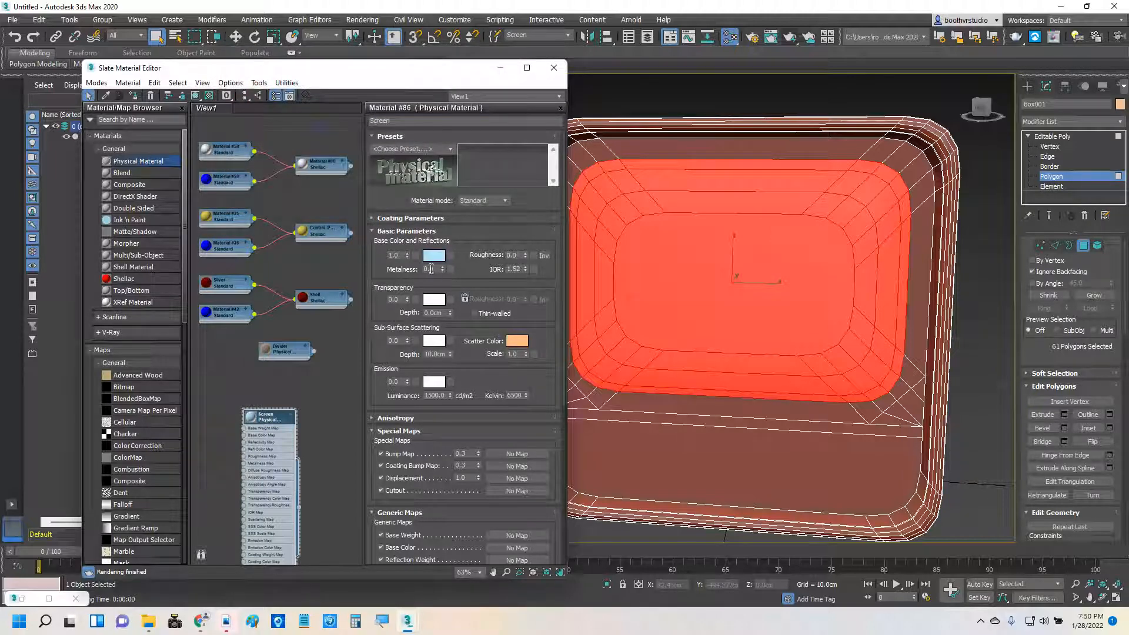
double_click(397, 299)
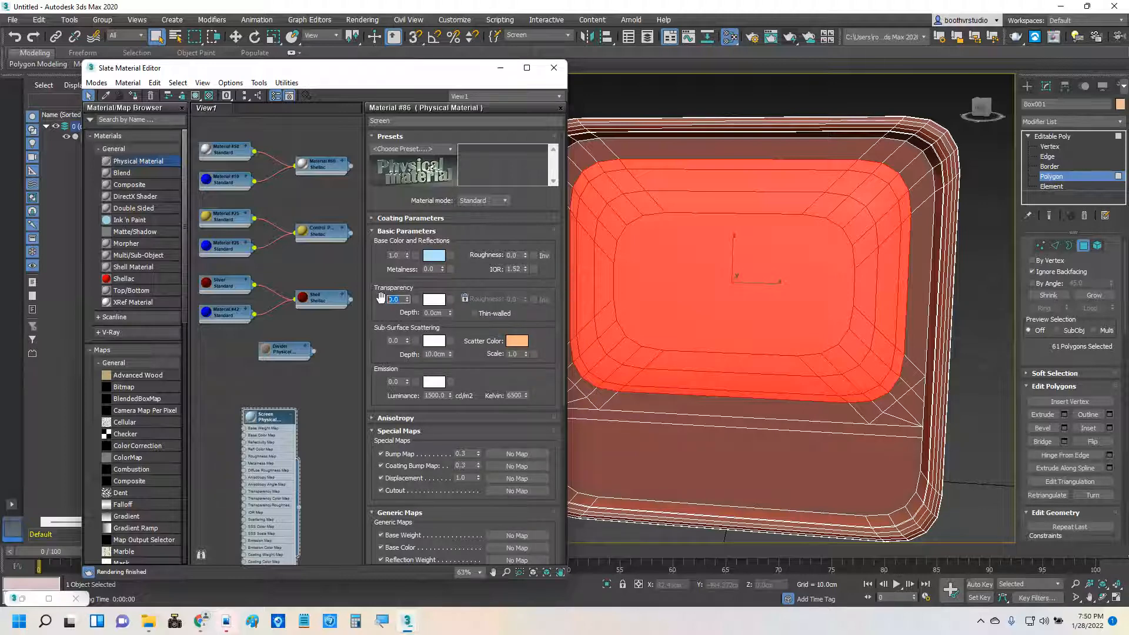
type("1")
key("Return")
type(".85")
- Assign the Screen material to the selected screen polygons, collapse its node, lay out all material nodes and minimise the material editor
left_click_drag(301, 504, 715, 277)
left_click(292, 415)
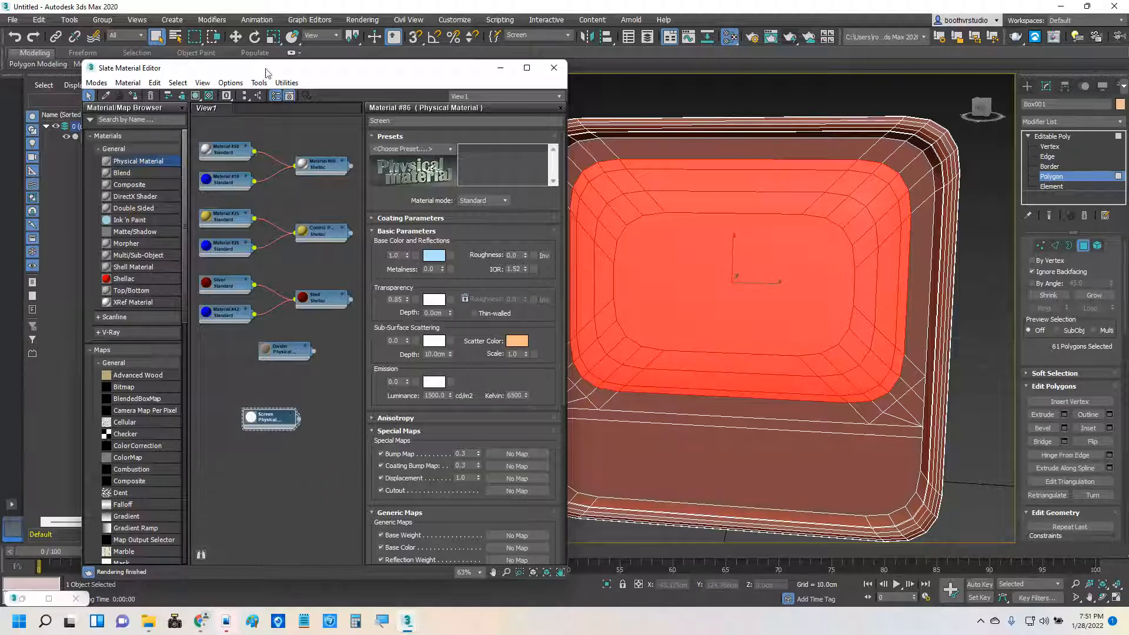
left_click(245, 96)
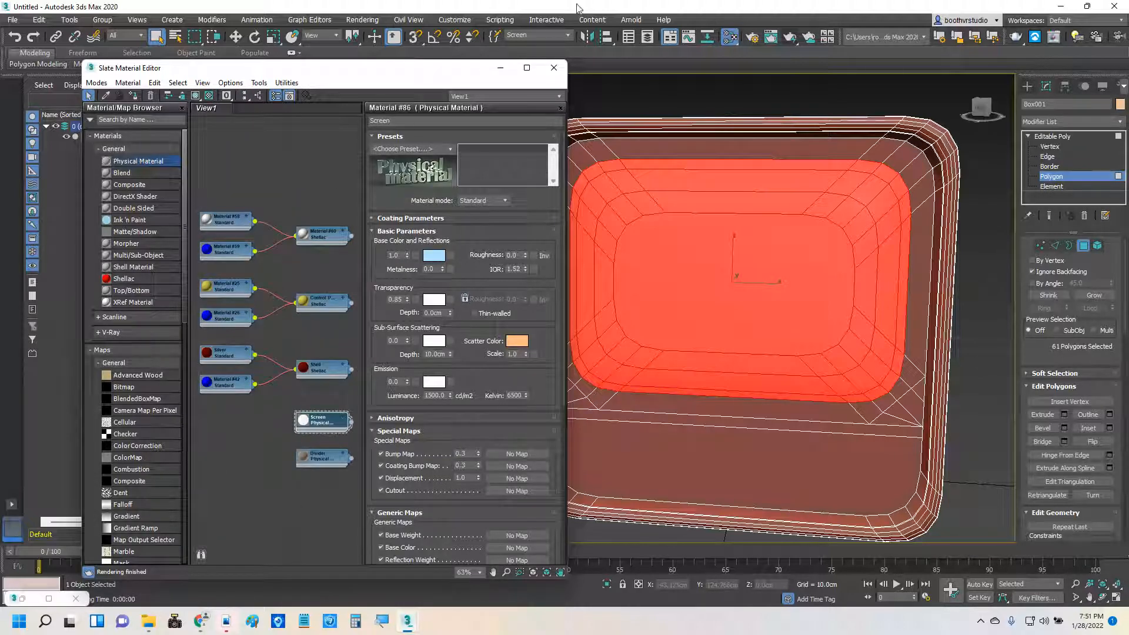
left_click(501, 68)
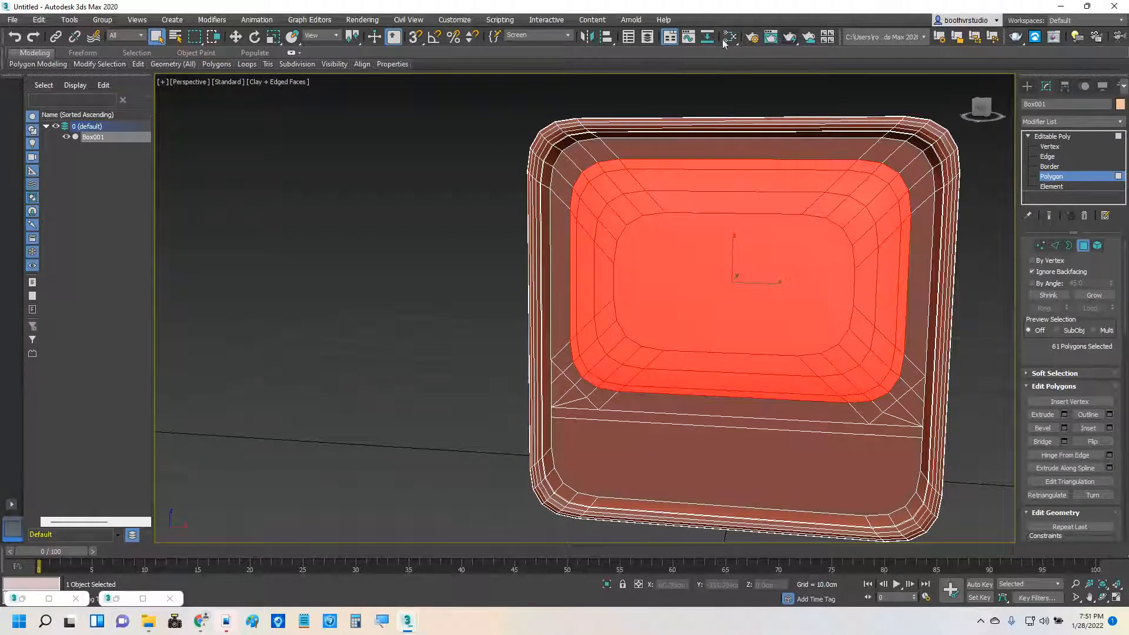
- Set the render output size to HDTV (video) at 1920 × 1080, render the perspective view and minimise the render windows
left_click(753, 37)
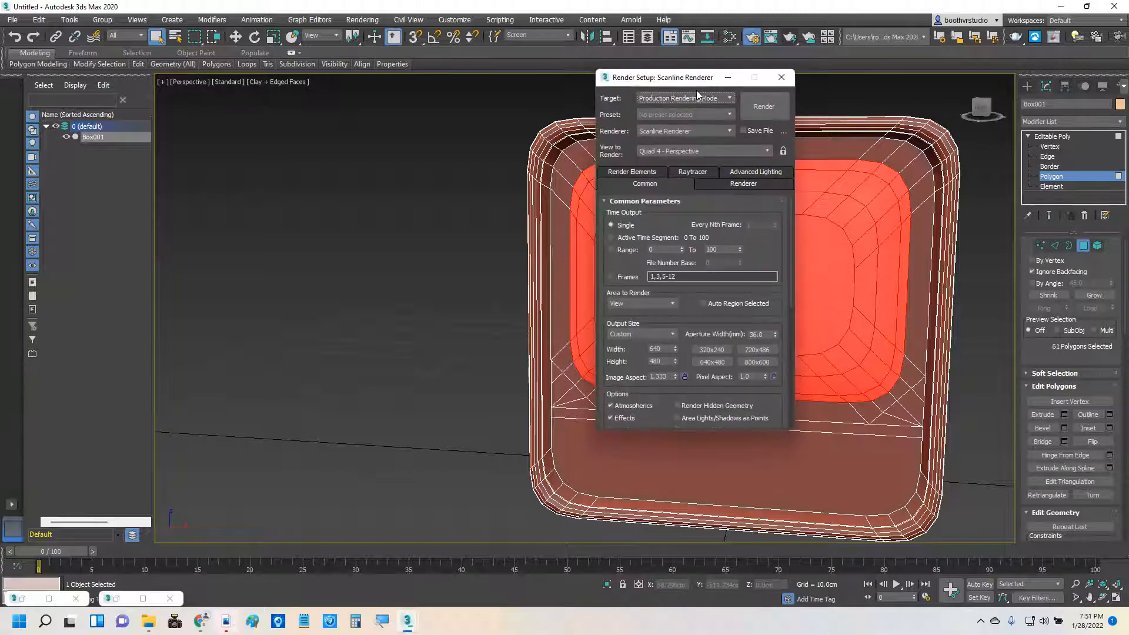
left_click_drag(699, 83, 464, 97)
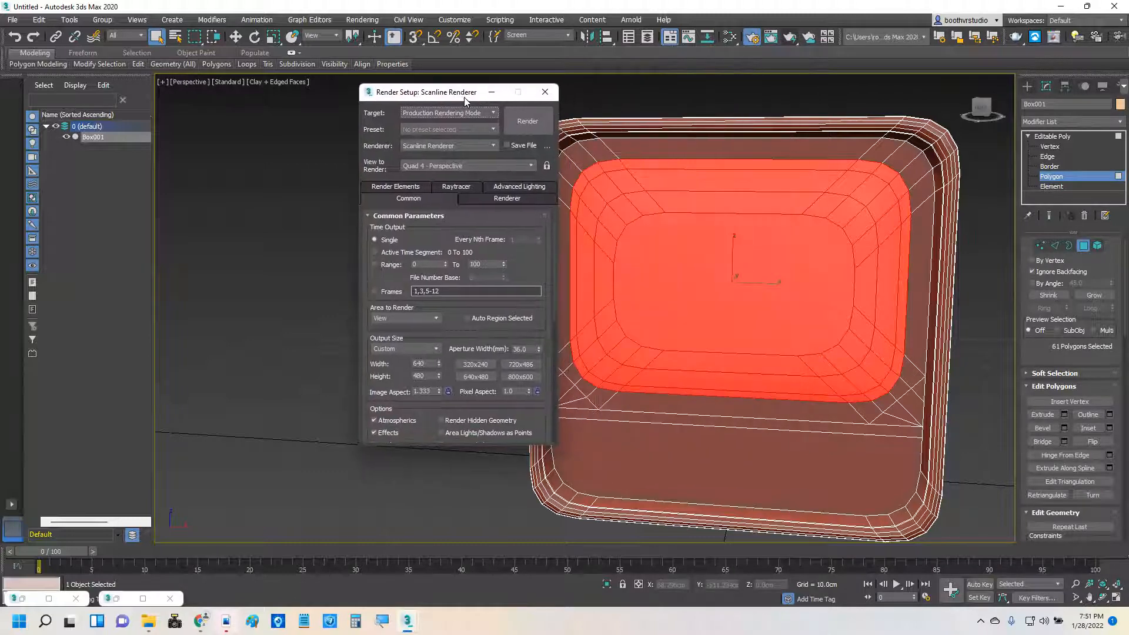
left_click(436, 349)
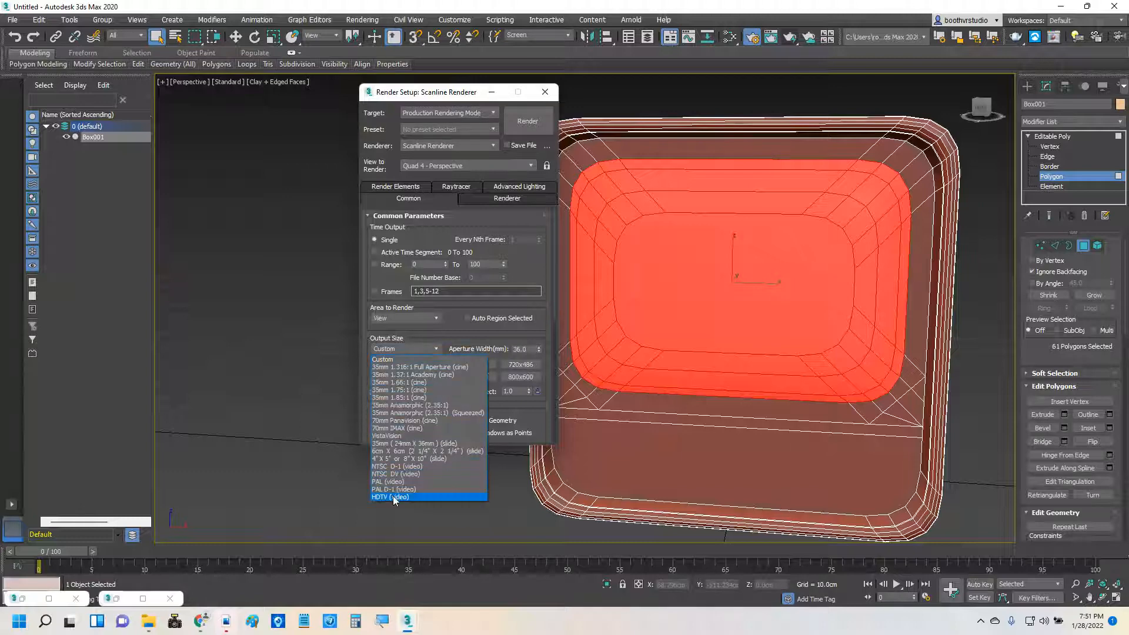
left_click(393, 496)
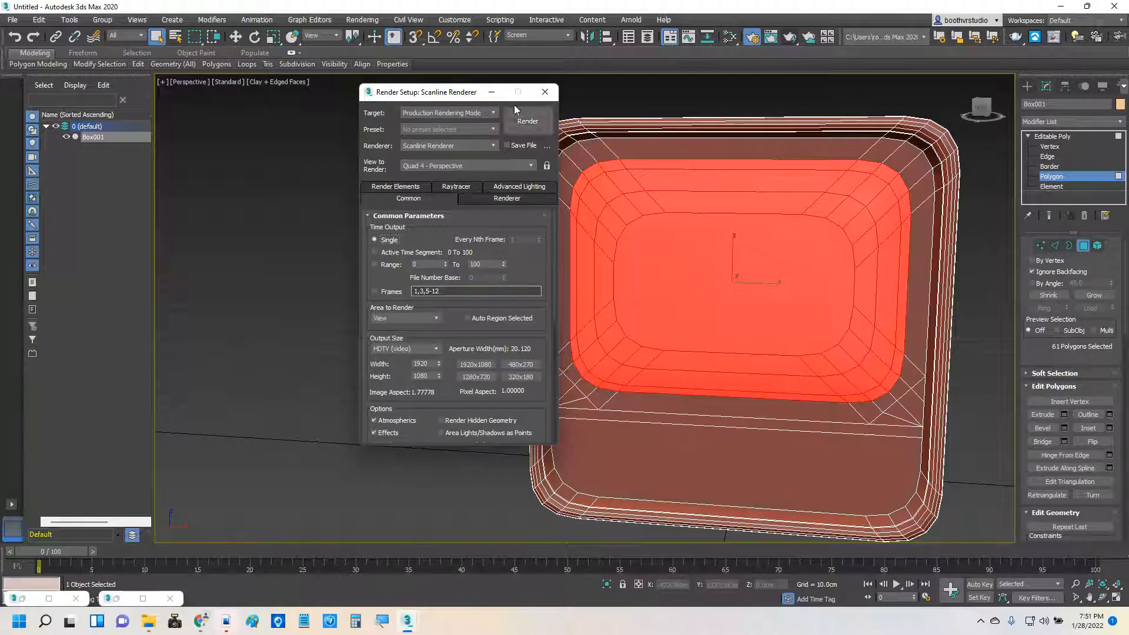
left_click(528, 120)
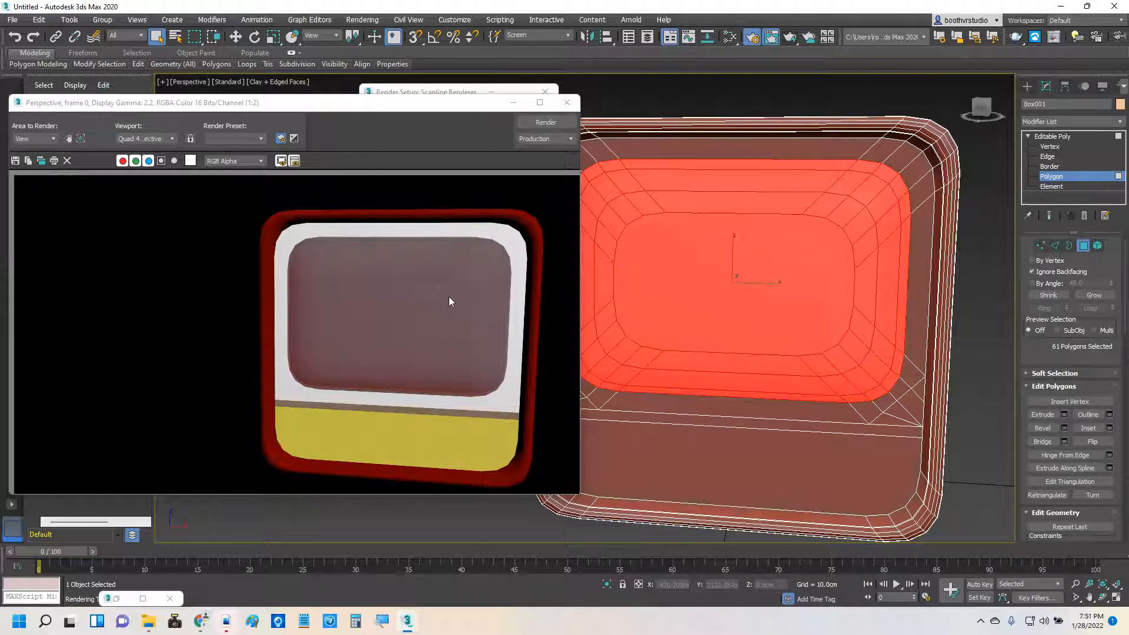
left_click(513, 103)
left_click(491, 92)
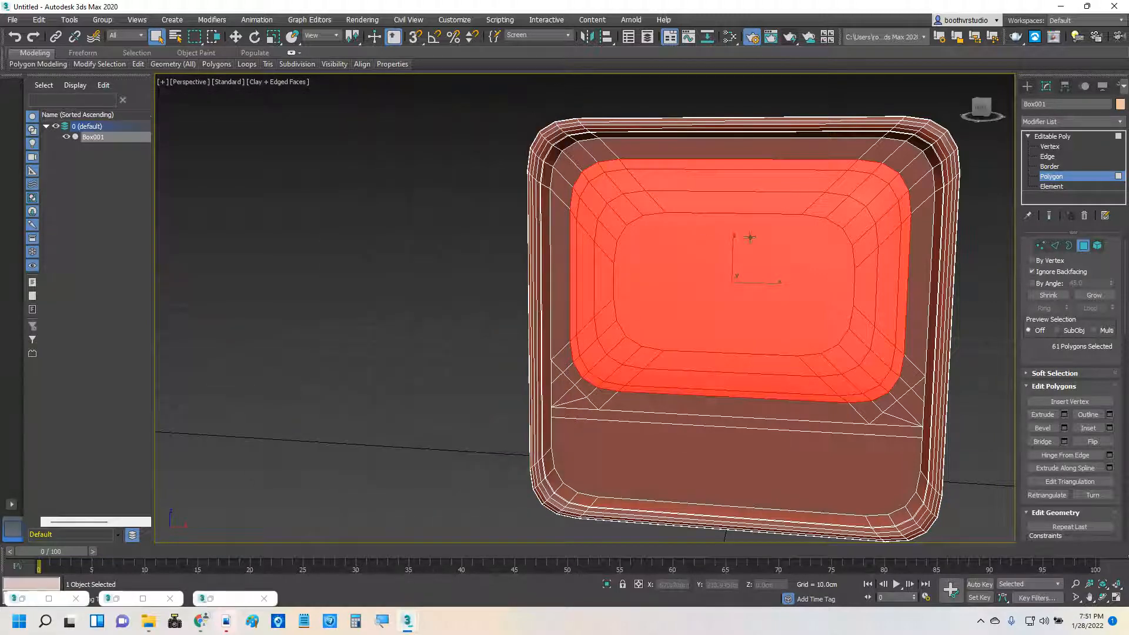
- Leave polygon editing on the TV model Box001 and hide the whole object
scroll(914, 309, "down", 5)
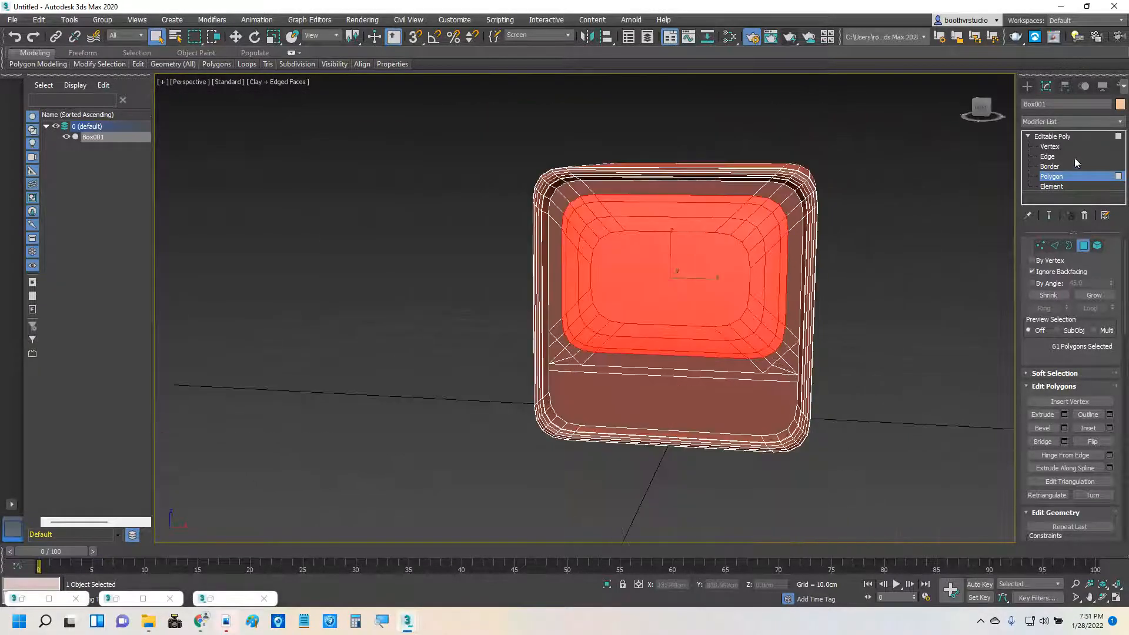
left_click(1066, 176)
left_click(1029, 136)
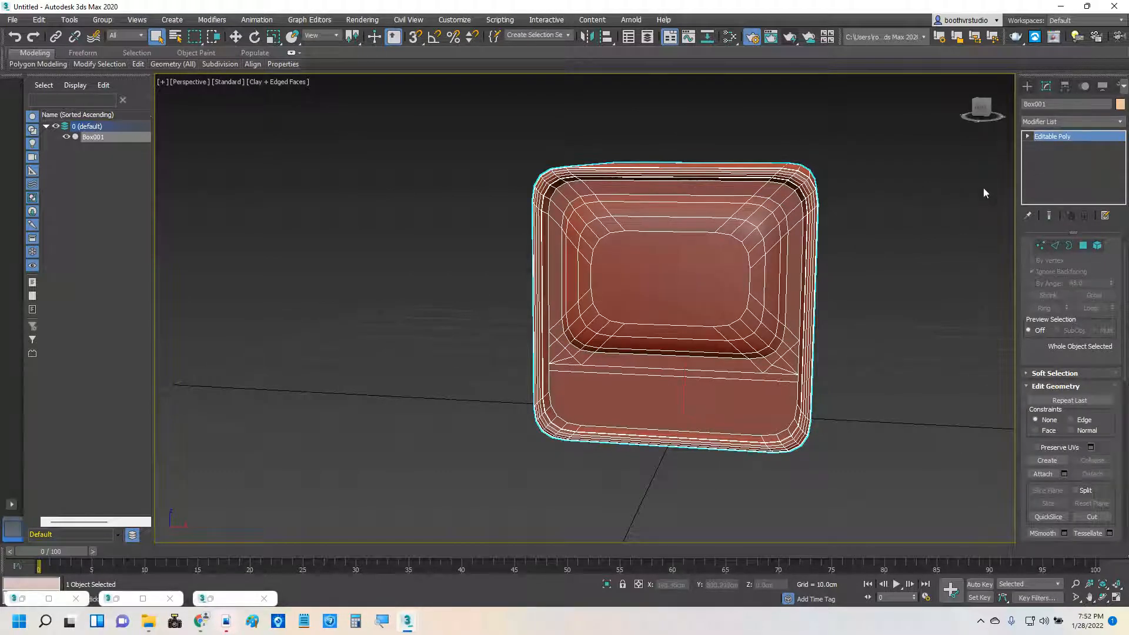
left_click(939, 255)
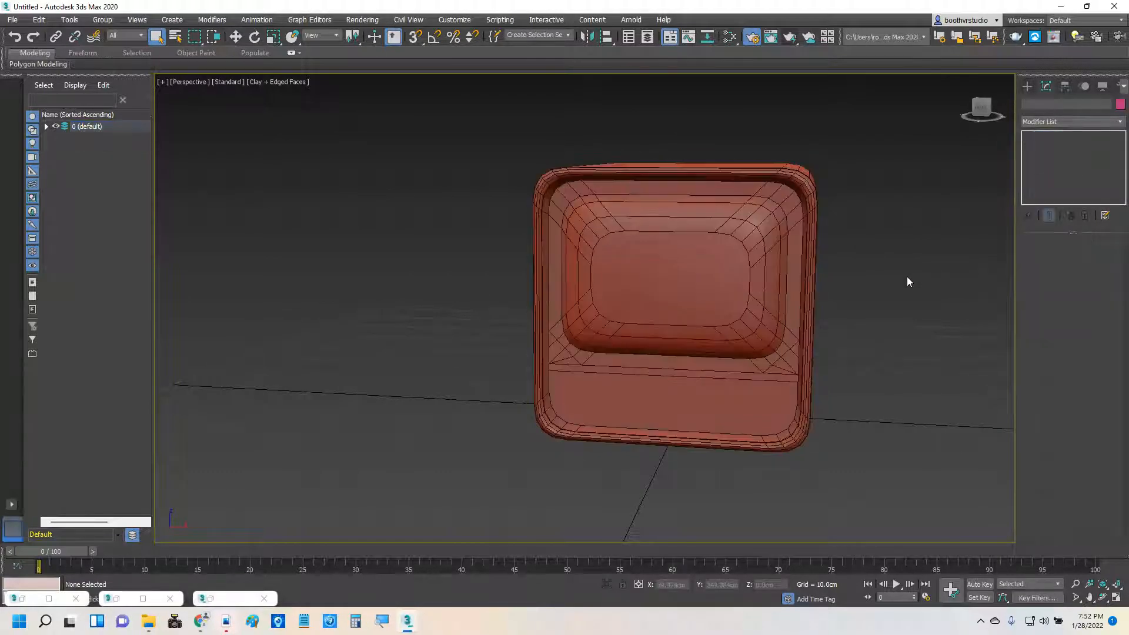
left_click(766, 271)
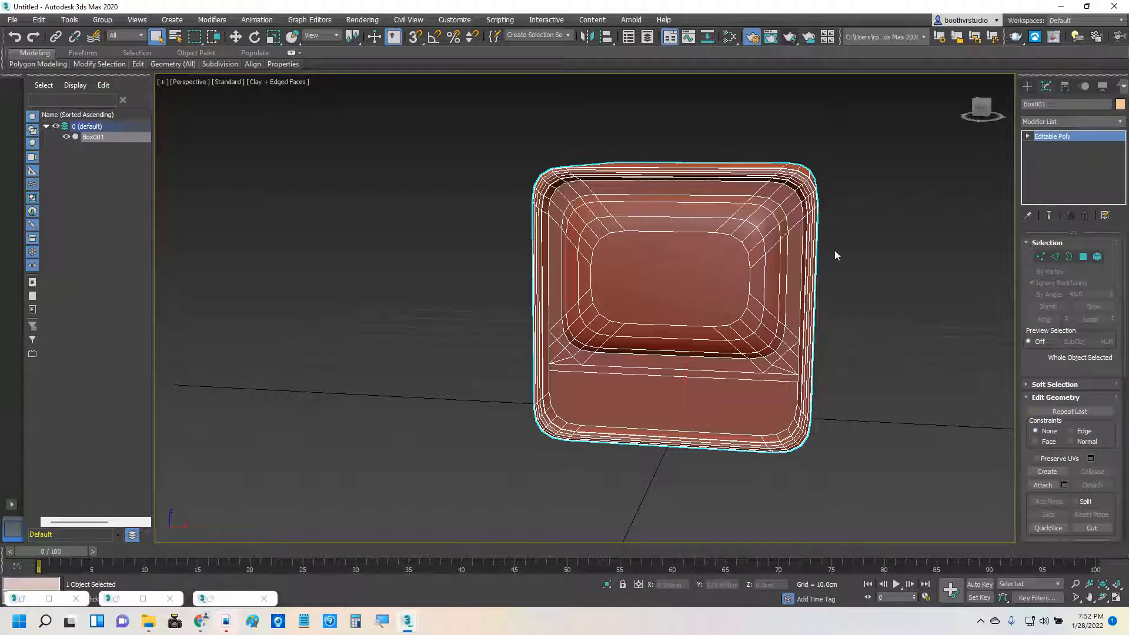
right_click(892, 241)
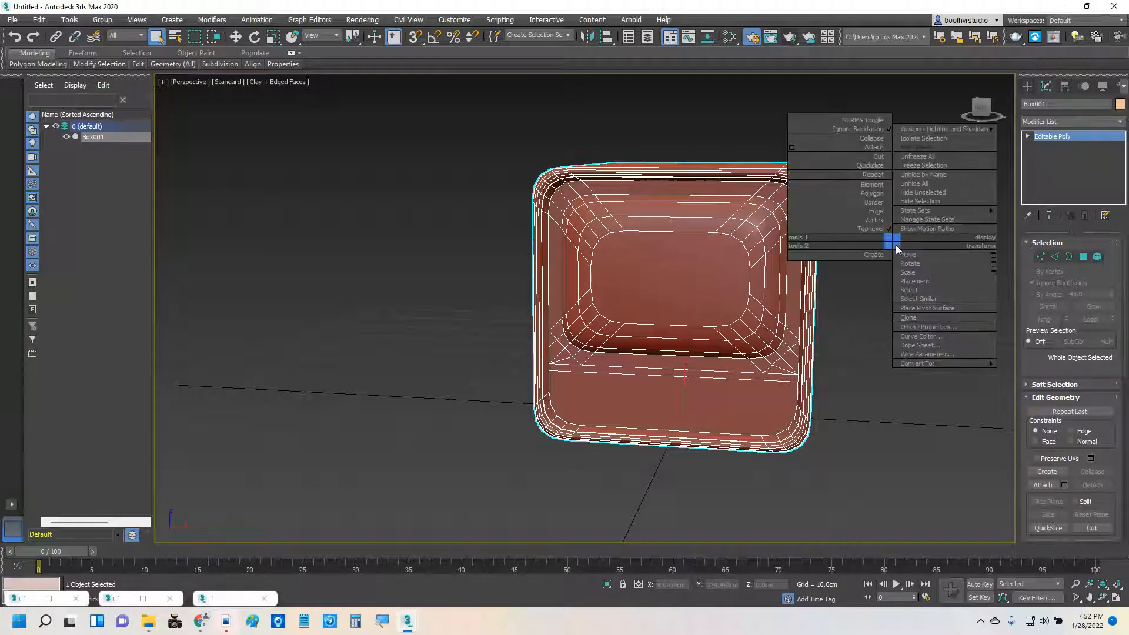
left_click(932, 202)
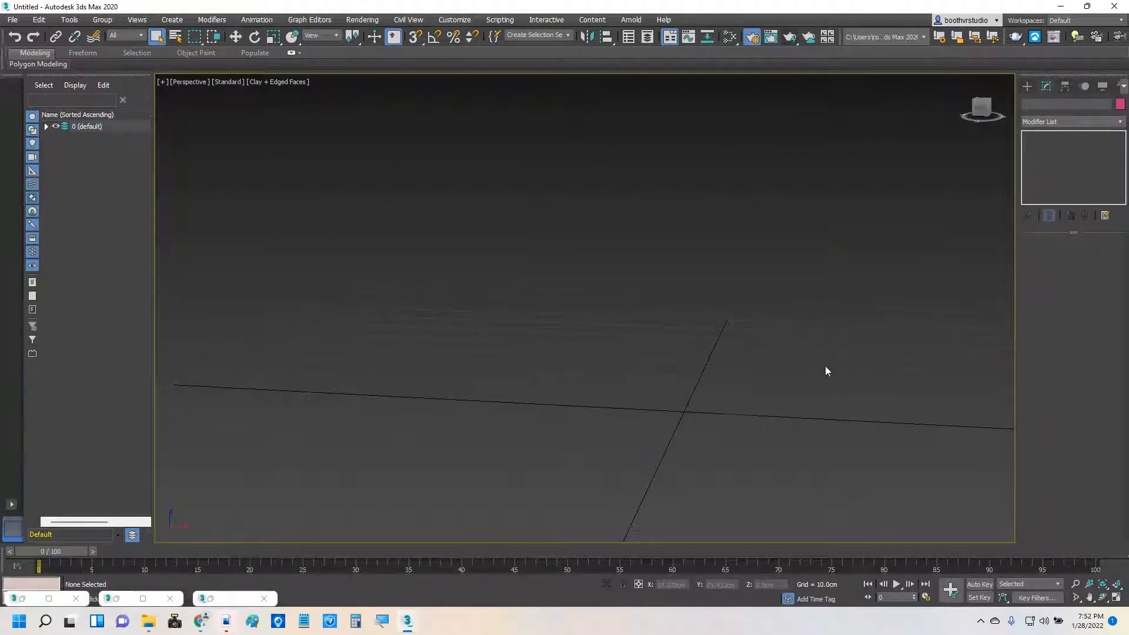
- Create a teapot of about 7.57 cm radius at the grid origin and raise it to about Z 16.5 cm
middle_click_drag(825, 370, 764, 330)
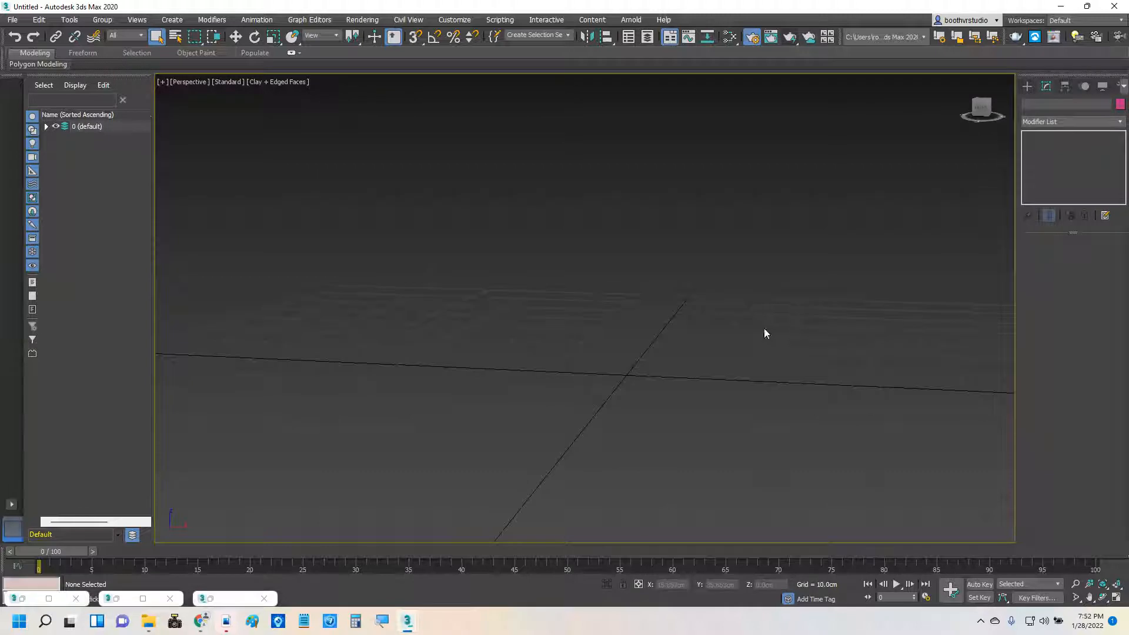
left_click(1027, 87)
left_click(1048, 207)
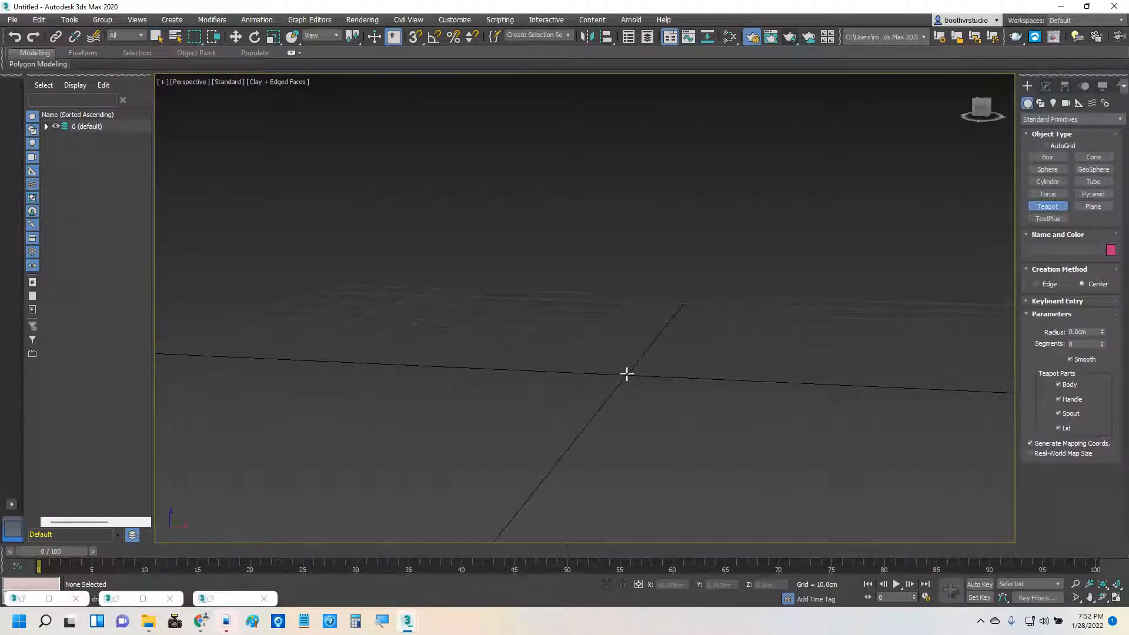
left_click_drag(624, 372, 663, 391)
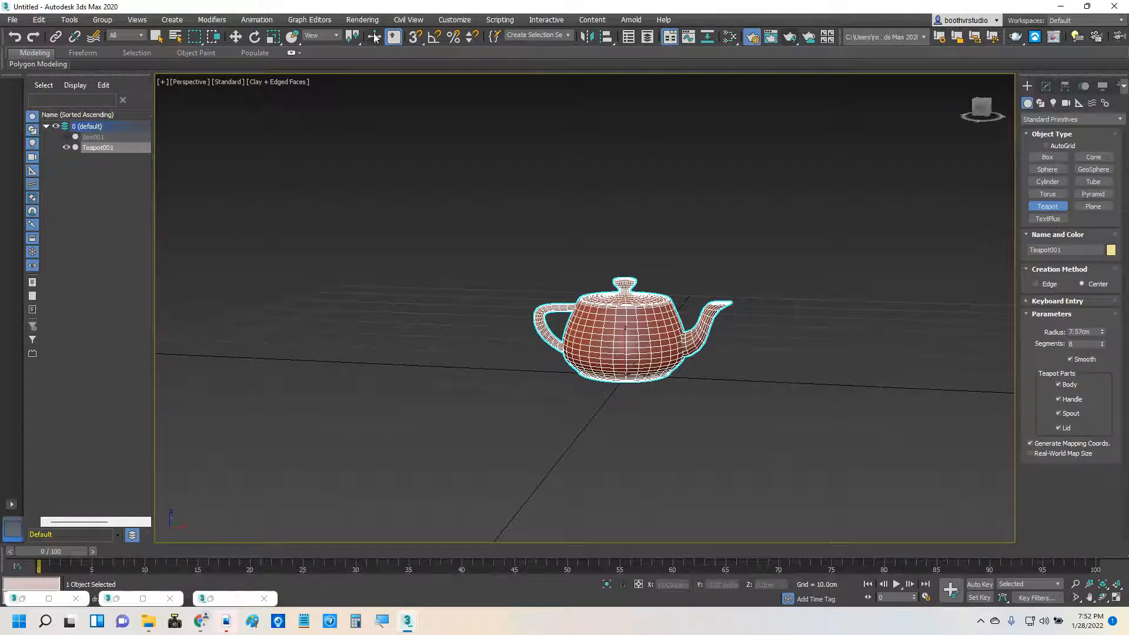
left_click(235, 37)
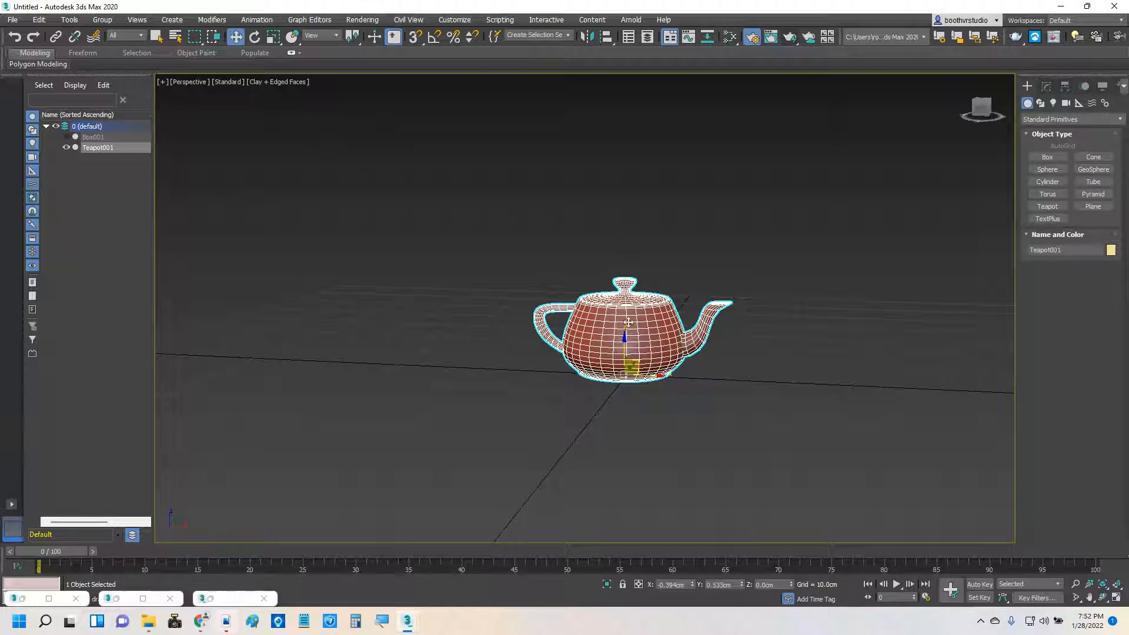
left_click_drag(624, 340, 647, 207)
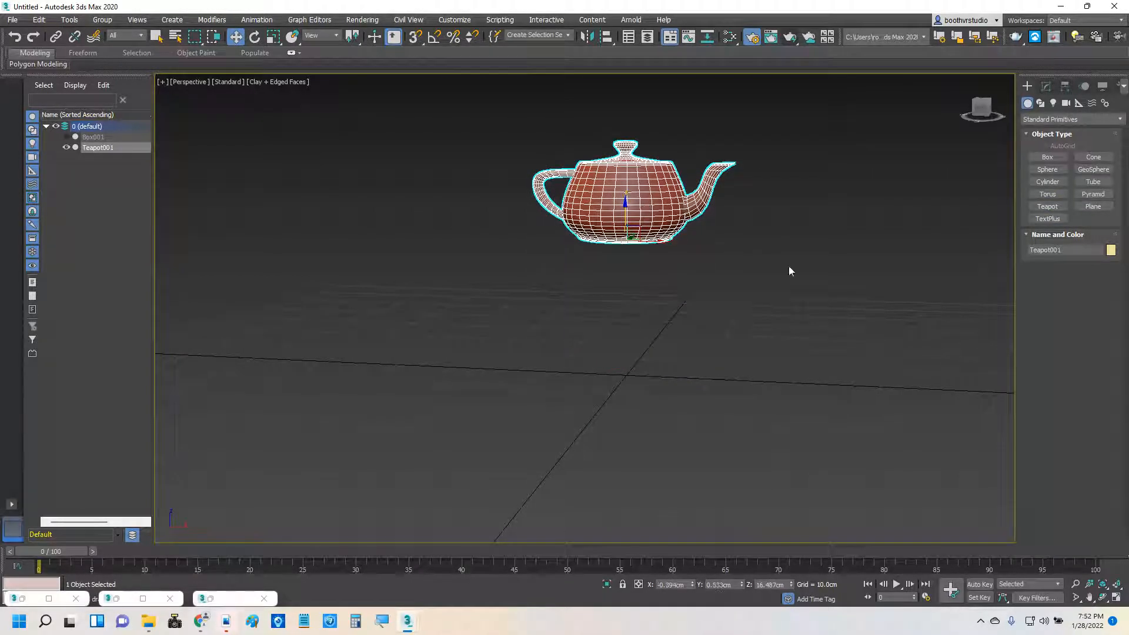
- Unhide all objects and lower the teapot inside the TV to about Z 15 cm
right_click(844, 207)
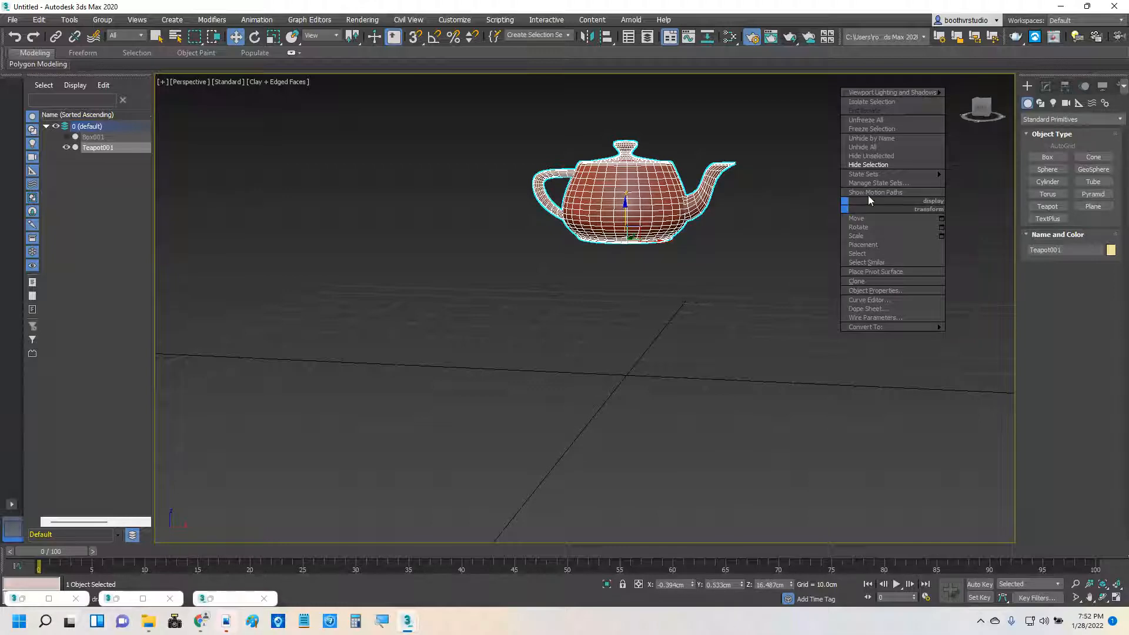
left_click(882, 147)
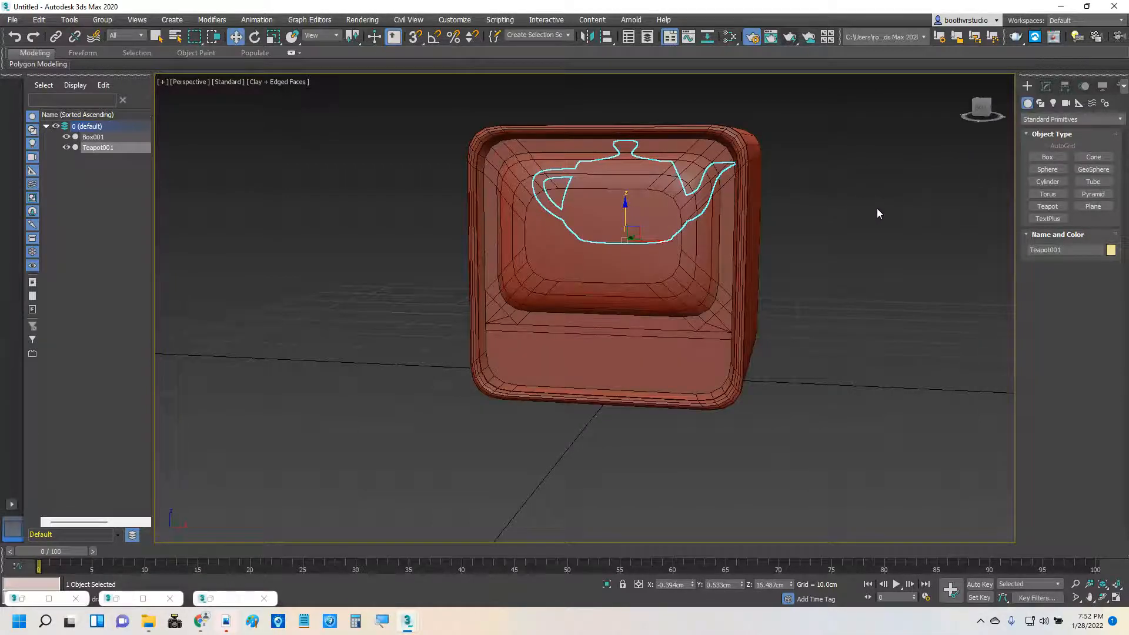
middle_click_drag(874, 209, 906, 223, "alt")
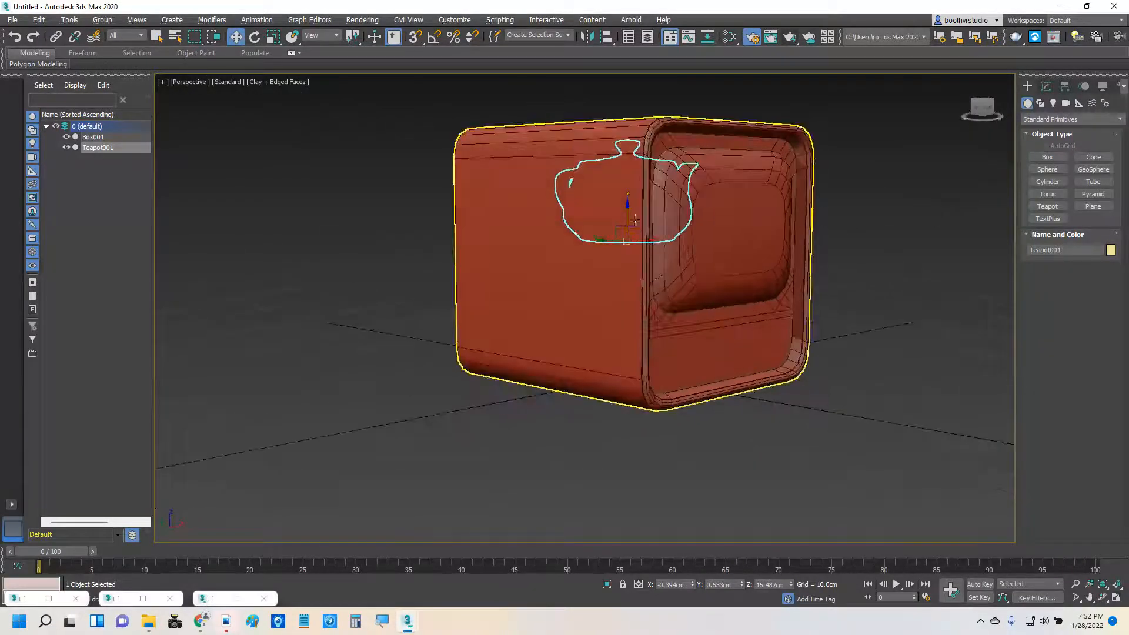
left_click_drag(628, 215, 597, 222)
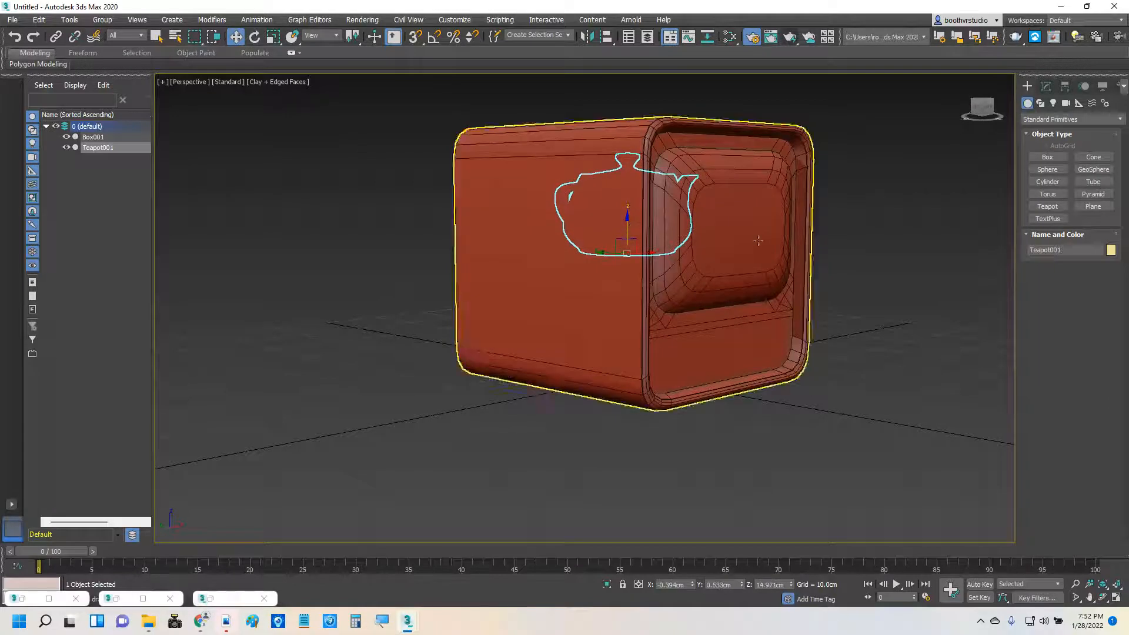
middle_click_drag(598, 222, 751, 242, "alt")
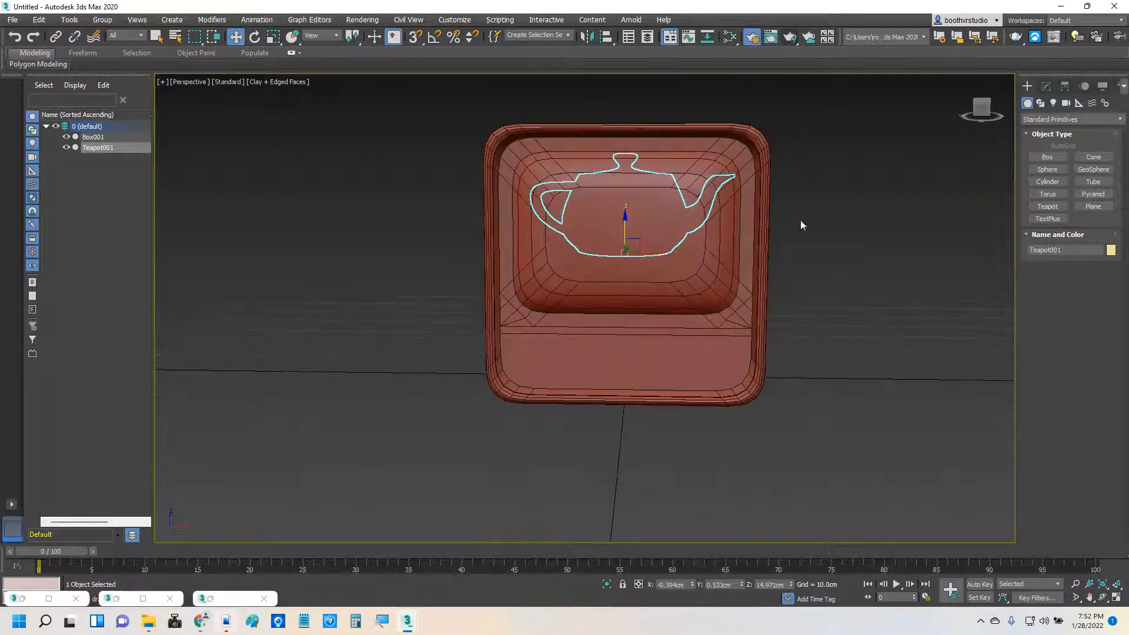
- Reduce the teapot's radius to about 6.74 cm and lower it to about Z 14 cm, behind the screen's centre
left_click(1046, 86)
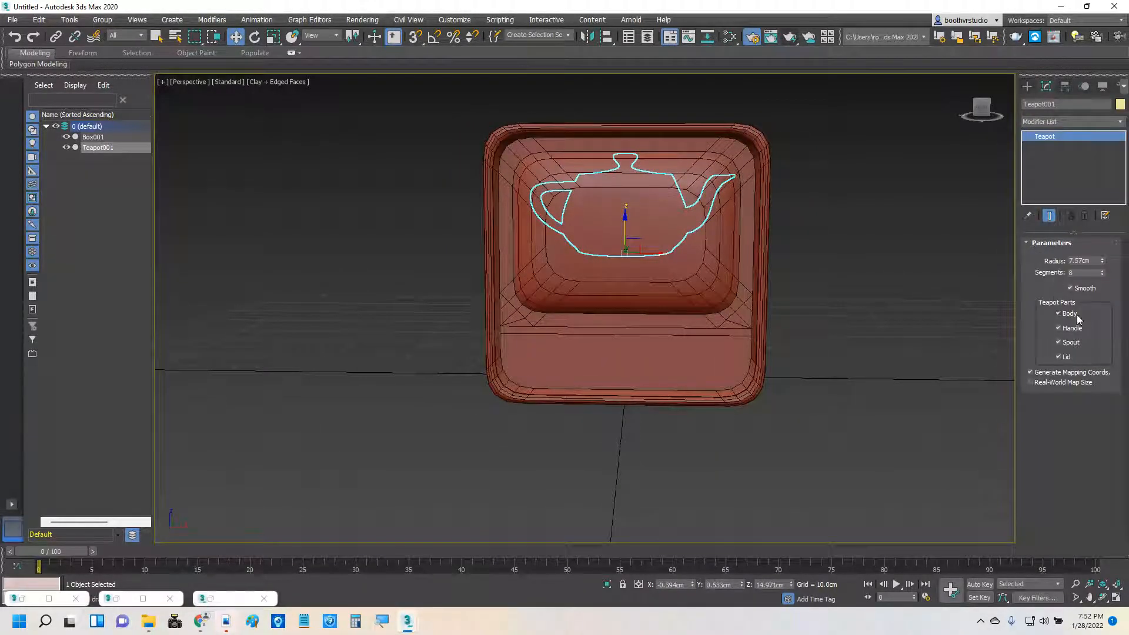
left_click_drag(1103, 266, 1103, 278)
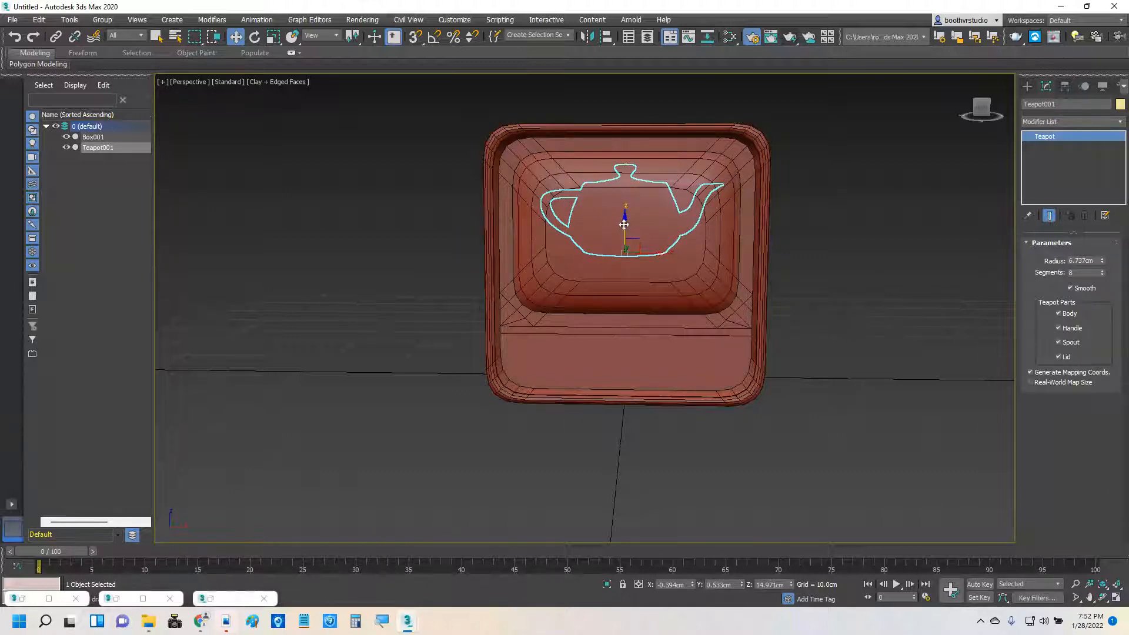
left_click_drag(630, 240, 631, 248)
mouse_move(711, 232)
middle_mouse_down("alt")
mouse_move(735, 237)
mouse_move(710, 233)
middle_mouse_up("alt")
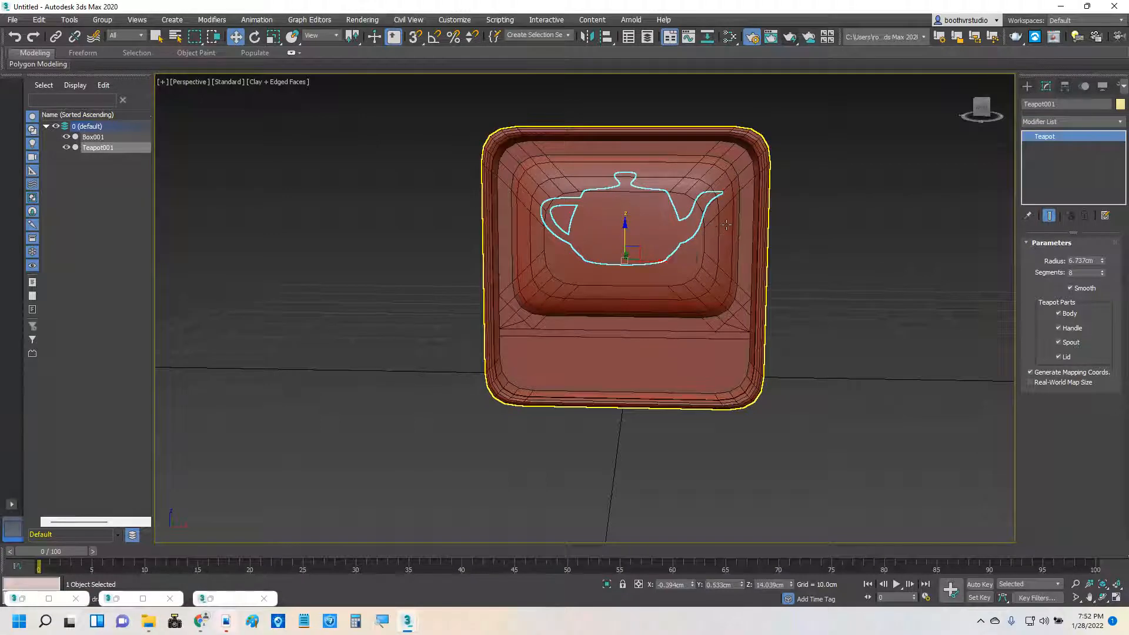
- Test-render the teapot behind the screen, move it along Y to about -6.1 cm, and render the perspective view again
left_click(789, 37)
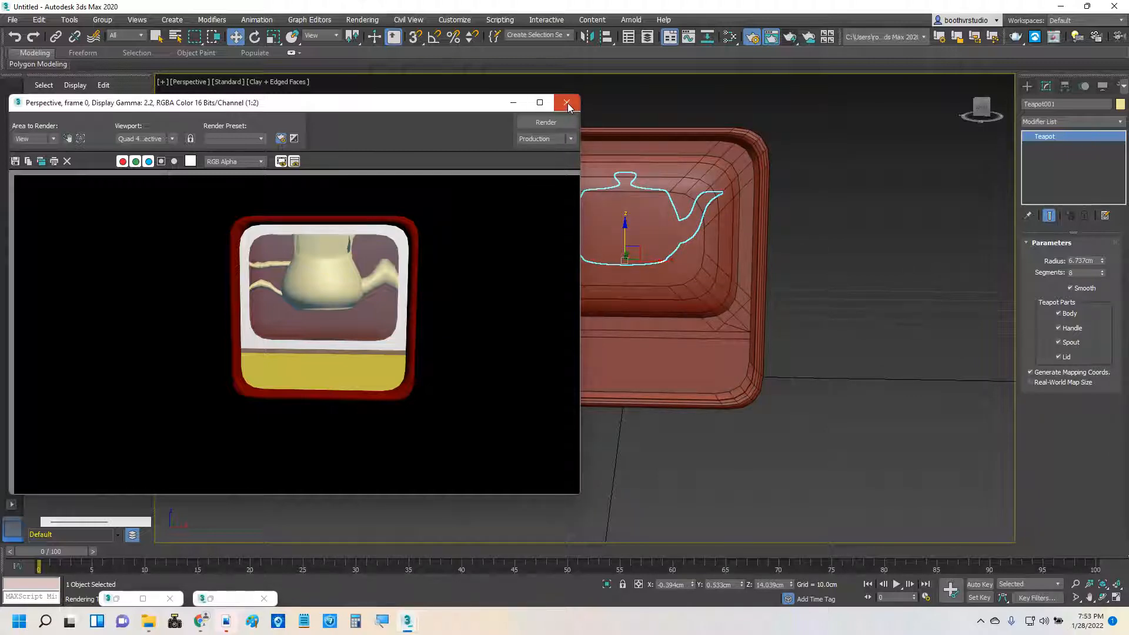
left_click(567, 103)
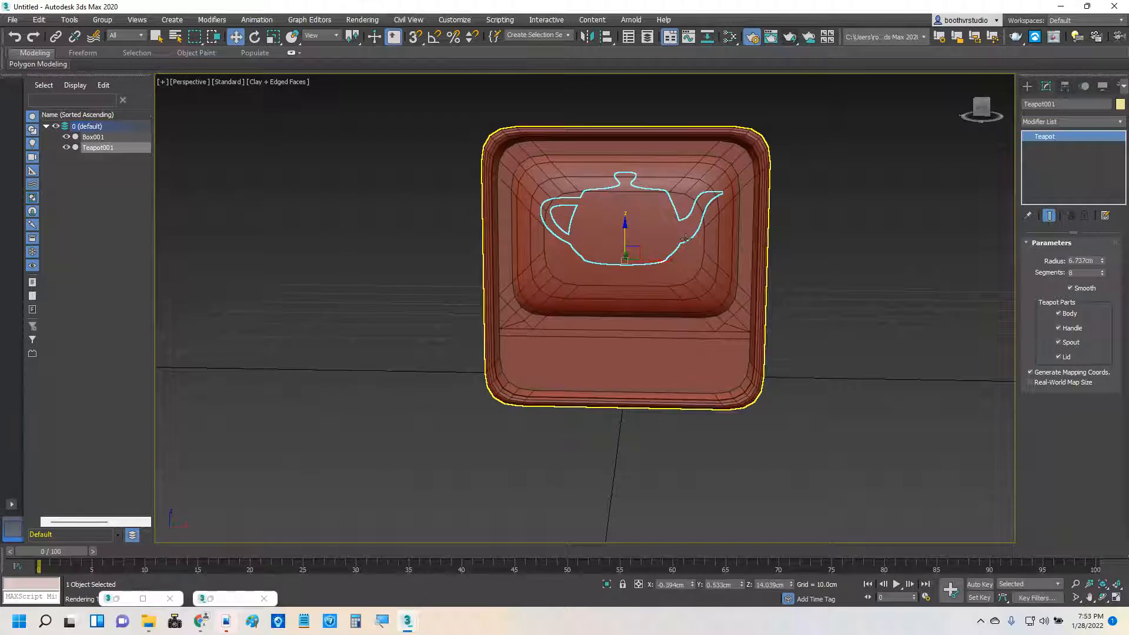
middle_click_drag(685, 234, 618, 231, "alt")
left_click_drag(658, 257, 611, 268)
middle_click_drag(610, 268, 688, 269, "alt")
left_click(791, 38)
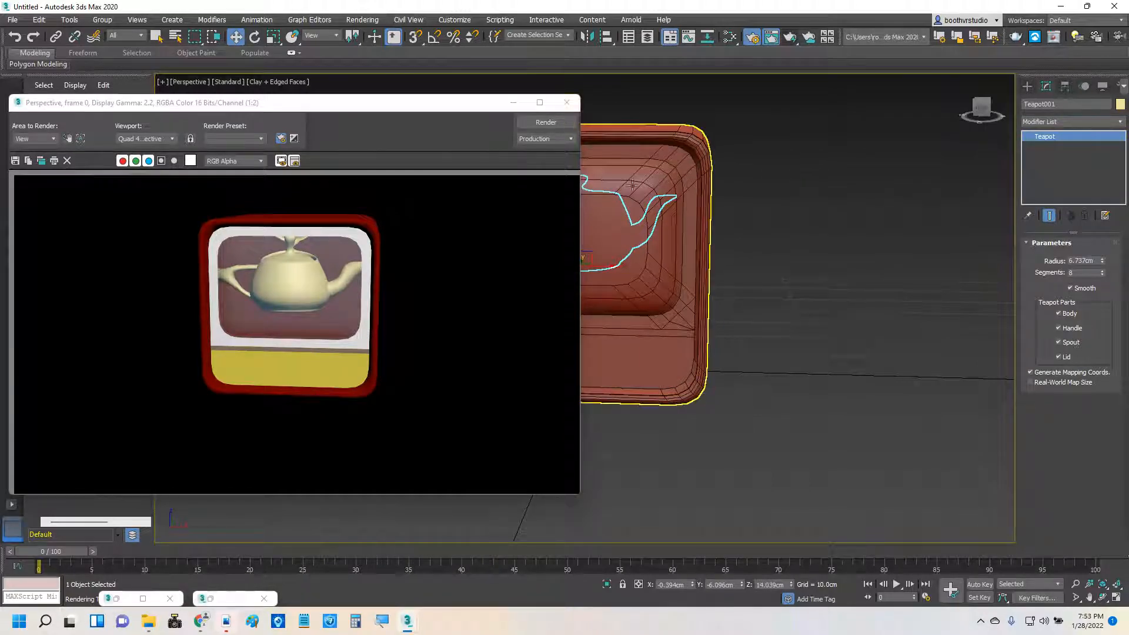
- Reduce the teapot's radius to about 5.59 cm and render the perspective view to check it inside the screen
left_click(513, 103)
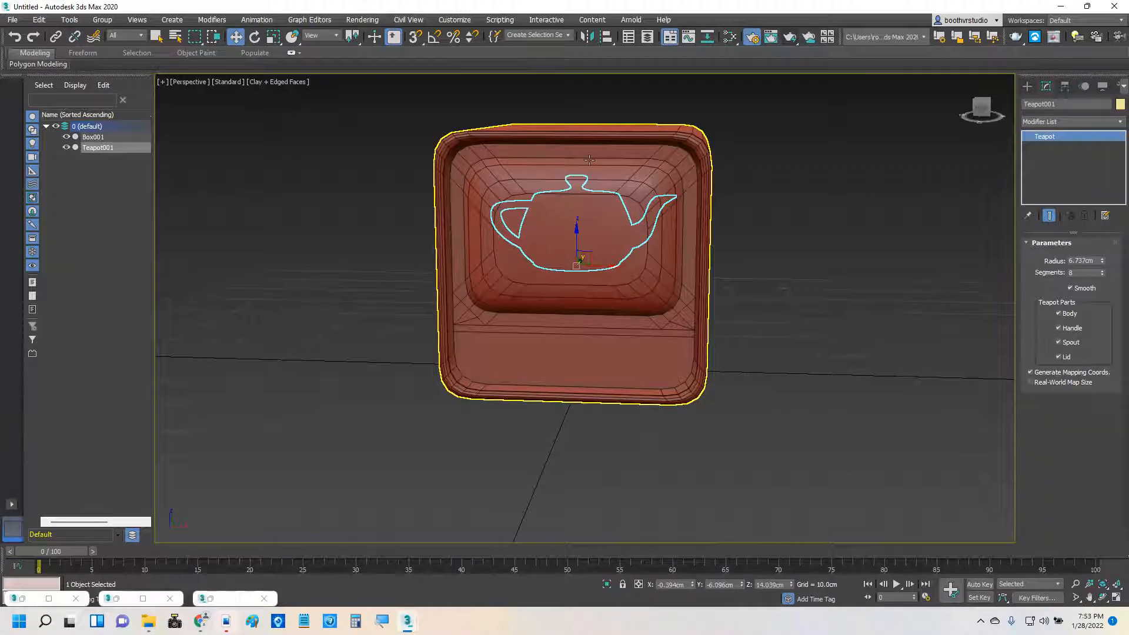
left_click_drag(1103, 262, 1103, 268)
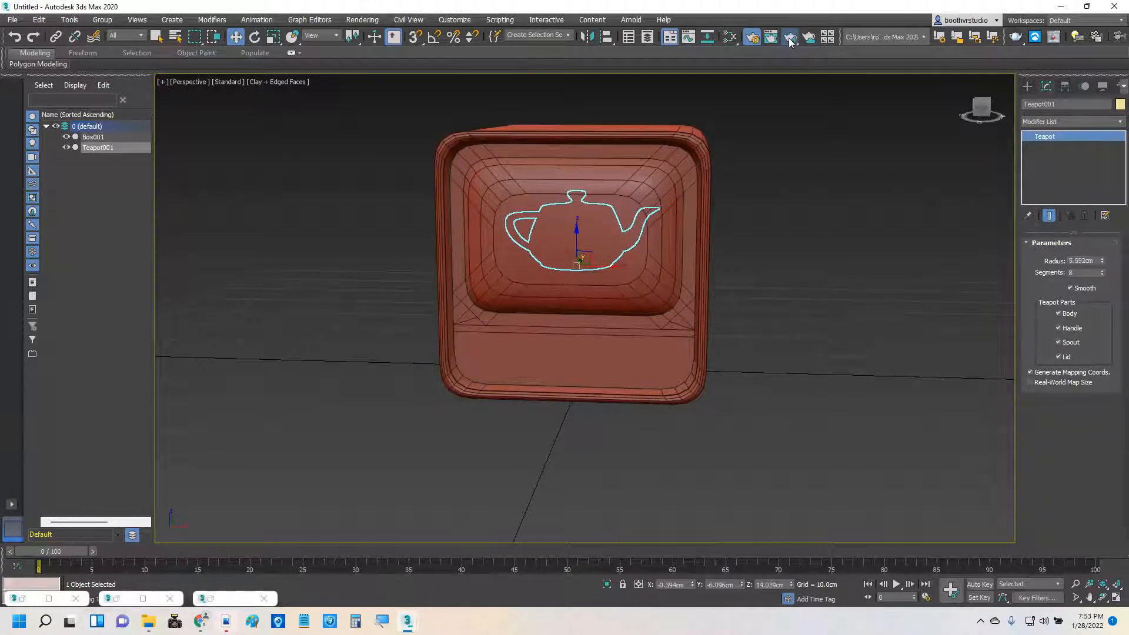
left_click(790, 39)
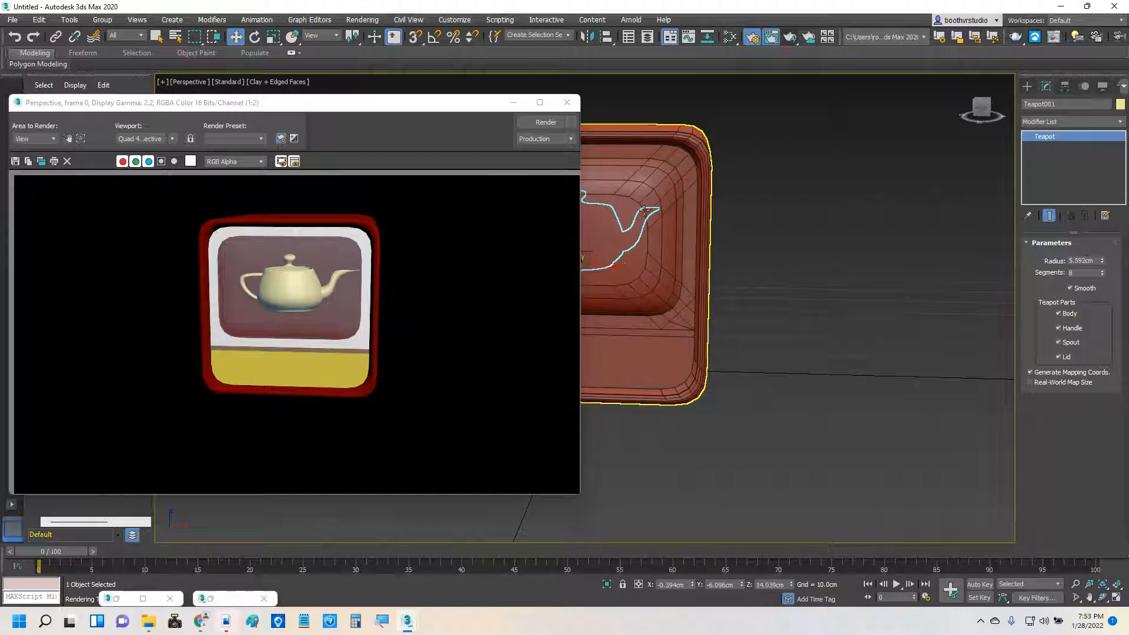
left_click(513, 102)
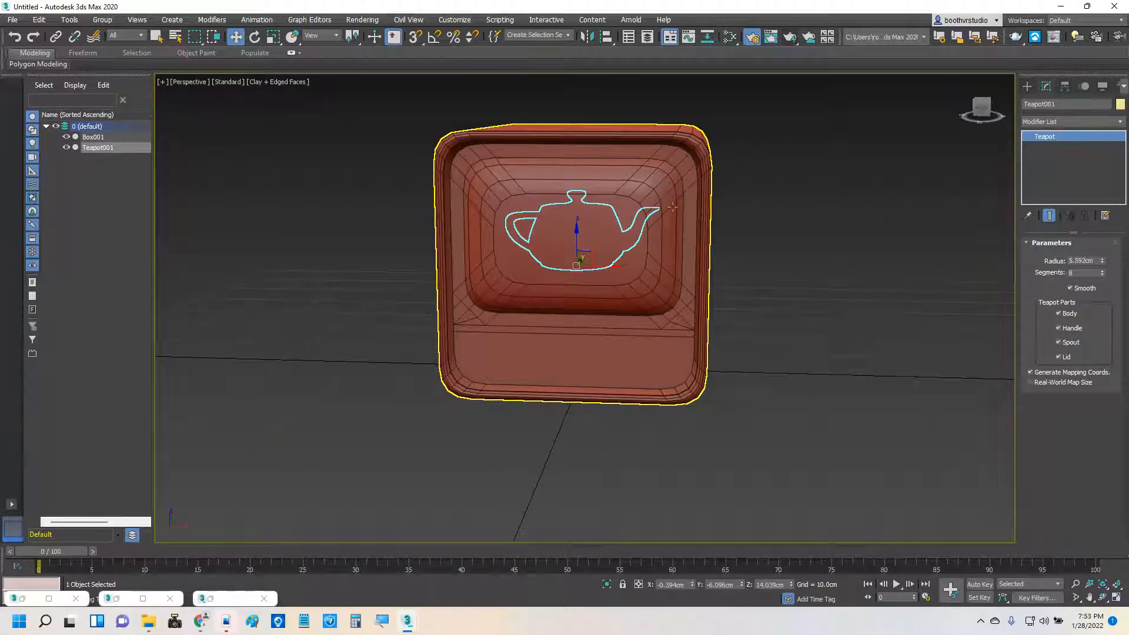
- Render the perspective view once more and switch to Chrome to view the Classic TV 1.jpg reference photo
left_click(791, 37)
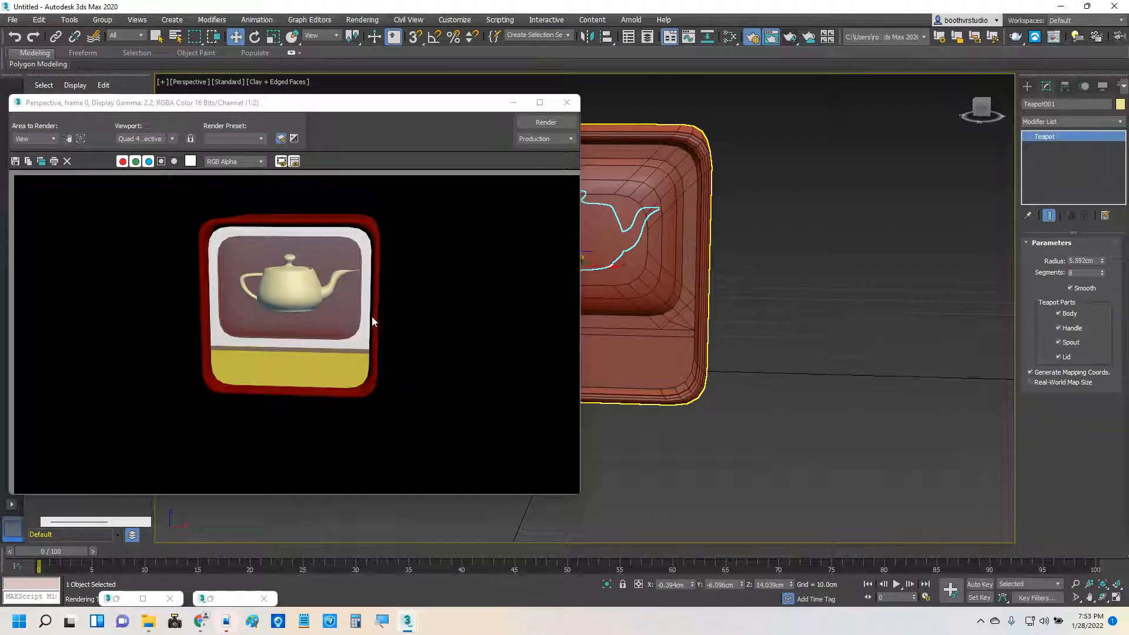
left_click(512, 103)
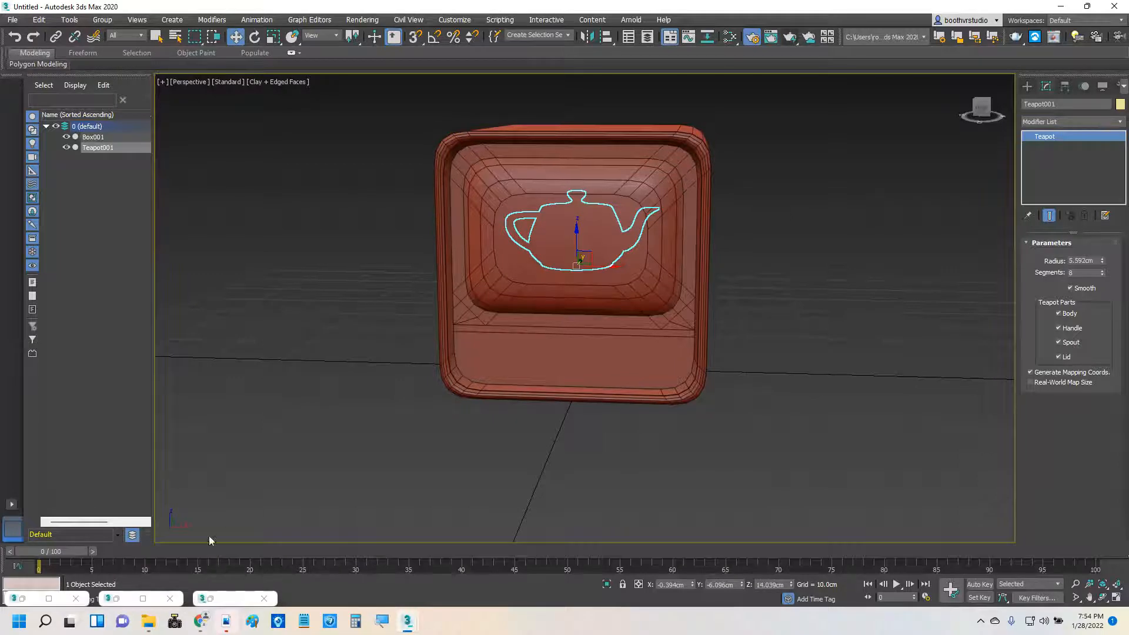
left_click(29, 567)
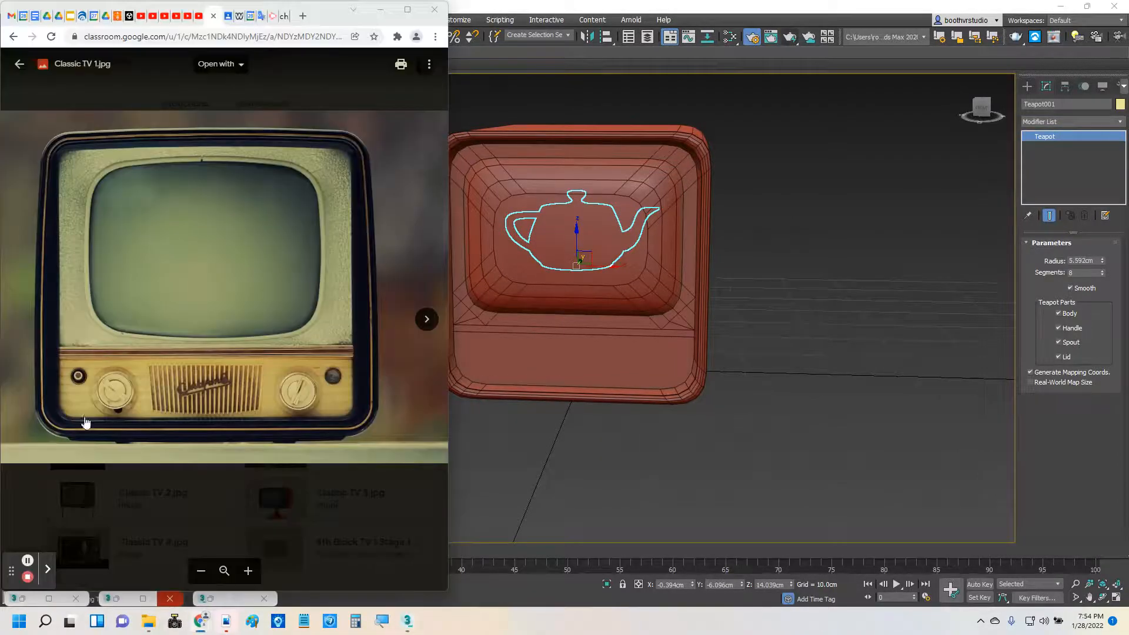